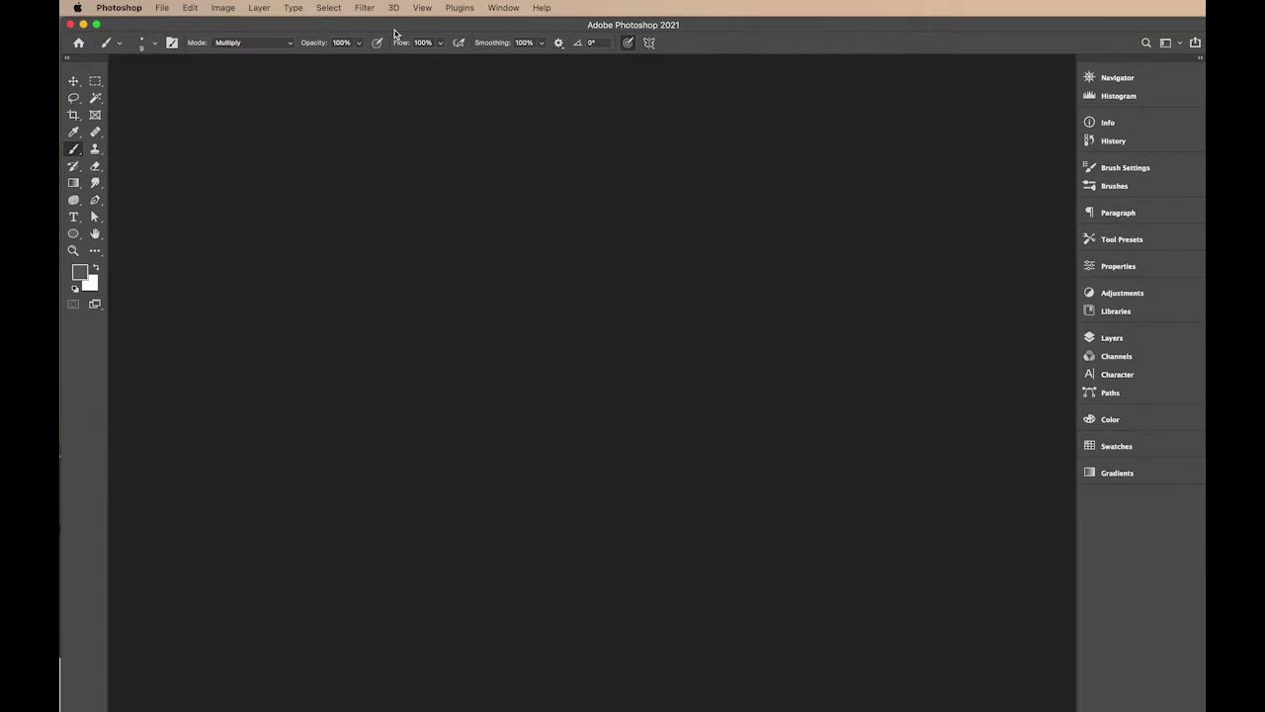
left_click(163, 9)
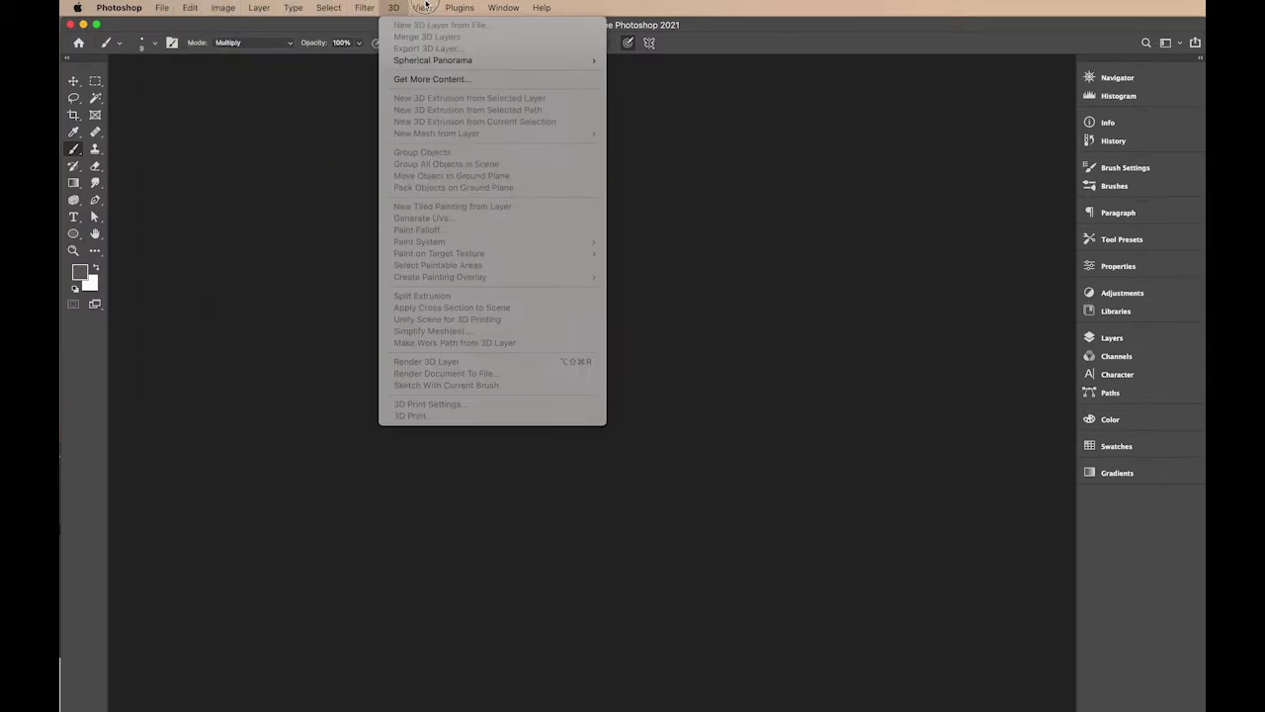
left_click(170, 10)
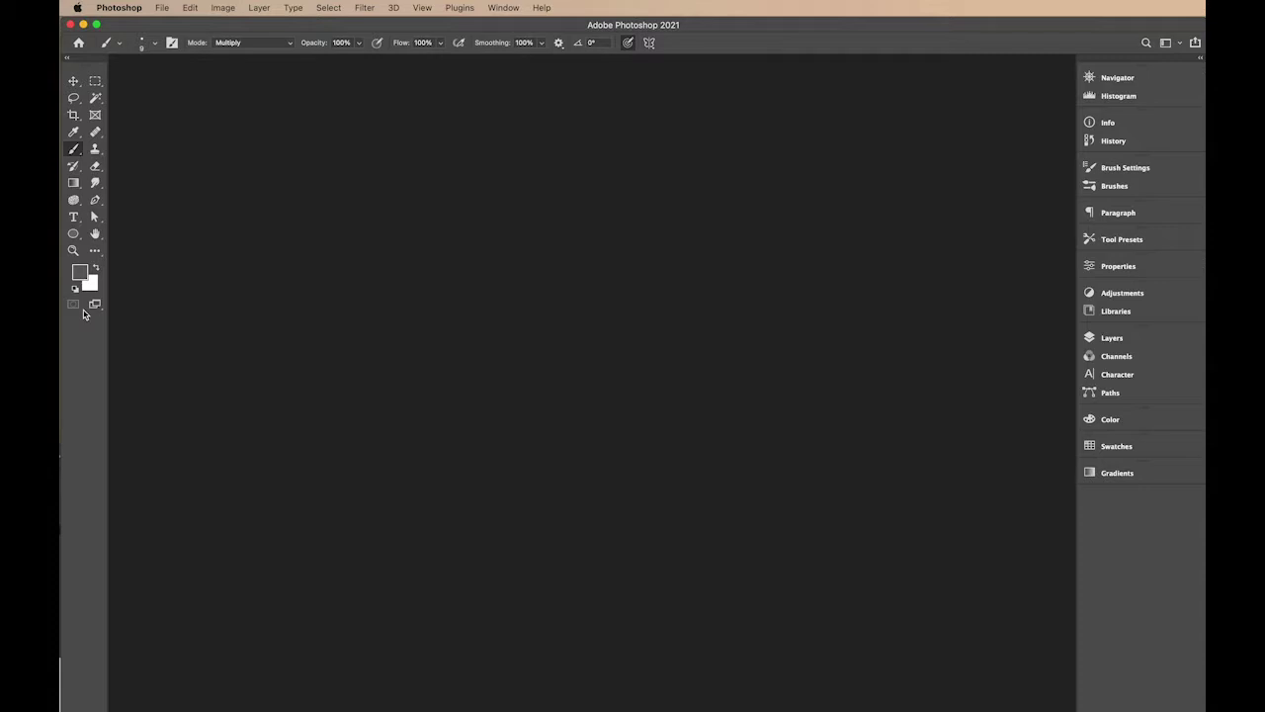
- Try the toolbox in a single column, restore its two-column layout, and select the Eyedropper tool
left_click(68, 60)
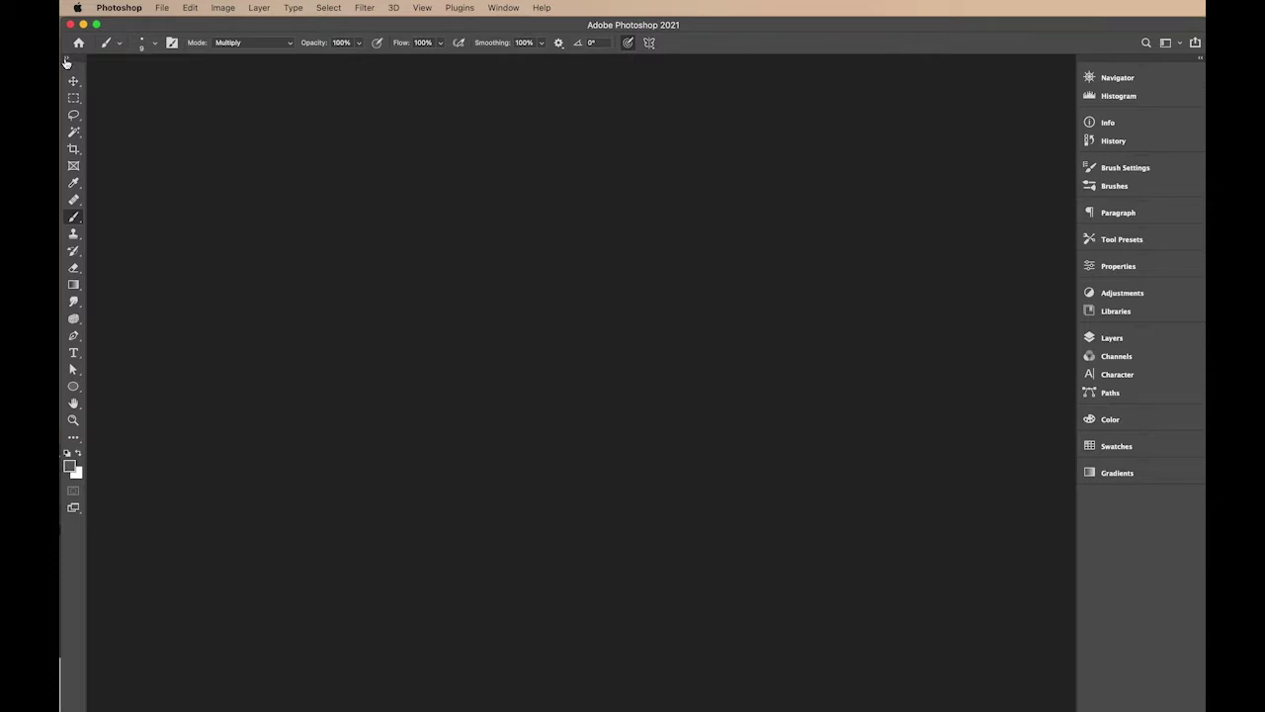
left_click(66, 62)
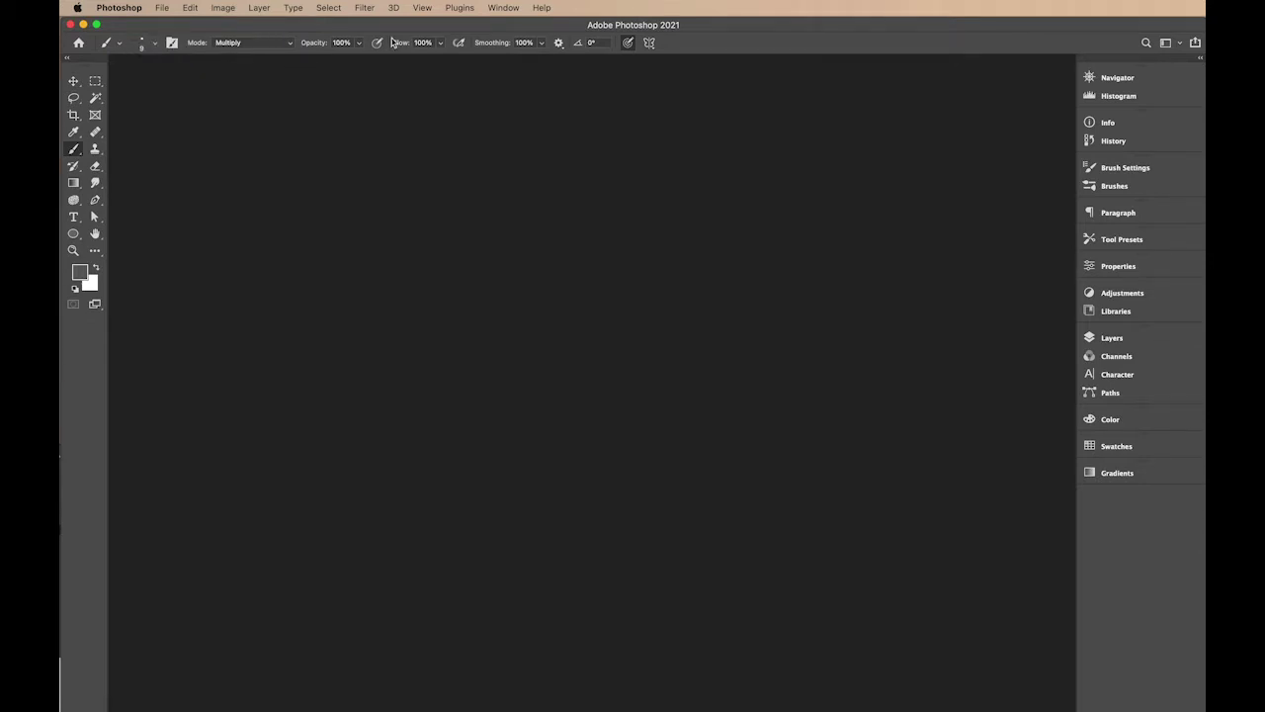
left_click(74, 133)
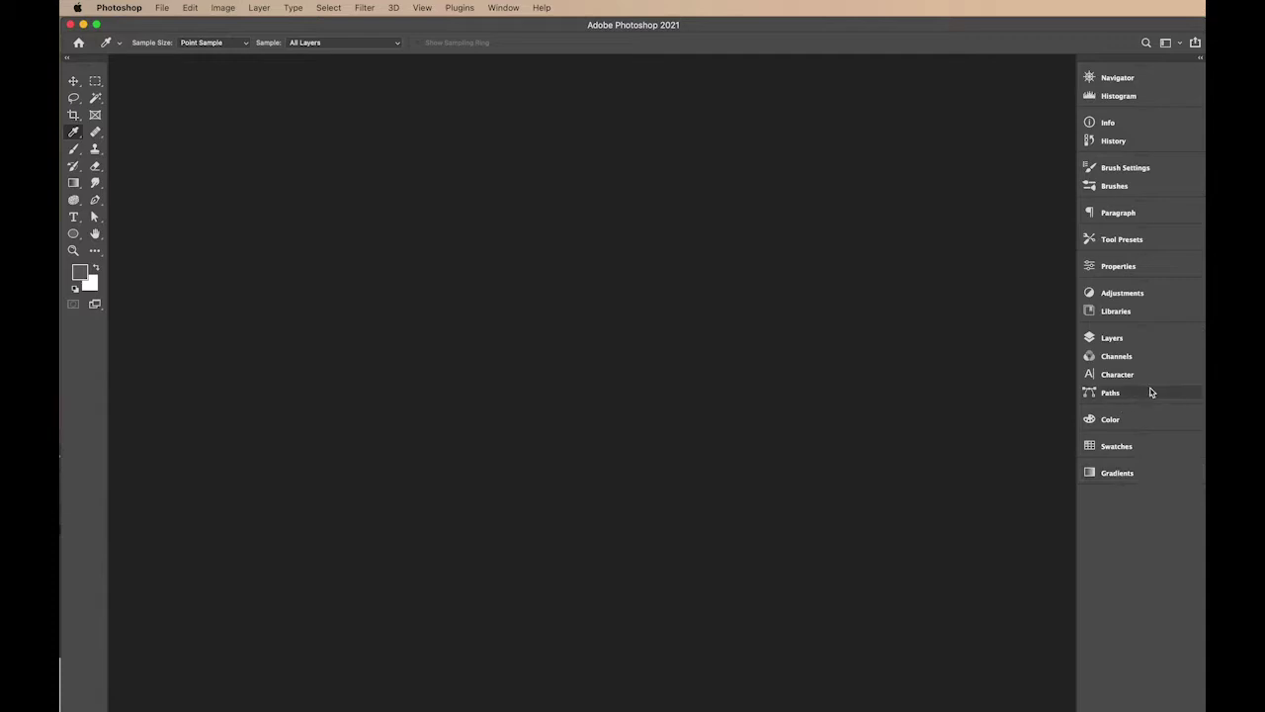
- View the Layers, Channels and Character panels in their group, then collapse the group again
left_click(1108, 338)
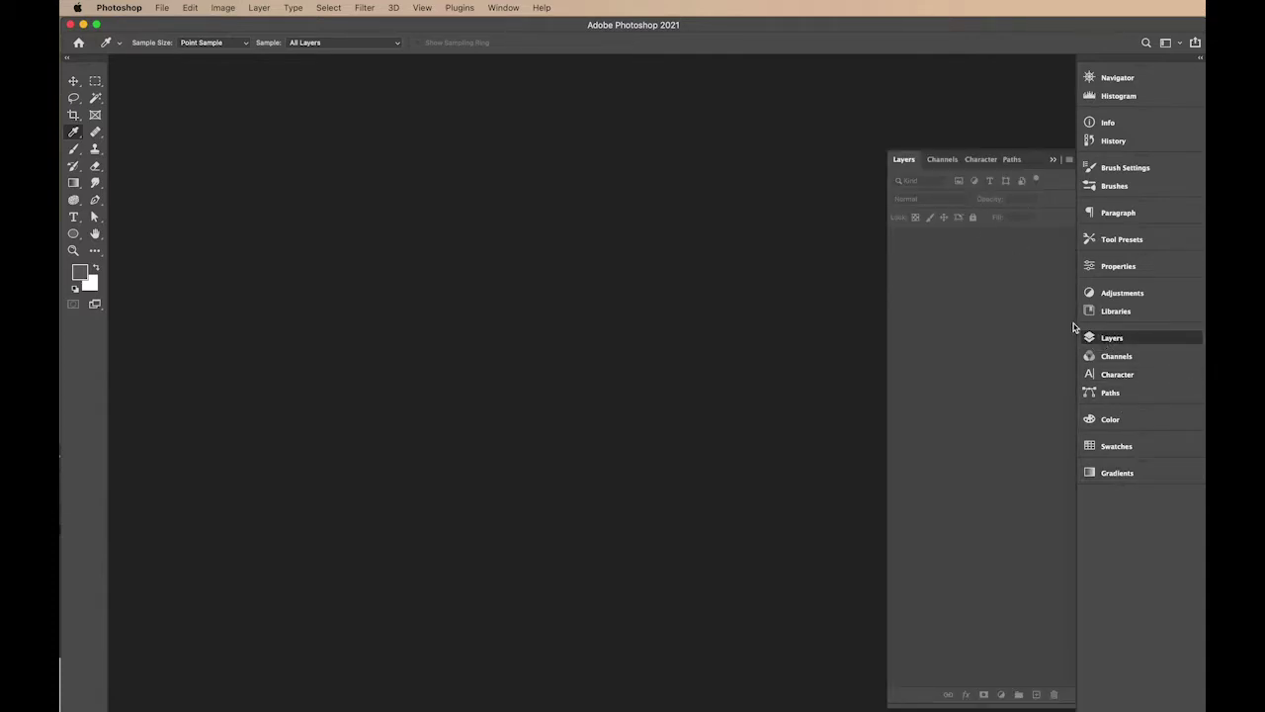
left_click(947, 162)
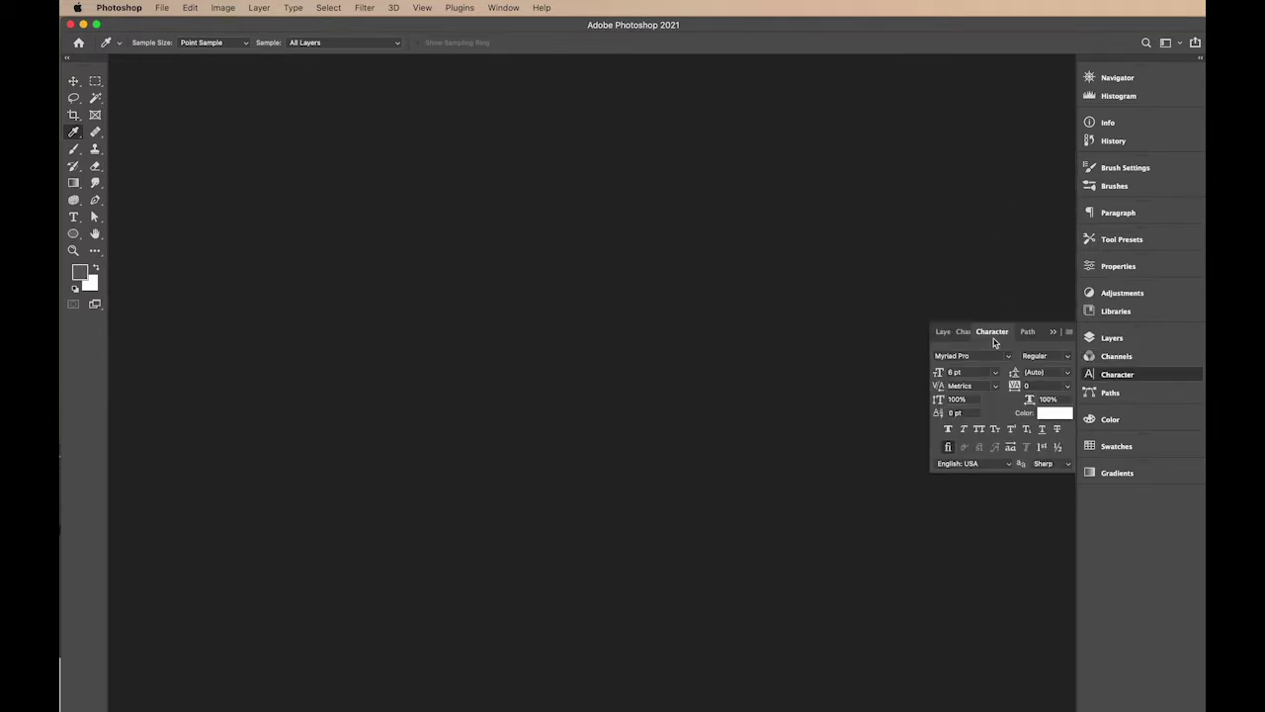
left_click(1114, 339)
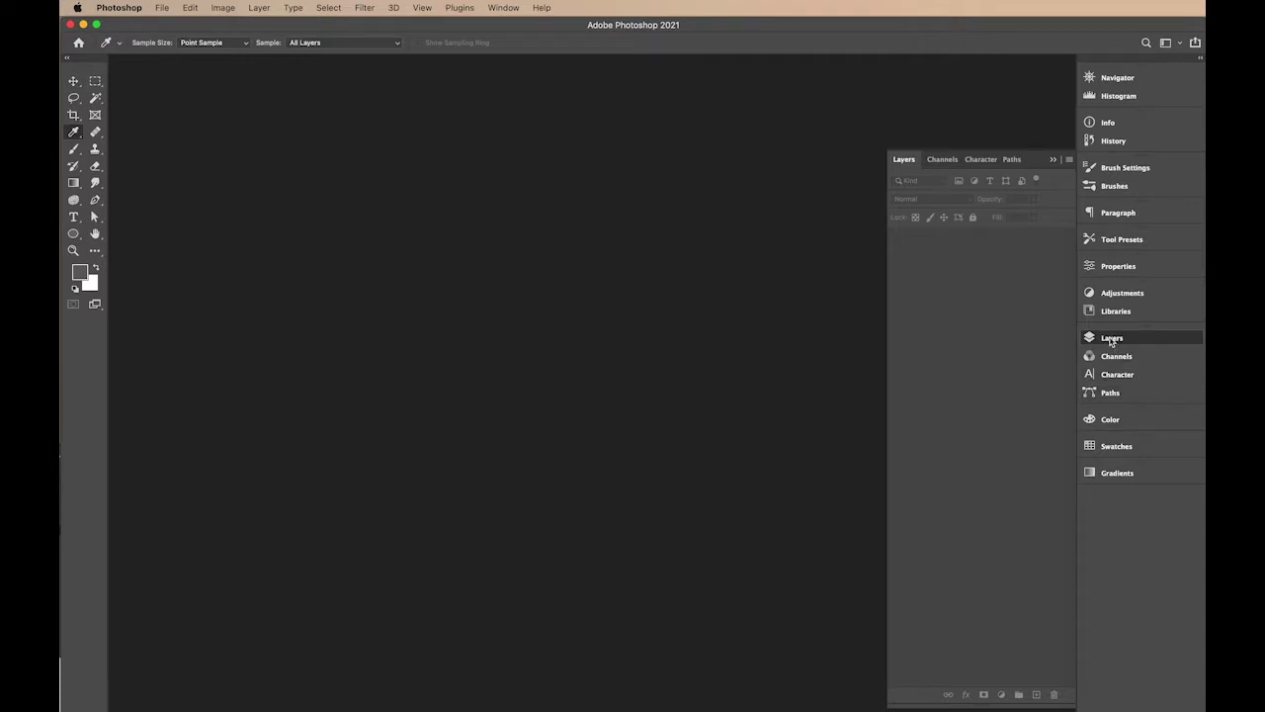
left_click(1113, 340)
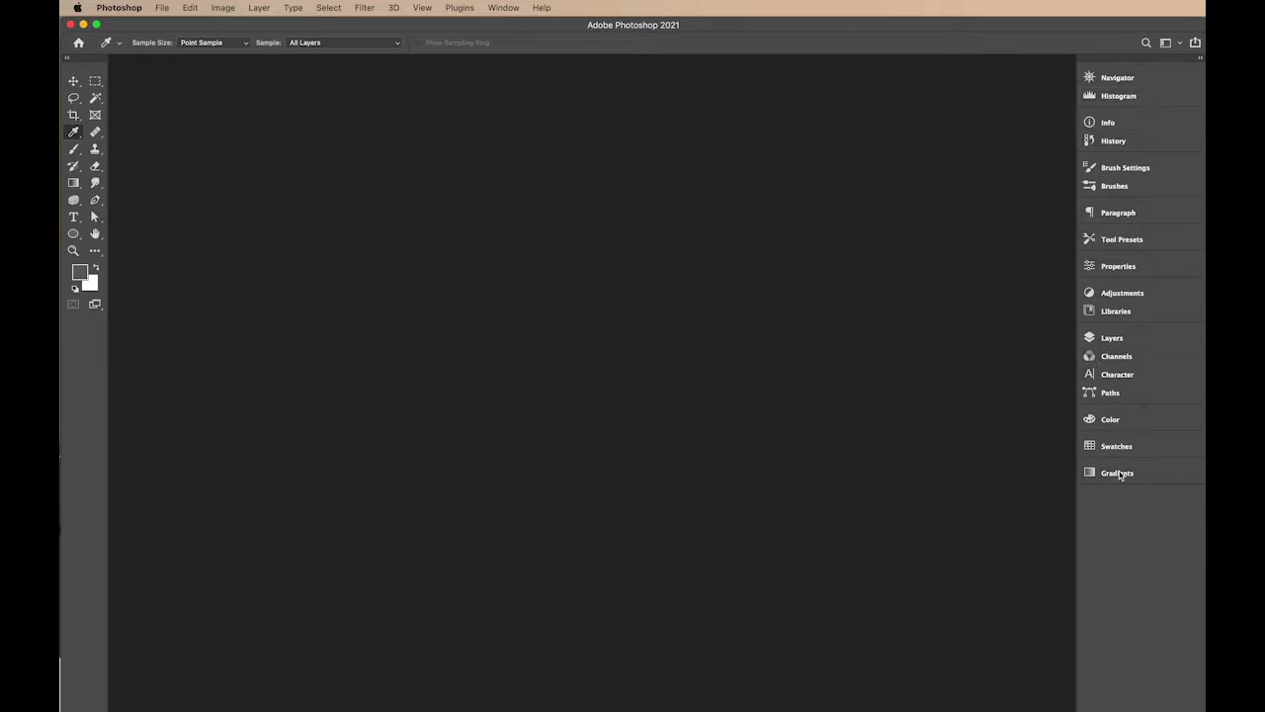
- Add the Patterns panel to the collapsed panel dock and leave it collapsed
left_click(504, 8)
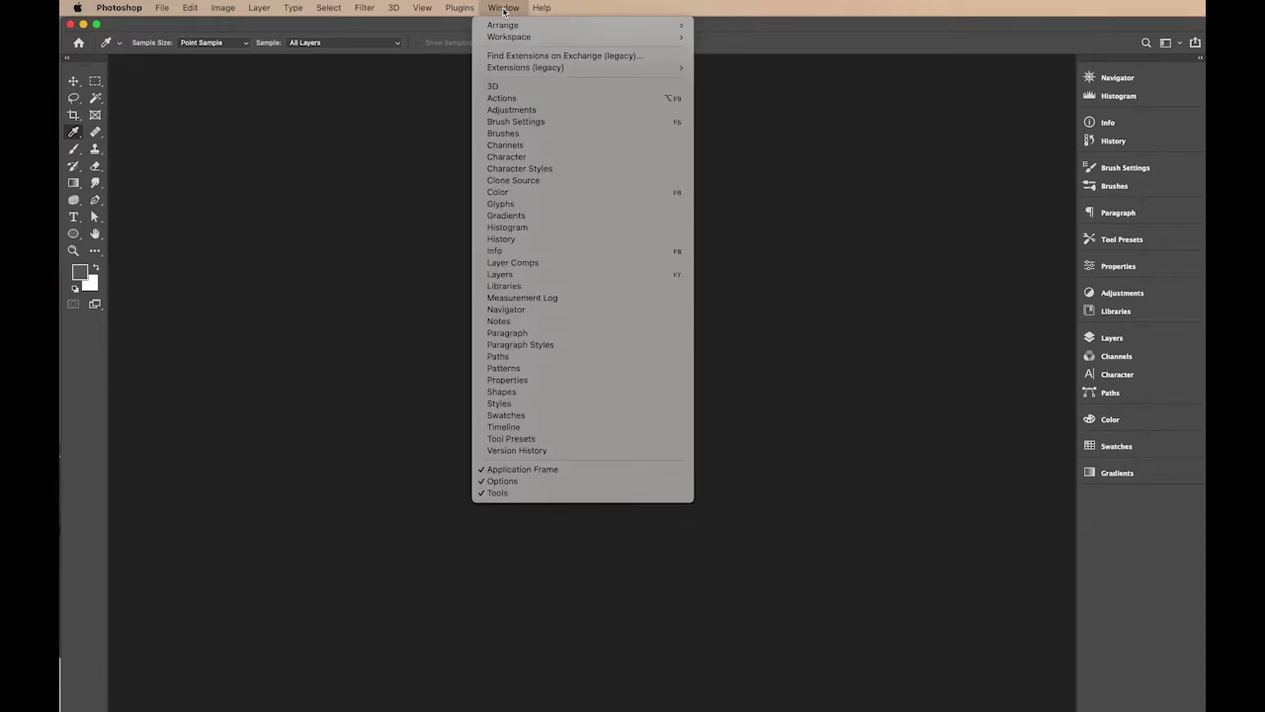
left_click(504, 7)
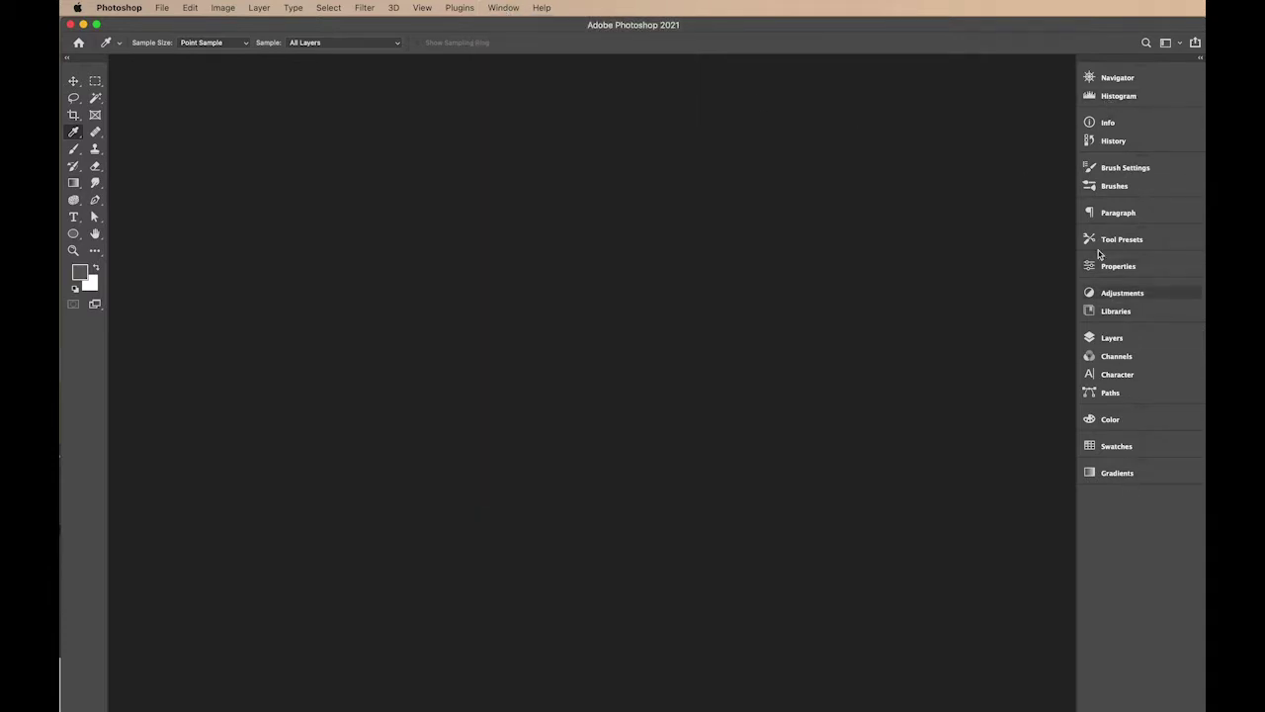
left_click(502, 8)
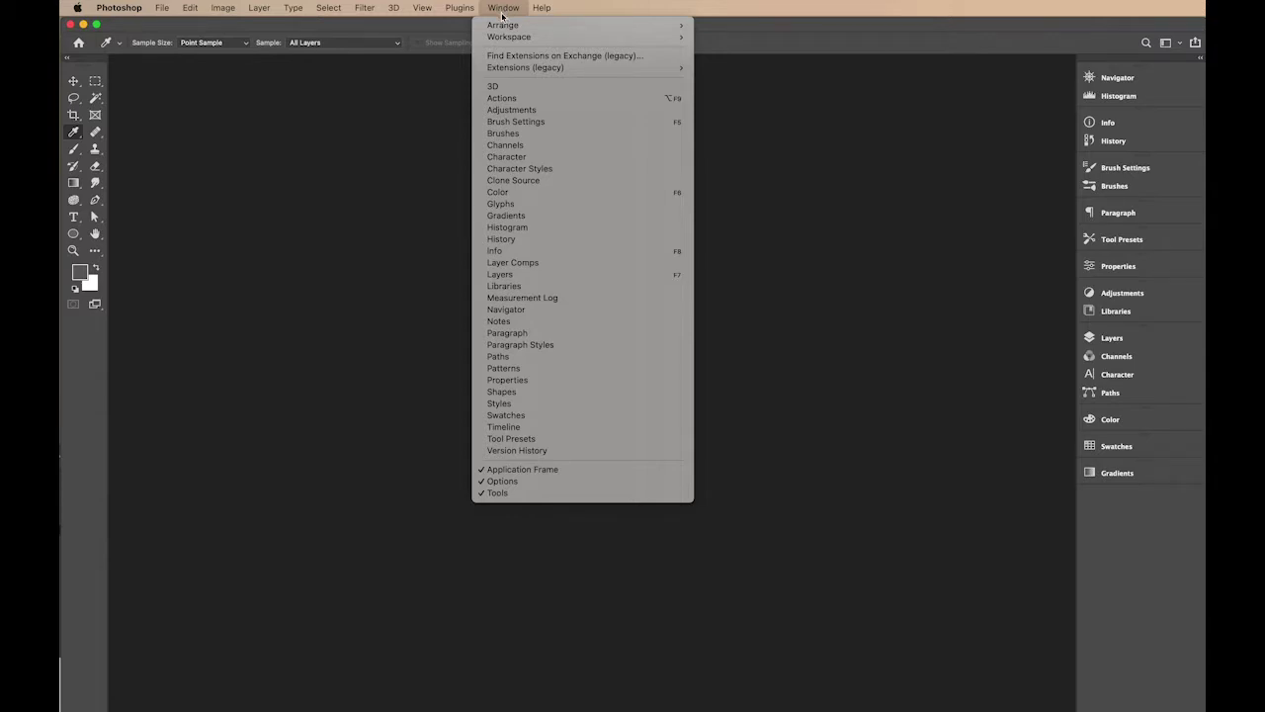
left_click(512, 372)
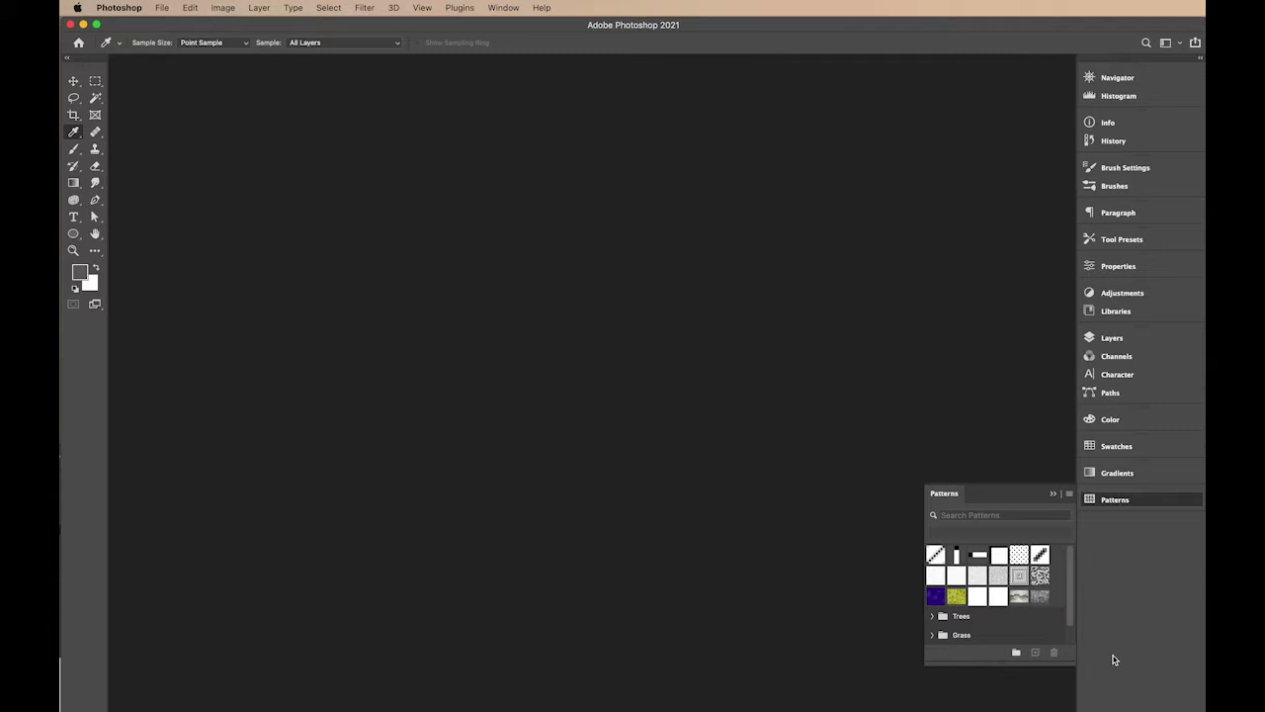
left_click(946, 493)
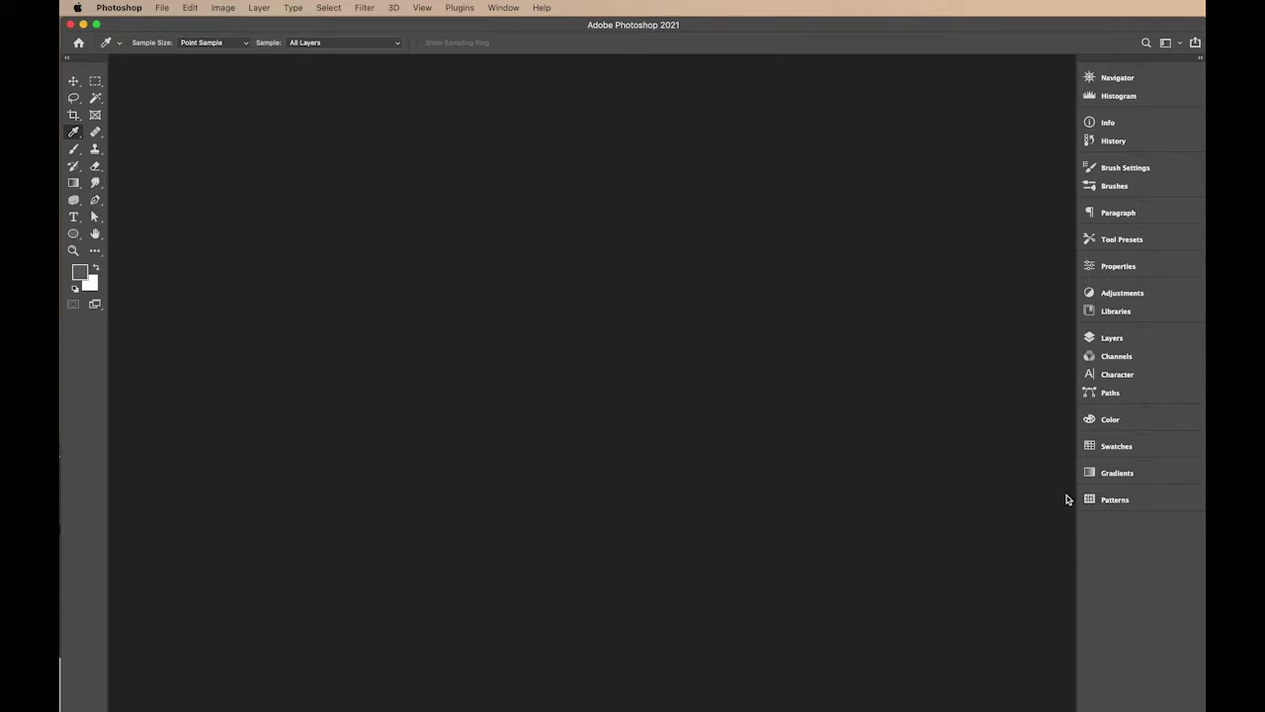
left_click(499, 8)
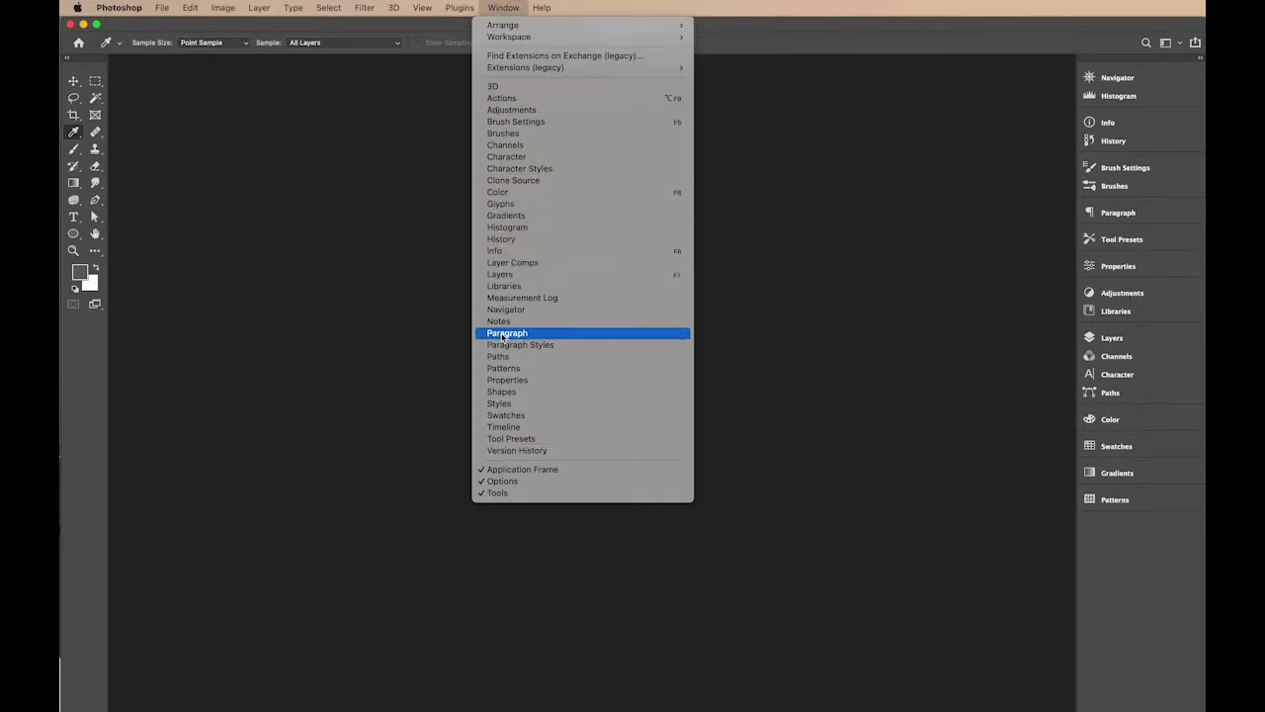
left_click(1115, 538)
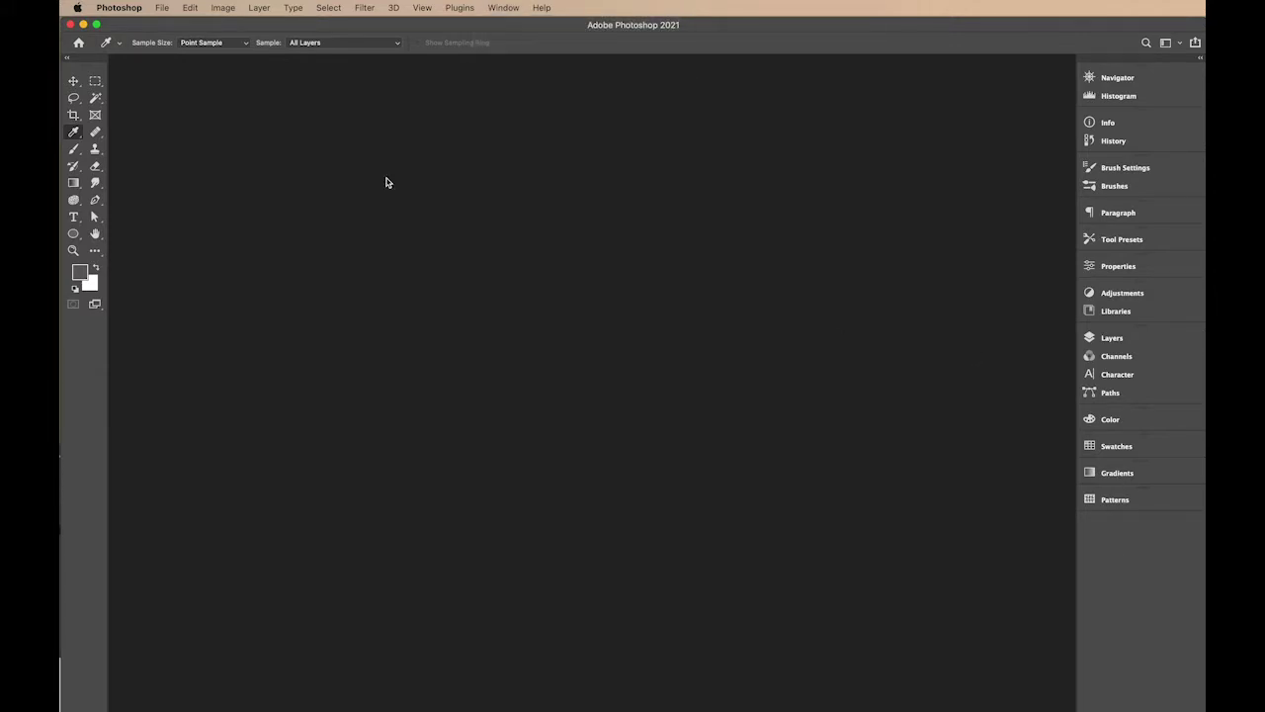
- Open the PNG image calibration from the Resources folder
left_click(161, 9)
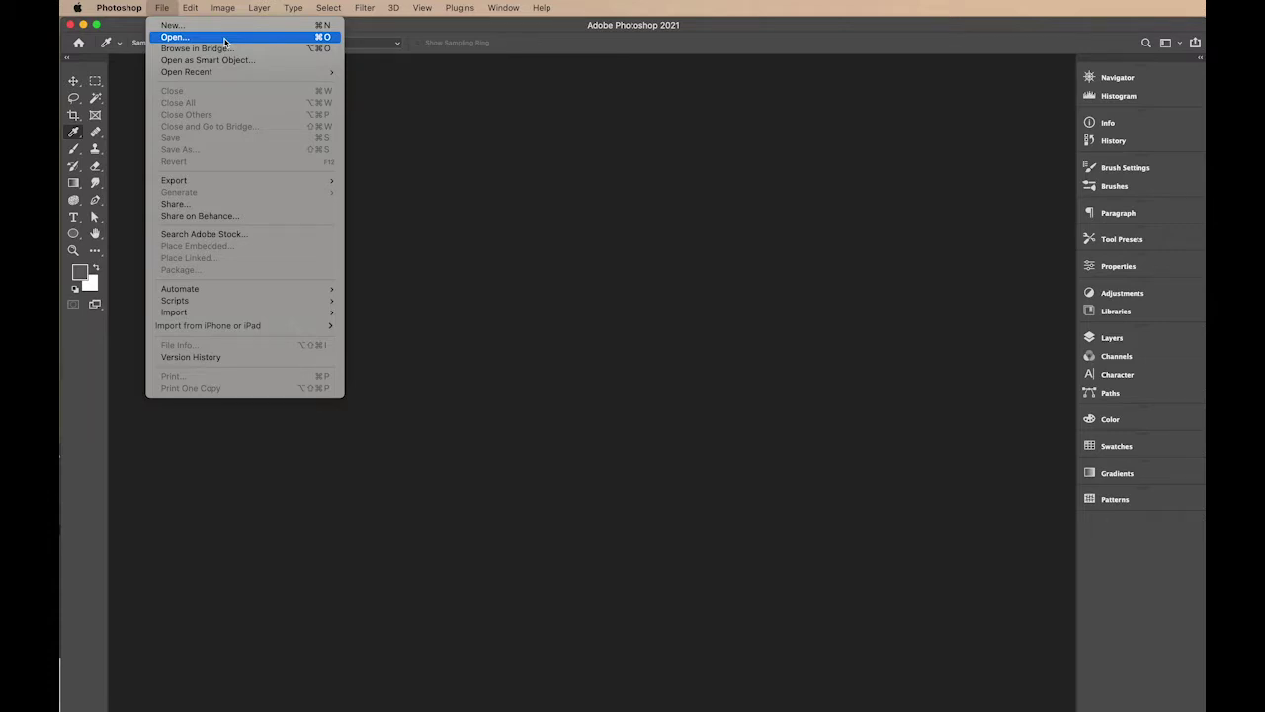
left_click(175, 37)
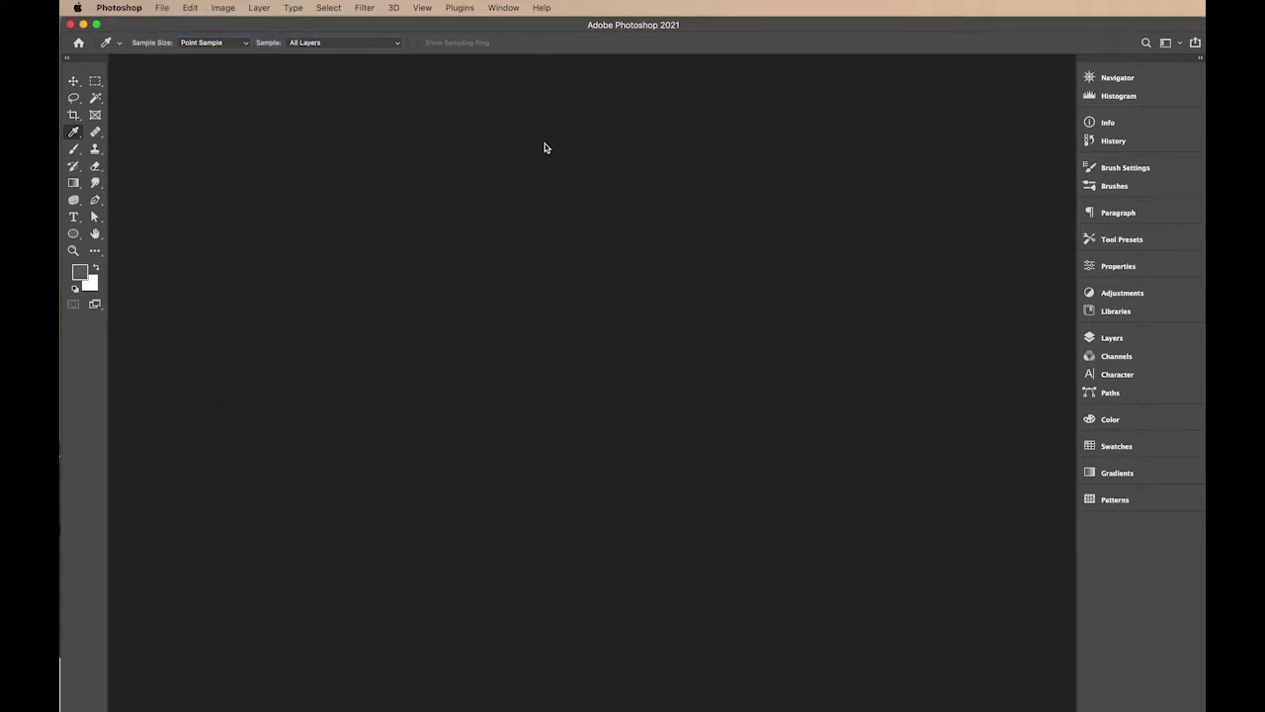
left_click(650, 199)
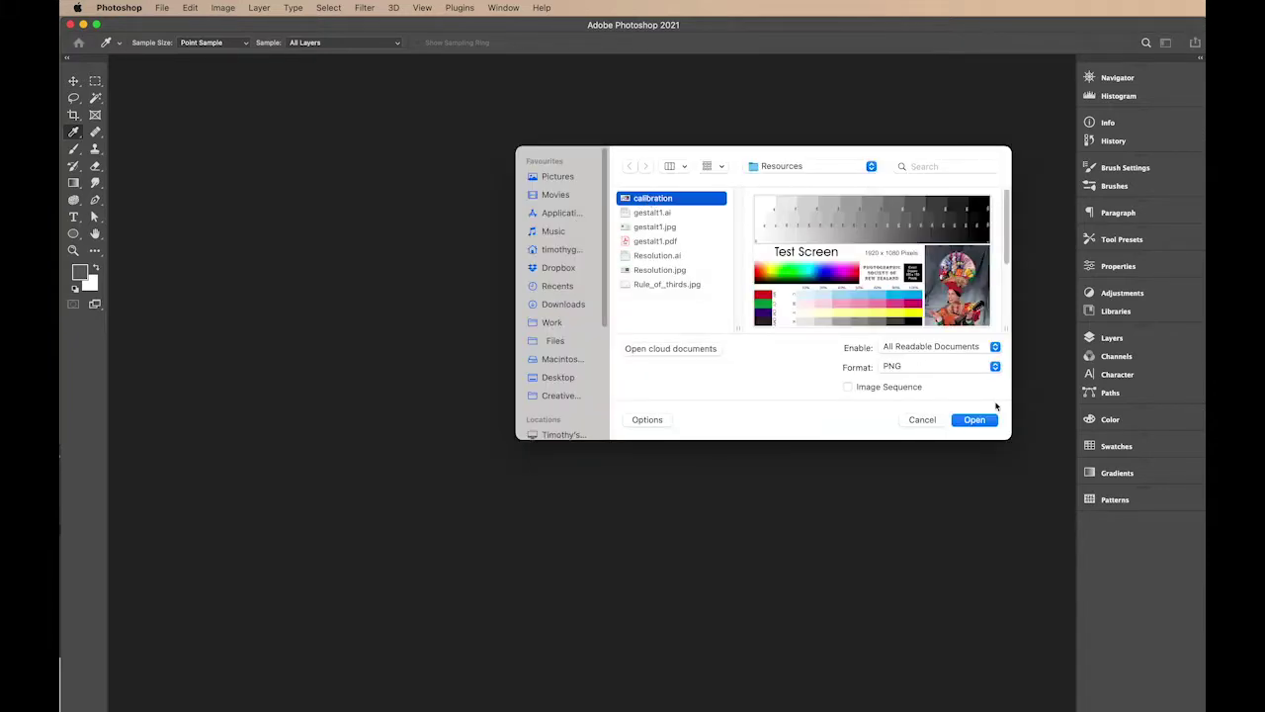
left_click(975, 420)
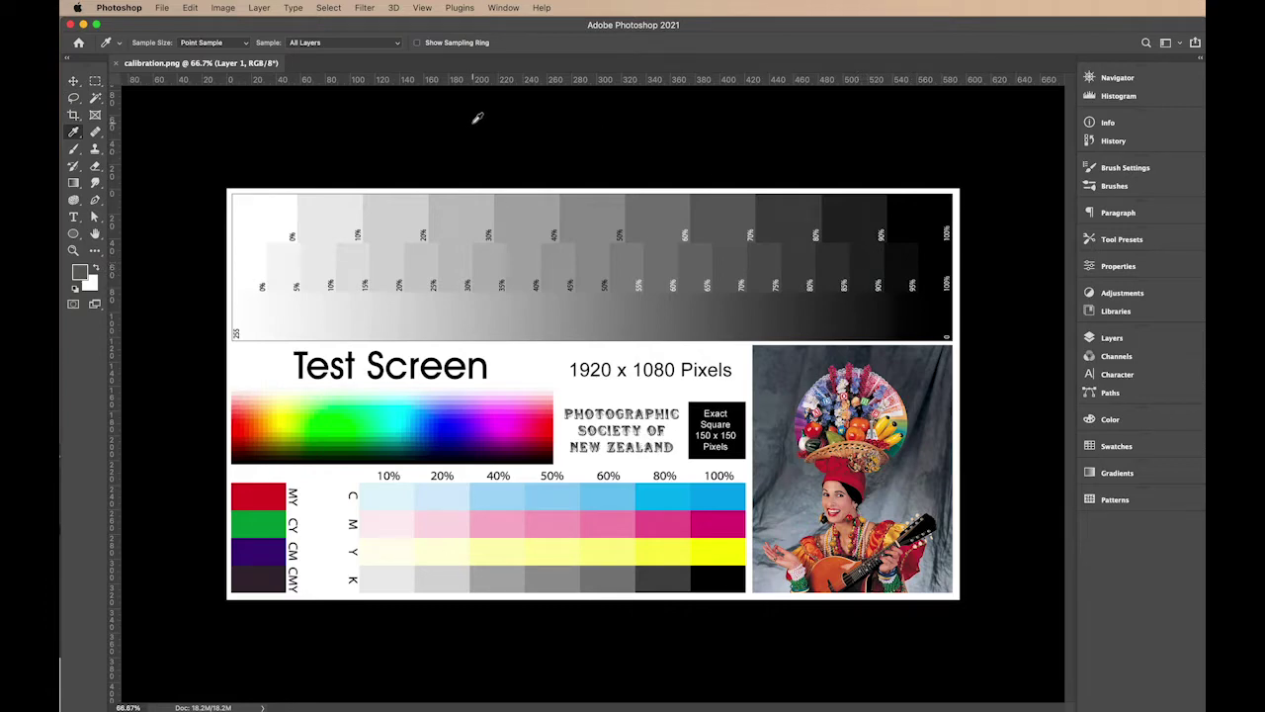
- Try shifting the test image layer slightly down and to the right with the Move tool, and undo the move
left_click(75, 83)
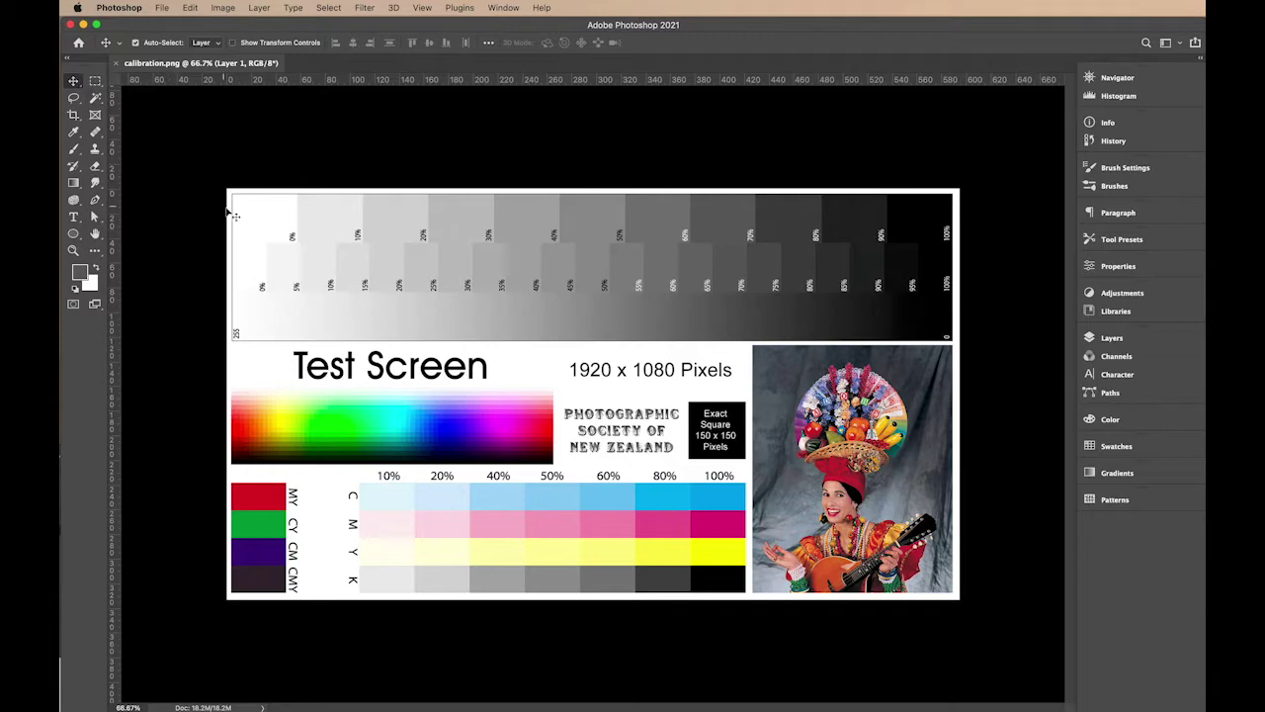
left_click_drag(275, 232, 305, 239)
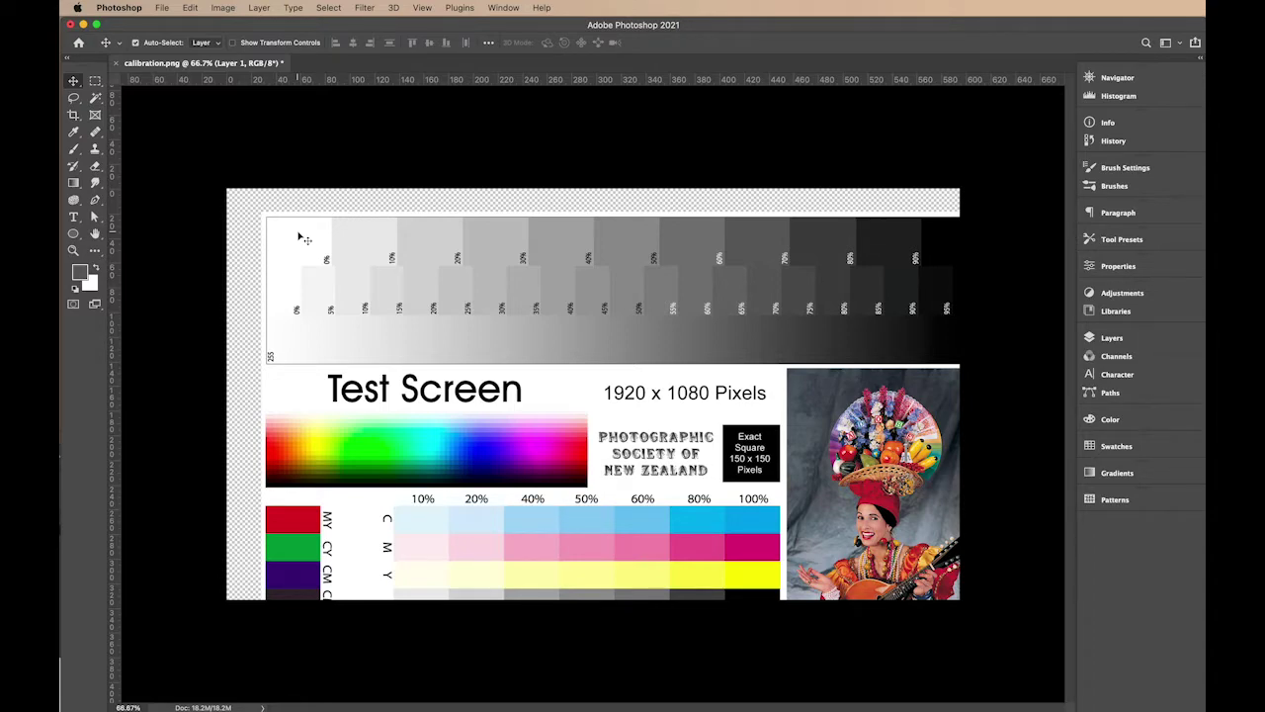
key("super+z")
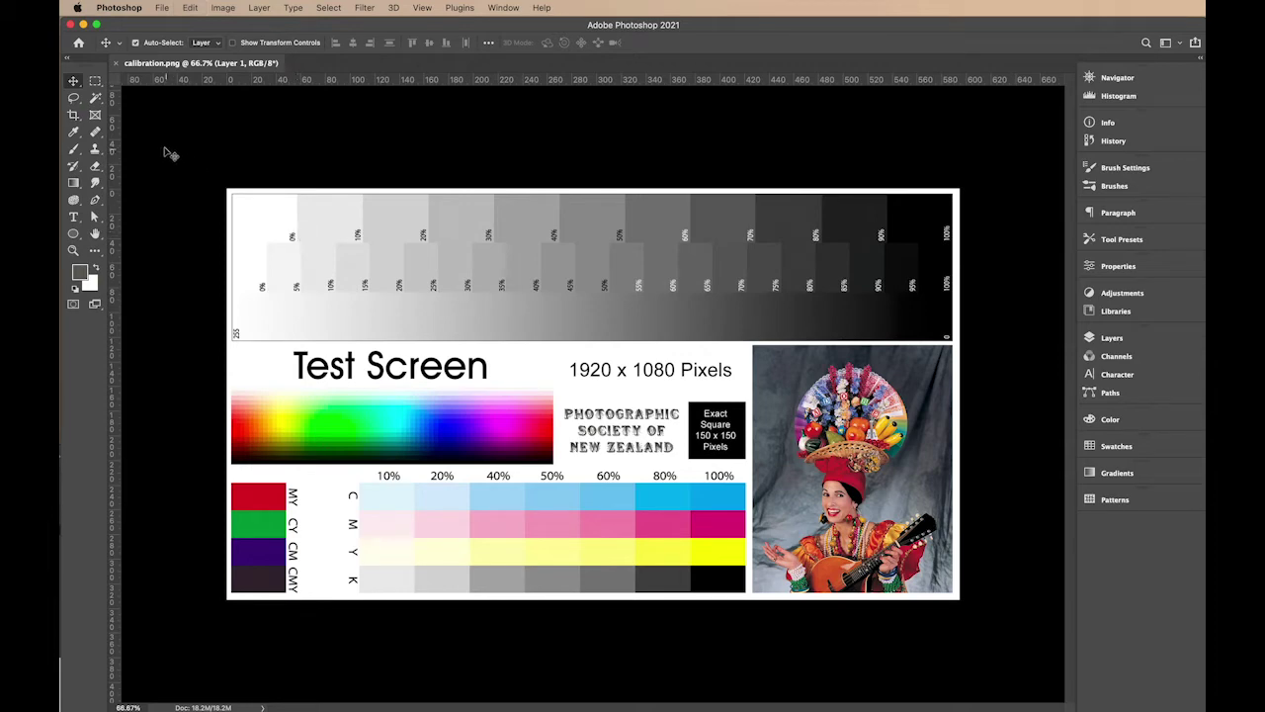
- Examine the tool variants grouped with the Move tool and the Lasso tool, ending with the Move tool active
left_click(74, 83)
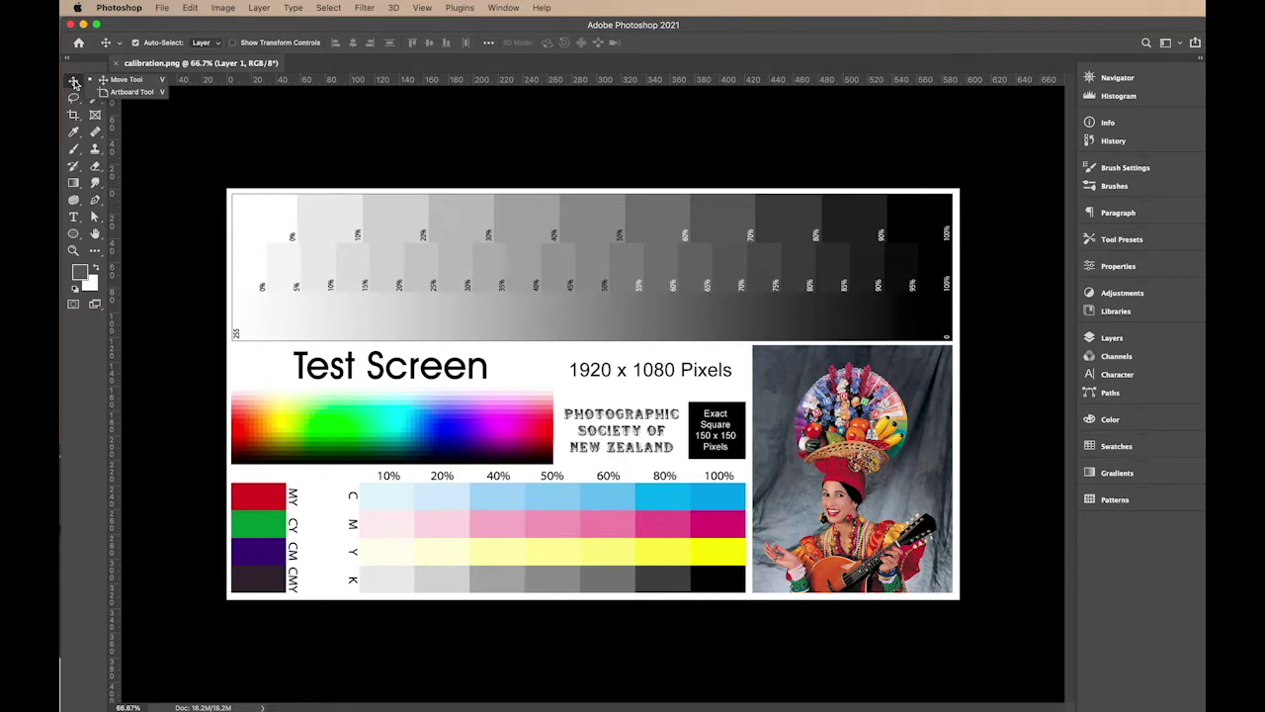
left_click(76, 87)
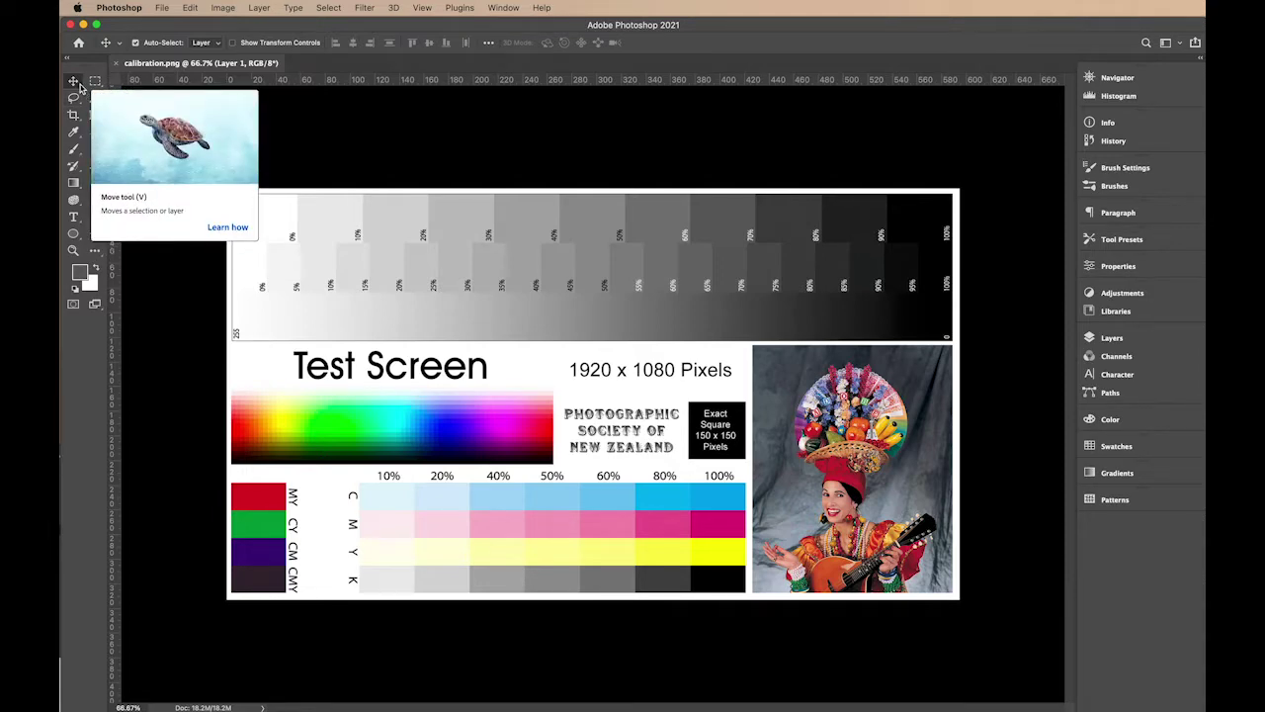
left_click(75, 84)
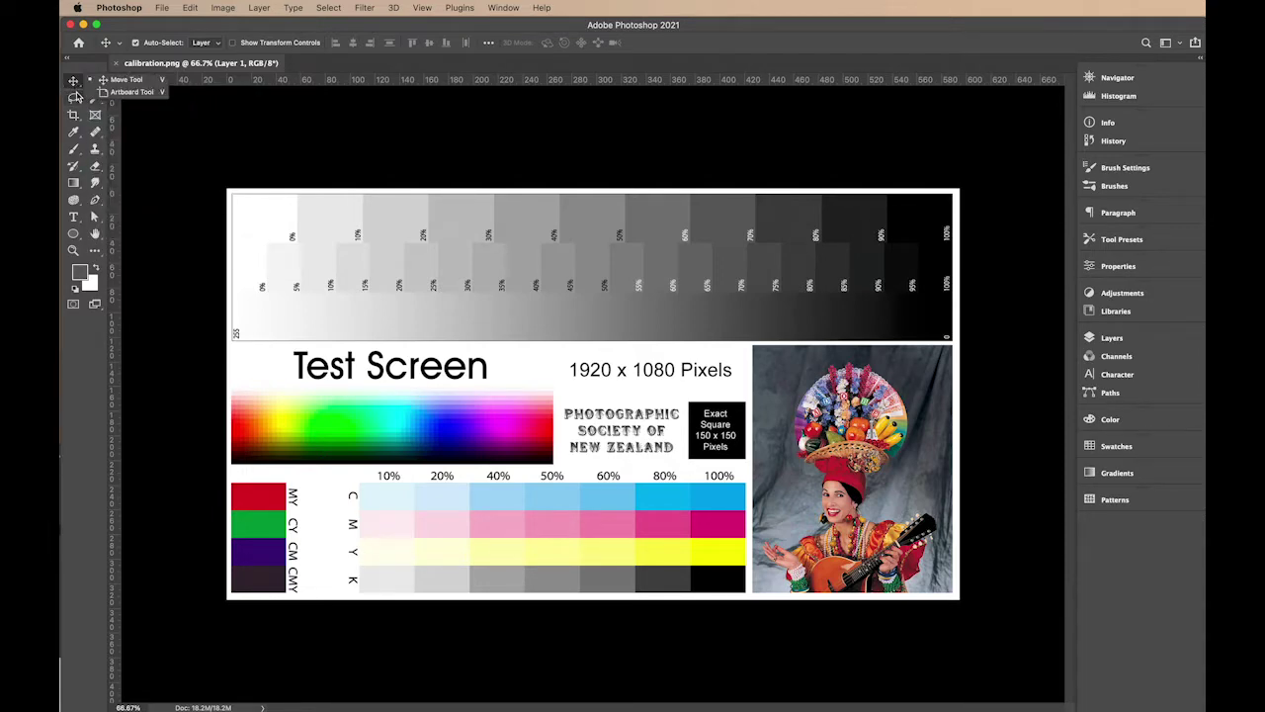
left_click(76, 98)
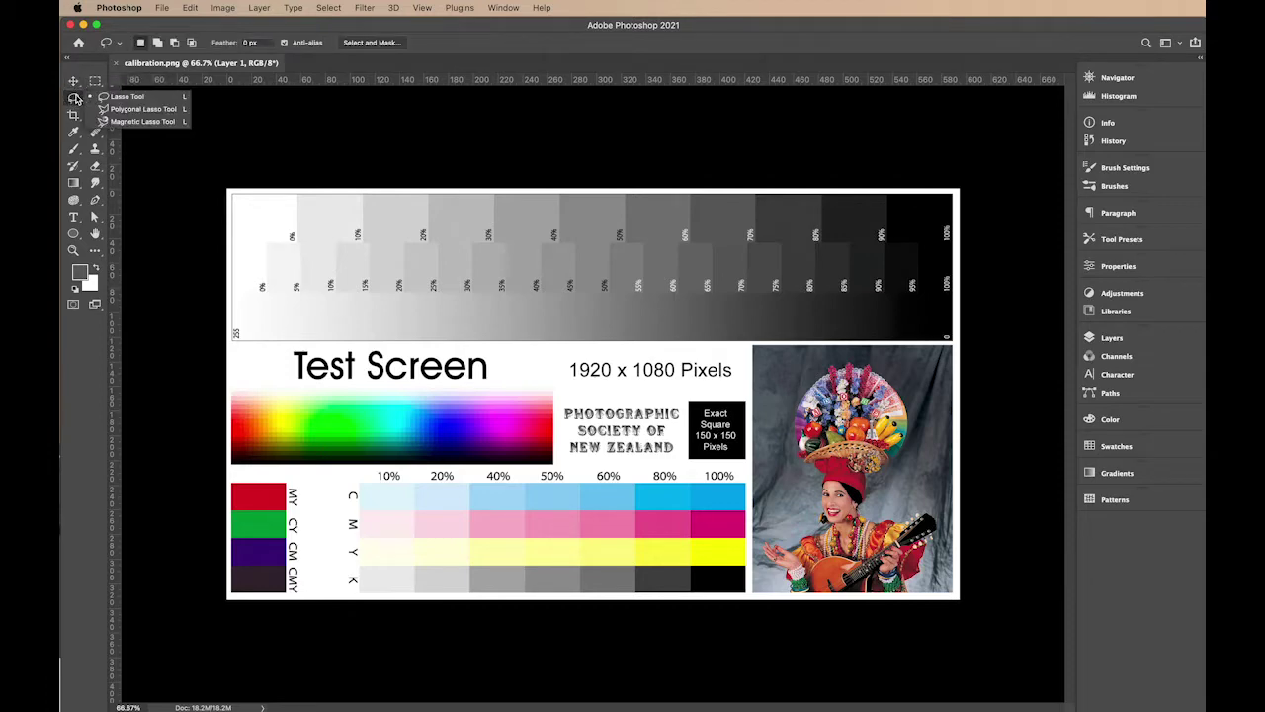
left_click(74, 84)
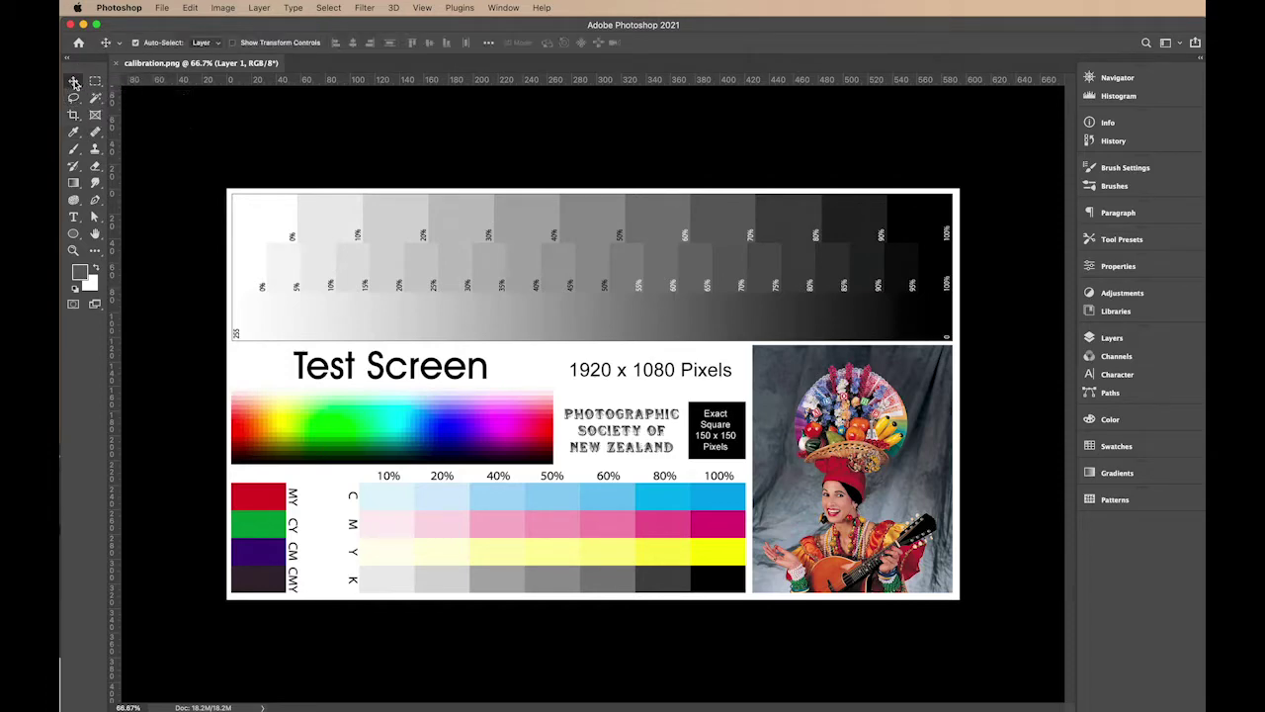
left_click(73, 83)
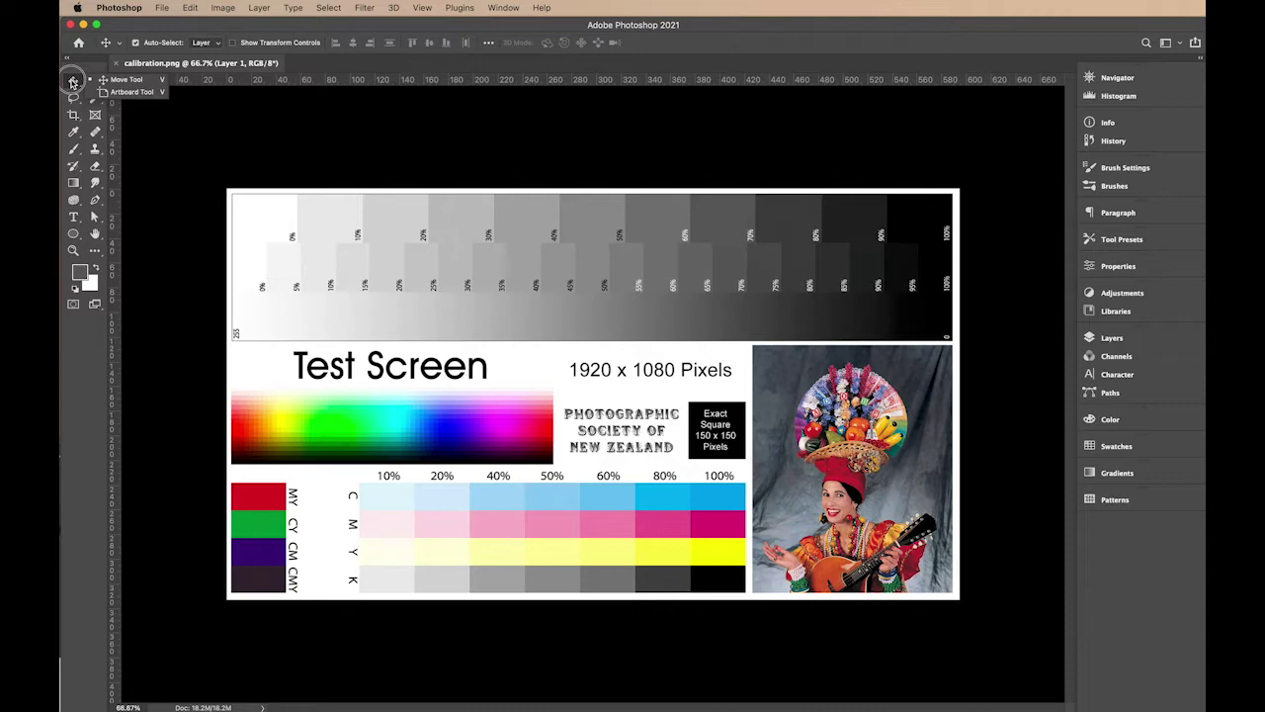
left_click(103, 80)
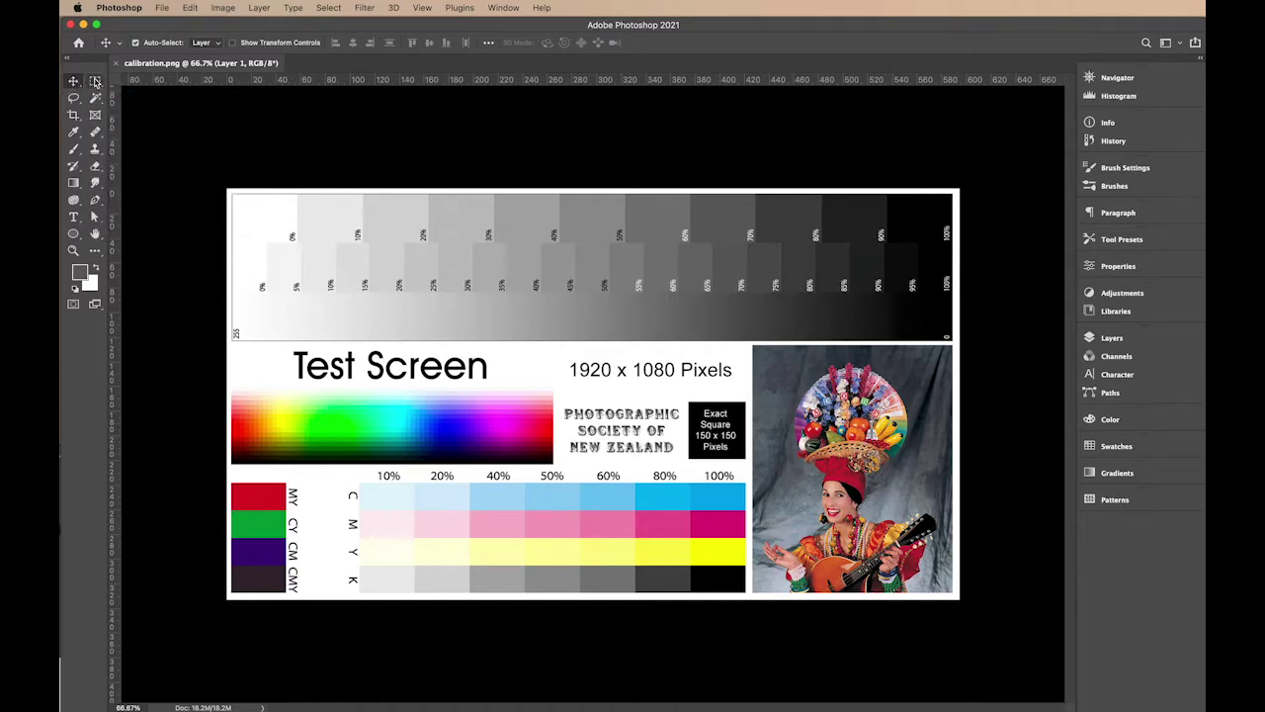
- Select a rectangular area over the end of the Test Screen title and the blue-to-red spectrum with the Rectangular Marquee tool
left_click(95, 81)
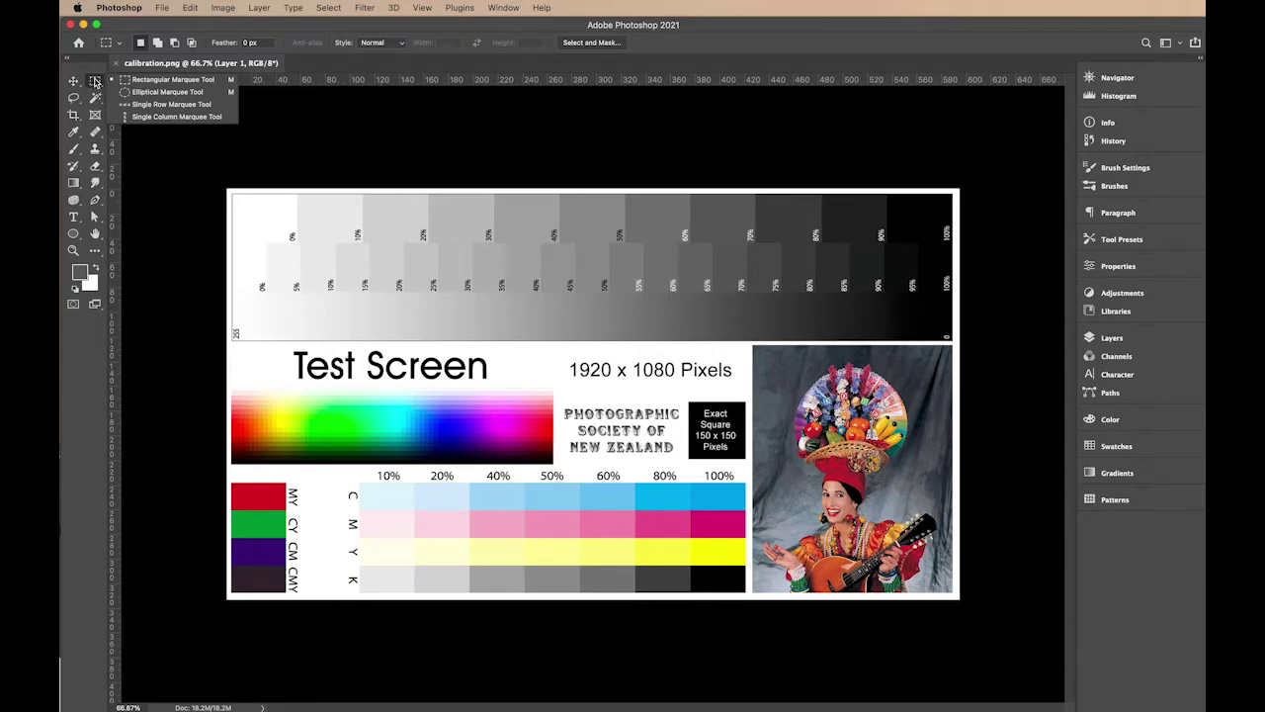
left_click(96, 83)
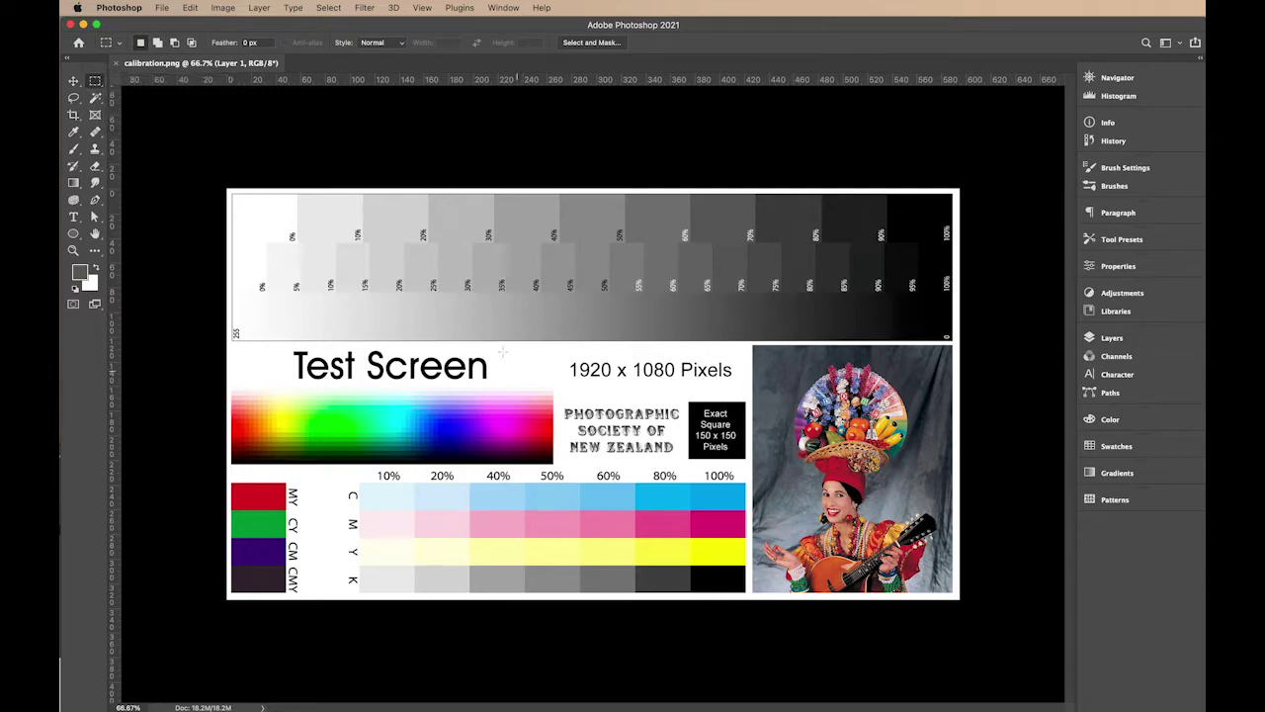
left_click_drag(413, 330, 579, 470)
- Try moving the selected image area down and to the right with the Move tool, undo the move, and deselect
left_click(74, 81)
left_click_drag(528, 423, 581, 447)
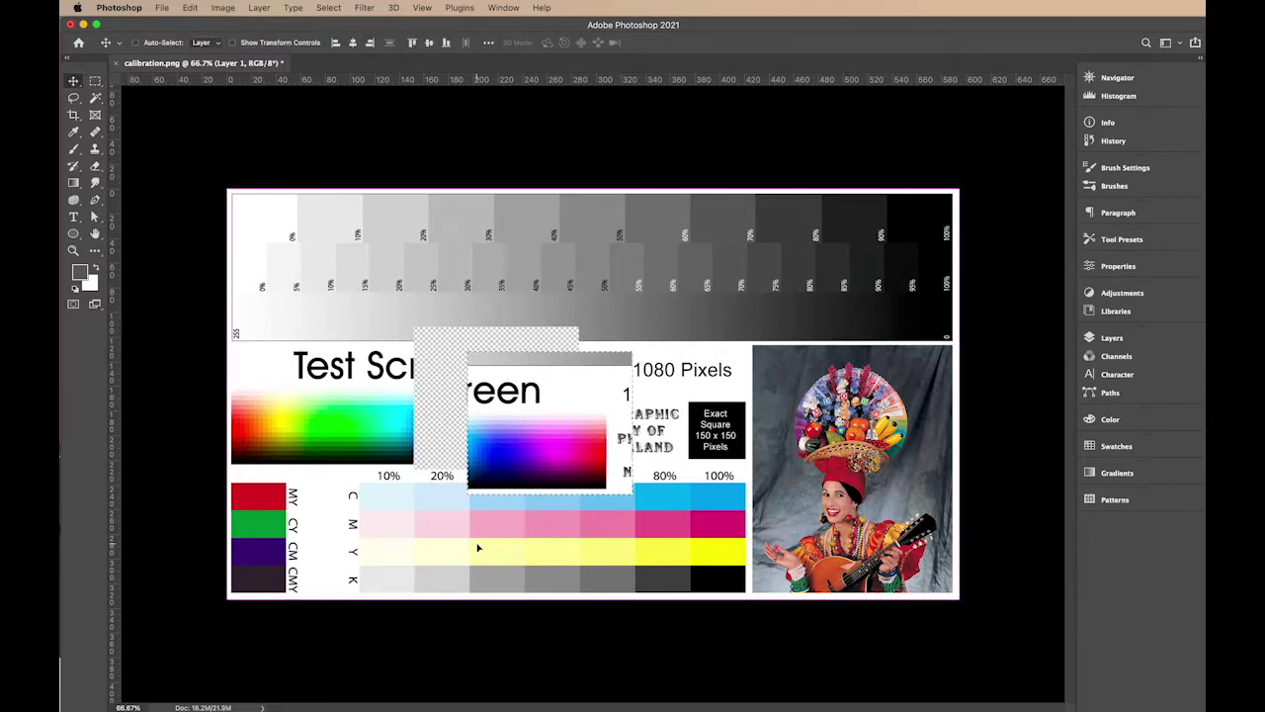
key("super+z")
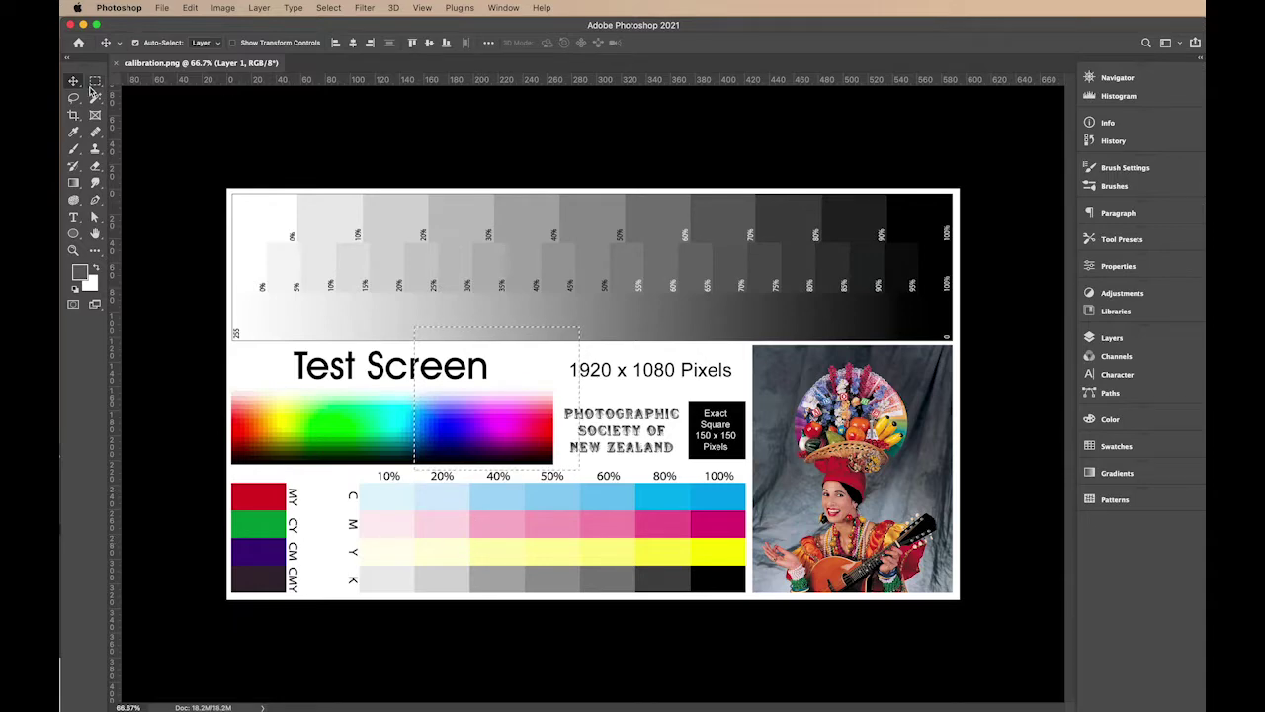
key("super+d")
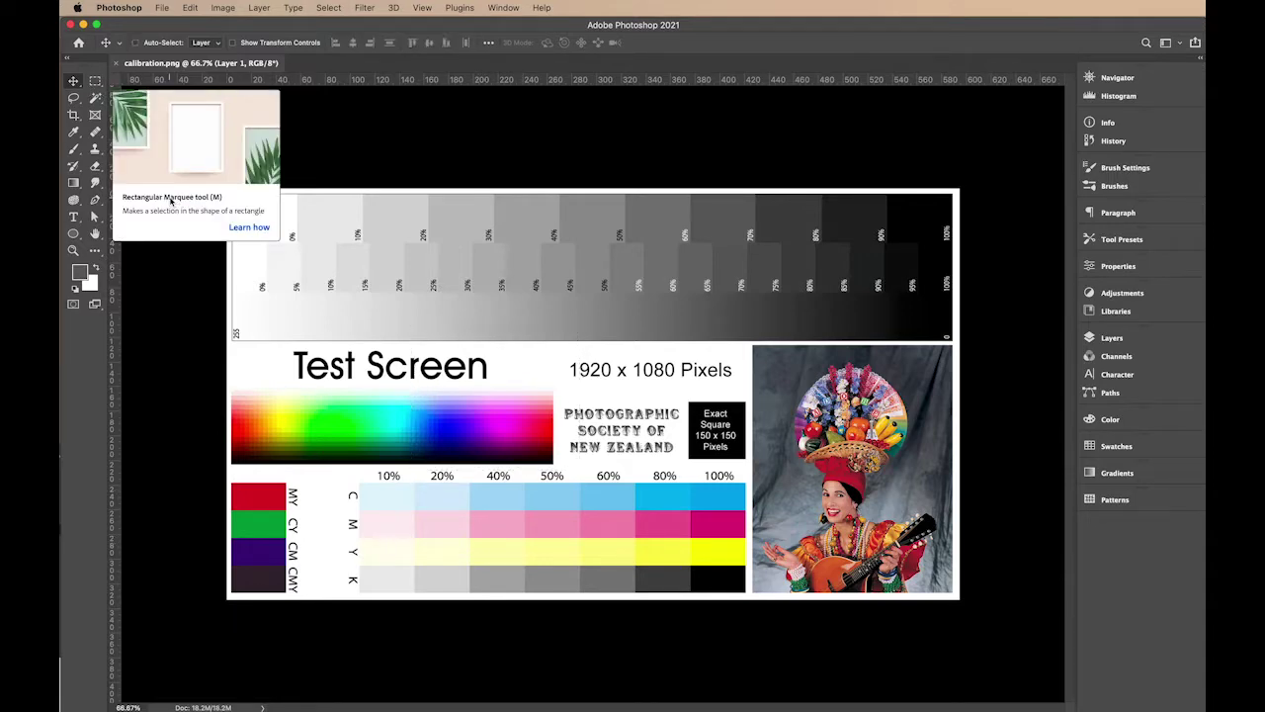
- Try two elliptical selections reaching down from the gray scale with the Elliptical Marquee tool, deselecting the first and undoing the second
left_click(96, 85)
right_click(96, 85)
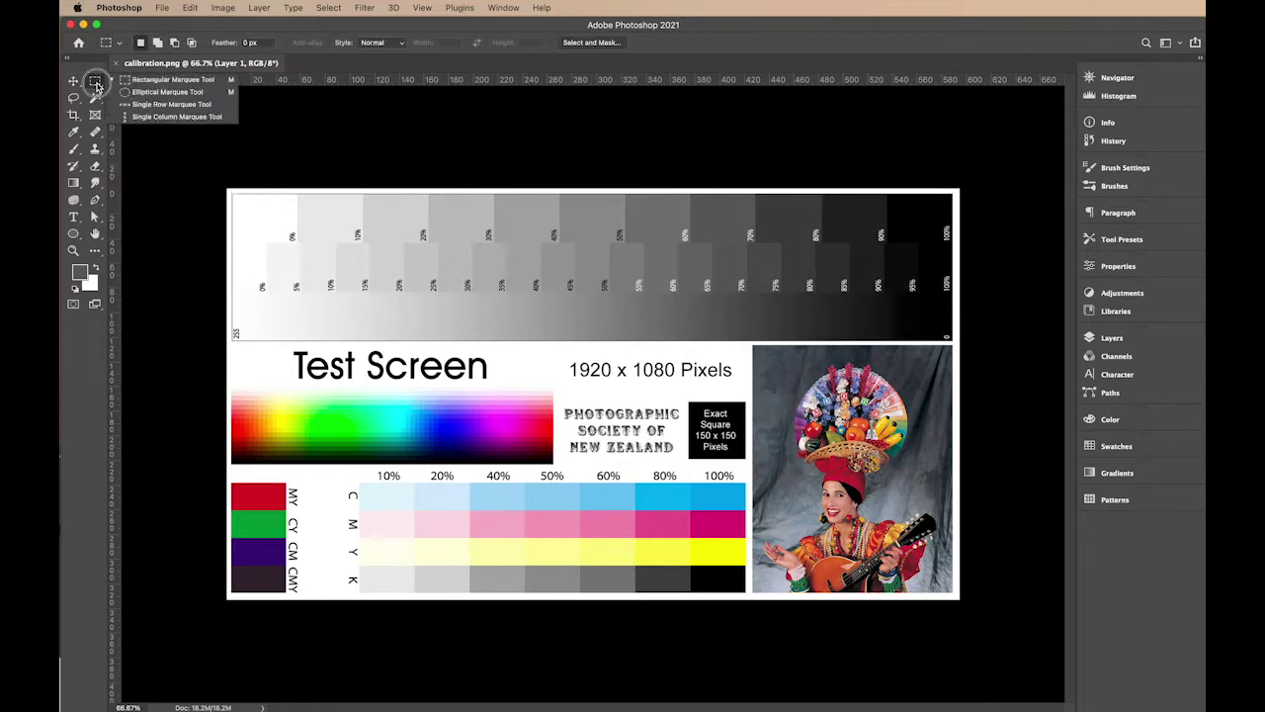
left_click(124, 92)
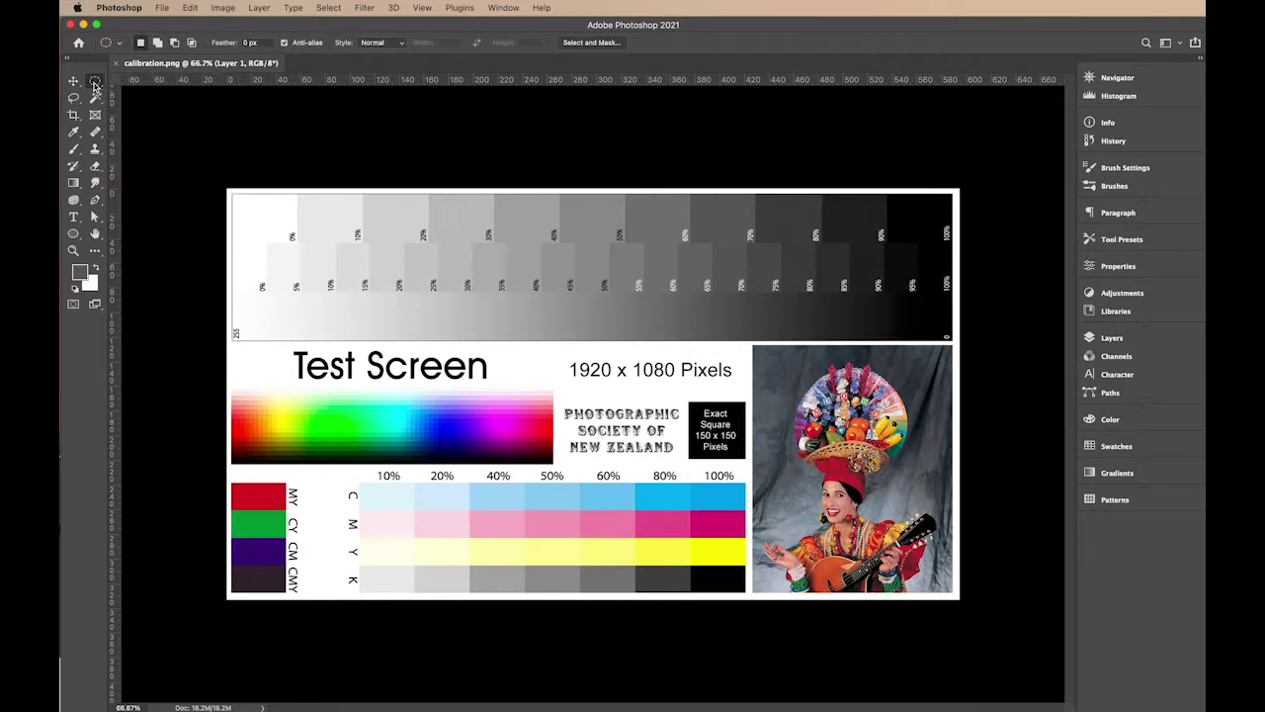
left_click(95, 86)
left_click(95, 87)
left_click_drag(452, 269, 630, 364)
key("super+d")
left_click_drag(453, 273, 651, 483)
key("super+z")
- Try a rectangular selection within the gray scale with the Rectangular Marquee tool, and clear it
left_click(95, 82)
left_click(123, 83)
left_click_drag(452, 243, 611, 330)
left_click(605, 475)
- Try a rectangular selection from the gray scale down over the 1920 x 1080 Pixels text, look up the Deselect command, and deselect
left_click_drag(517, 253, 648, 384)
left_click(329, 8)
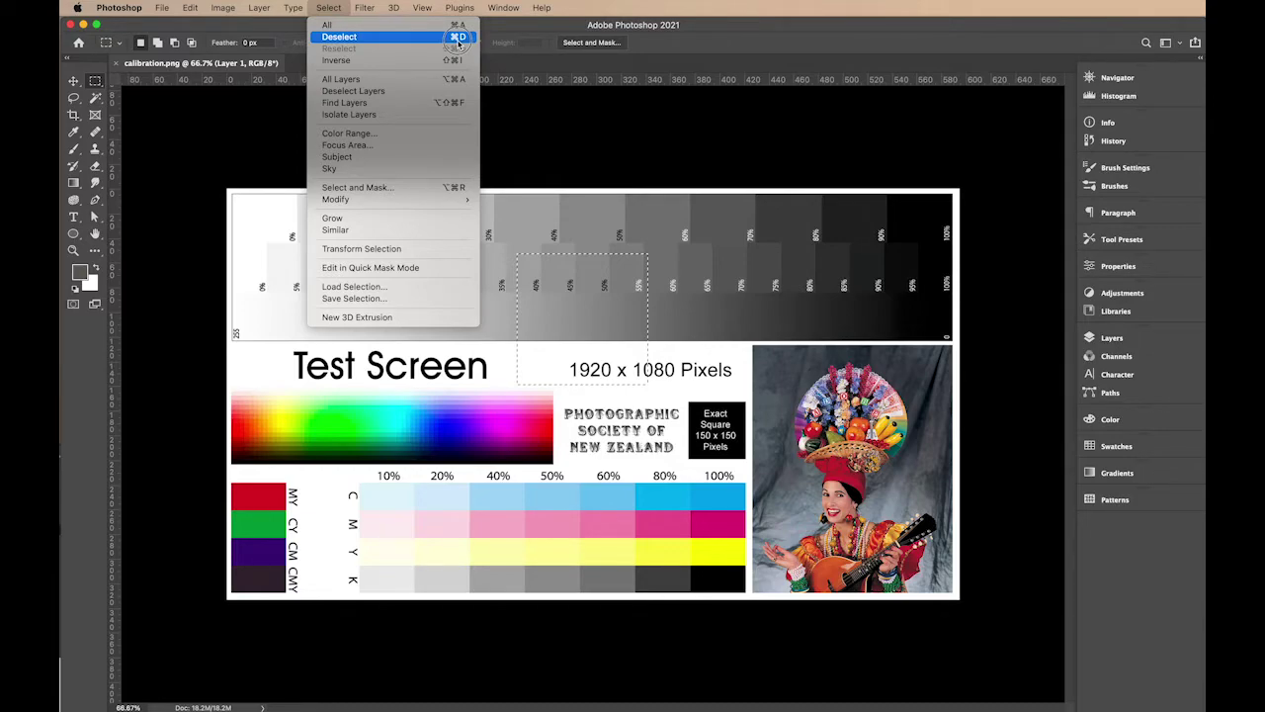
left_click(332, 10)
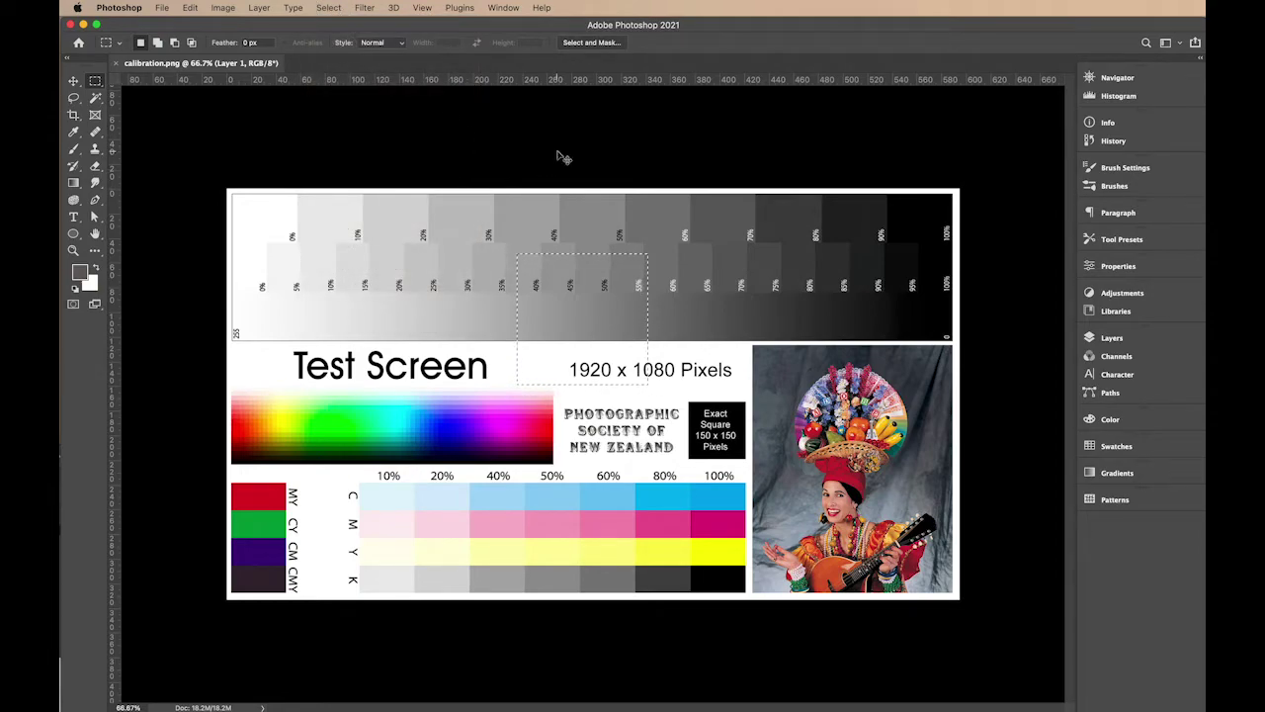
left_click(558, 151)
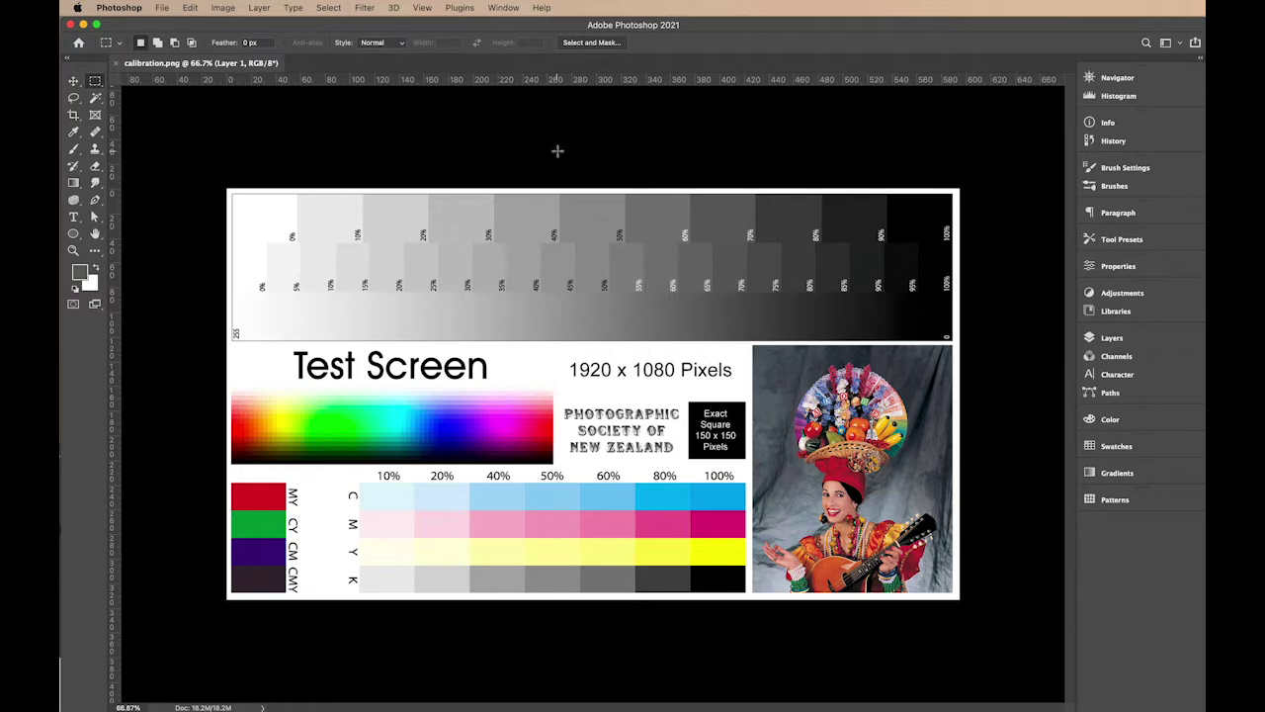
- Examine the marquee and lasso tool variants, try a freehand selection on the gray scale with the Lasso tool, and deselect
left_click(95, 82)
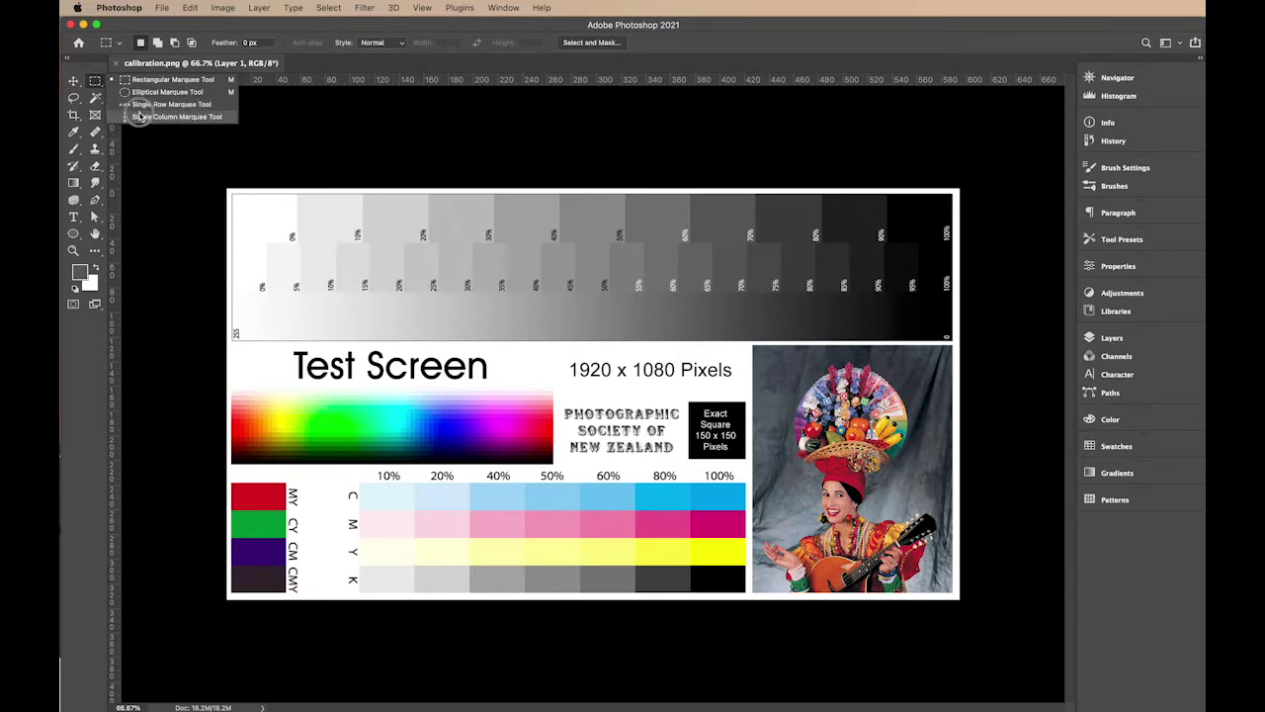
left_click(95, 83)
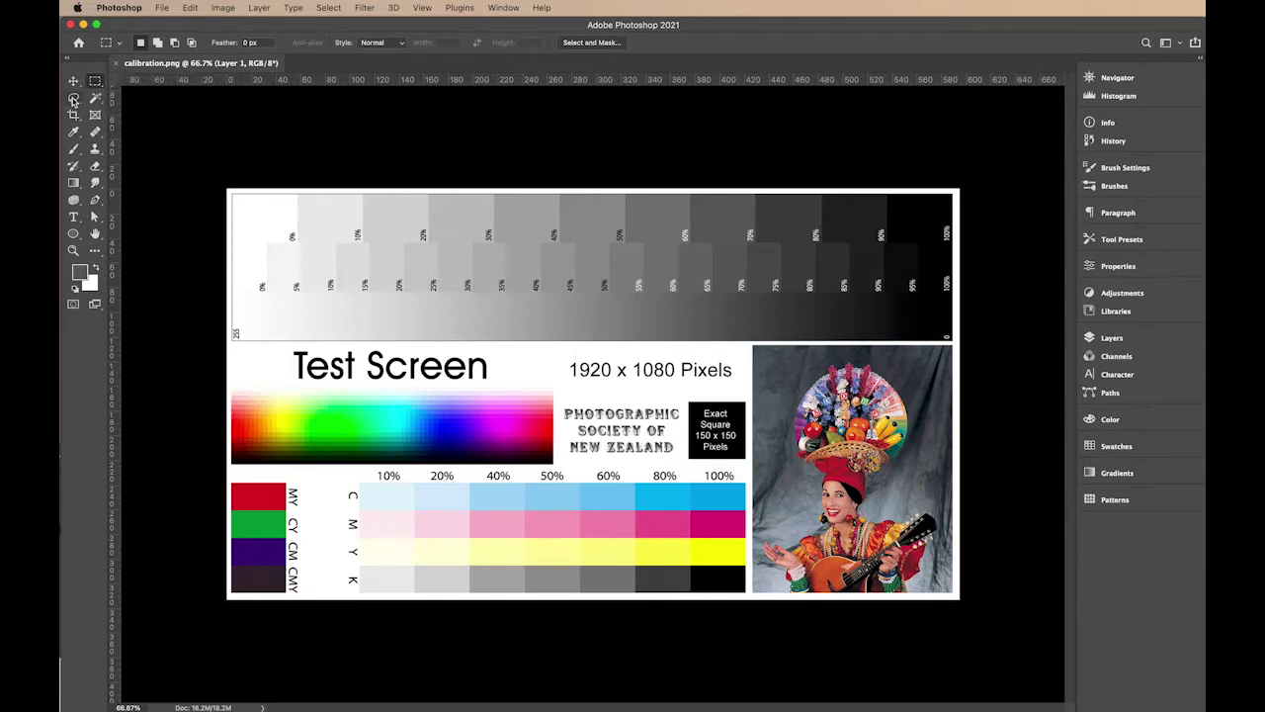
left_click(73, 100)
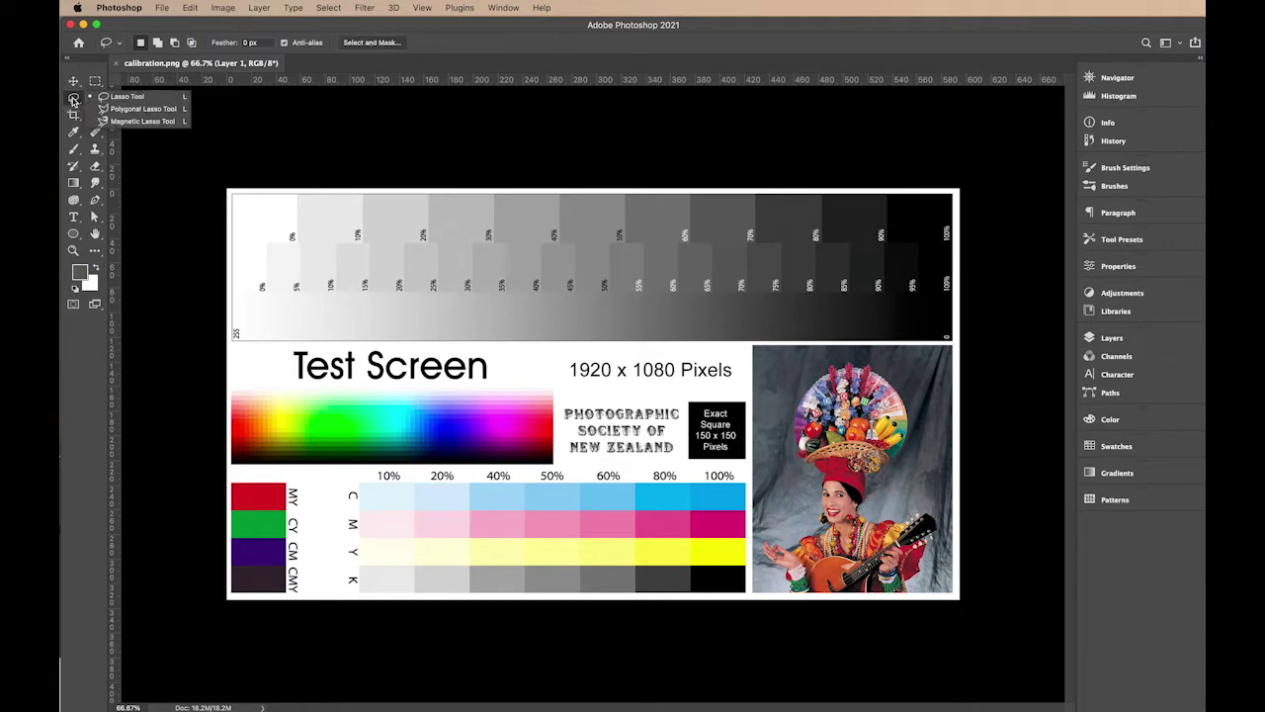
left_click(73, 100)
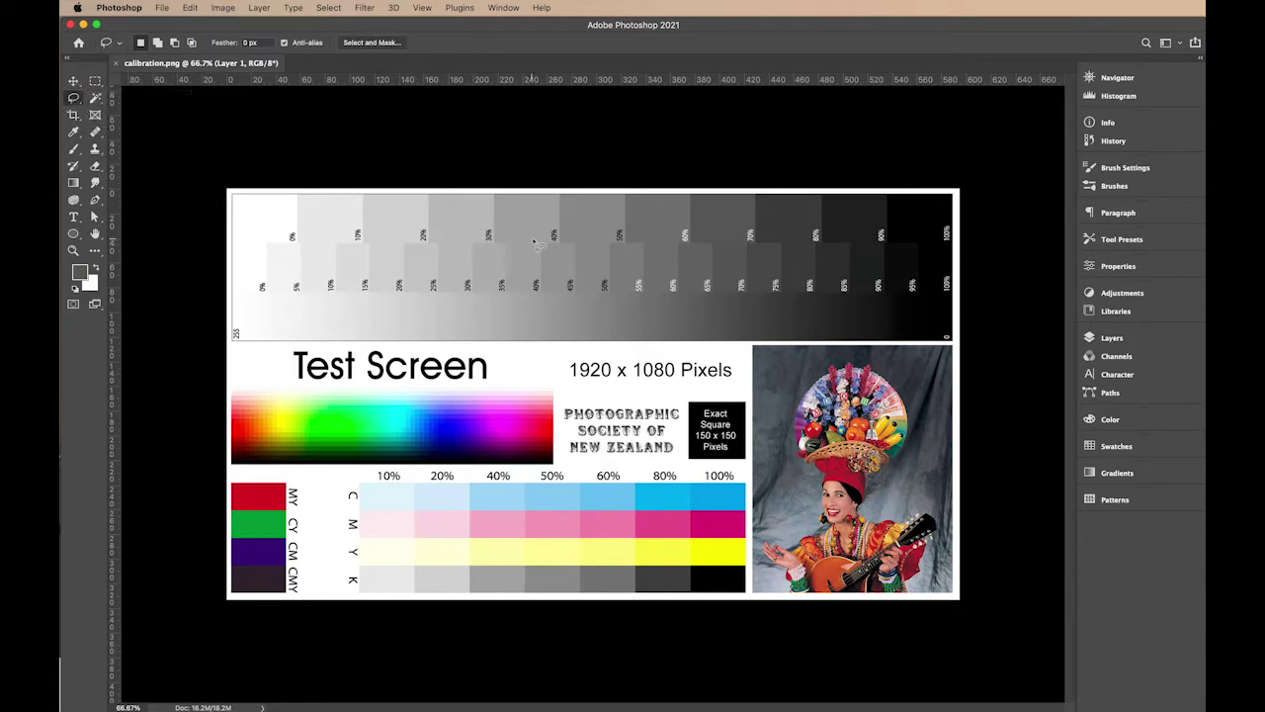
mouse_move(534, 241)
left_mouse_down()
mouse_move(400, 260)
mouse_move(413, 333)
mouse_move(567, 370)
mouse_move(587, 285)
mouse_move(538, 247)
left_mouse_up()
left_click(500, 314)
- Try a closed, straight-sided selection around the gray scale and Test Screen title with the Polygonal Lasso tool, and deselect
left_click(73, 97)
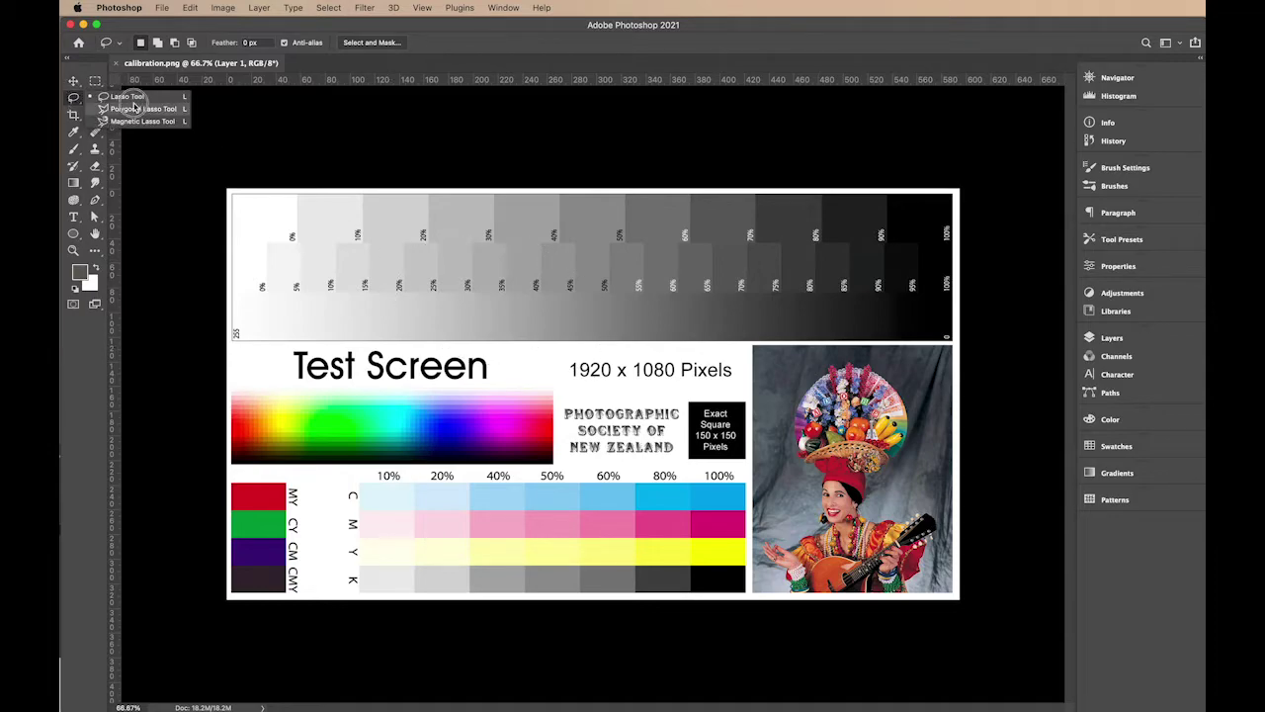
left_click(140, 117)
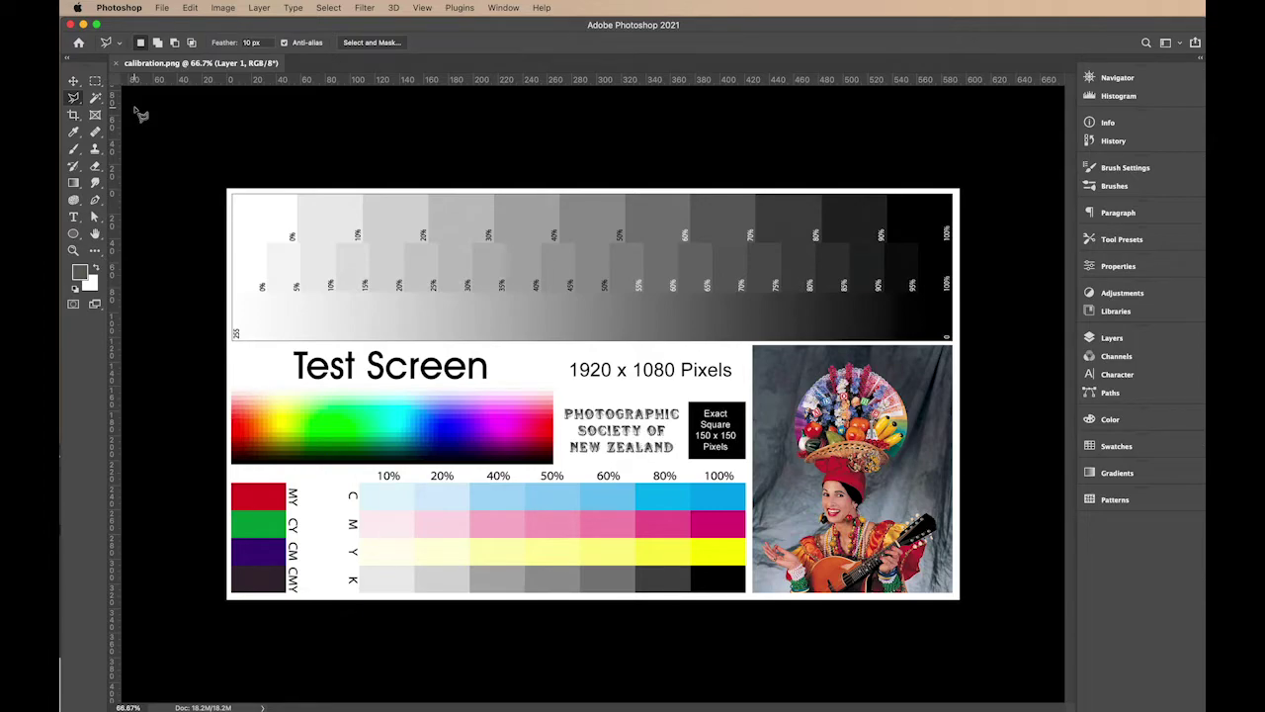
left_click(451, 256)
left_click(589, 415)
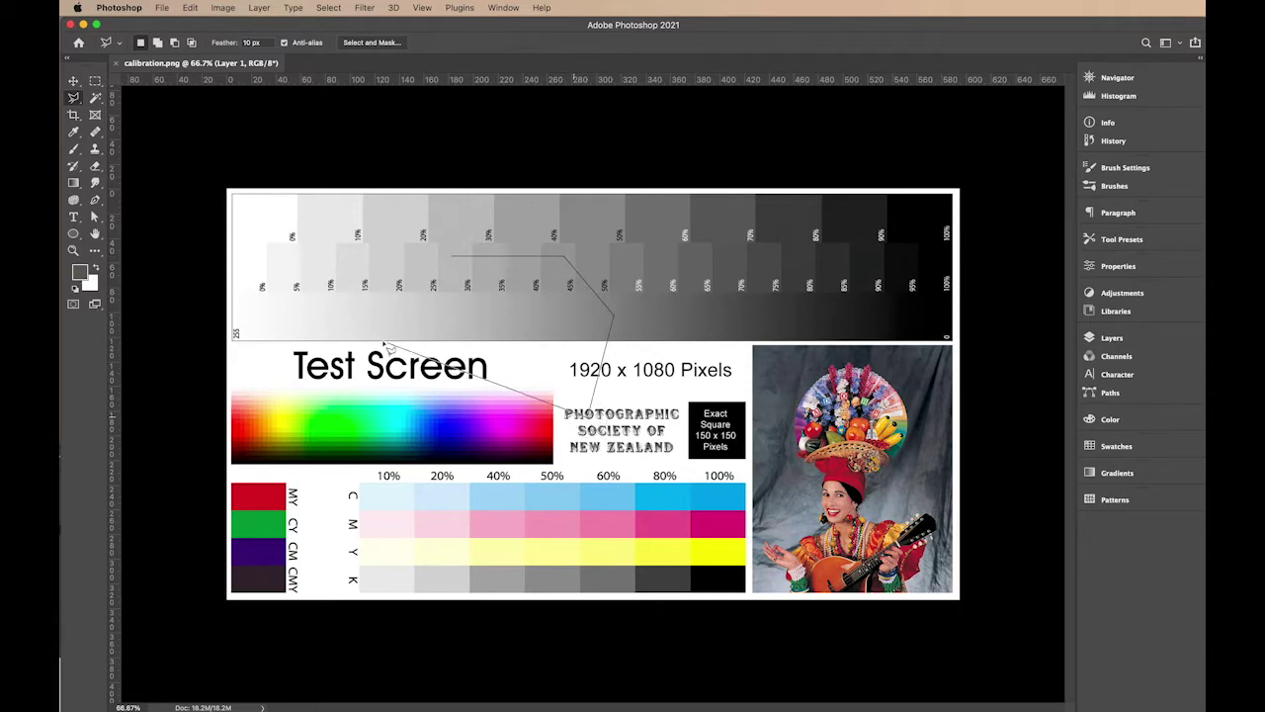
left_click(381, 341)
left_click(337, 371)
left_click(314, 296)
left_click(374, 248)
left_click(453, 260)
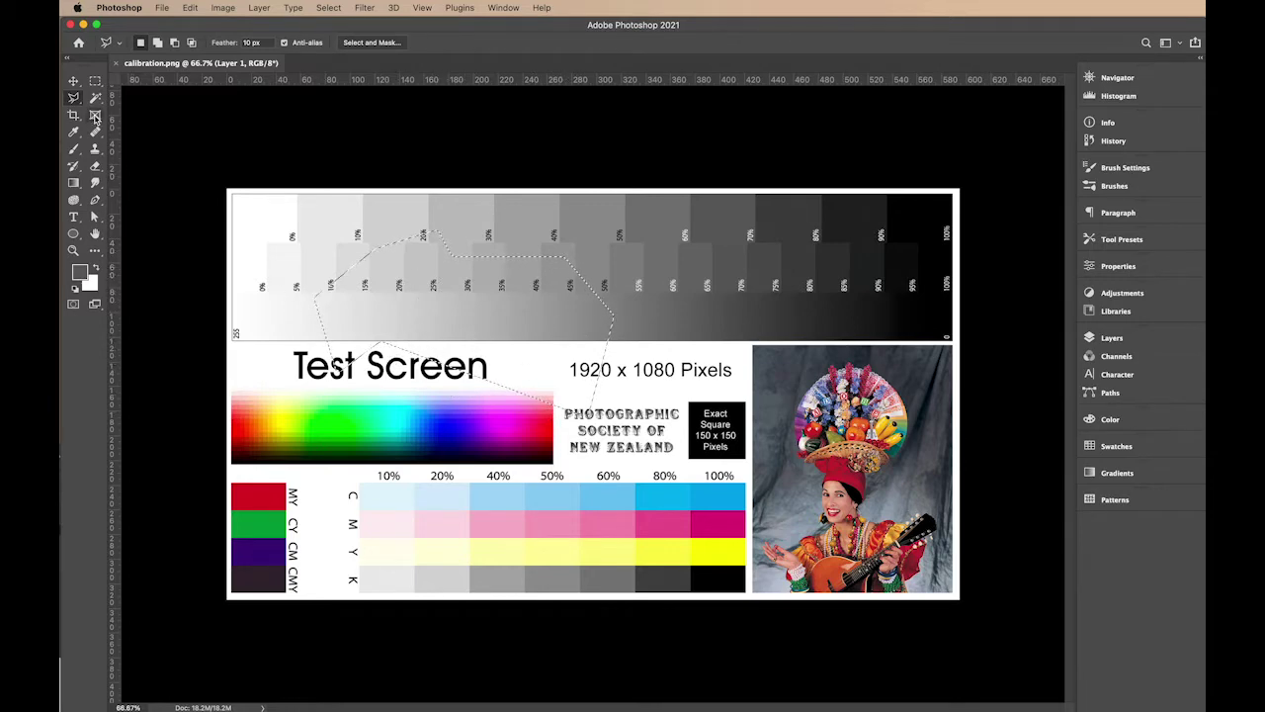
key("super+d")
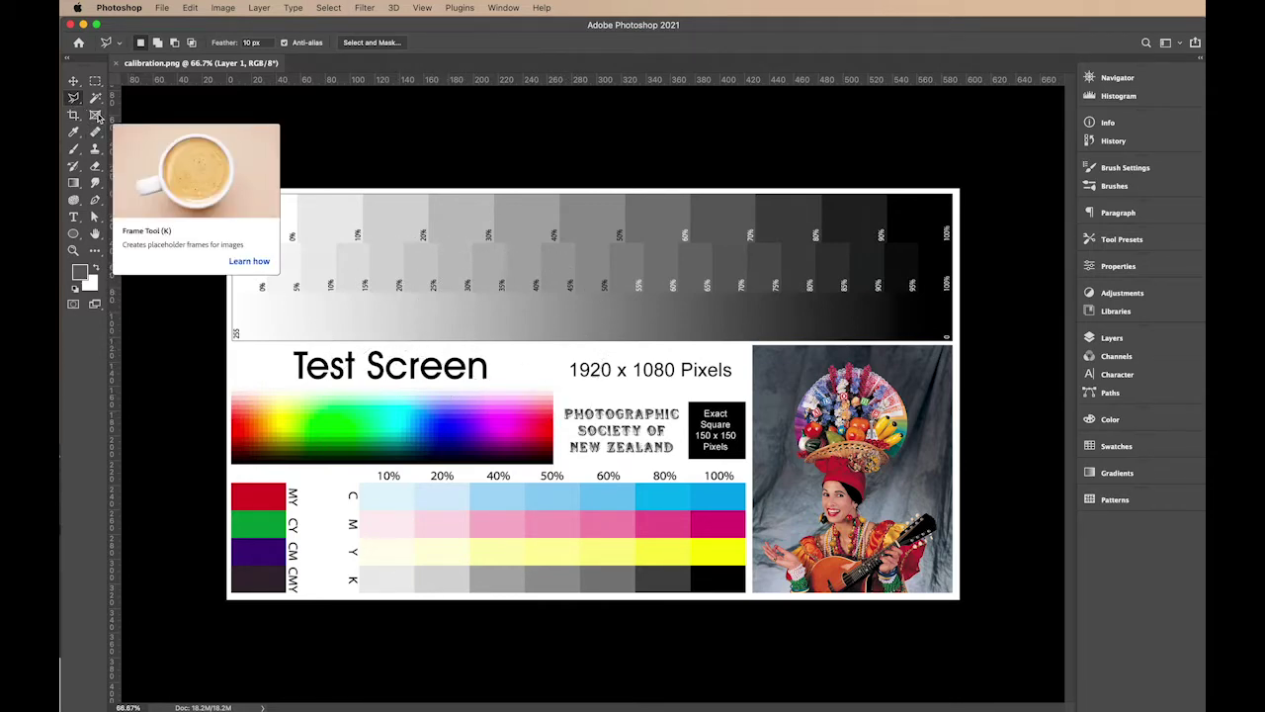
- Try tracing the color spectrum with the Magnetic Lasso tool, closing the outline at its upper-right corner, and deselect
left_click(74, 99)
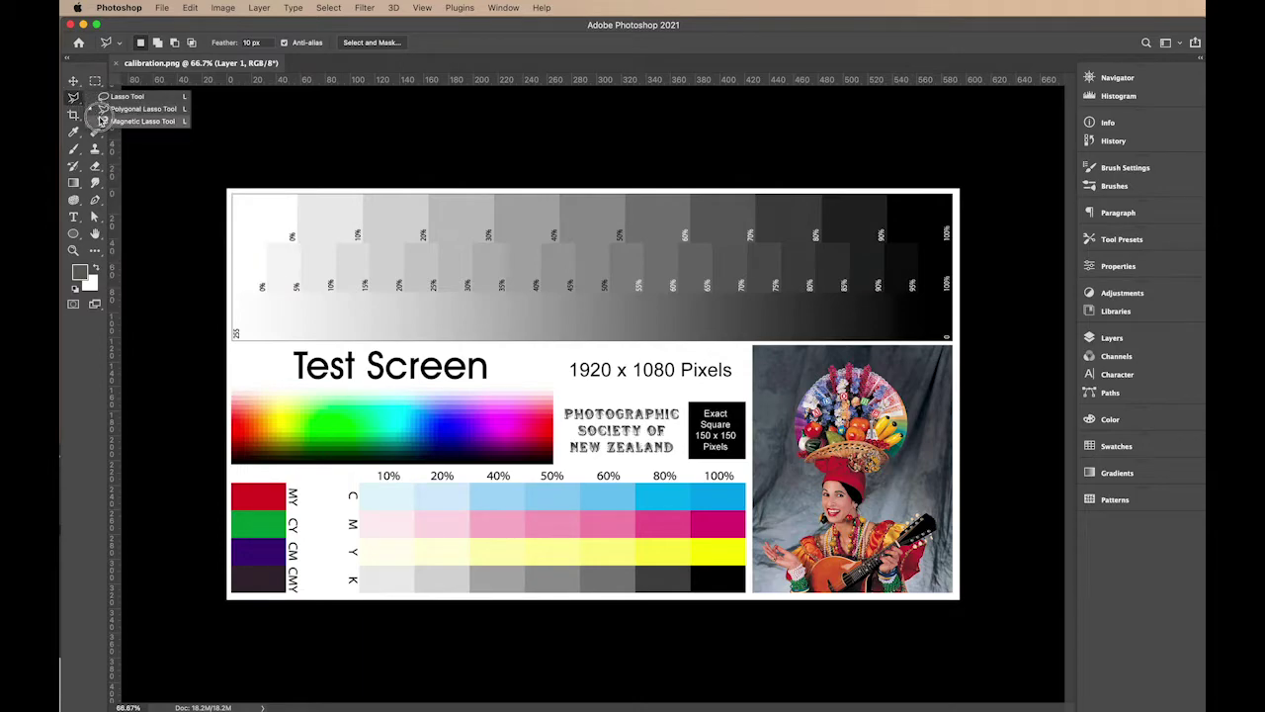
left_click(110, 124)
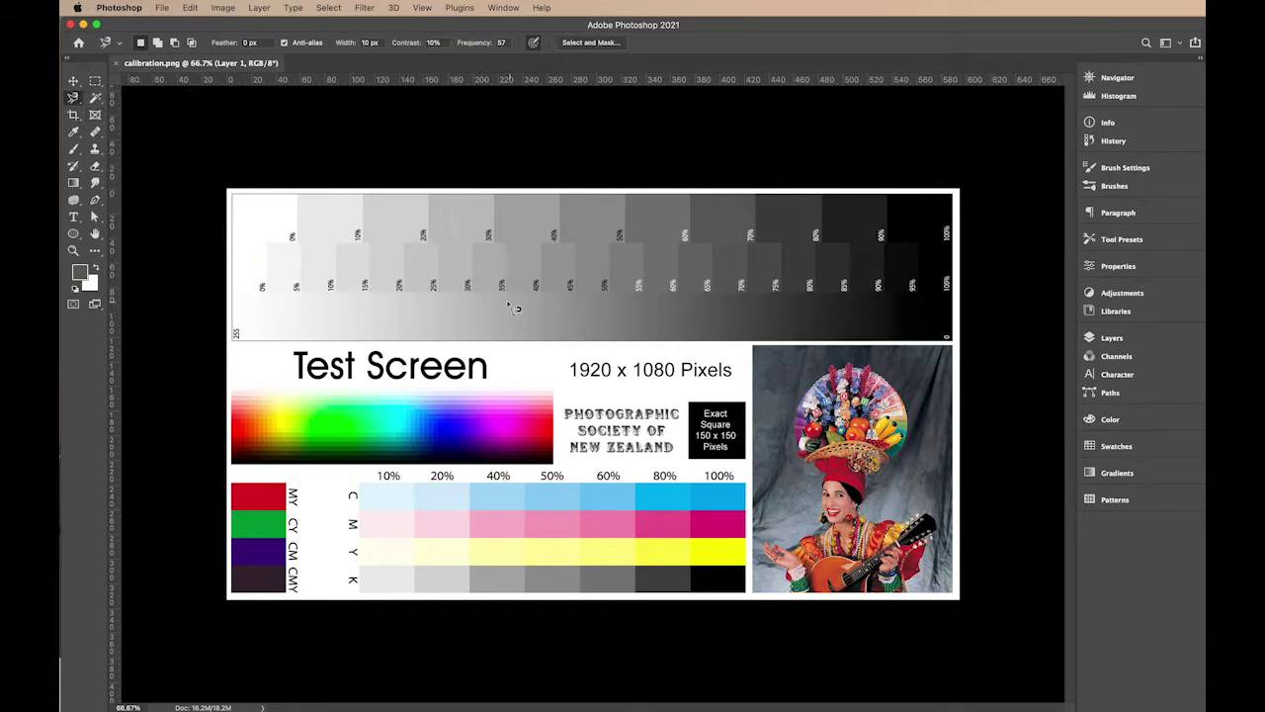
left_click(553, 399)
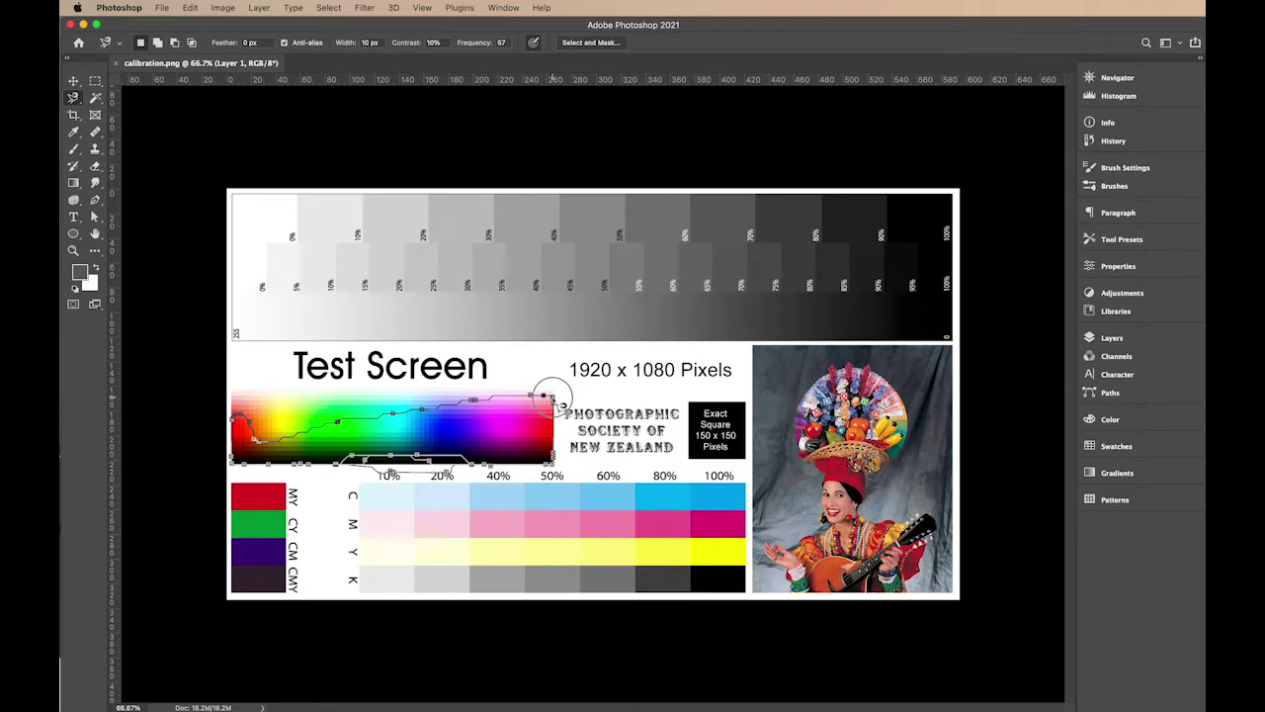
double_click(554, 397)
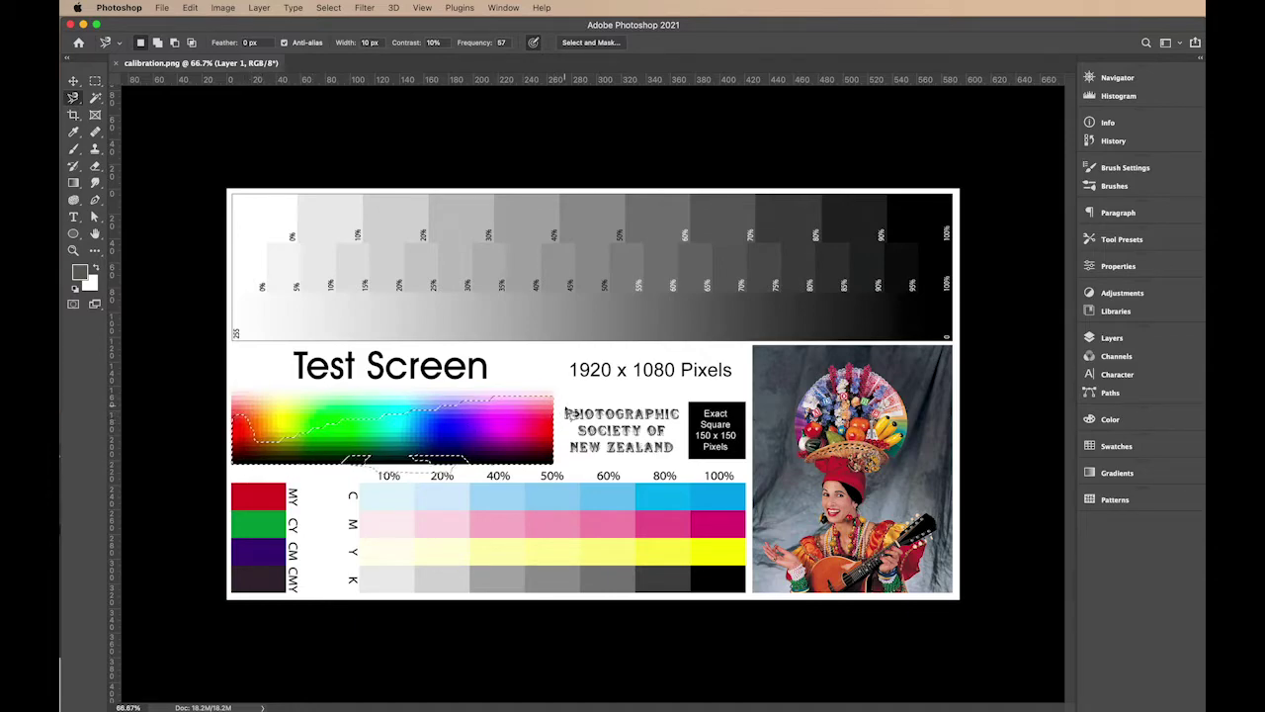
key("super+d")
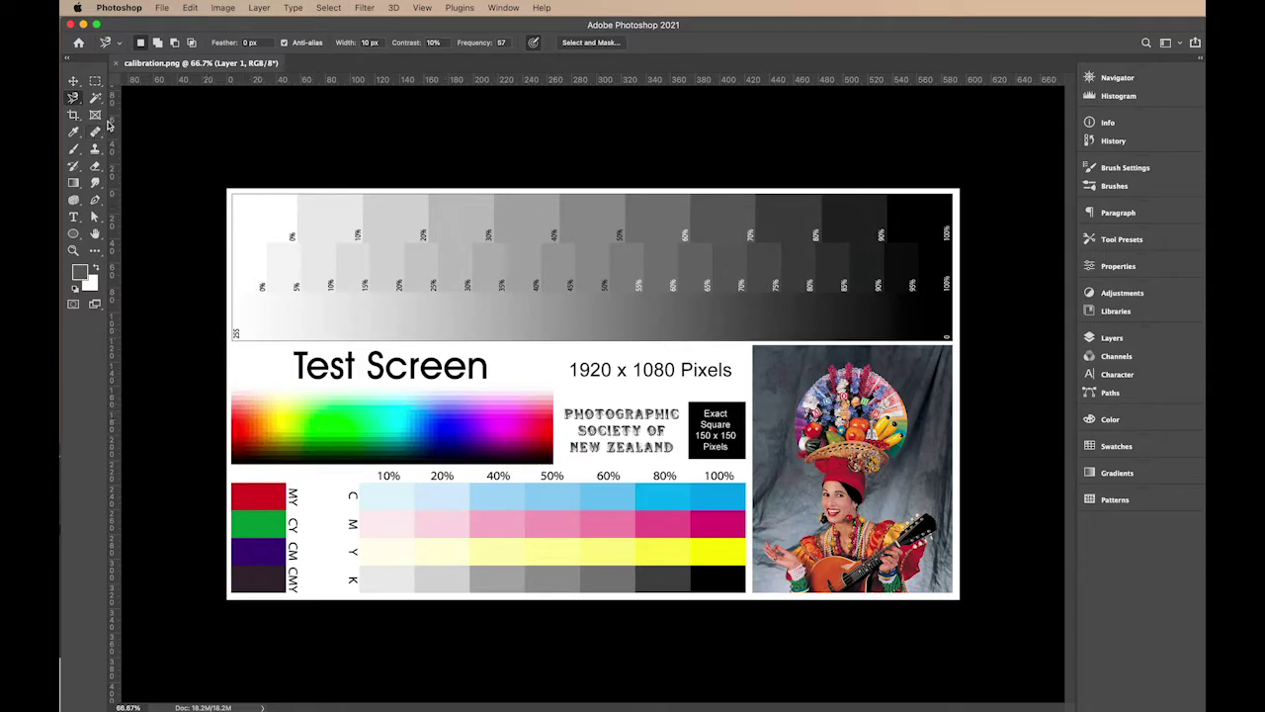
- Try selecting the dark gray patch between the 60% and 70% labels with the Magic Wand tool, and deselect
left_click(96, 99)
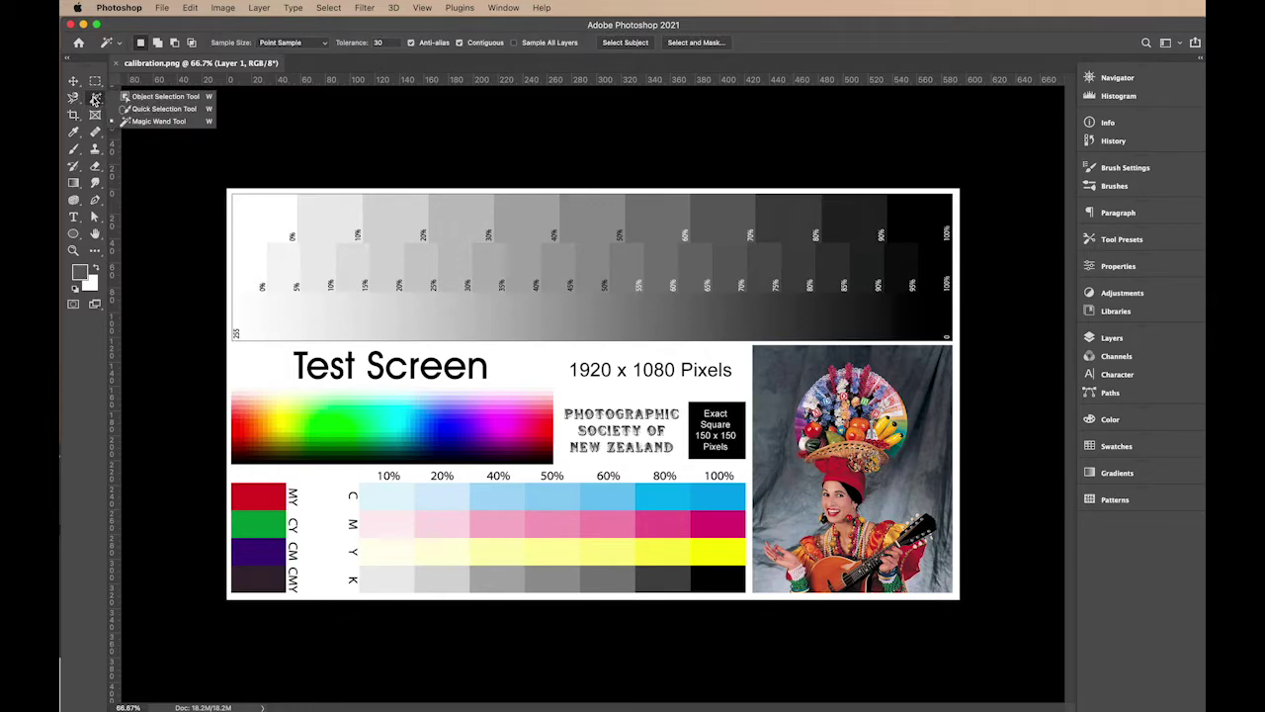
left_click(159, 120)
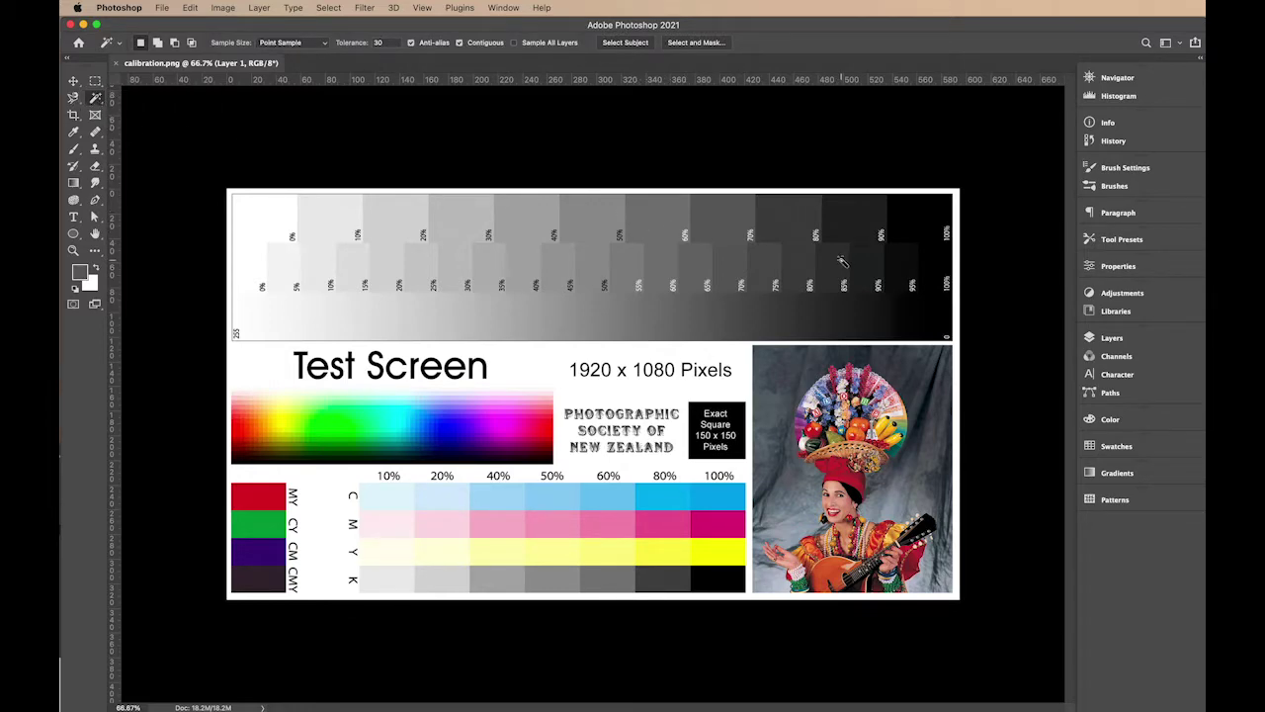
left_click(723, 218)
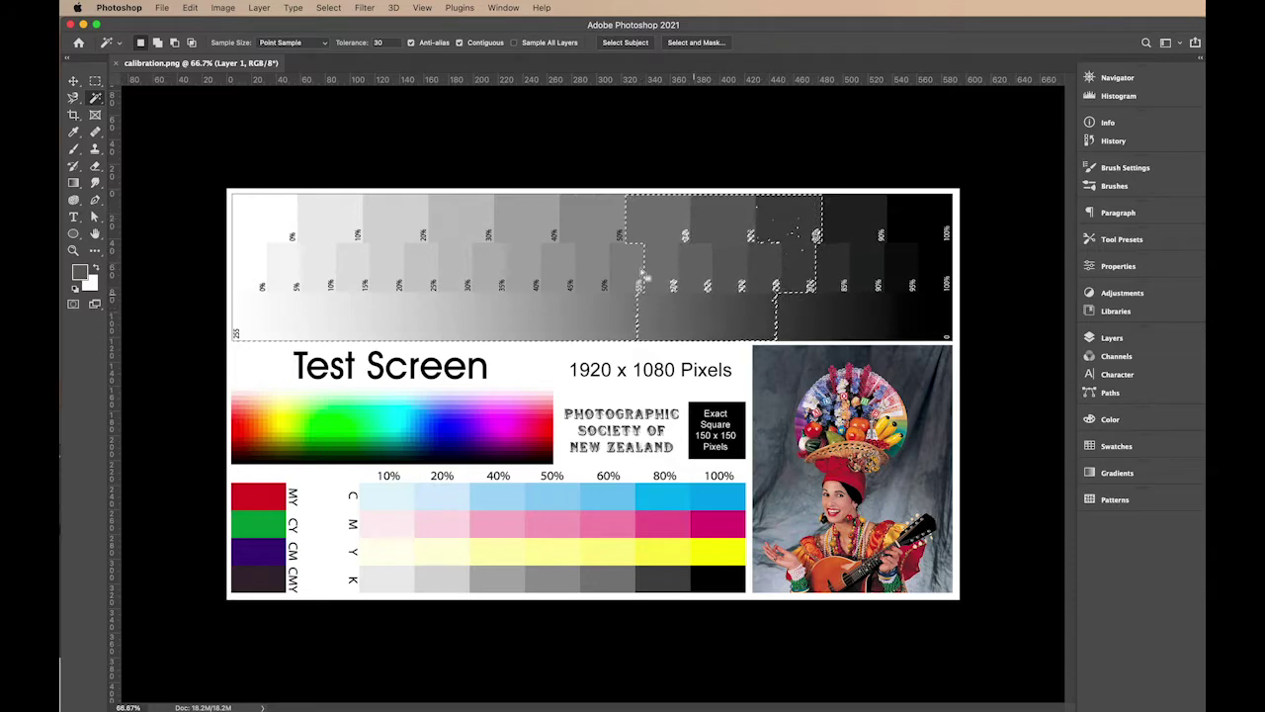
key("super+d")
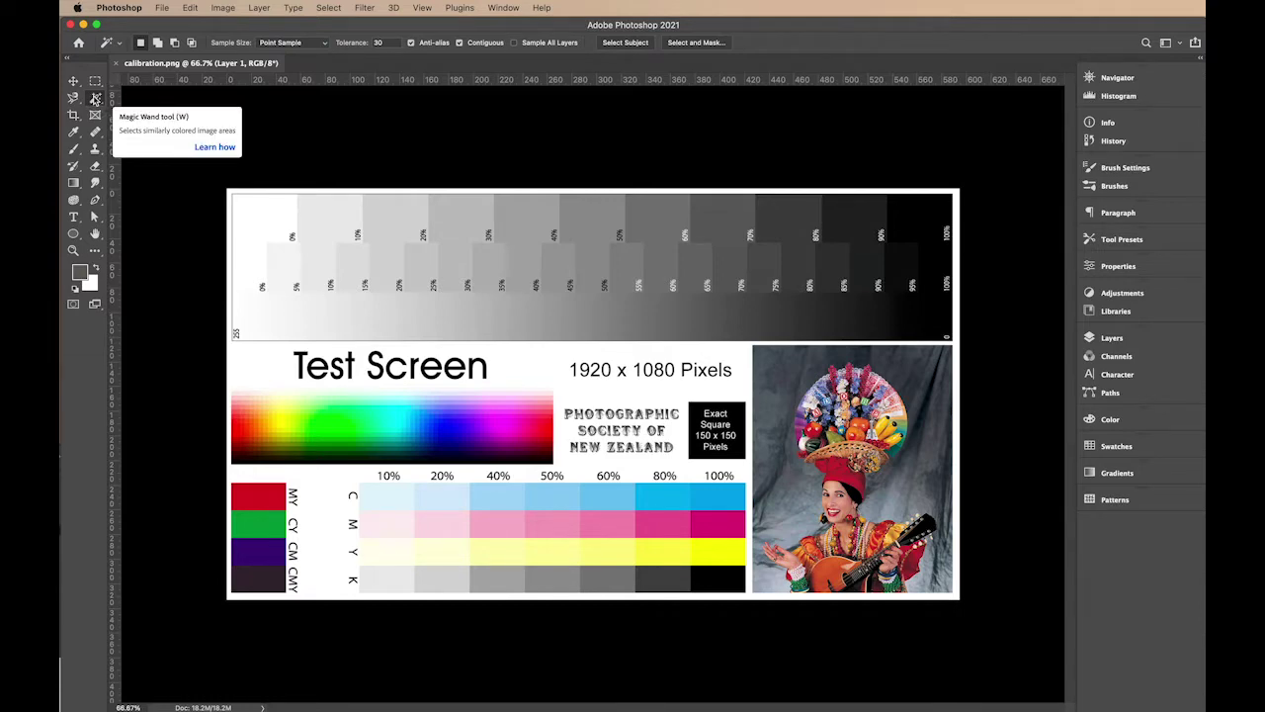
- Set the Magic Wand tolerance to 5, try it on the dark gray patch before the 70% label, and deselect
left_click(96, 99)
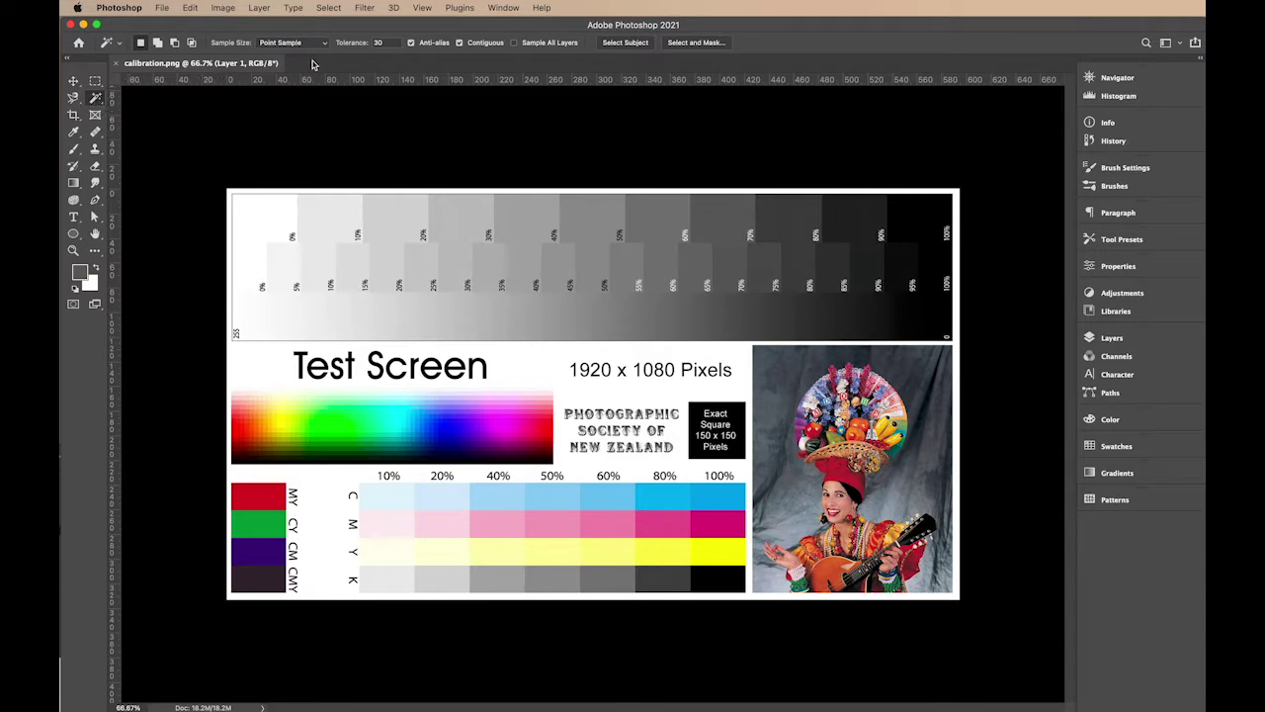
left_click(383, 43)
double_click(383, 43)
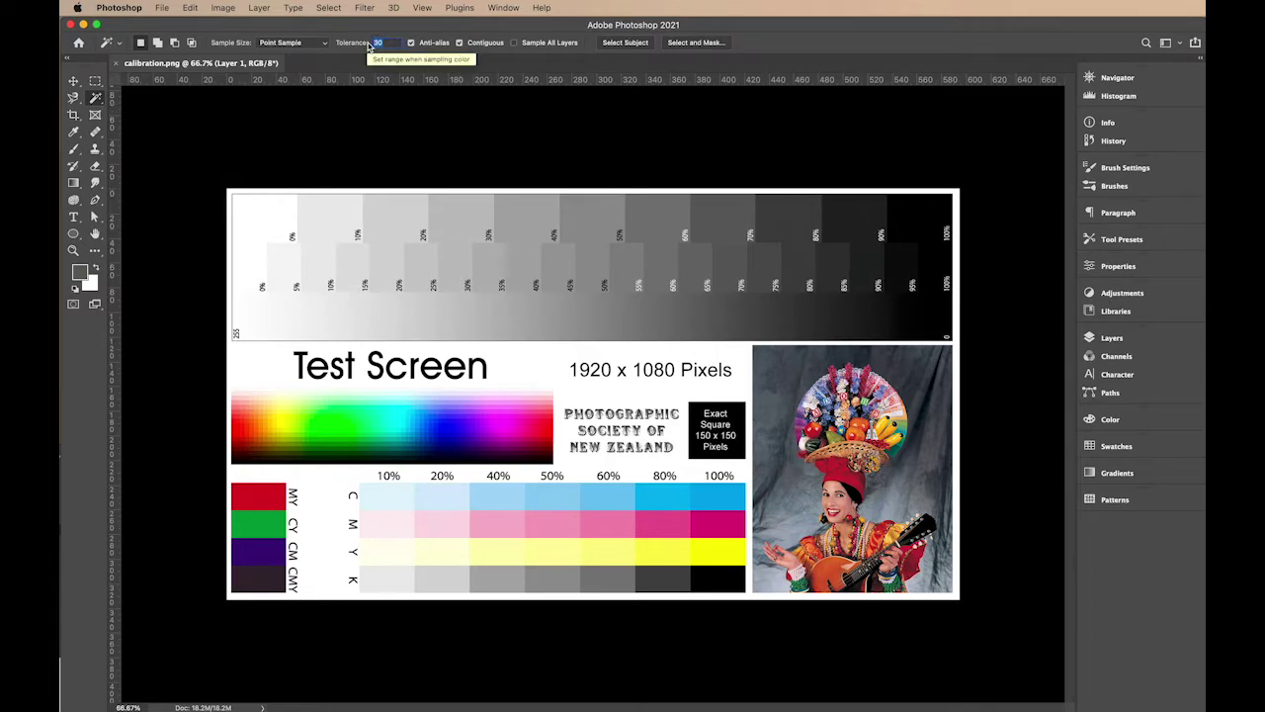
type("5")
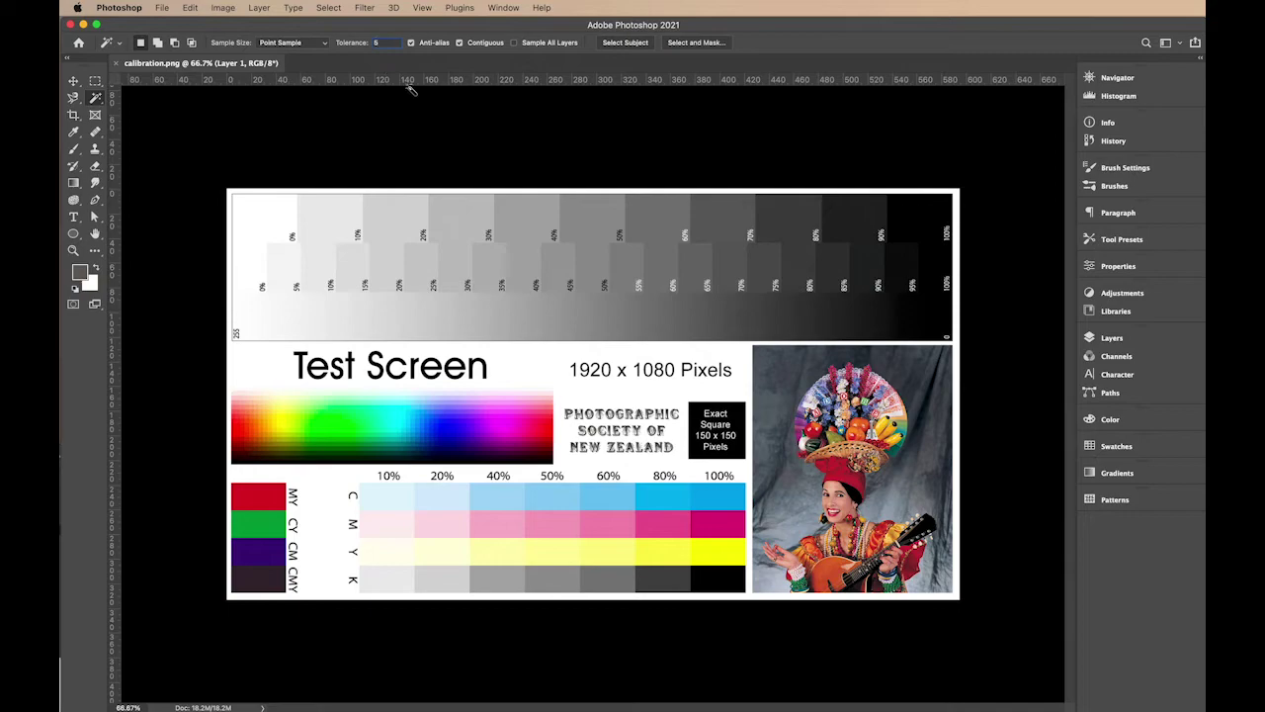
left_click(731, 217)
key("super+d")
- Set the Magic Wand tolerance to 1, sample the 70%, 50% and 40% patches of the upper gray row, and deselect
left_click(377, 43)
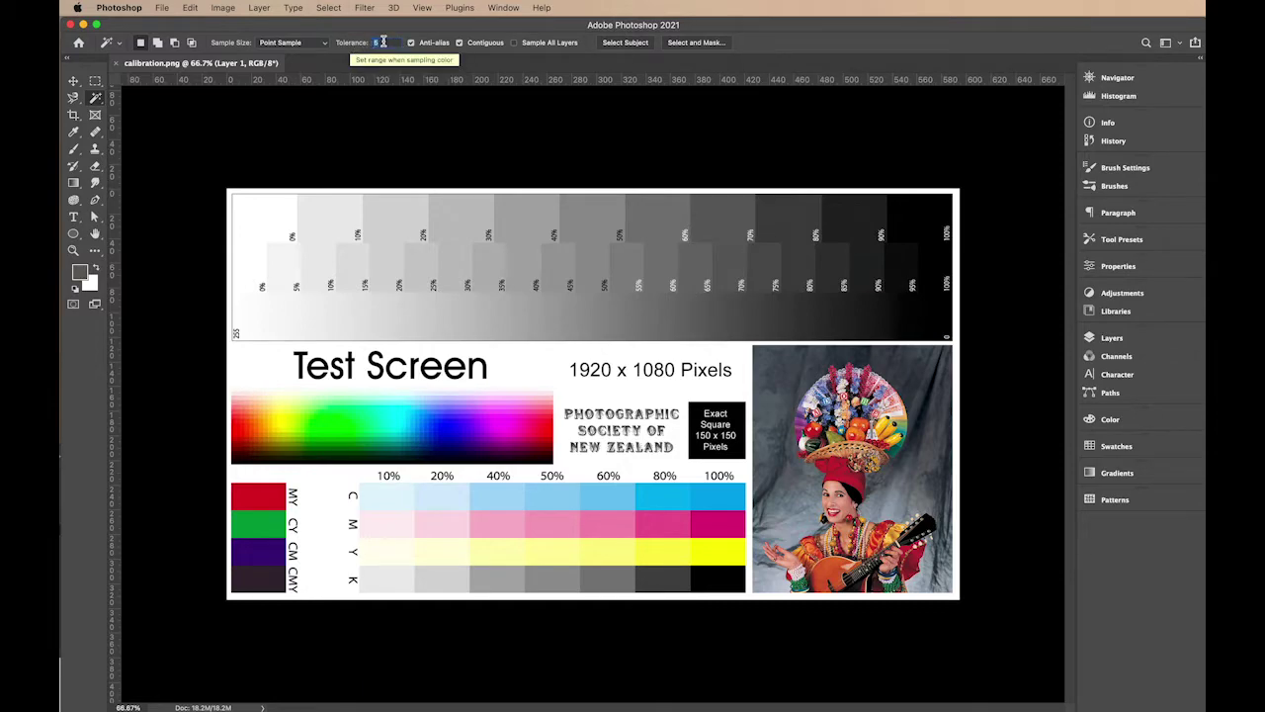
type("1")
key("Return")
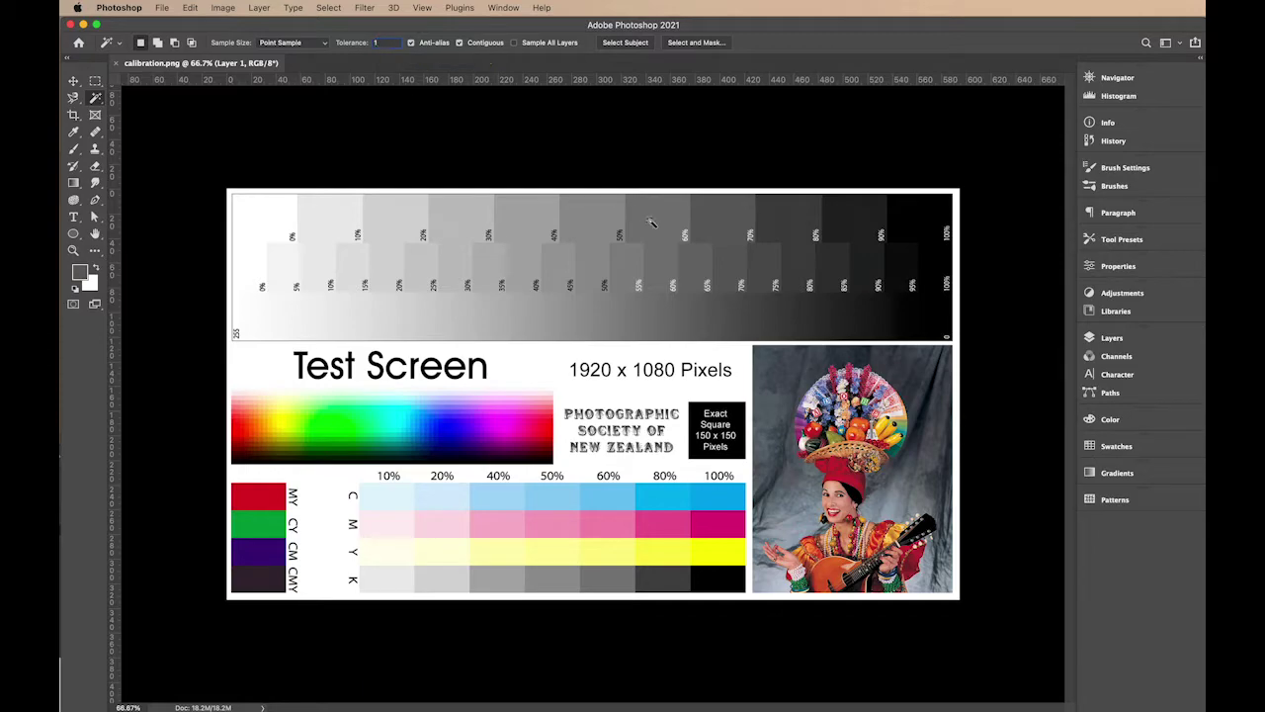
left_click(732, 228)
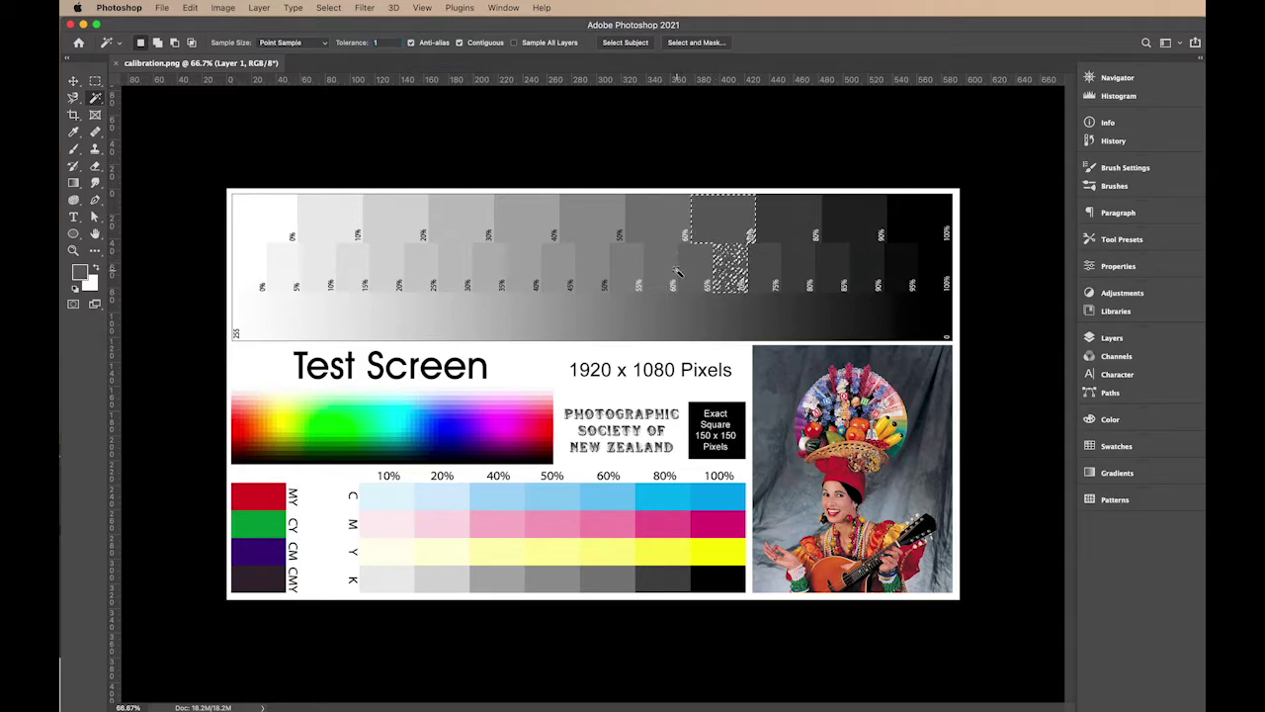
left_click(589, 221)
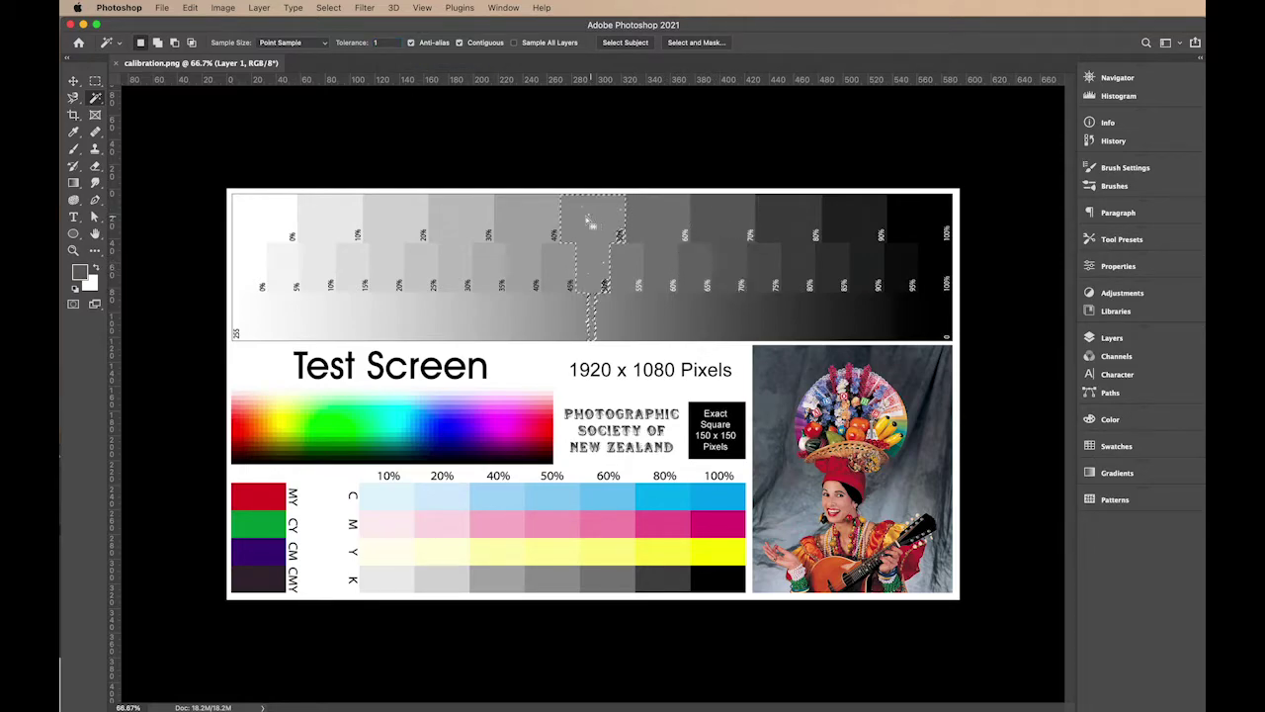
left_click(516, 225)
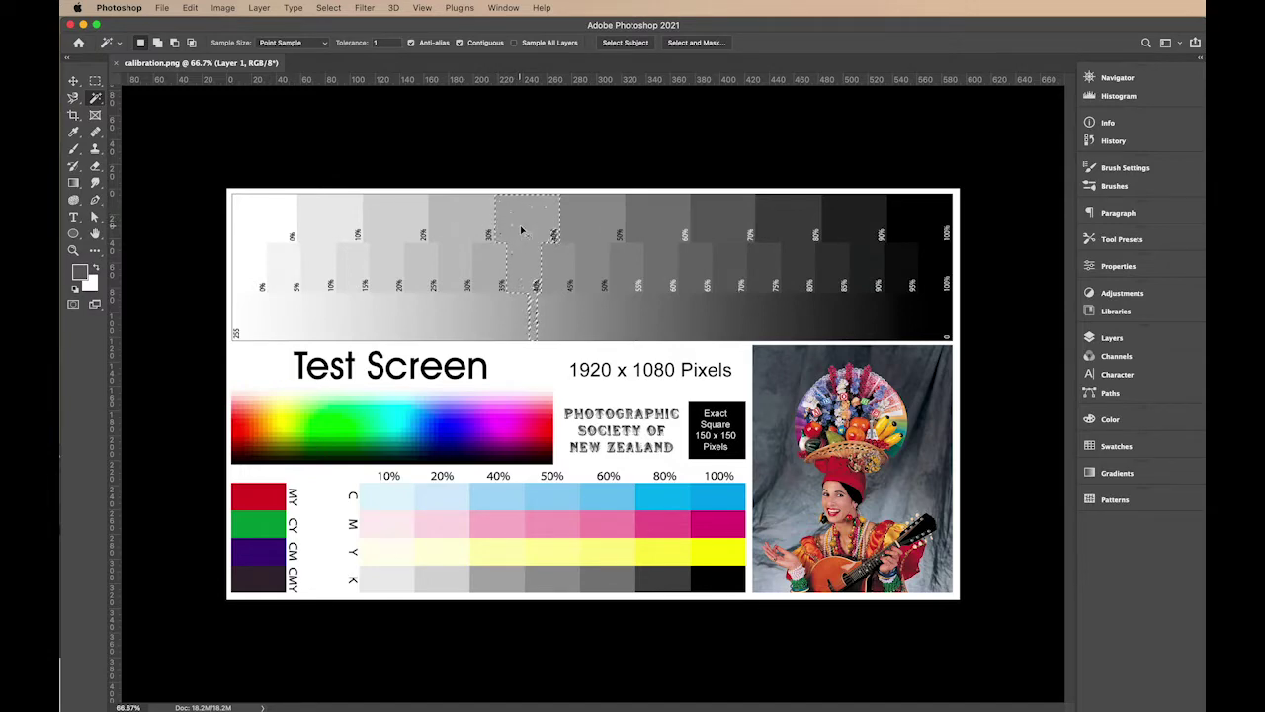
key("super+d")
- Try brushing selections over a light and a darker part of the gray scale with the Quick Selection tool, deselecting each
left_click(96, 99)
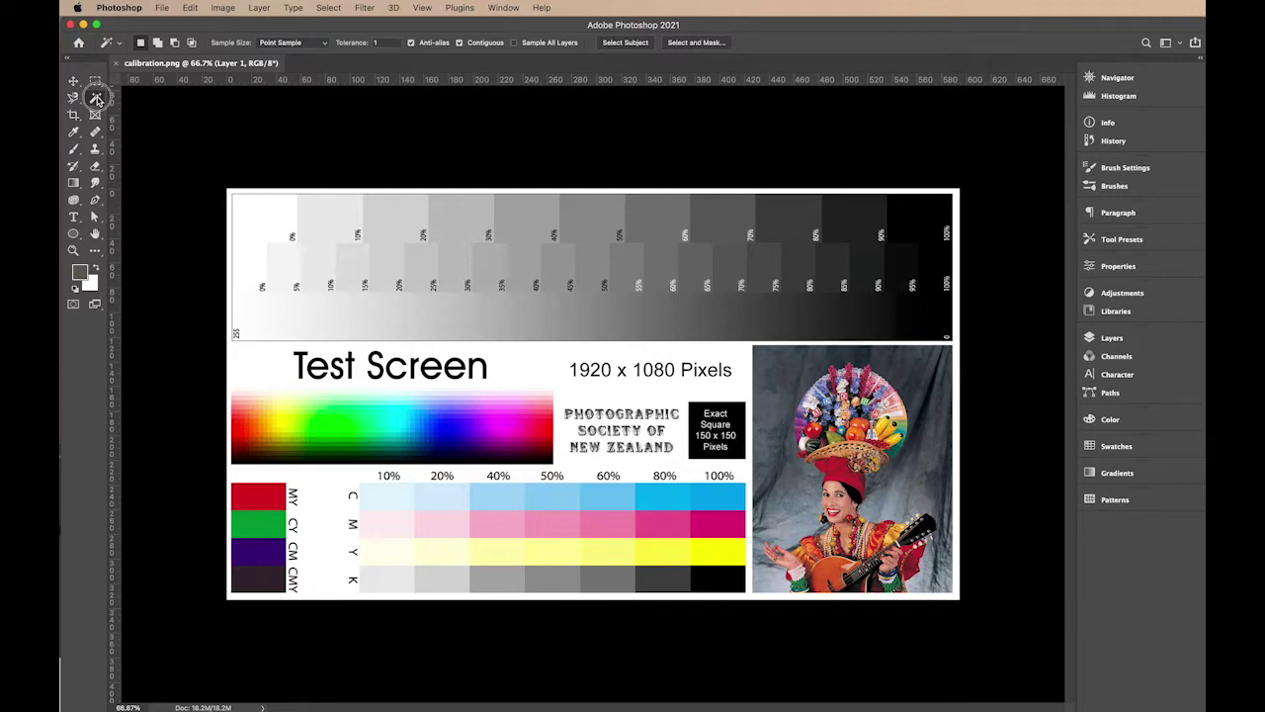
left_click(163, 108)
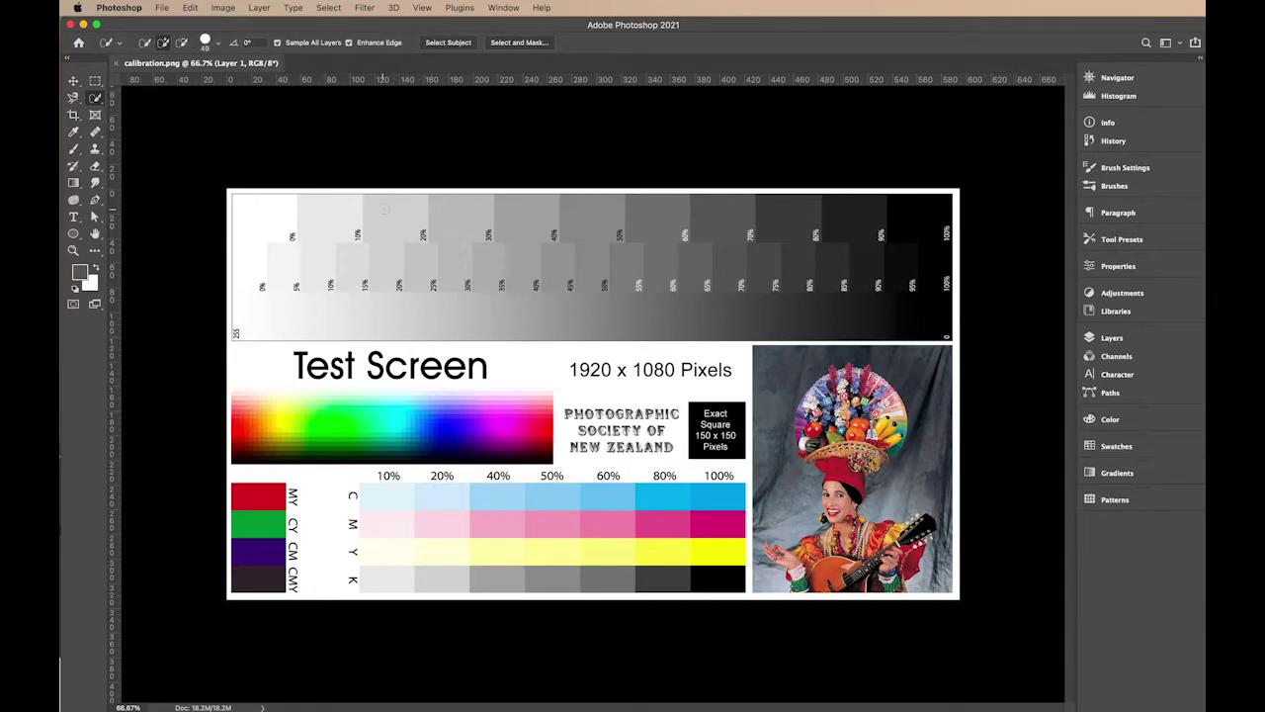
mouse_move(400, 210)
left_mouse_down()
mouse_move(389, 281)
mouse_move(412, 255)
left_mouse_up()
key("super+d")
mouse_move(647, 208)
left_mouse_down()
mouse_move(672, 223)
mouse_move(660, 287)
left_mouse_up()
key("super+d")
- Activate the Object Selection tool and examine the tool variants grouped with it
left_click(113, 97)
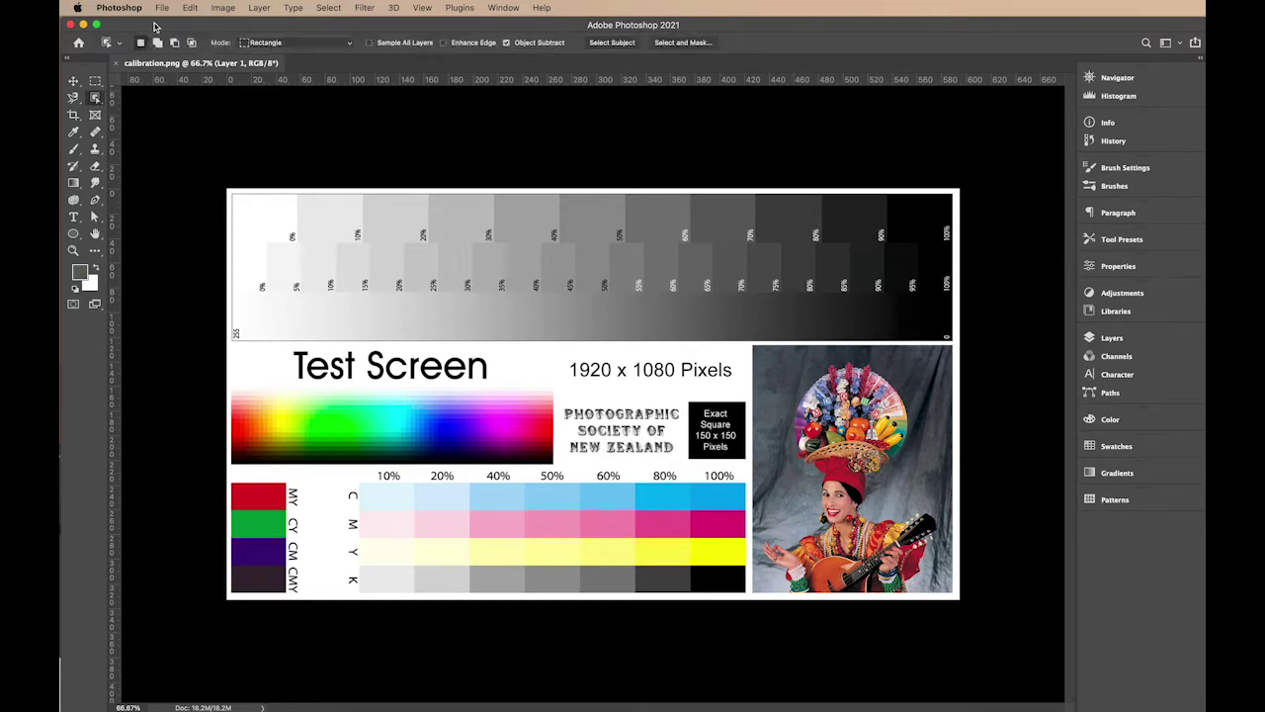
left_click(96, 99)
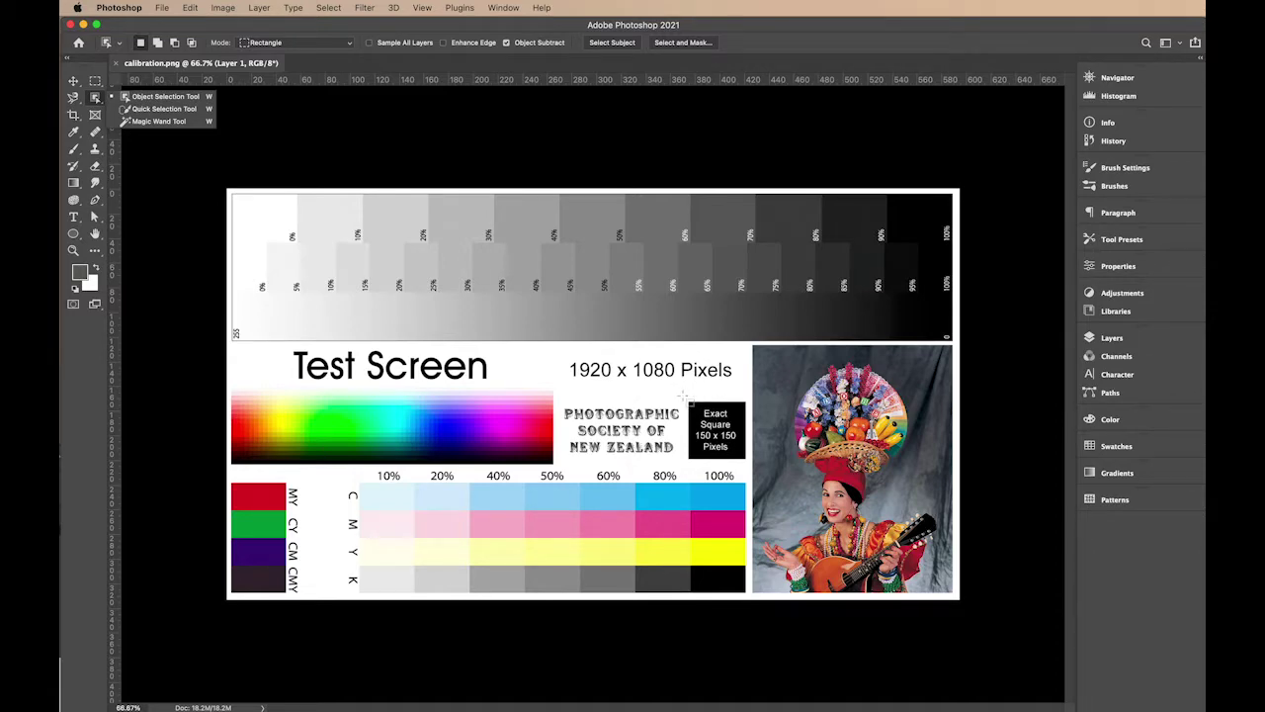
- Select the black Exact Square patch with the Object Selection tool
left_click_drag(685, 397, 754, 471)
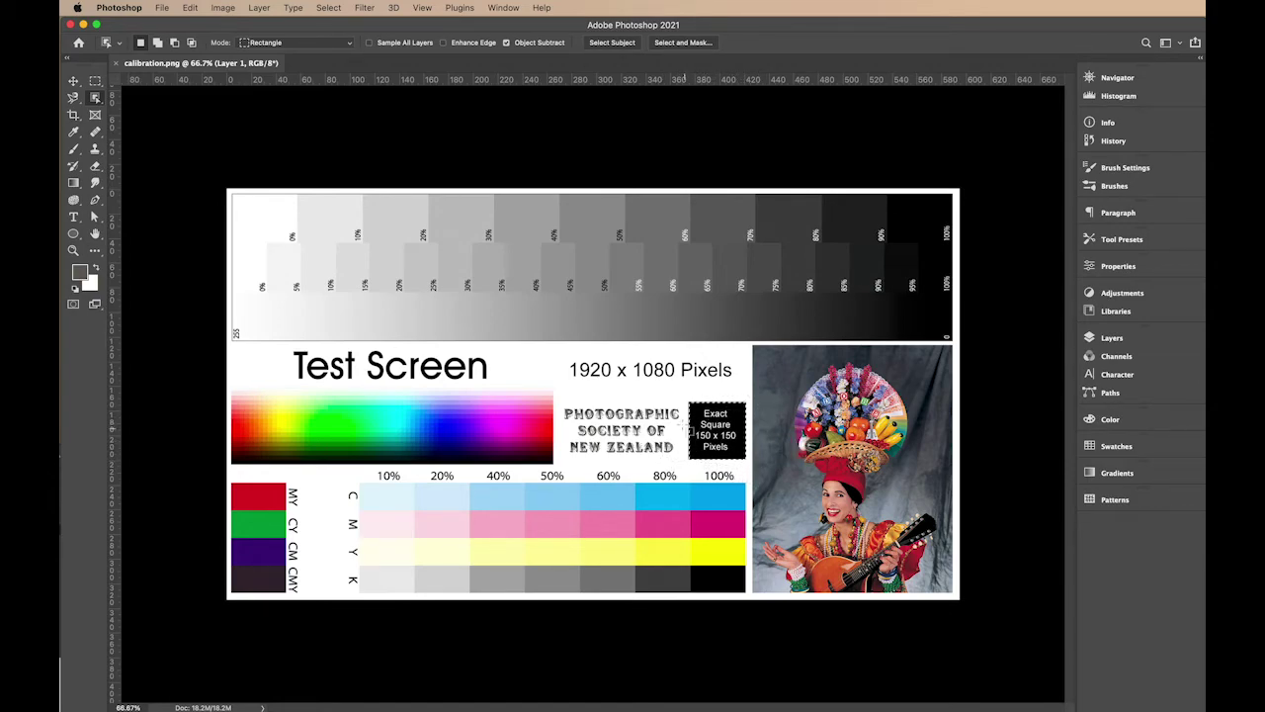
- Crop the image to the Photographic Society of New Zealand lettering, apply the crop, and undo it
left_click(72, 117)
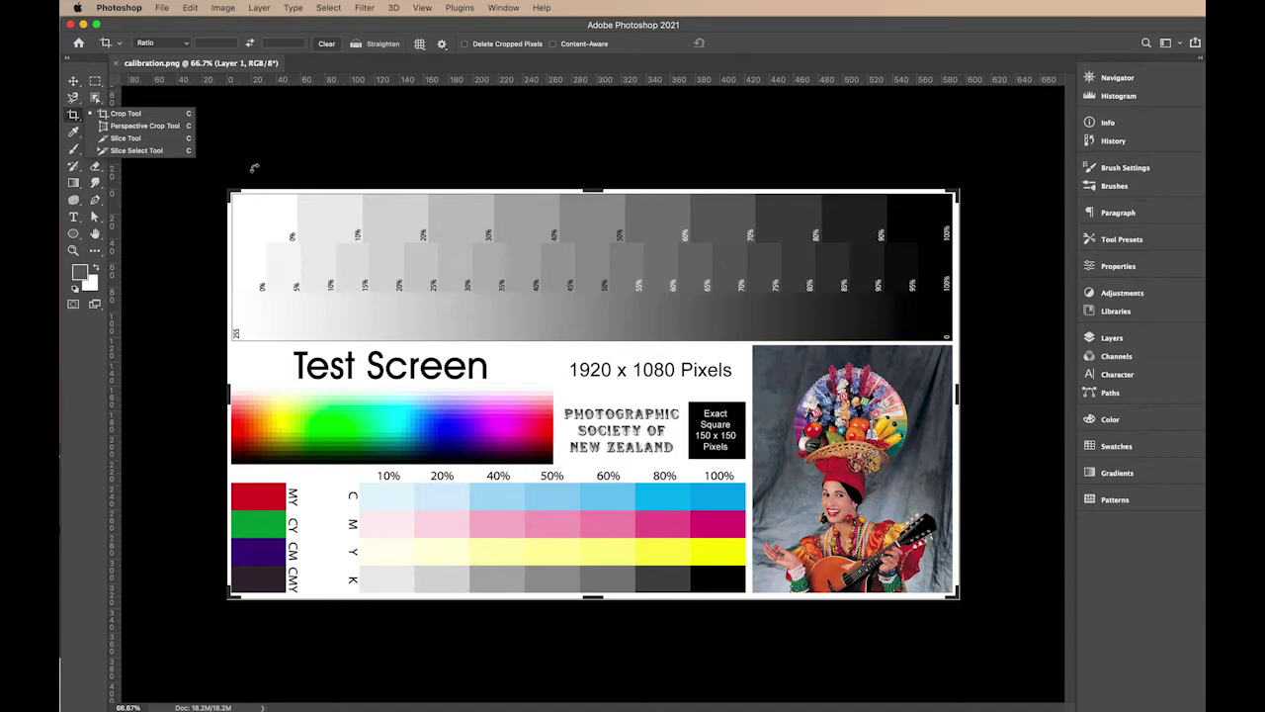
left_click(74, 117)
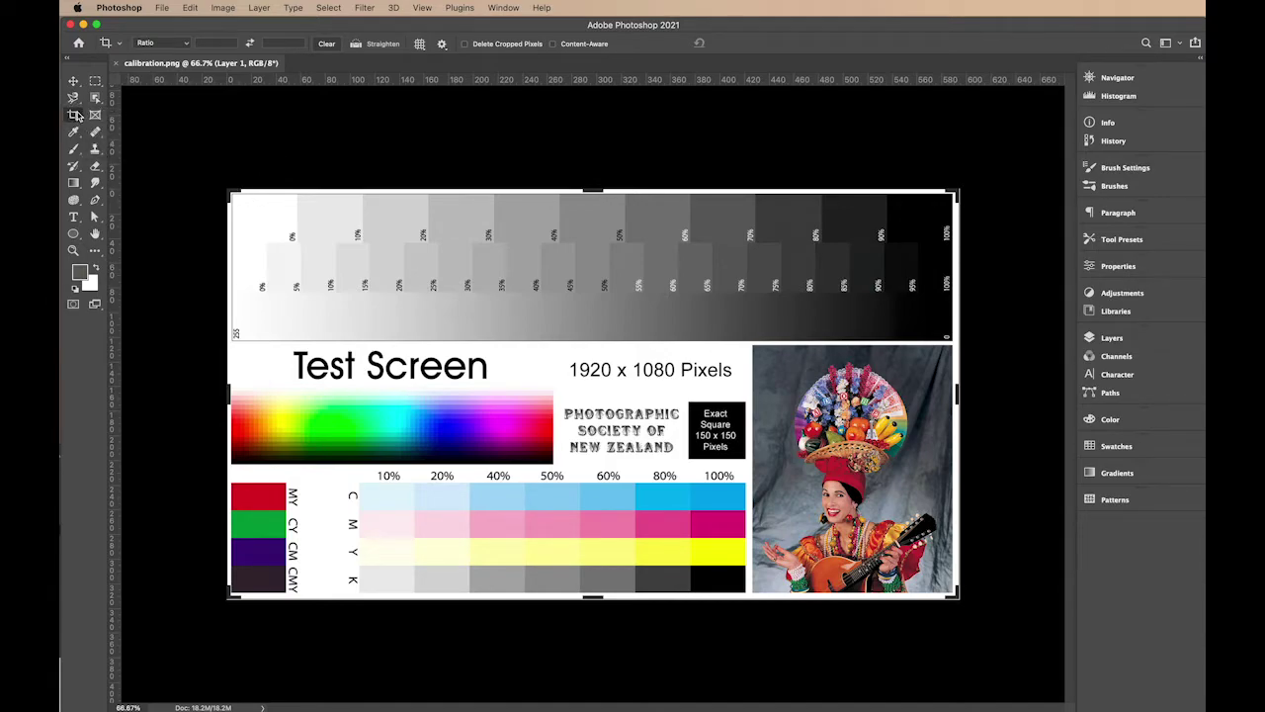
left_click(228, 194)
left_click_drag(228, 193, 285, 246)
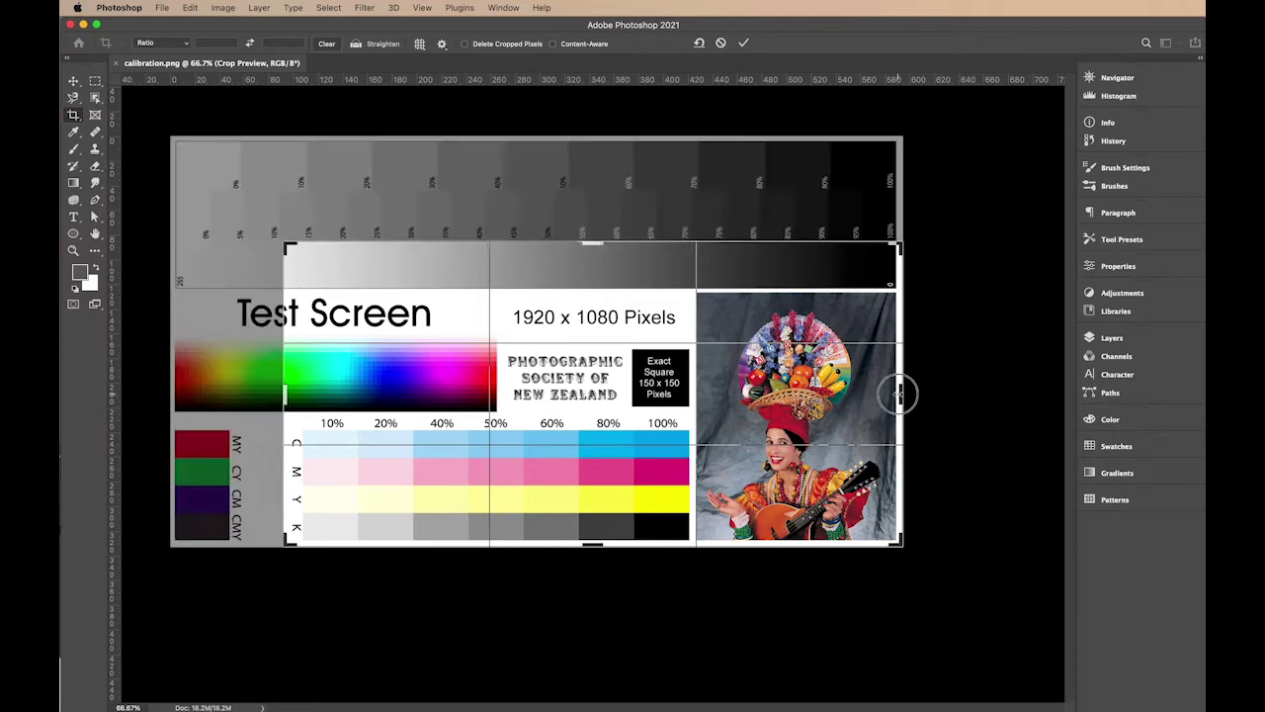
left_click_drag(900, 392, 821, 396)
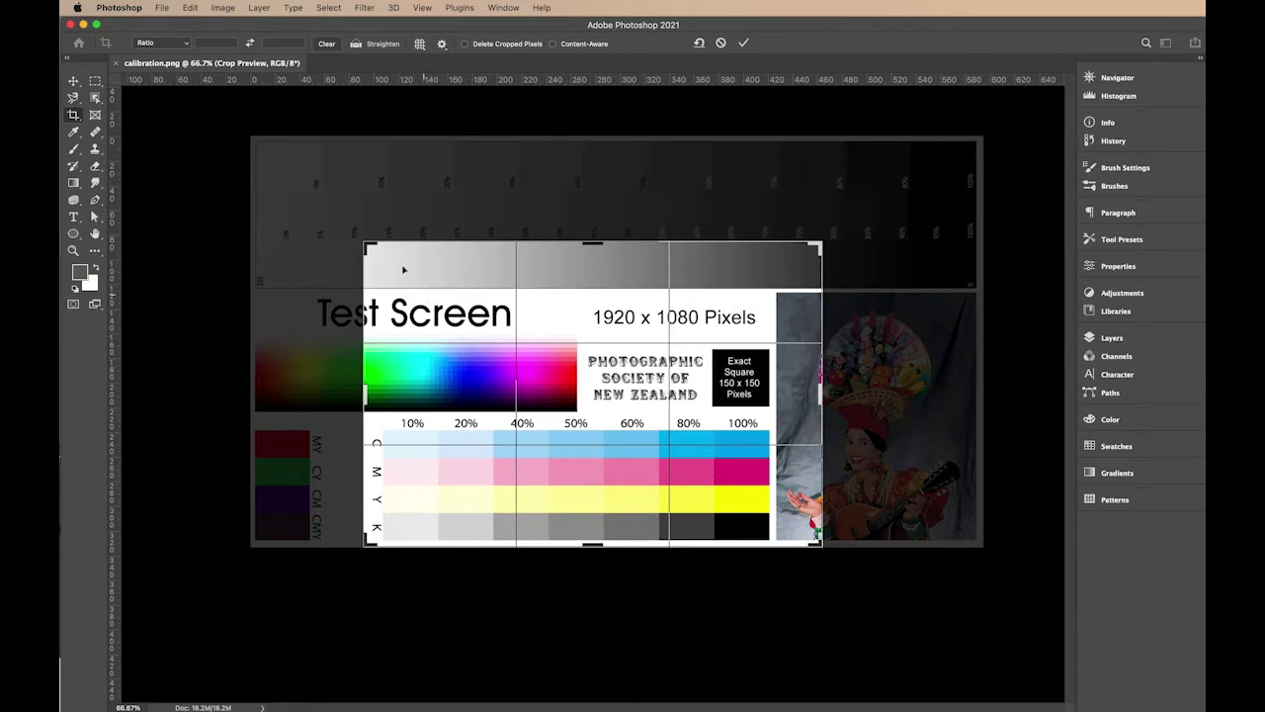
left_click_drag(366, 245, 474, 295)
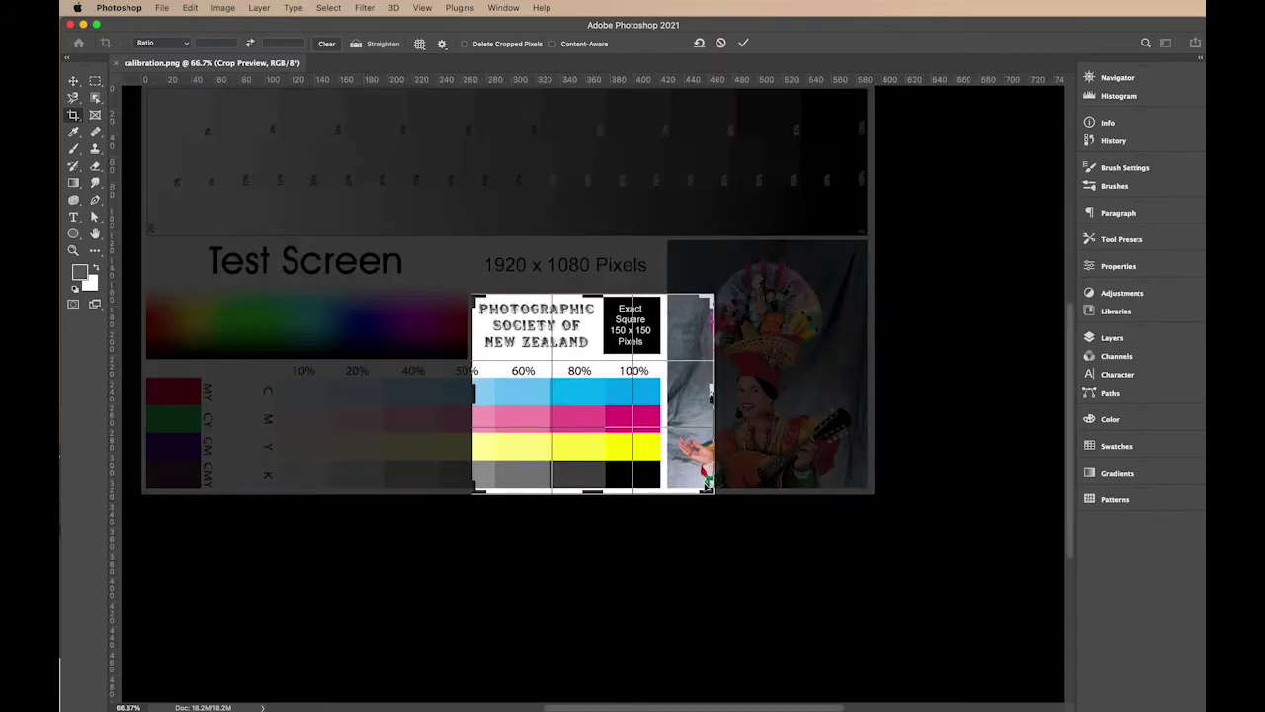
left_click_drag(714, 491, 655, 424)
key("Return")
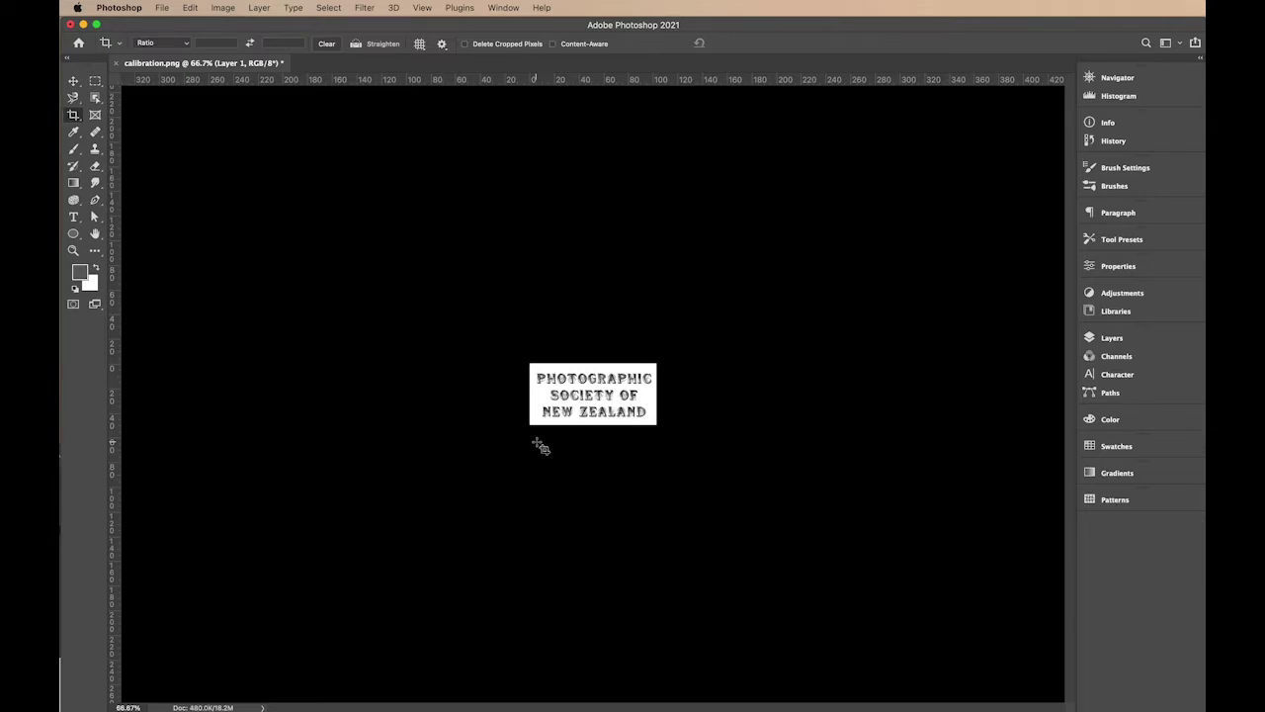
key("super+z")
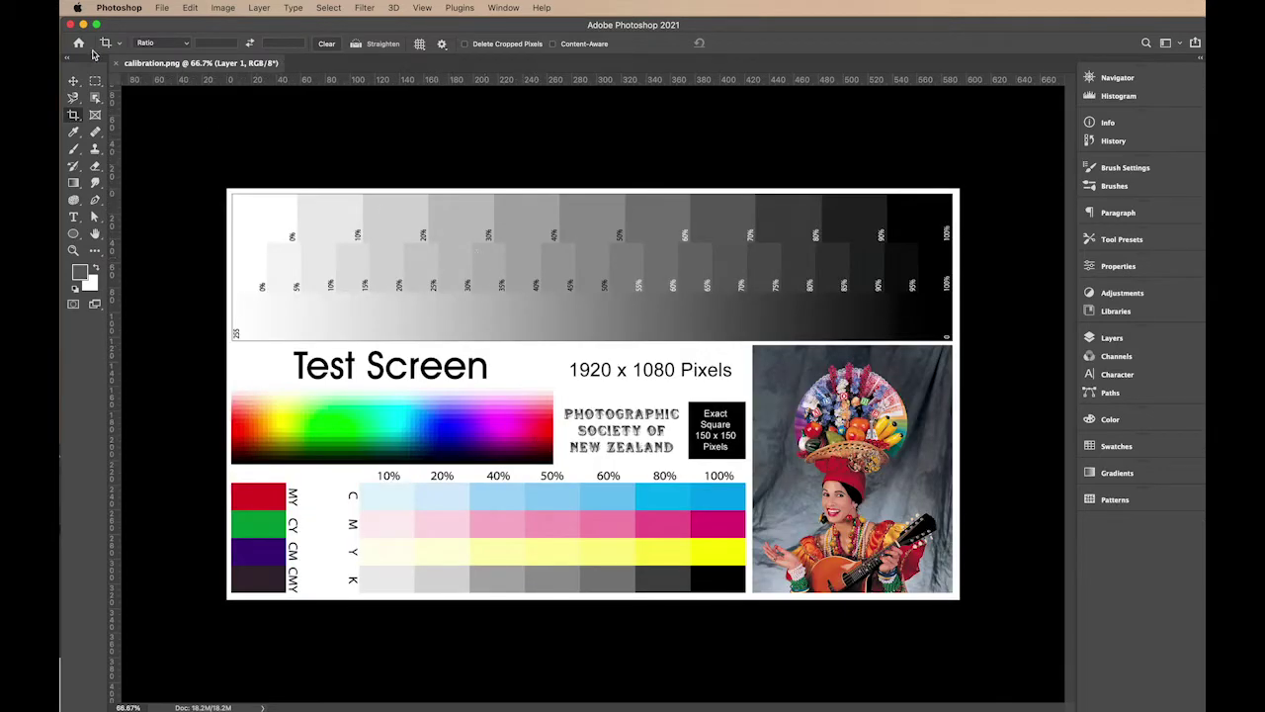
- Rotate the image about 5.3° counterclockwise with the Crop tool, apply the crop, and undo it
left_click(74, 115)
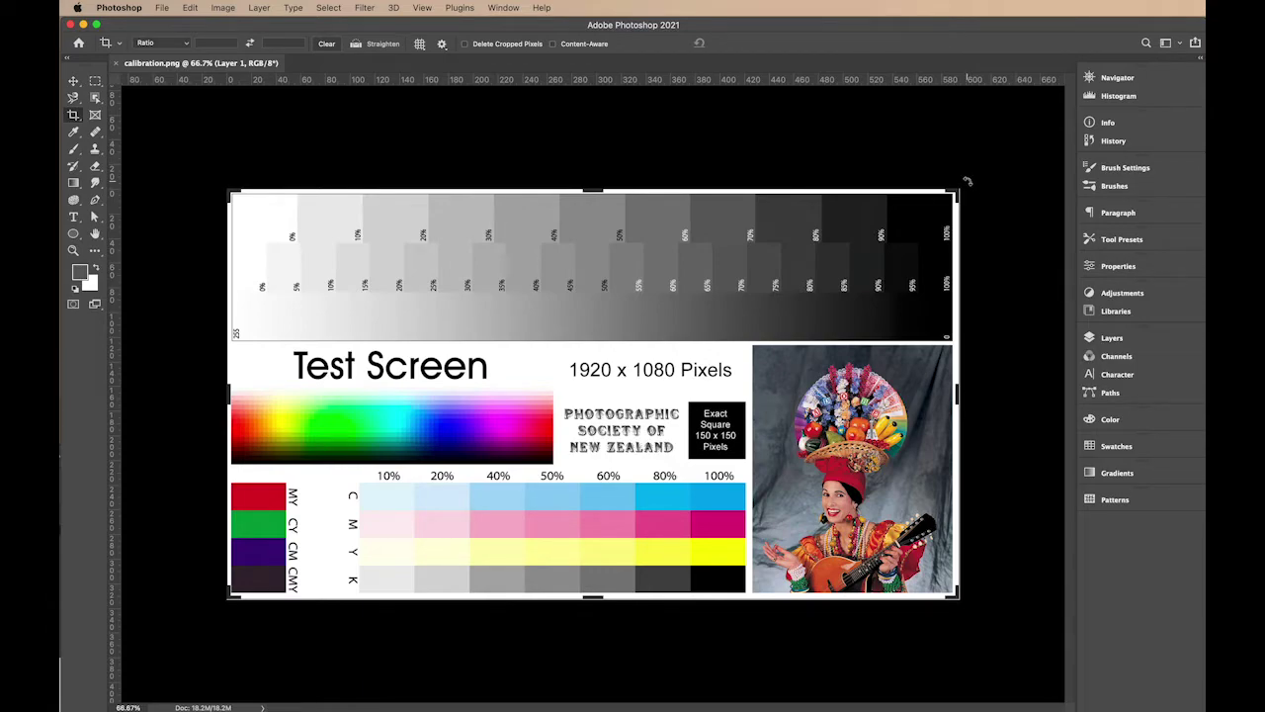
left_click_drag(968, 181, 969, 183)
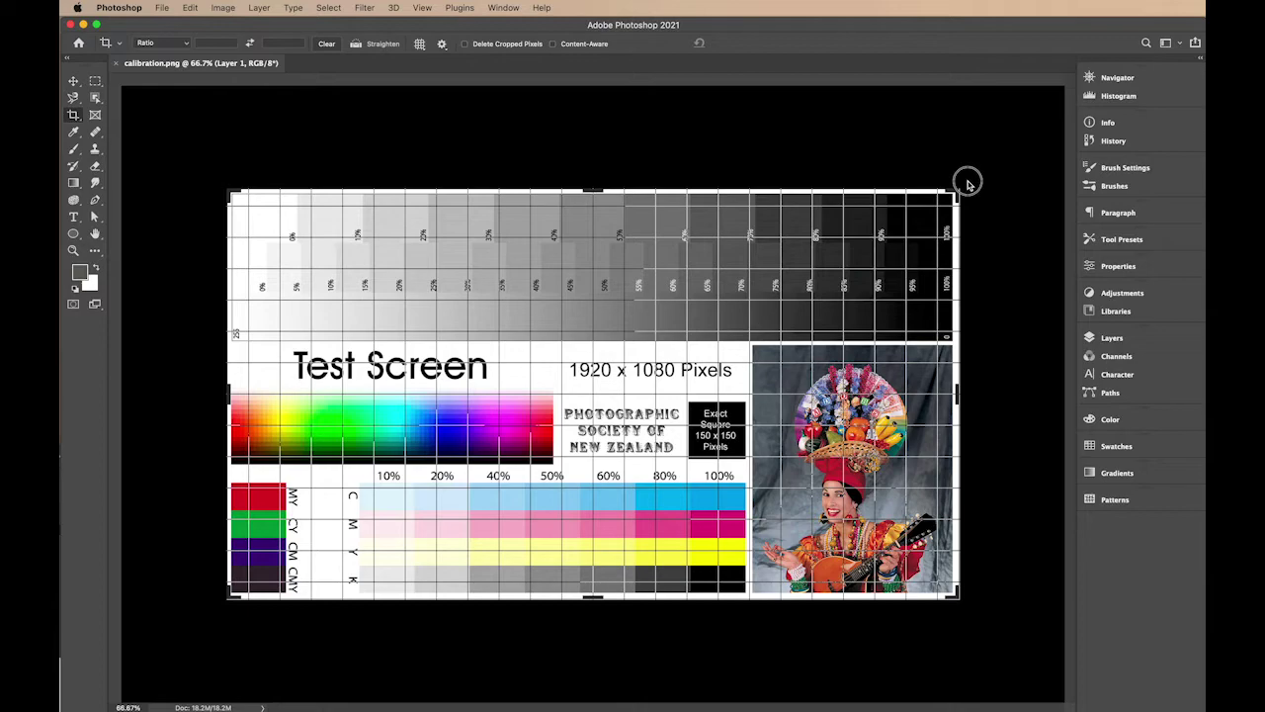
left_click_drag(968, 181, 941, 151)
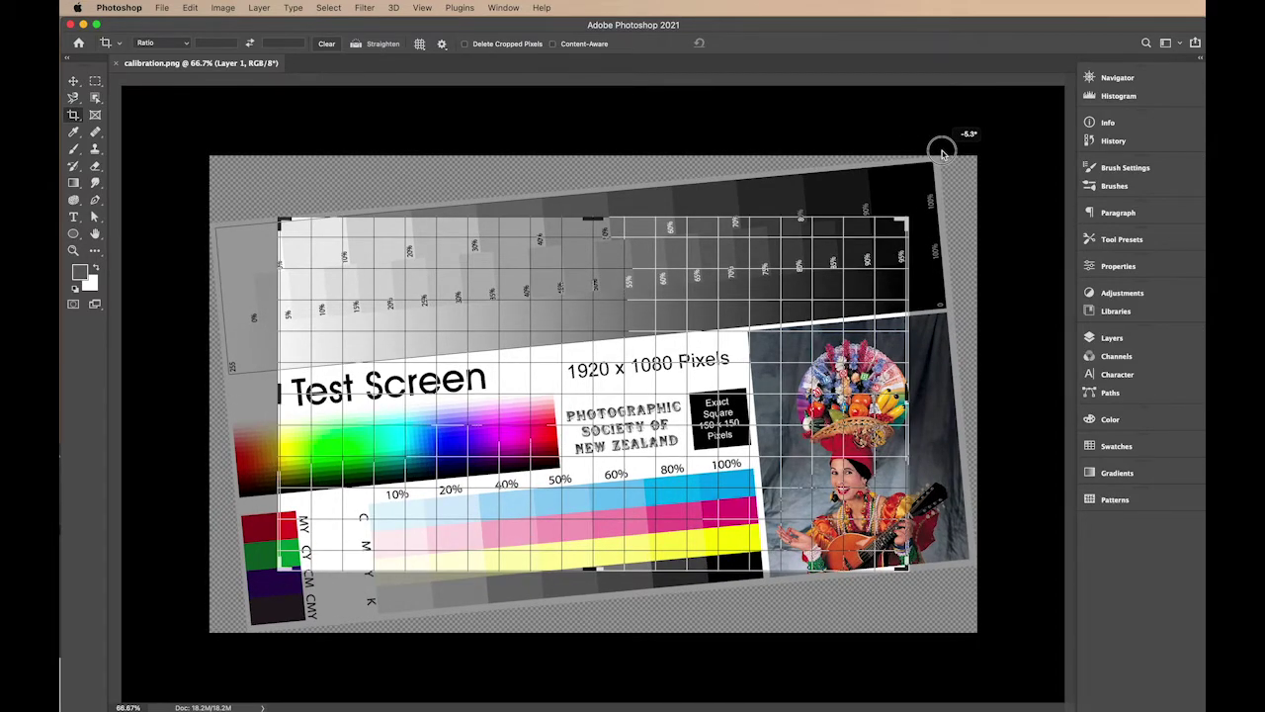
left_click_drag(942, 152, 941, 148)
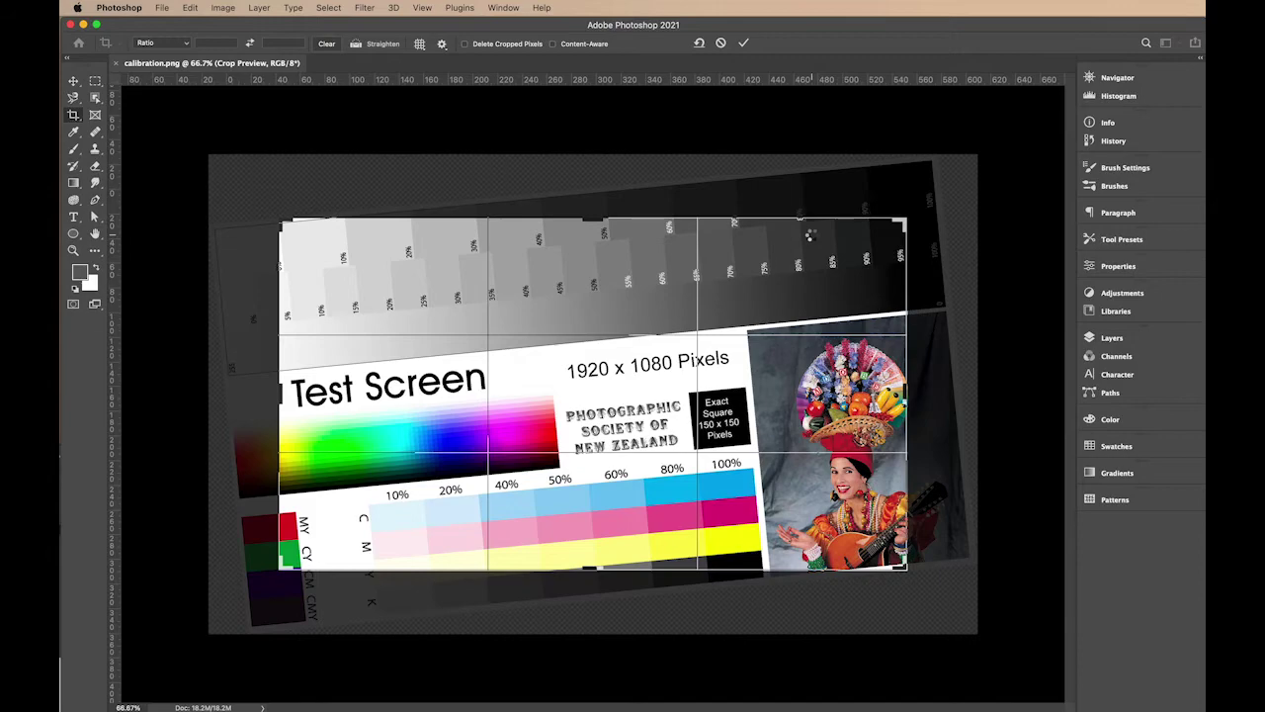
key("Return")
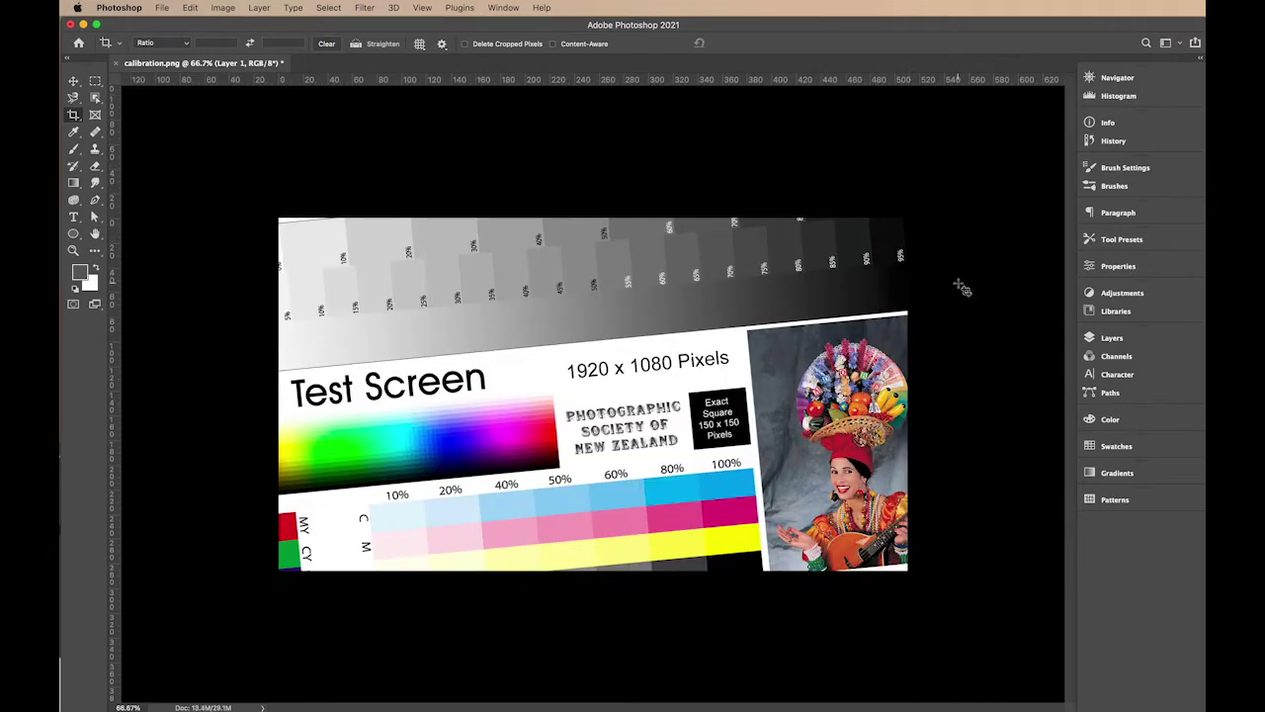
key("super+z")
- Apply a Perspective Crop with its upper-right and lower-left corners pulled inward to skew the image, and undo it
left_click(73, 116)
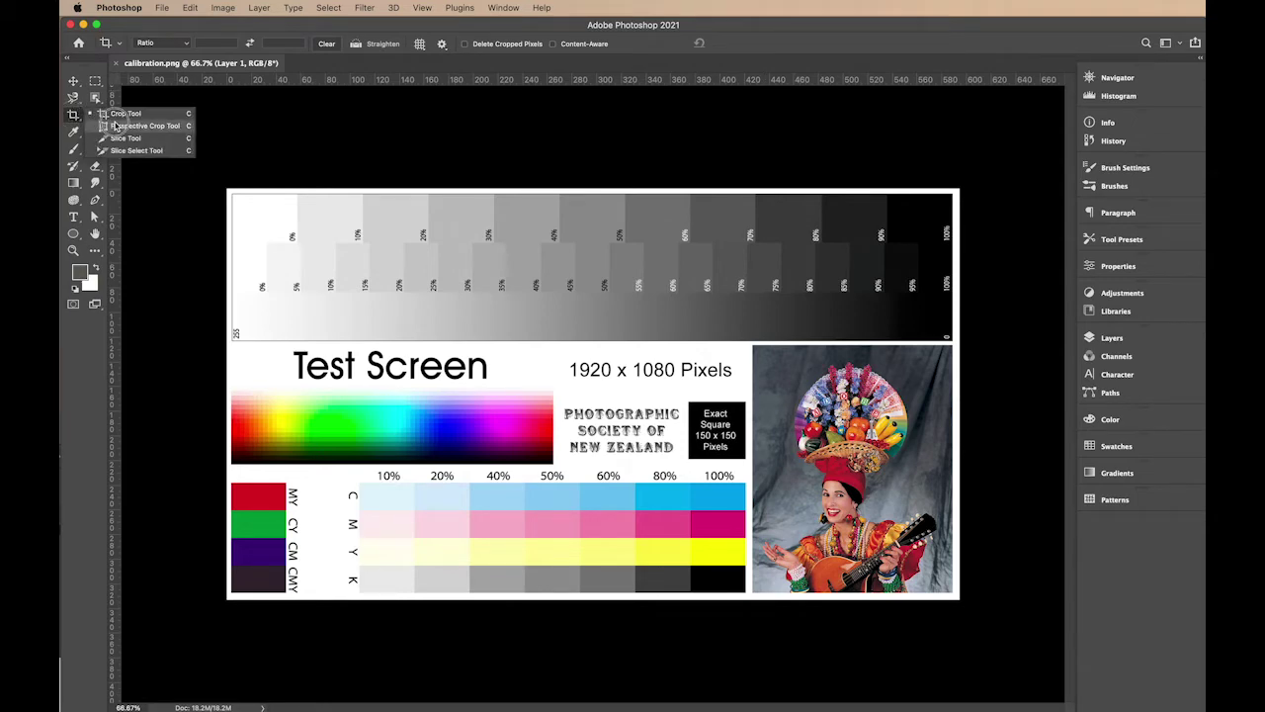
left_click(139, 126)
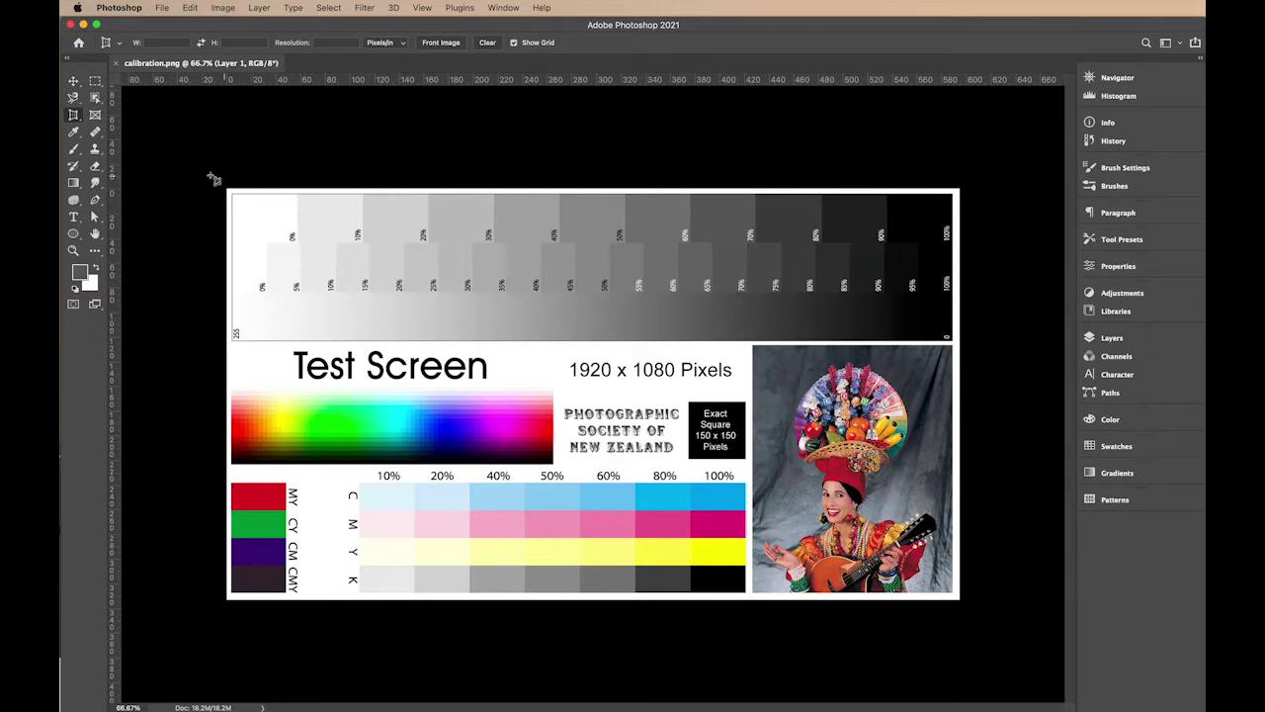
left_click_drag(263, 209, 759, 576)
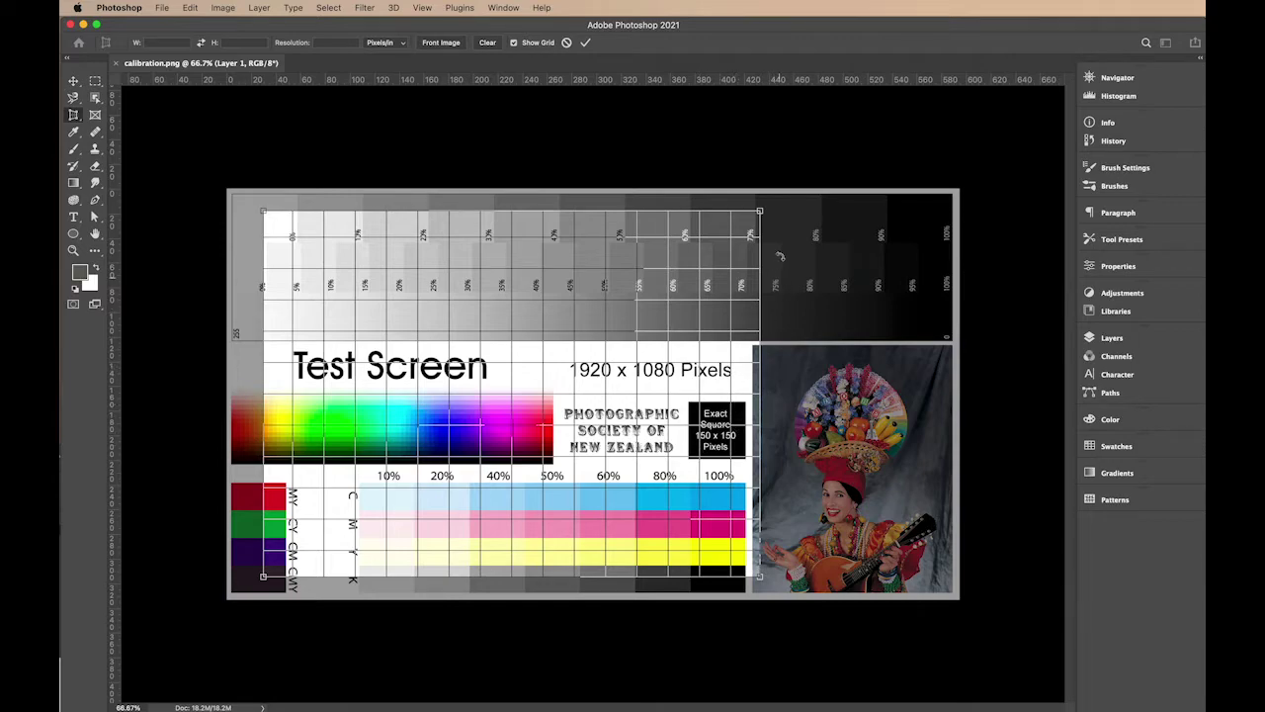
left_click_drag(759, 210, 599, 269)
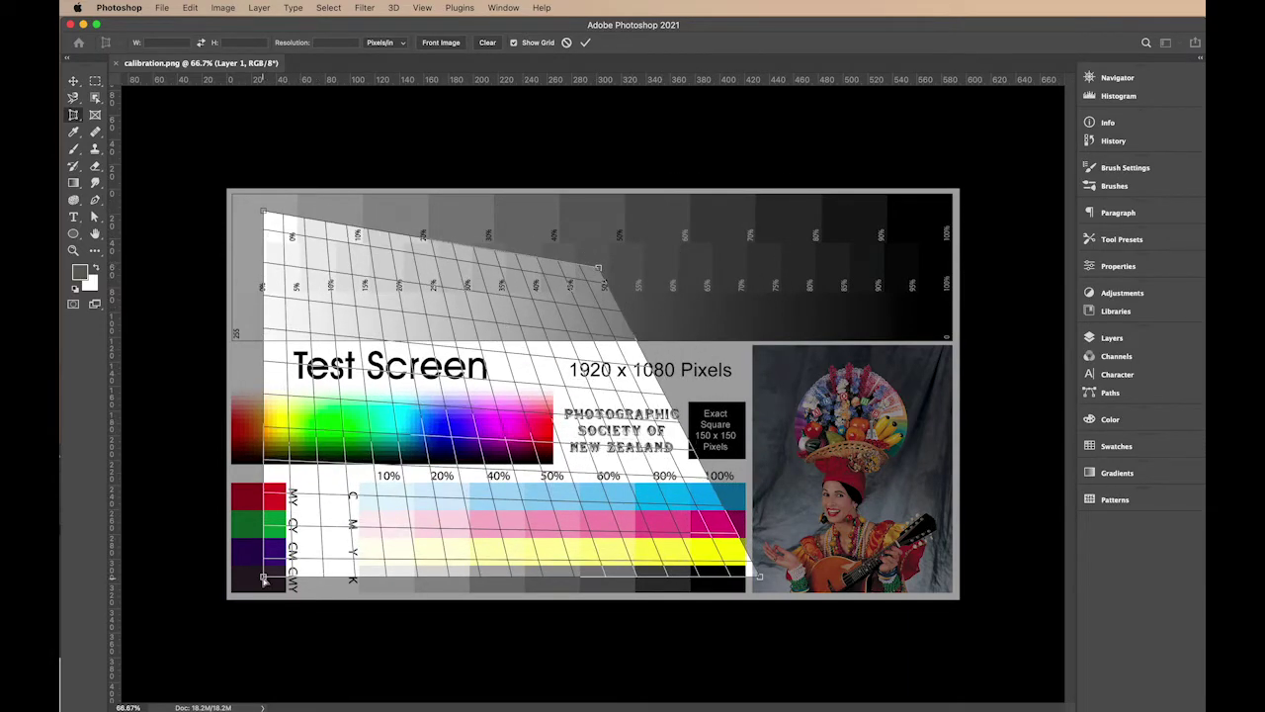
left_click_drag(263, 575, 406, 587)
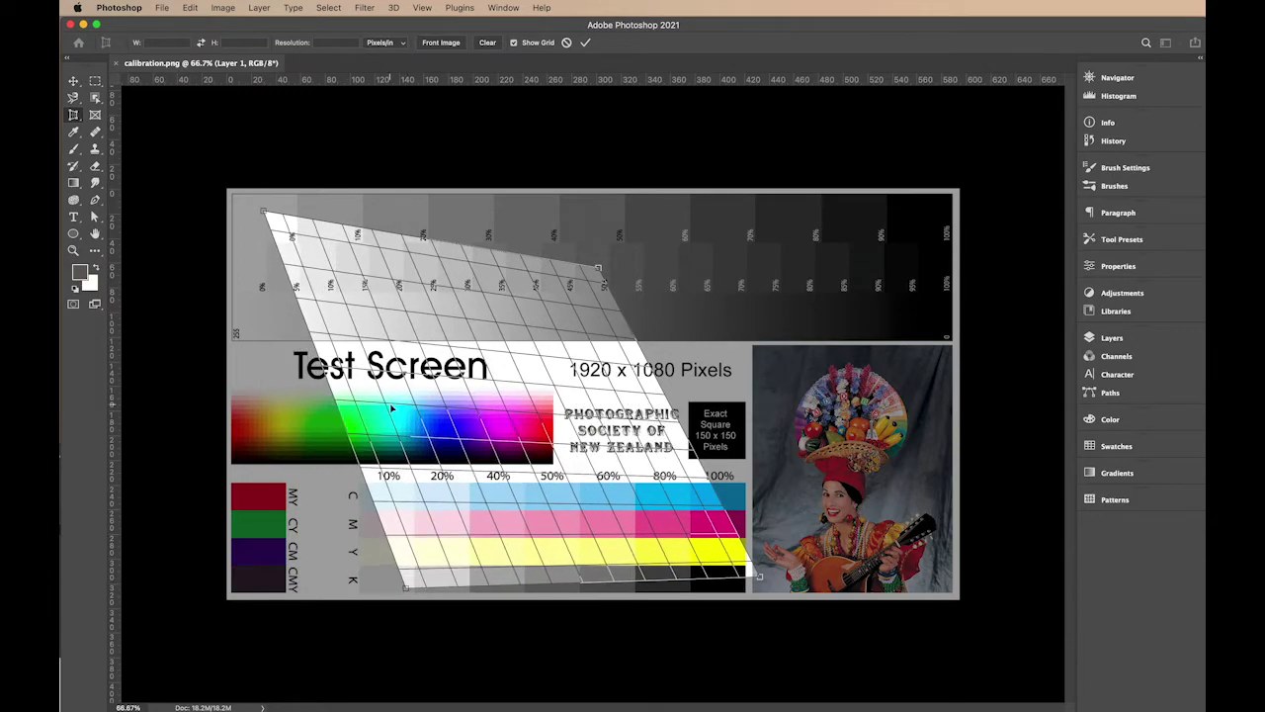
key("Return")
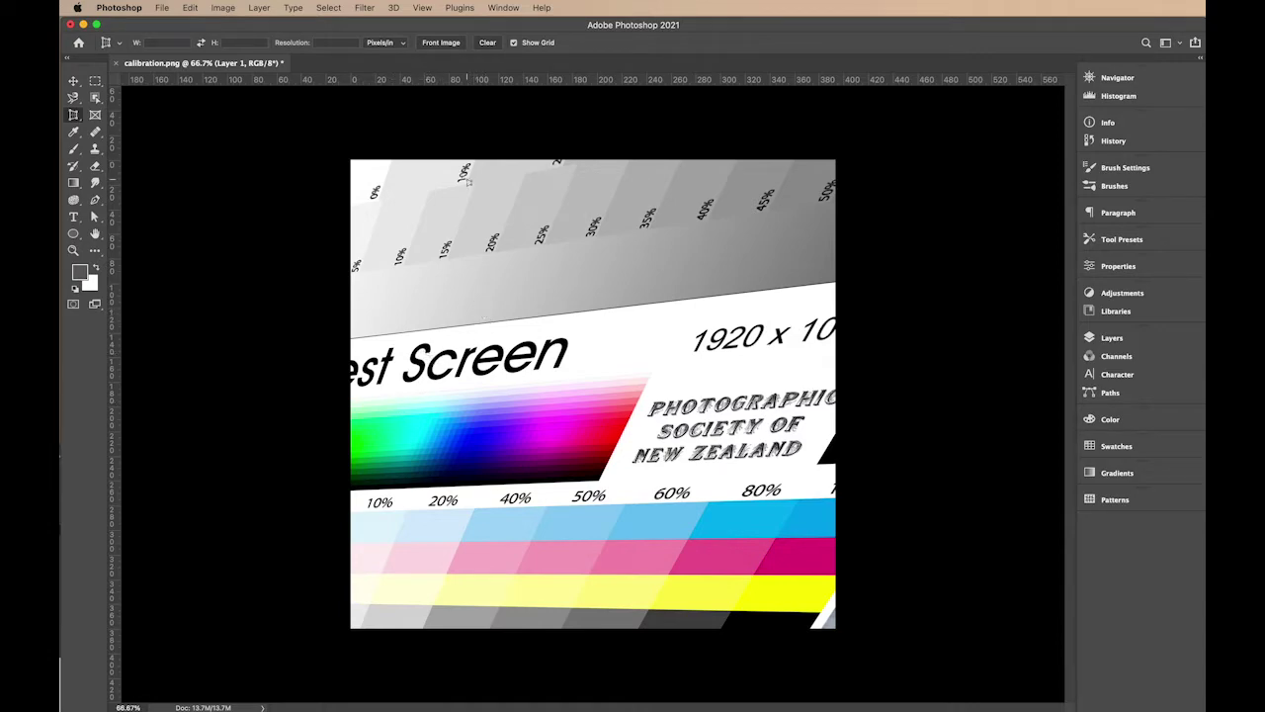
key("super+z")
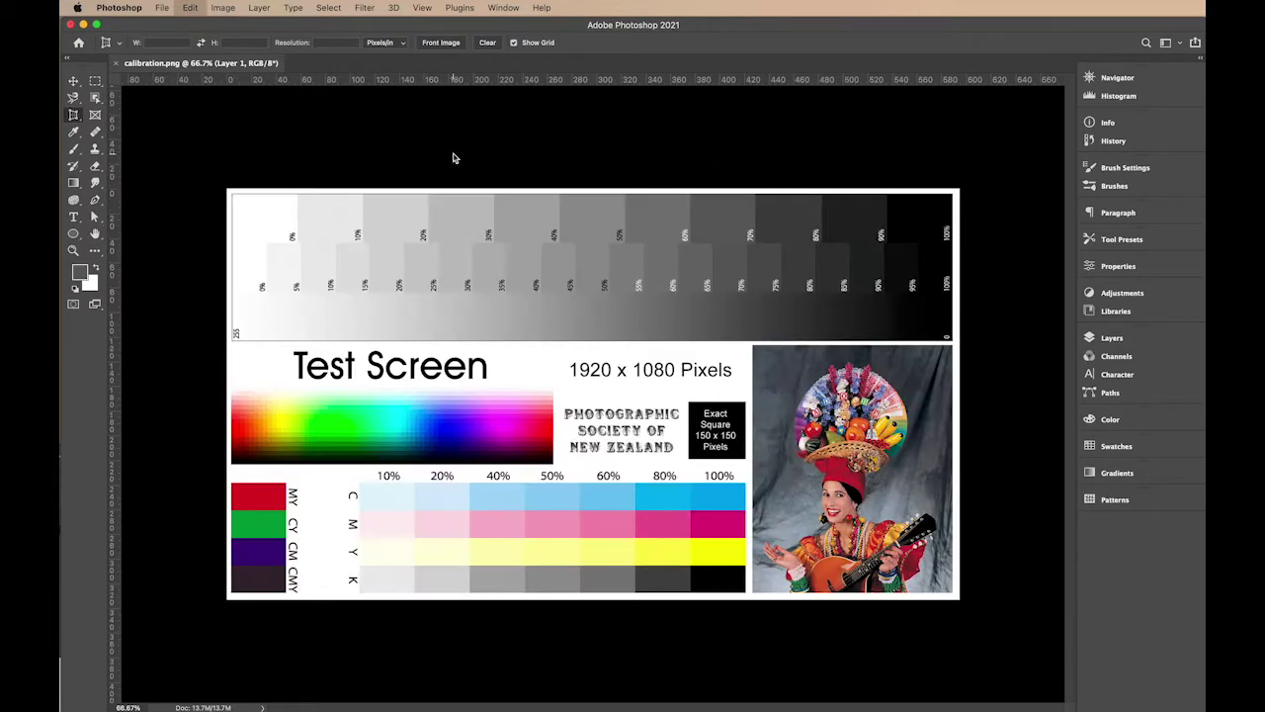
- Draw a rectangular placeholder frame from the light grays down to the color spectrum with the Frame tool, and undo it
left_click(76, 116)
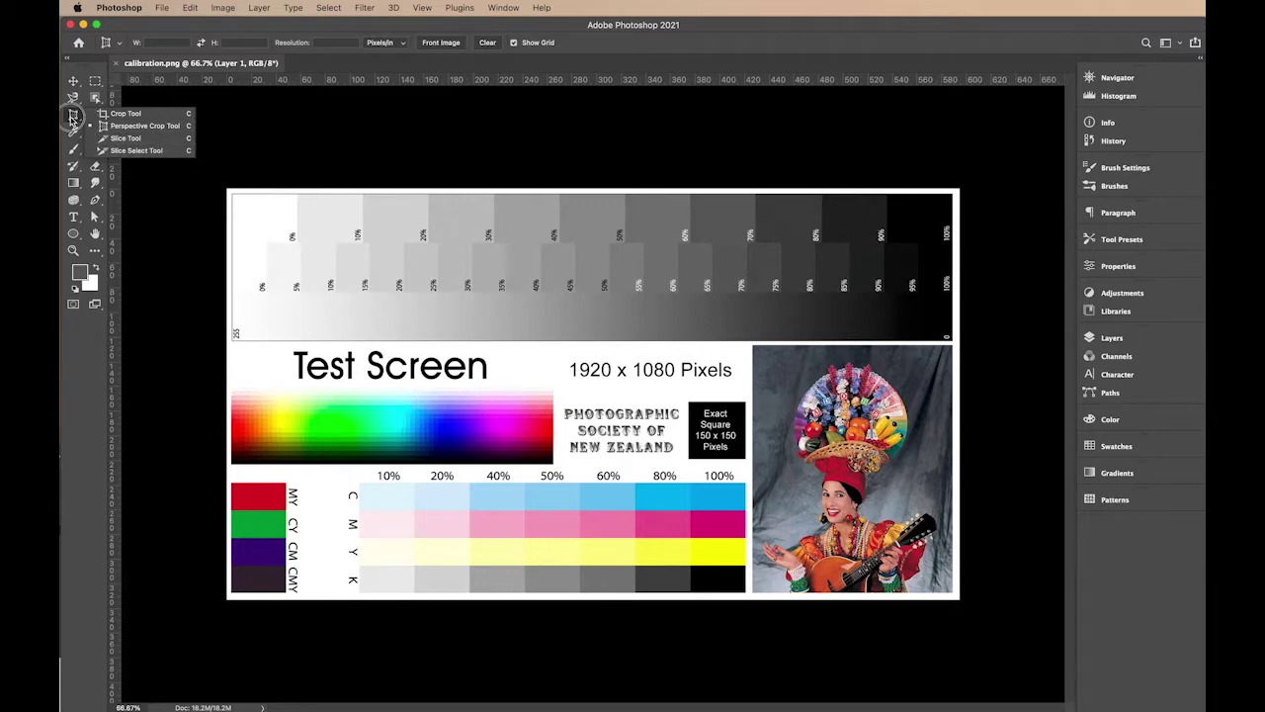
left_click(98, 126)
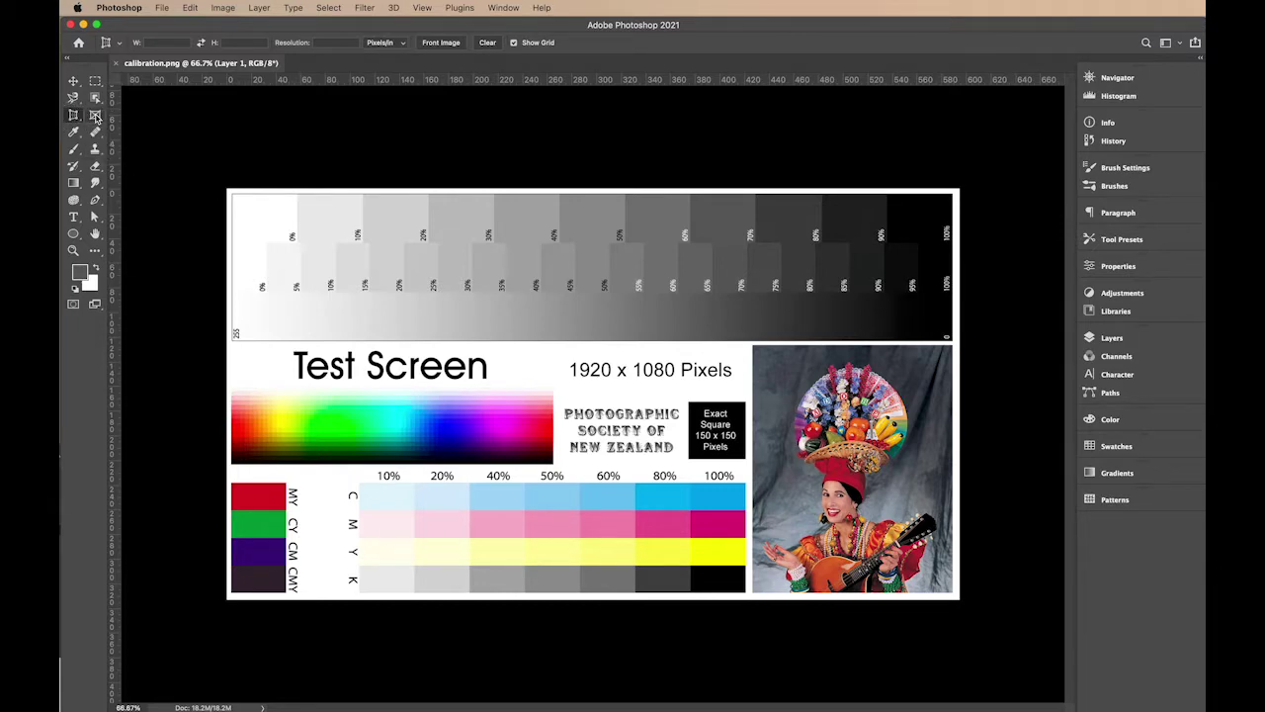
left_click(95, 117)
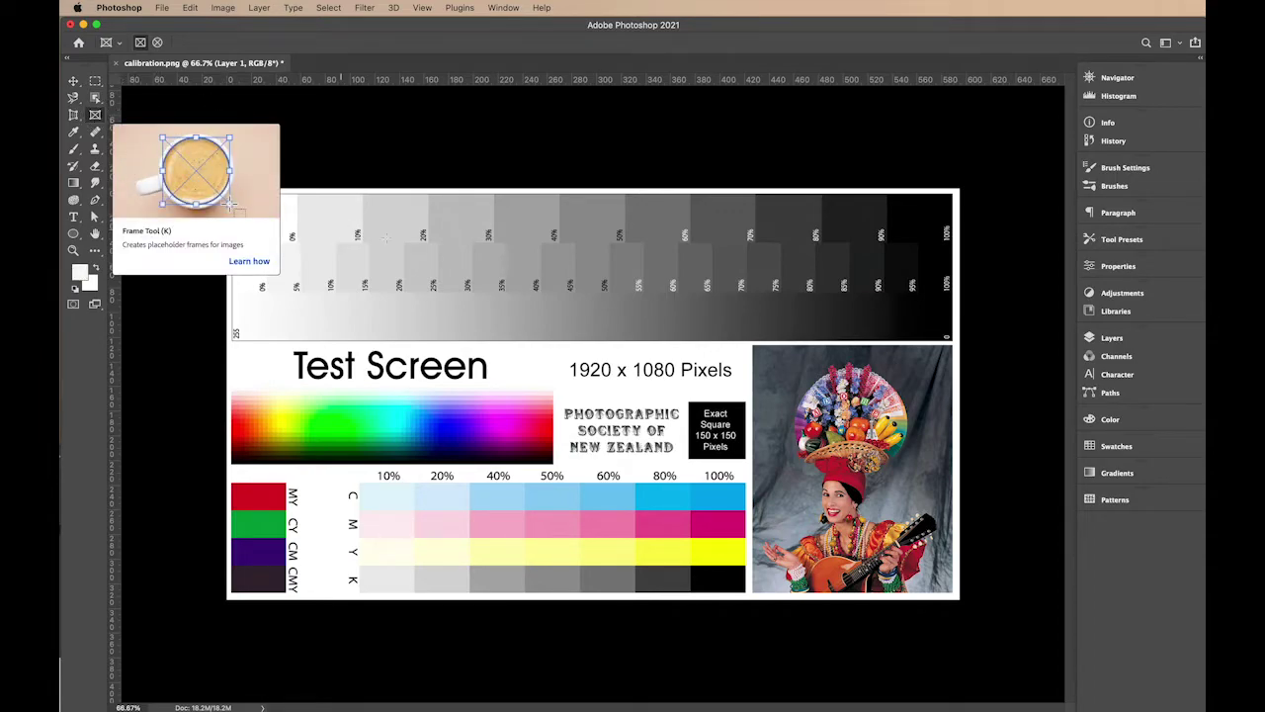
mouse_move(353, 229)
left_mouse_down()
mouse_move(554, 366)
mouse_move(573, 425)
left_mouse_up()
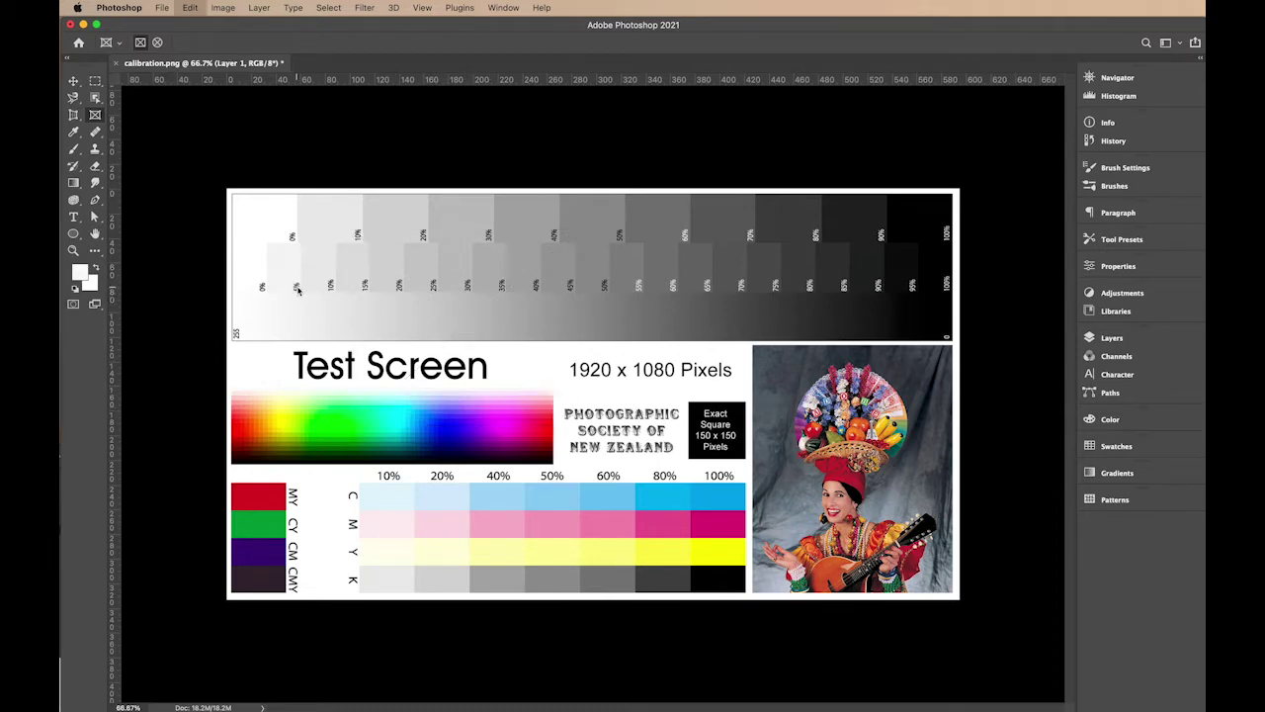
key("super+z")
- Sample the green of the color spectrum as the foreground color with the Eyedropper and examine its grouped tool variants
left_click(74, 136)
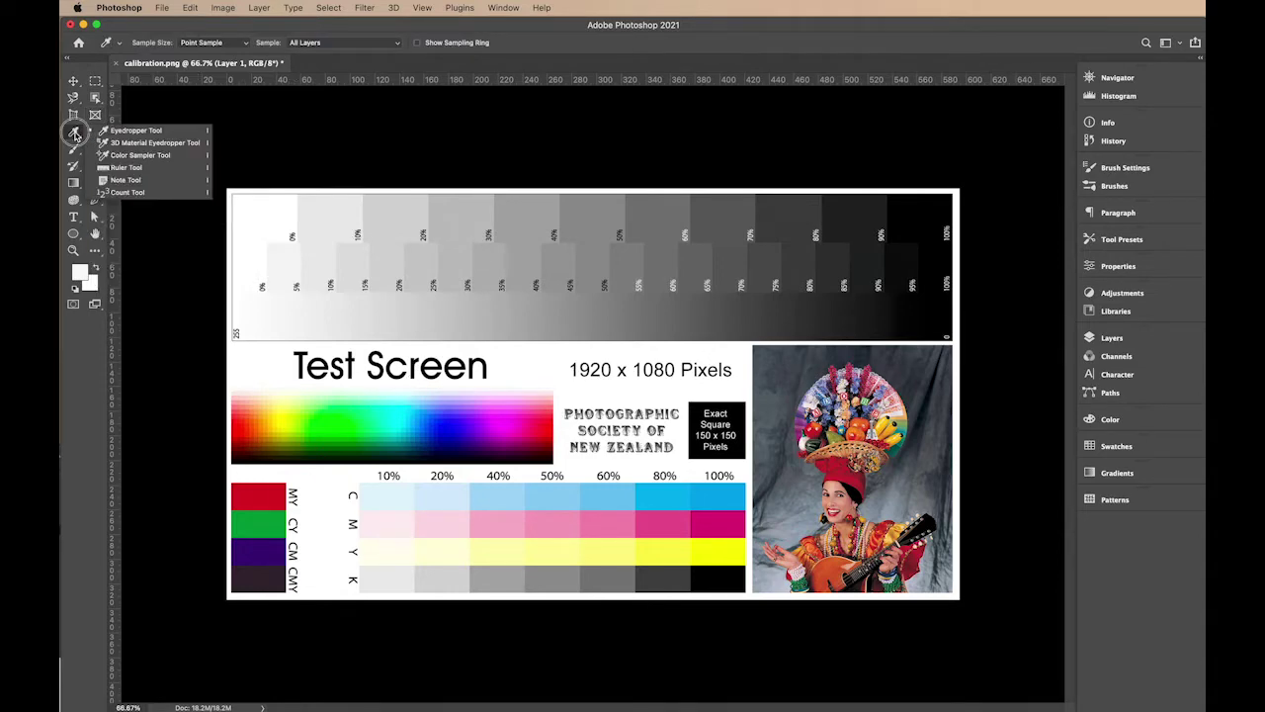
left_click(76, 135)
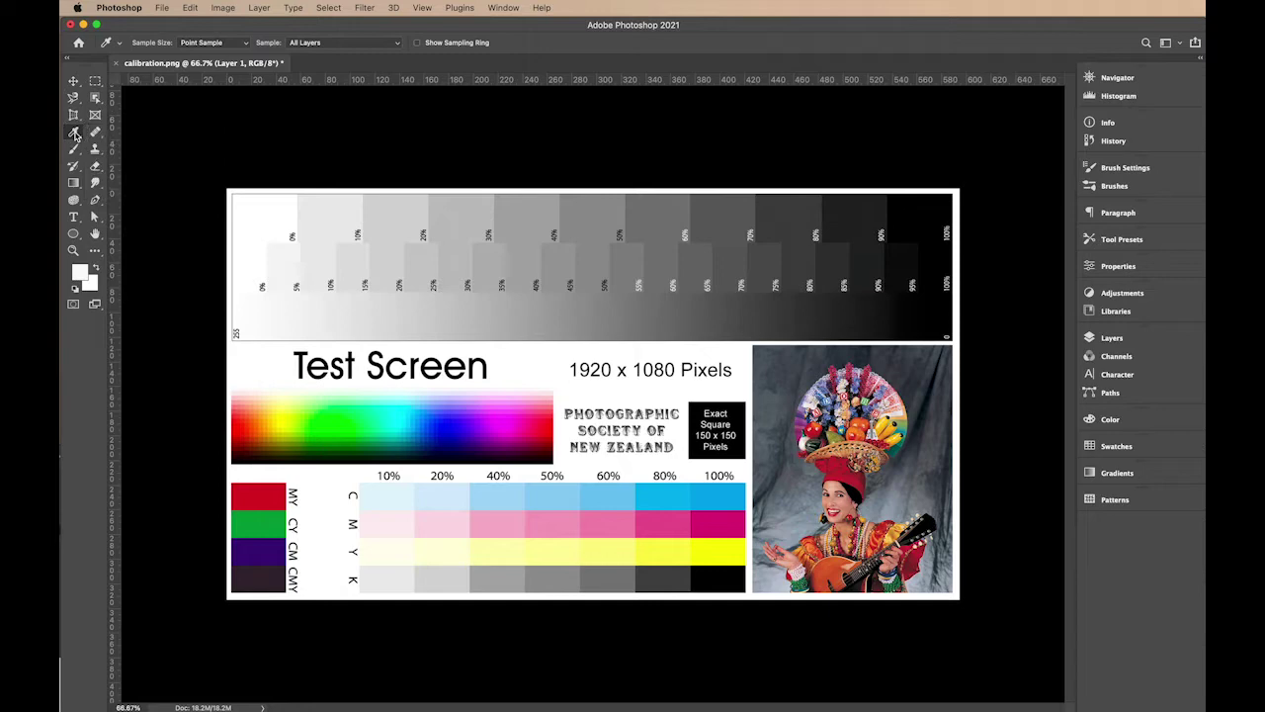
left_click(353, 409)
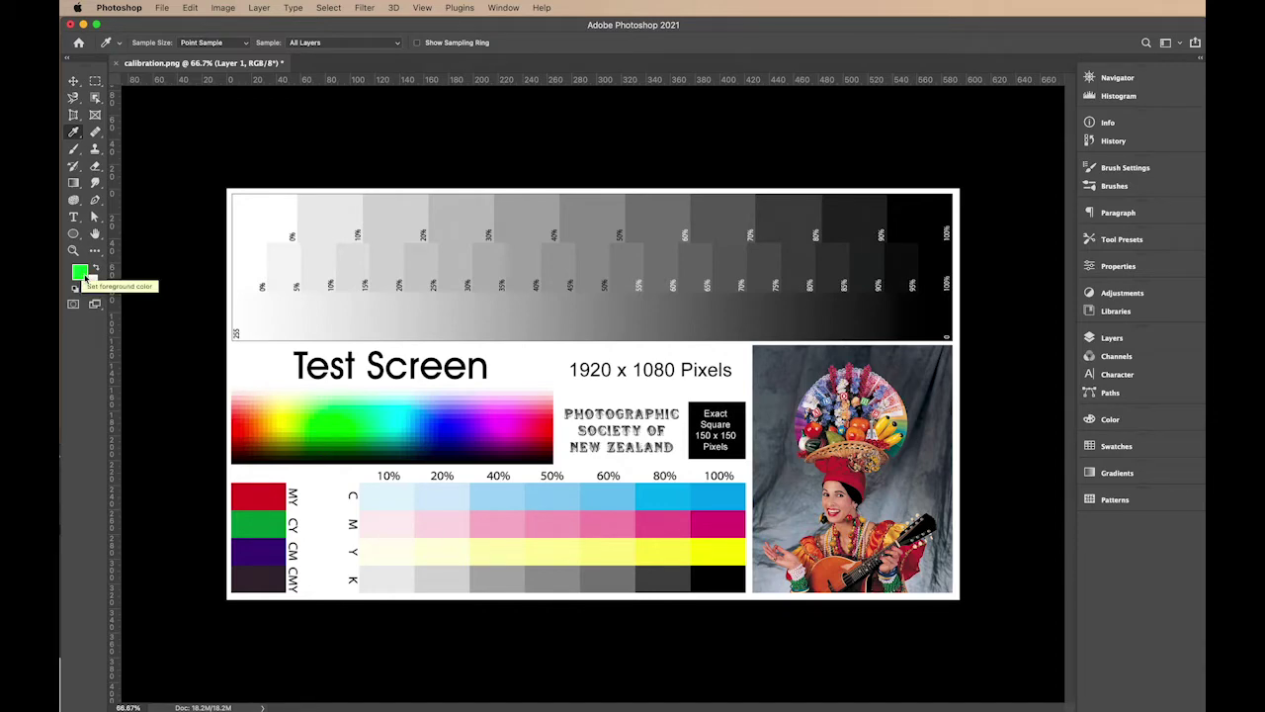
left_click(73, 133)
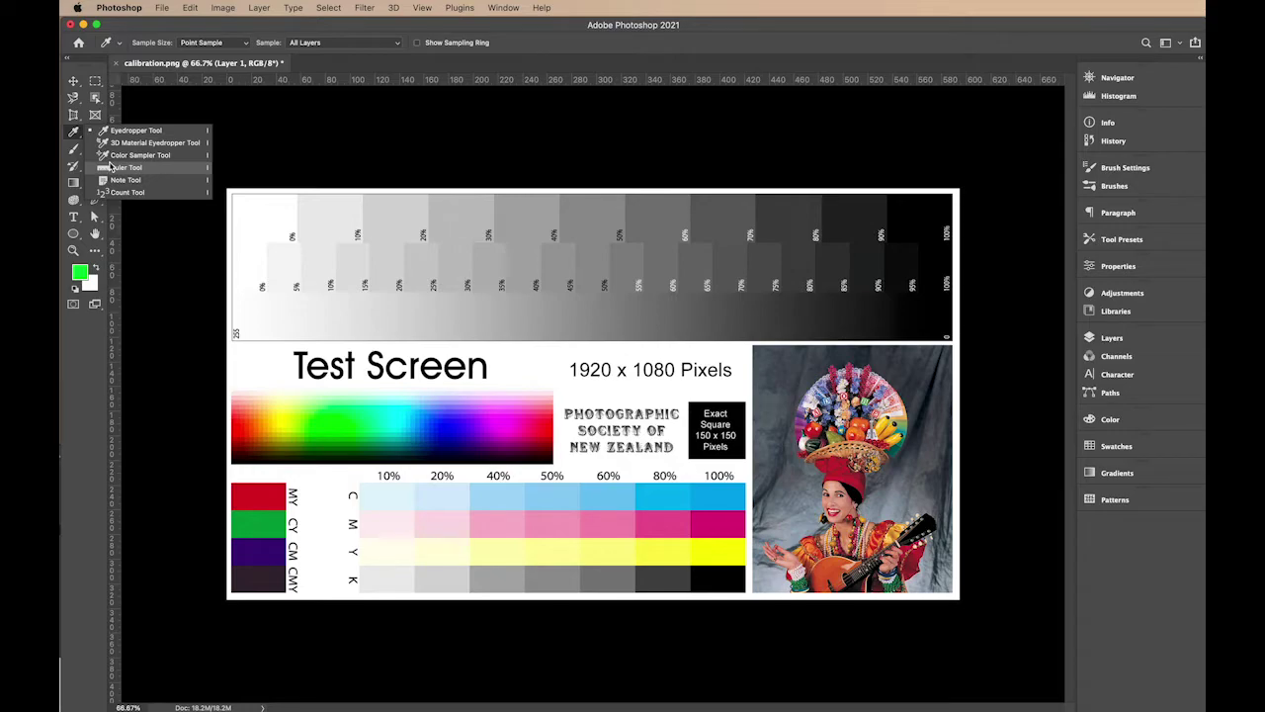
left_click(75, 133)
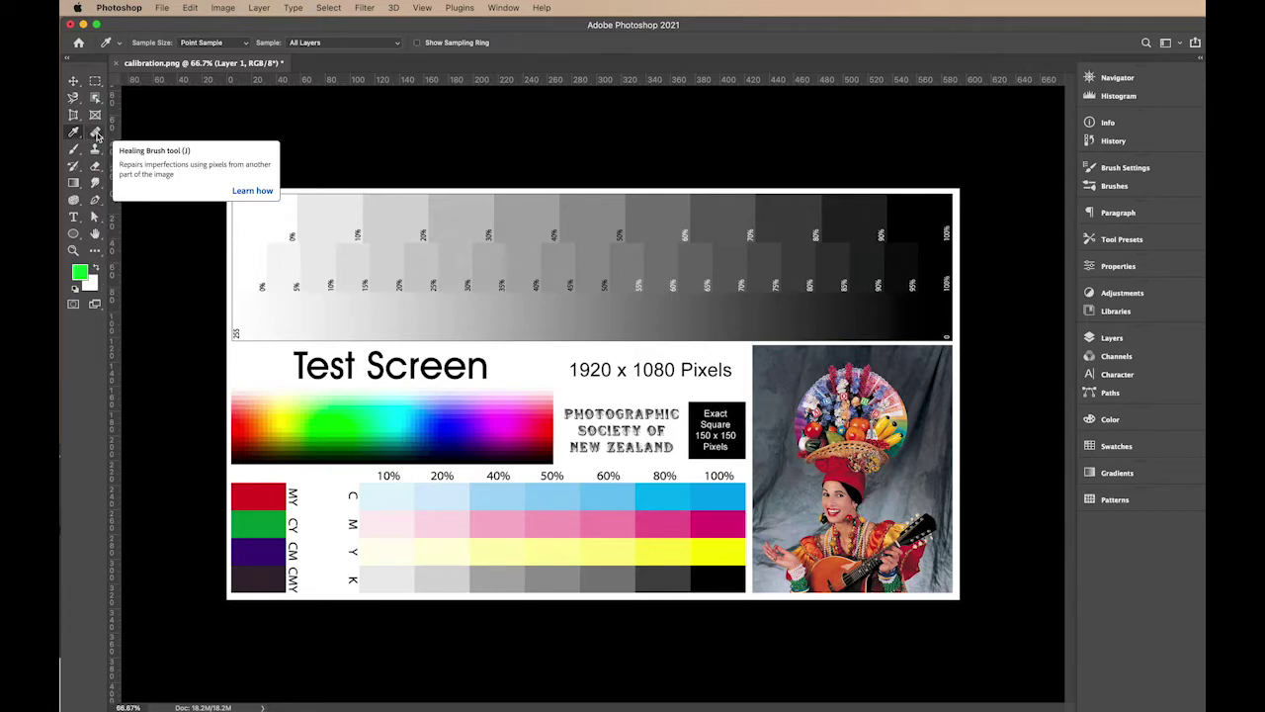
- Try the Spot Healing Brush on the 50% label in the lower gray row, undo the stroke, and review the healing tool variants
left_click(97, 135)
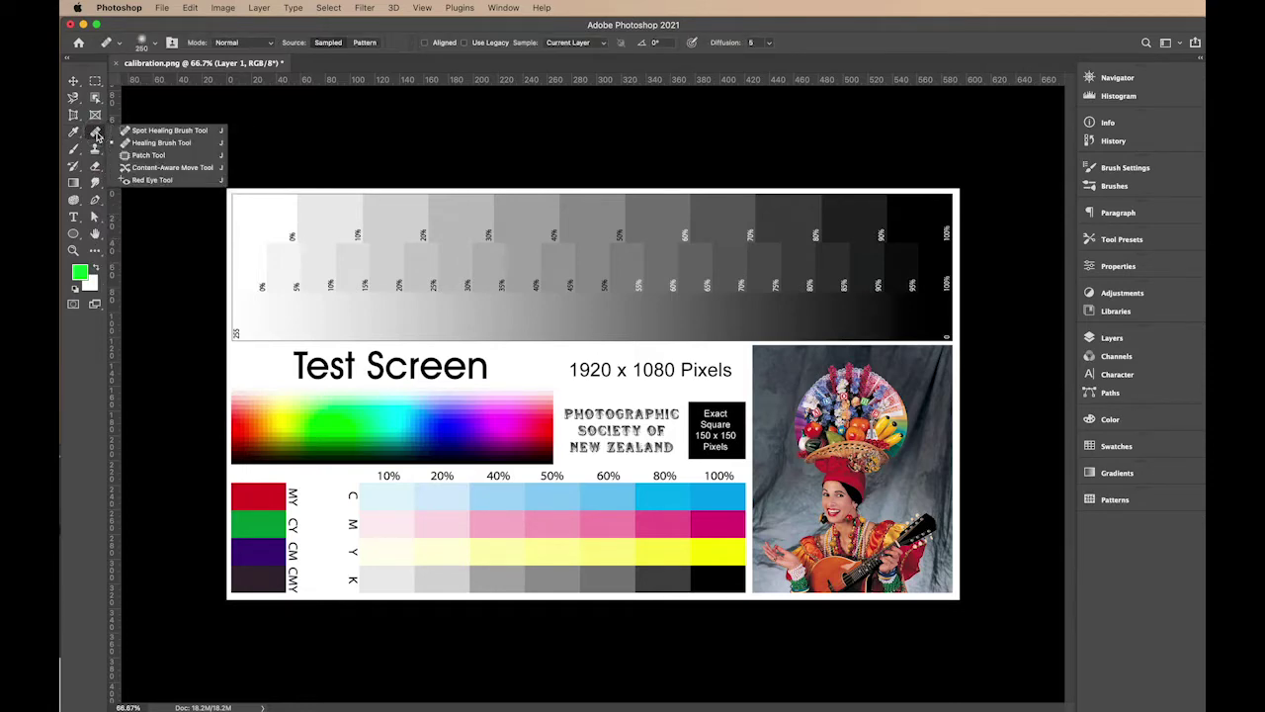
left_click(97, 134)
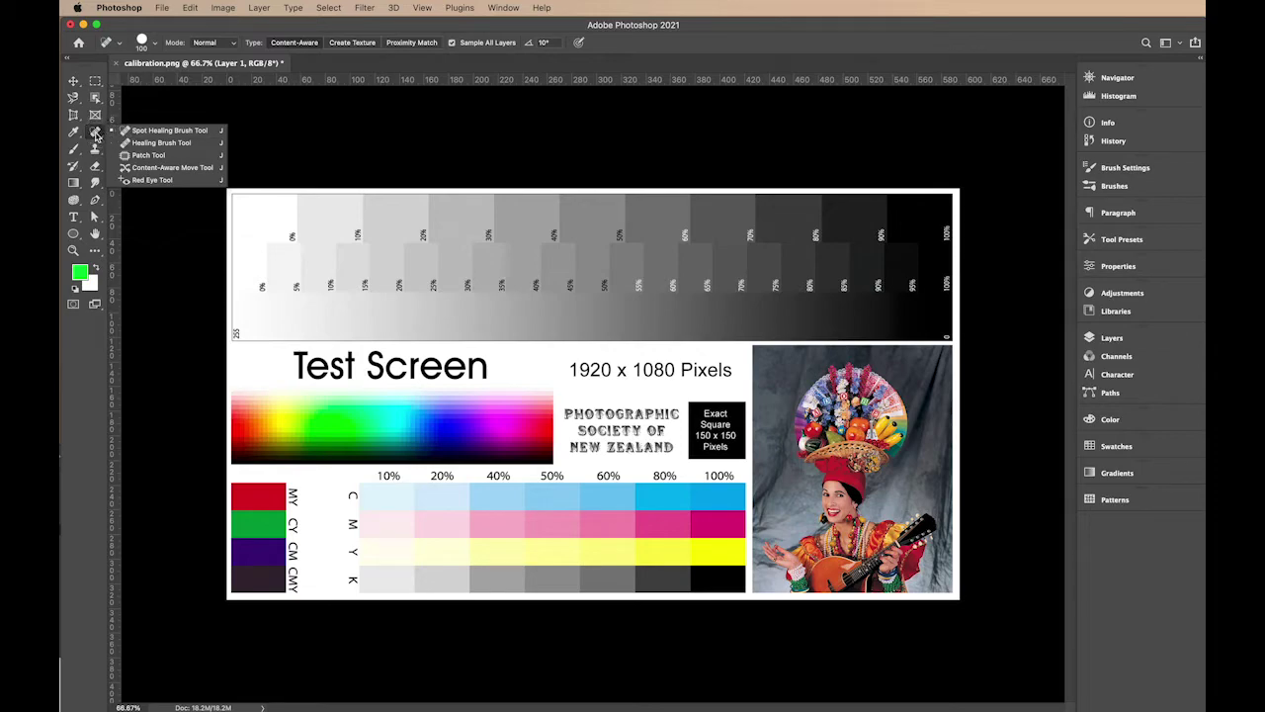
left_click(101, 137)
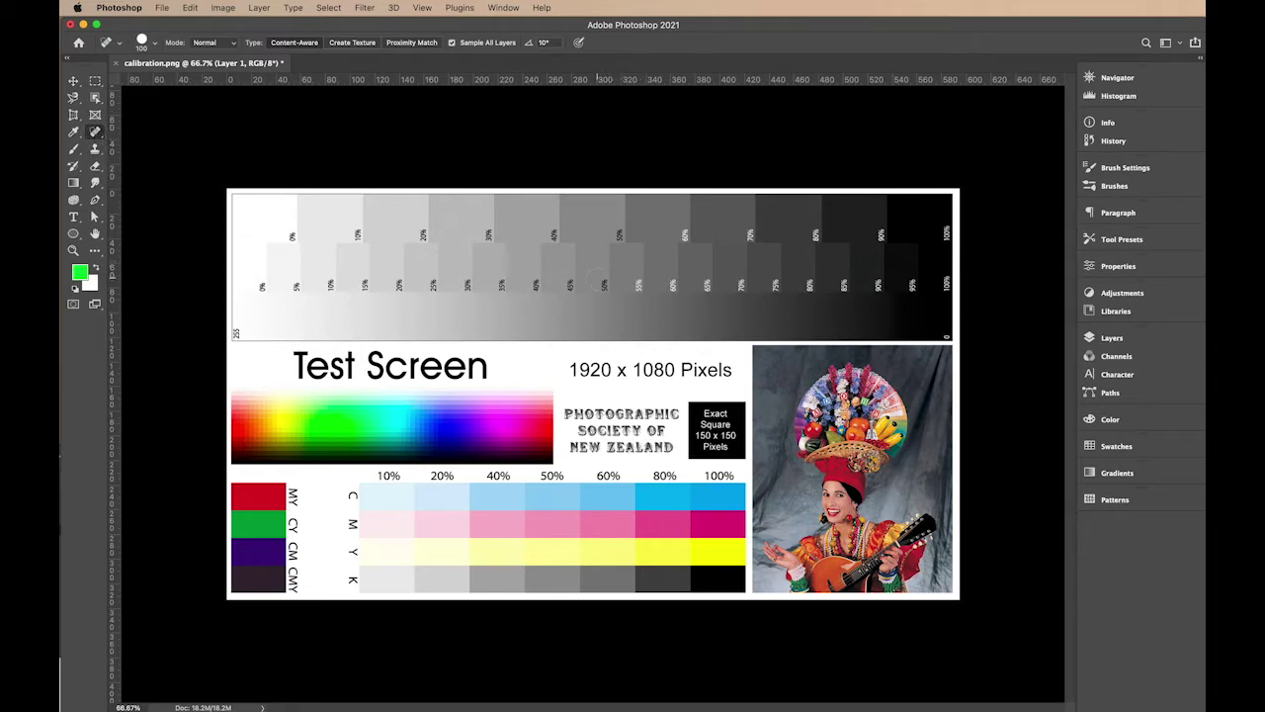
left_click_drag(602, 279, 601, 291)
key("super+z")
left_click(96, 134)
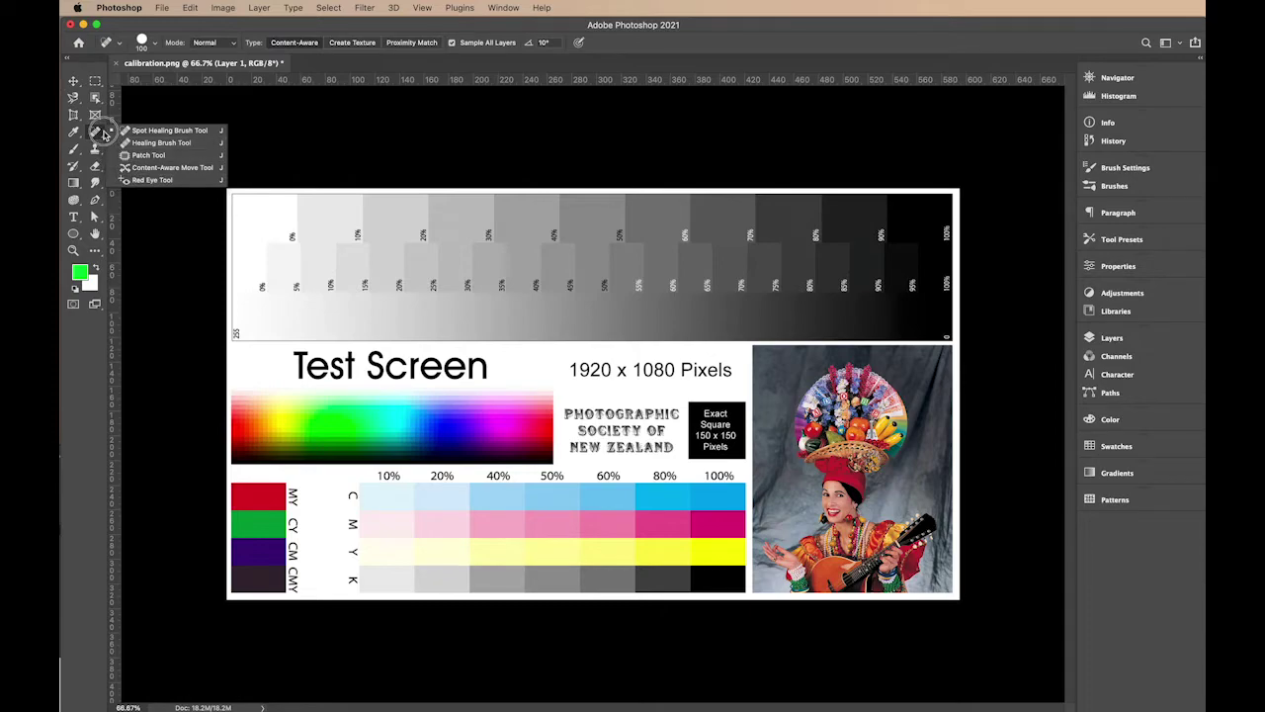
left_click(98, 131)
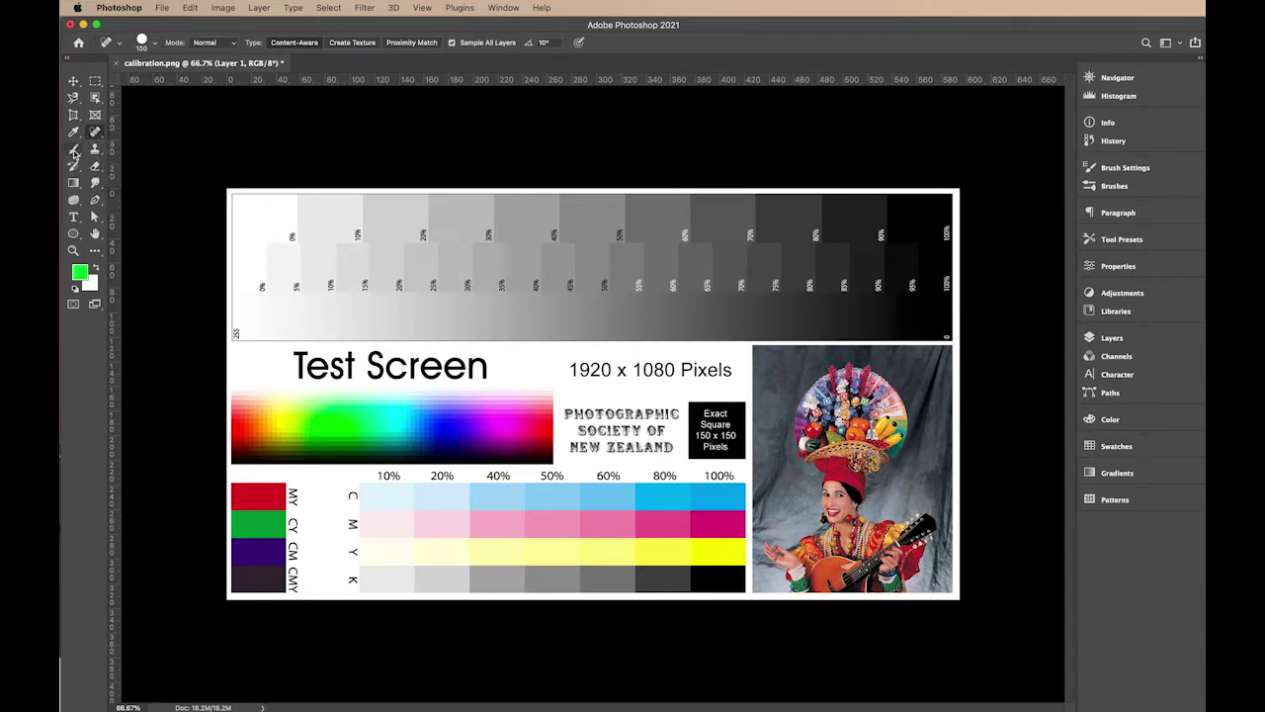
- Select the Brush tool and examine its grouped tool variants, brush picker and tool presets
left_click(72, 150)
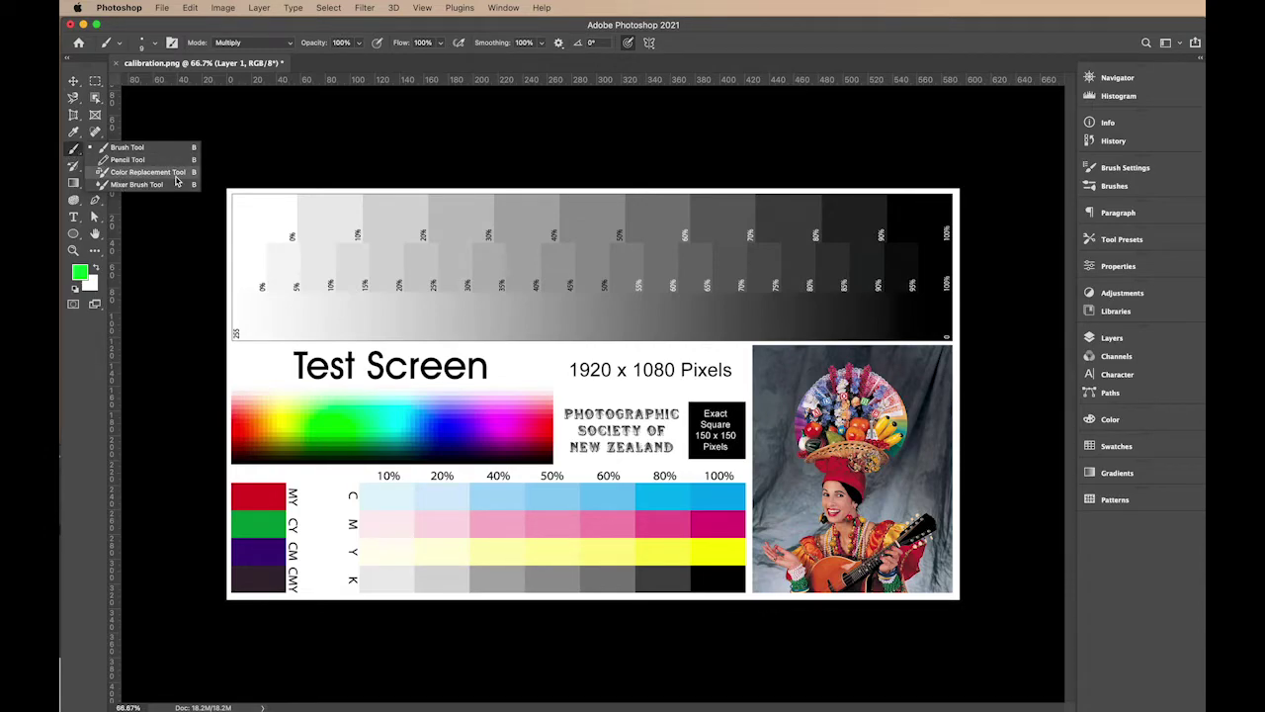
left_click(76, 151)
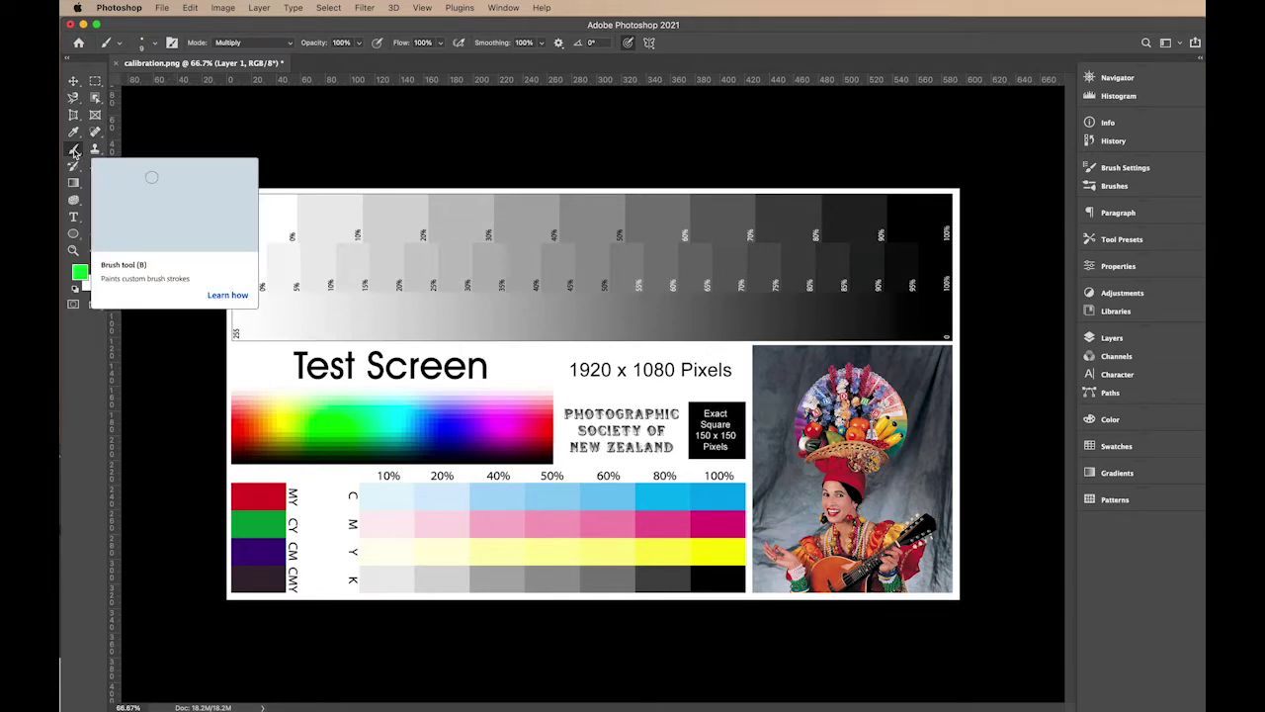
left_click(155, 47)
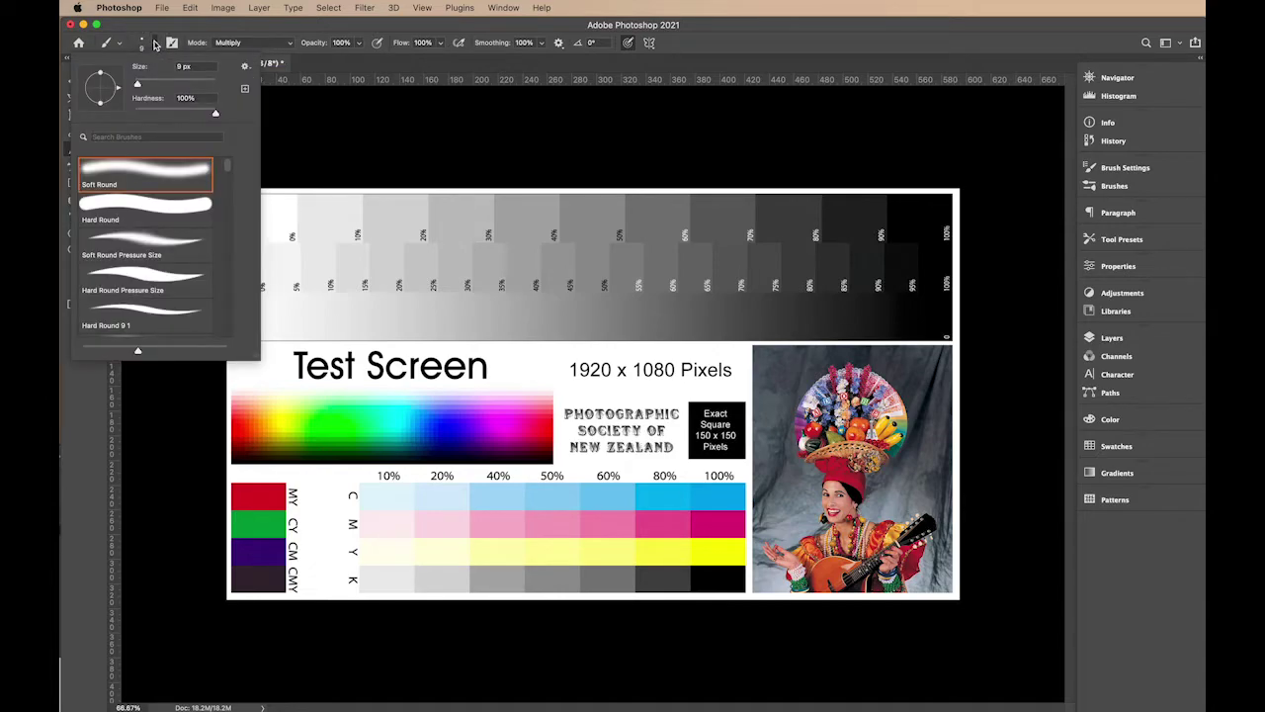
left_click(155, 45)
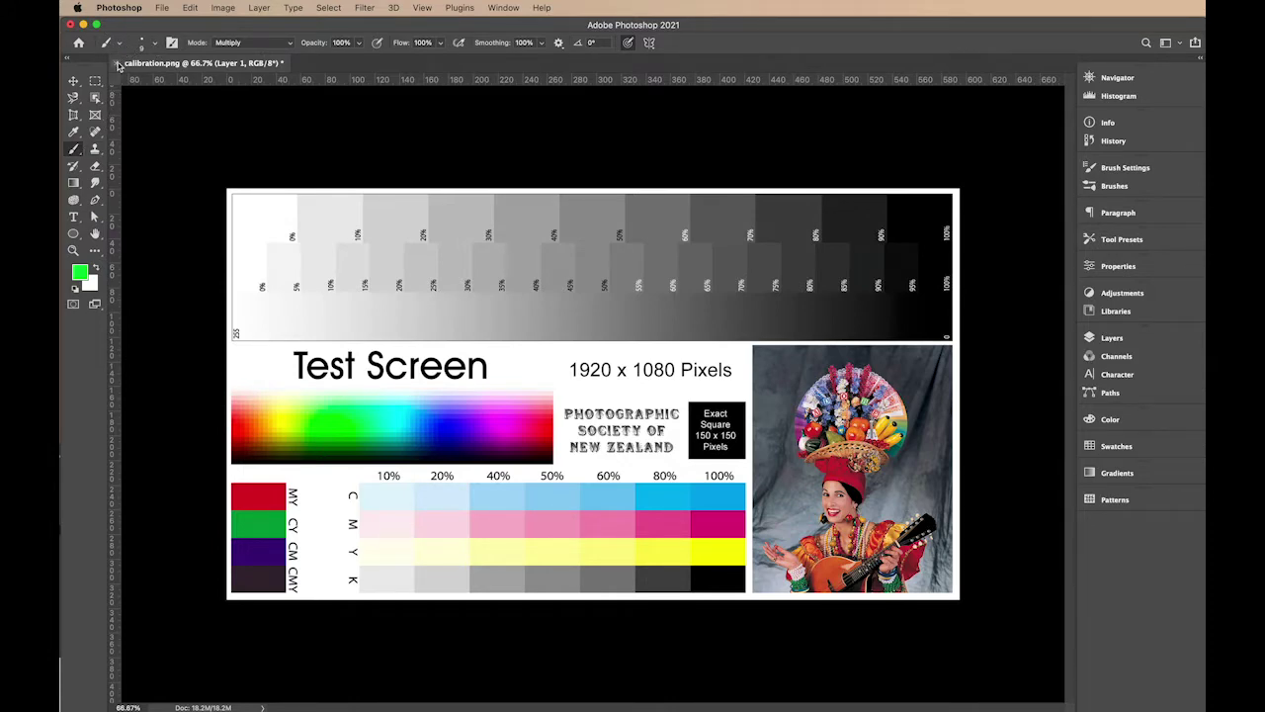
left_click(120, 45)
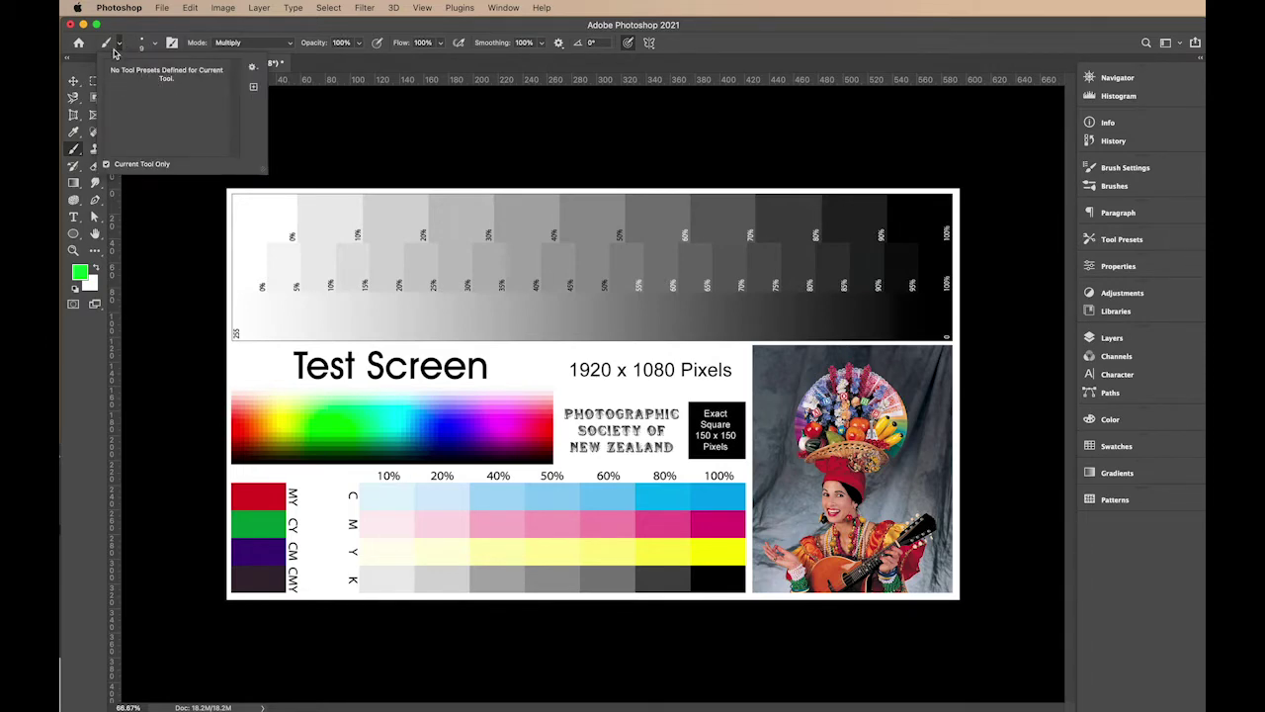
left_click(120, 44)
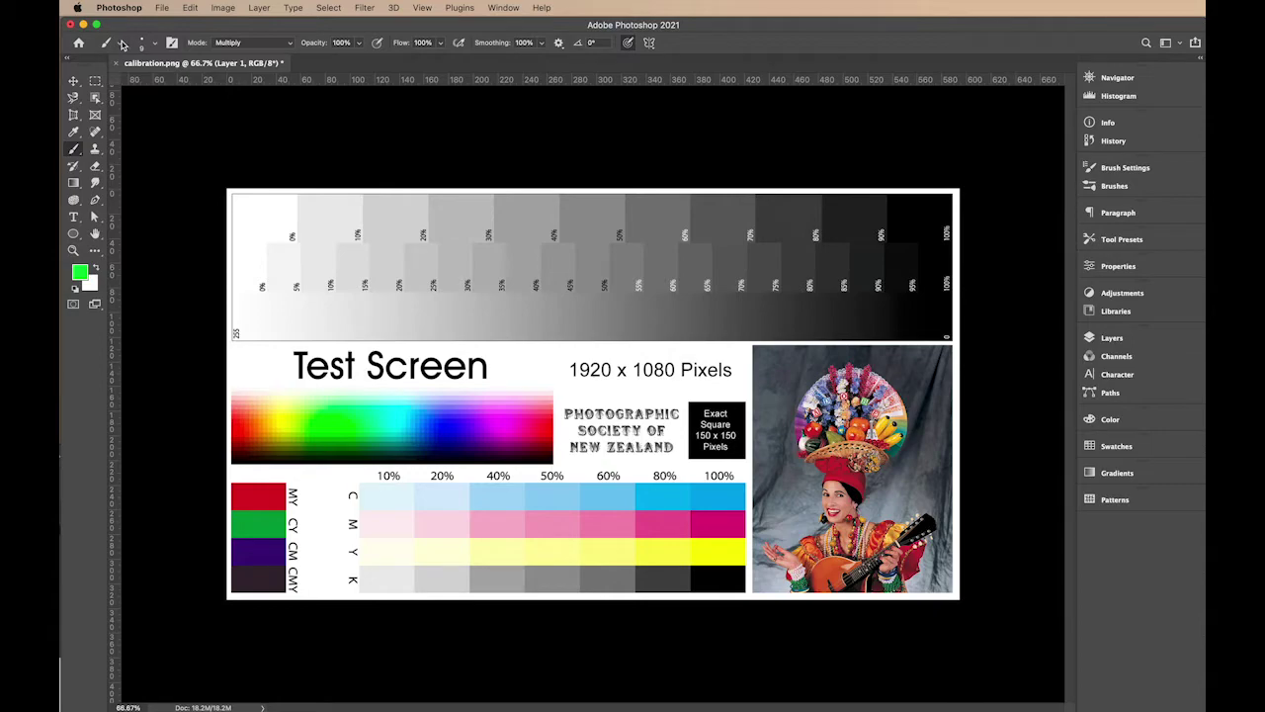
- Set the brush size to 47 px and paint a green stroke across the light part of the gray gradient strip
left_click(156, 45)
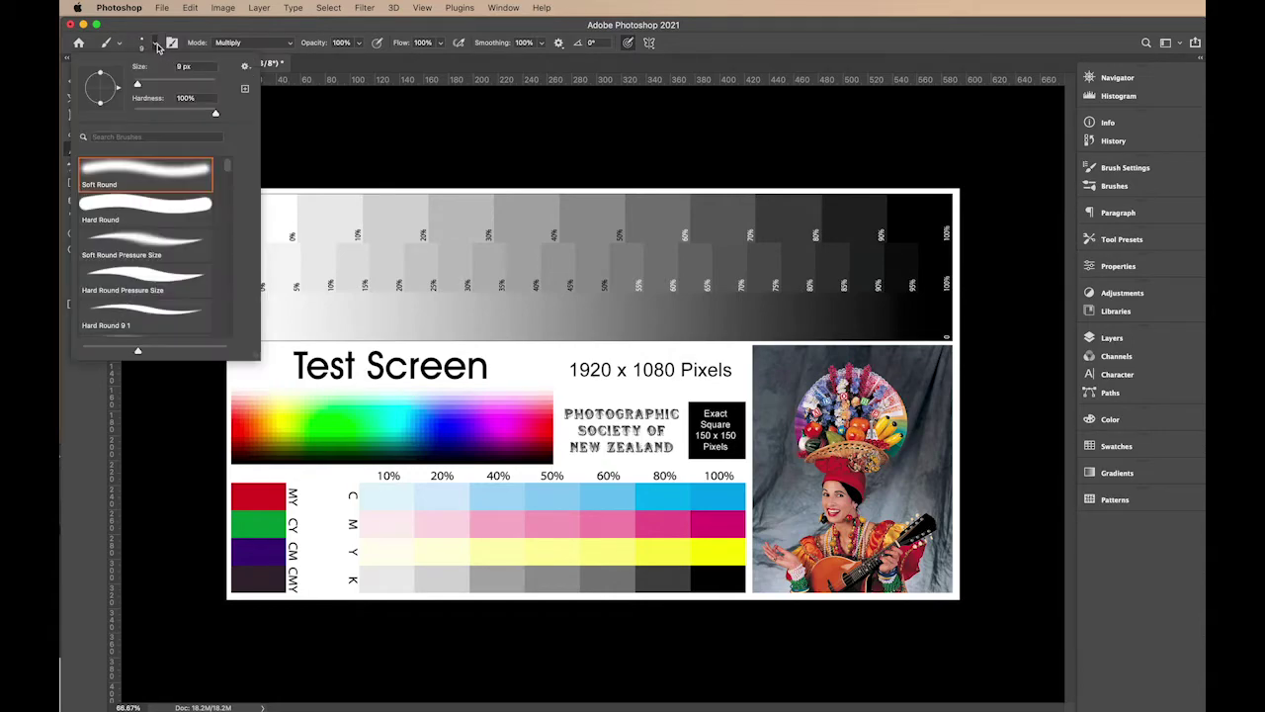
left_click_drag(138, 85, 196, 85)
left_click_drag(196, 86, 152, 86)
left_click(215, 114)
left_click(153, 46)
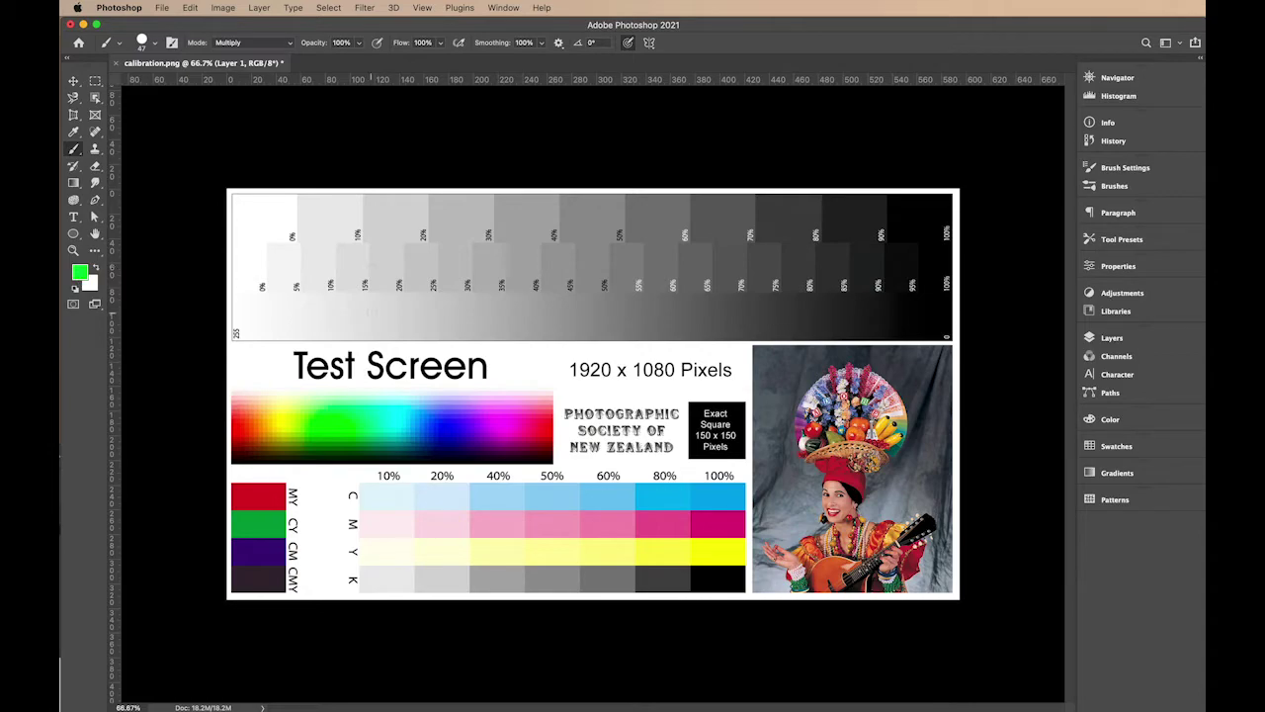
left_click_drag(366, 310, 511, 322)
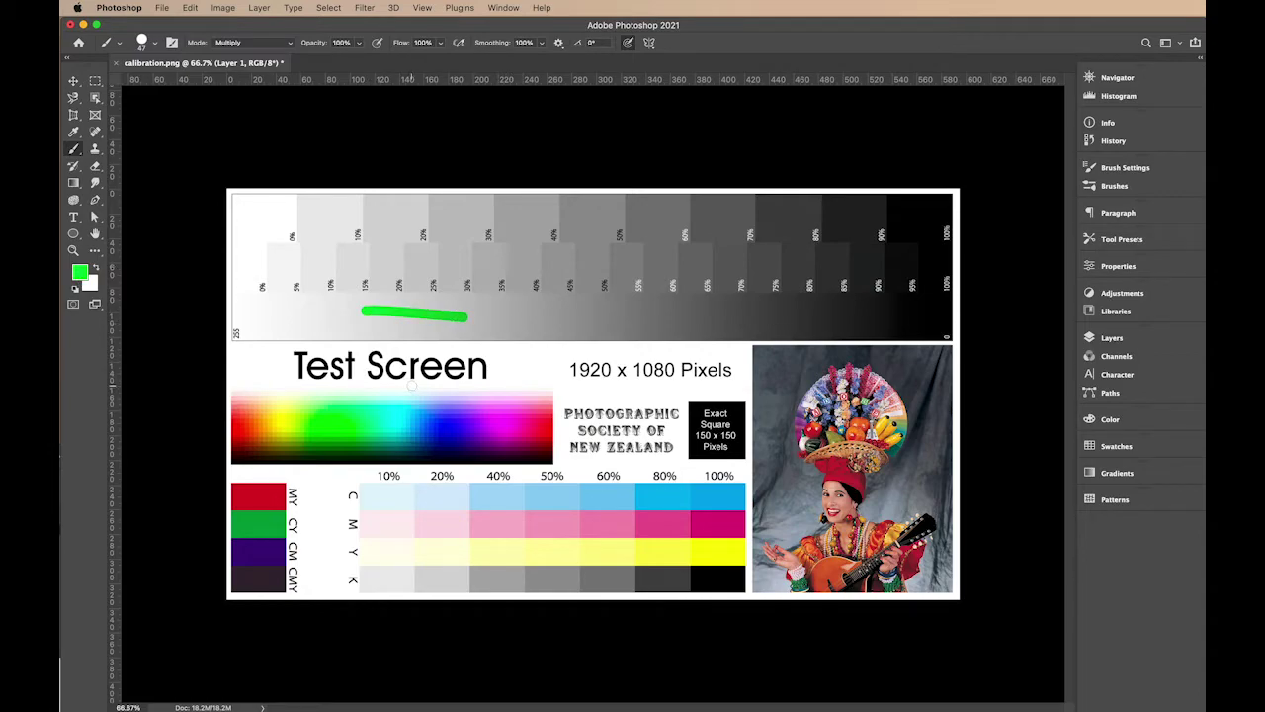
- Lower the brush hardness to its minimum, paint a soft green stroke below the hard one, and undo both strokes
left_click(154, 44)
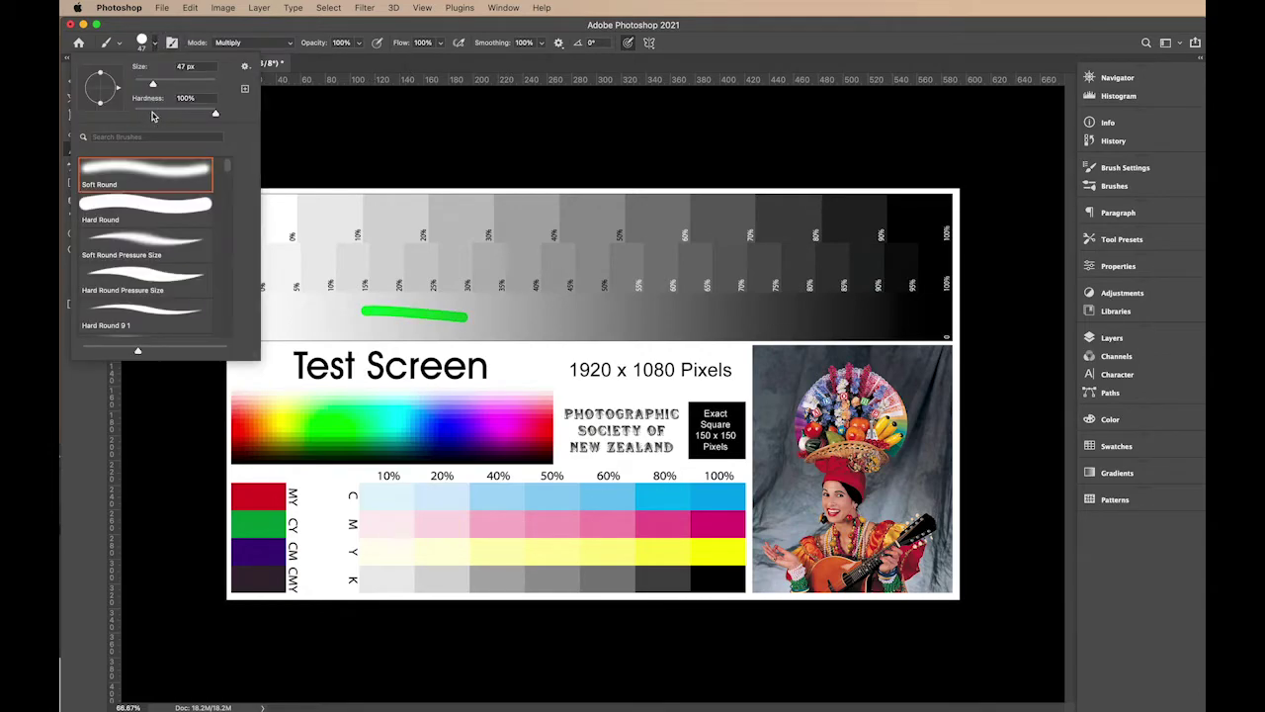
left_click_drag(216, 116, 128, 112)
key("Return")
left_click_drag(365, 328, 427, 331)
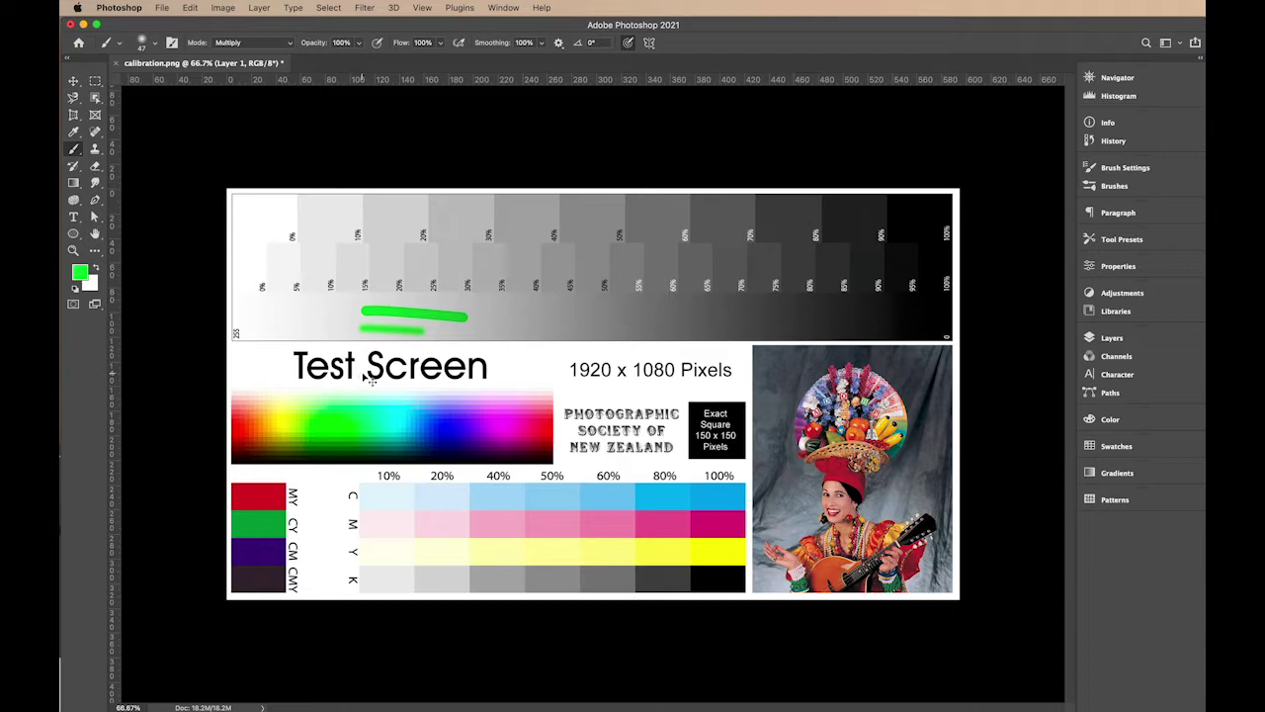
key("super+z")
key("super+z")
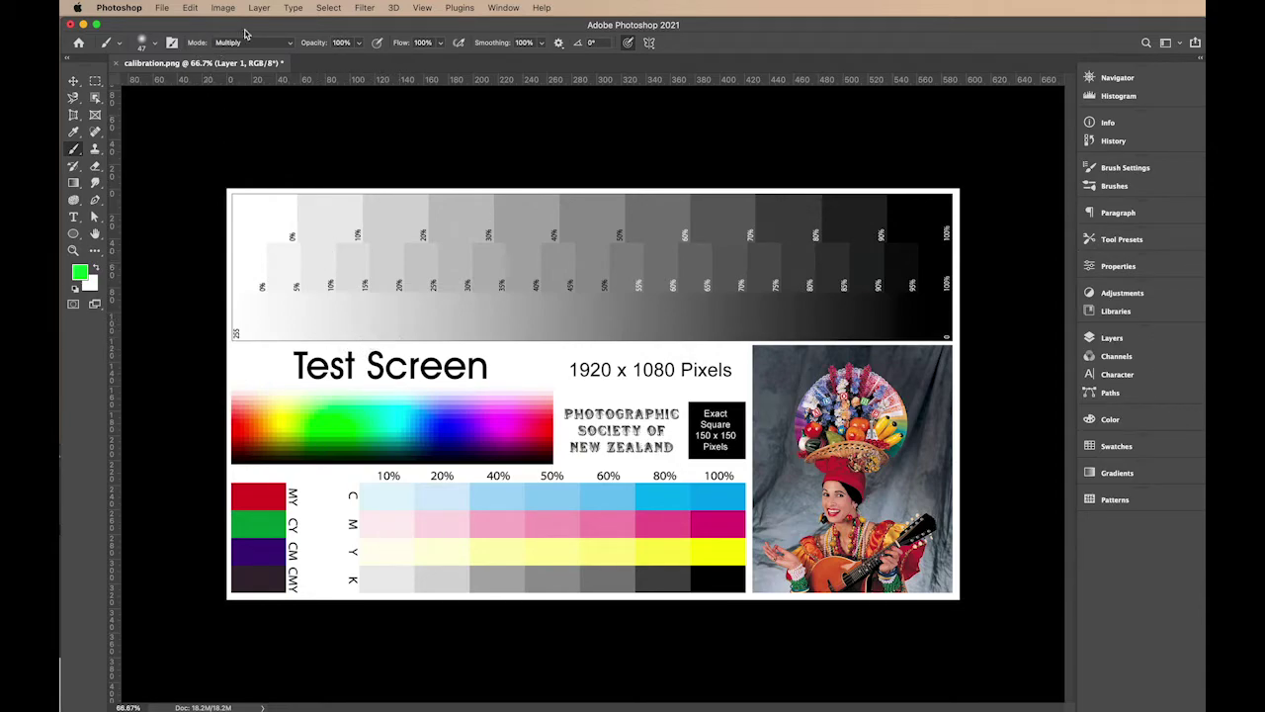
- Switch the brush blending mode to Normal and back to Multiply while reviewing the available modes
left_click(290, 47)
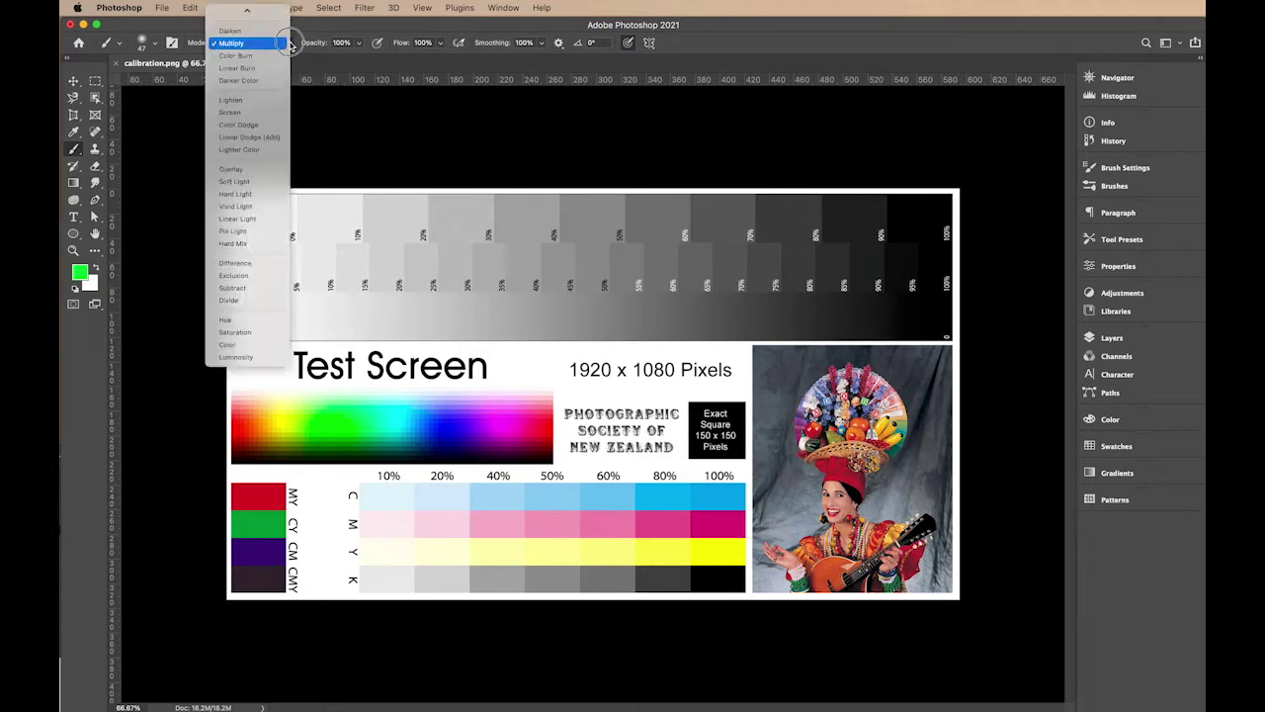
left_click(263, 13)
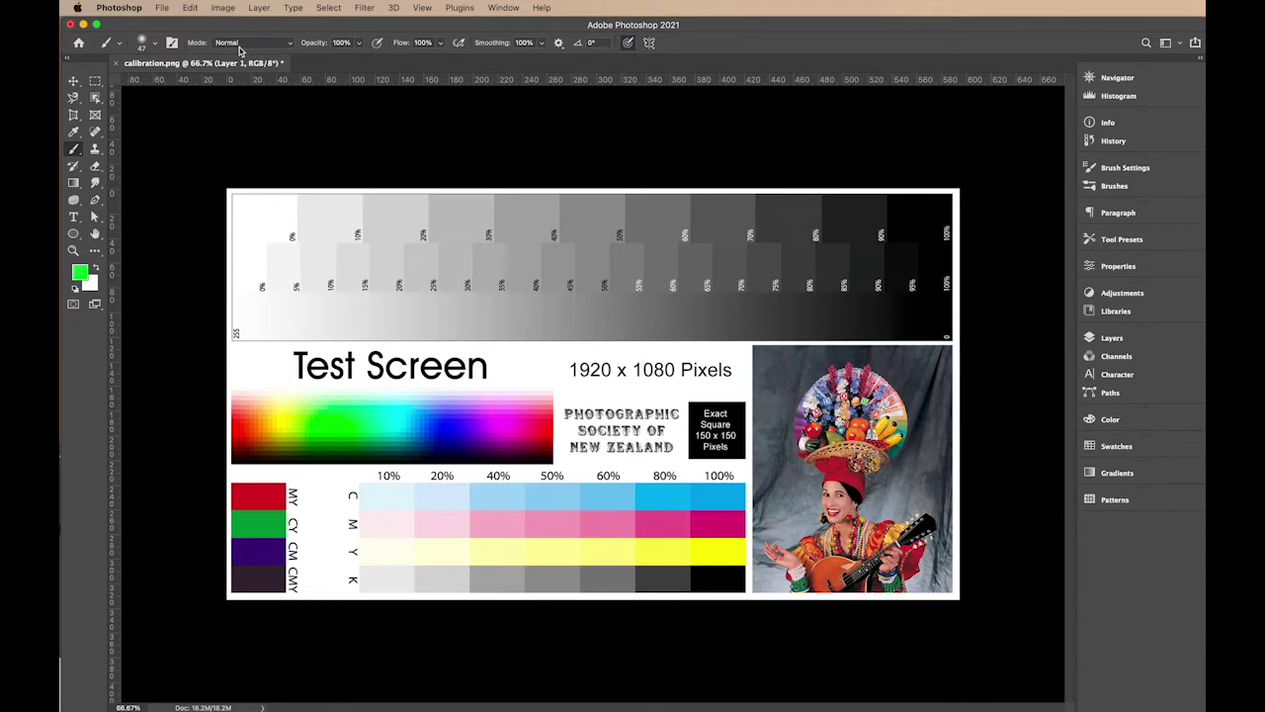
left_click(290, 46)
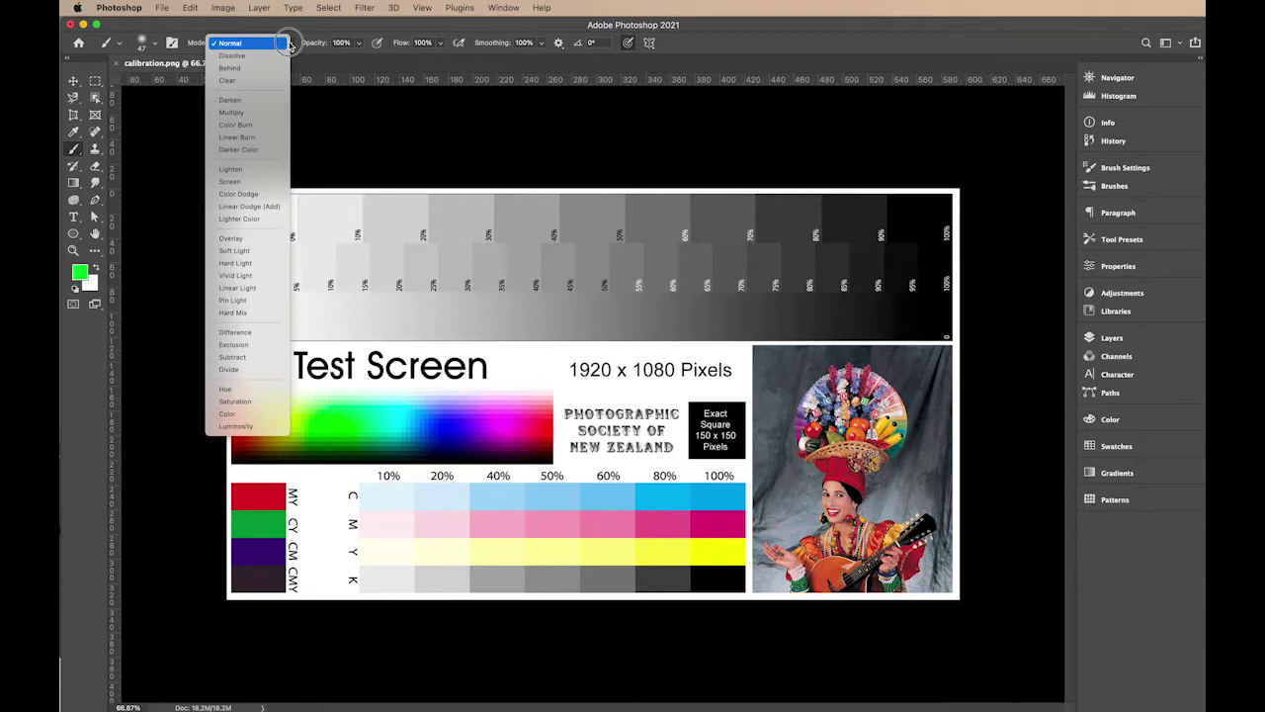
left_click(241, 114)
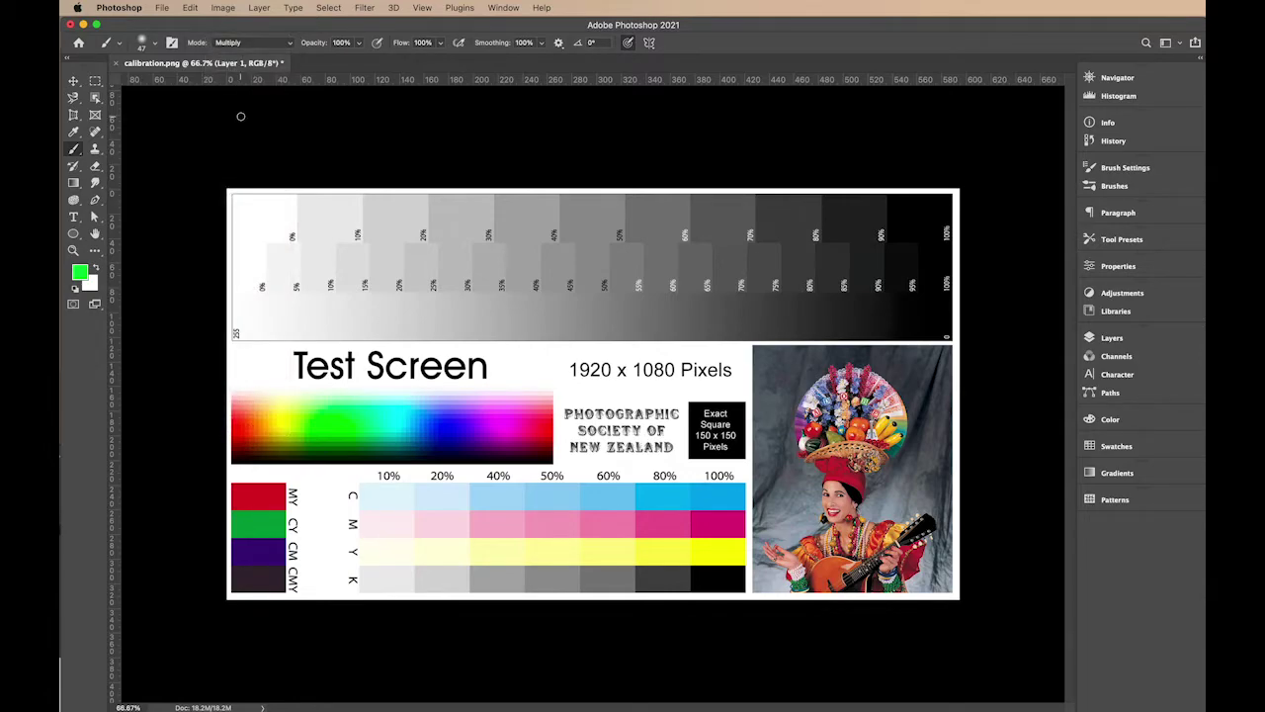
- Try green Multiply strokes on the gray gradient and across the 30% to 50% patches of the lower gray row, undoing them
mouse_move(372, 326)
left_mouse_down()
mouse_move(413, 374)
mouse_move(379, 327)
mouse_move(402, 353)
mouse_move(387, 338)
left_mouse_up()
key("super+z")
mouse_move(438, 268)
left_mouse_down()
mouse_move(616, 269)
mouse_move(443, 269)
left_mouse_up()
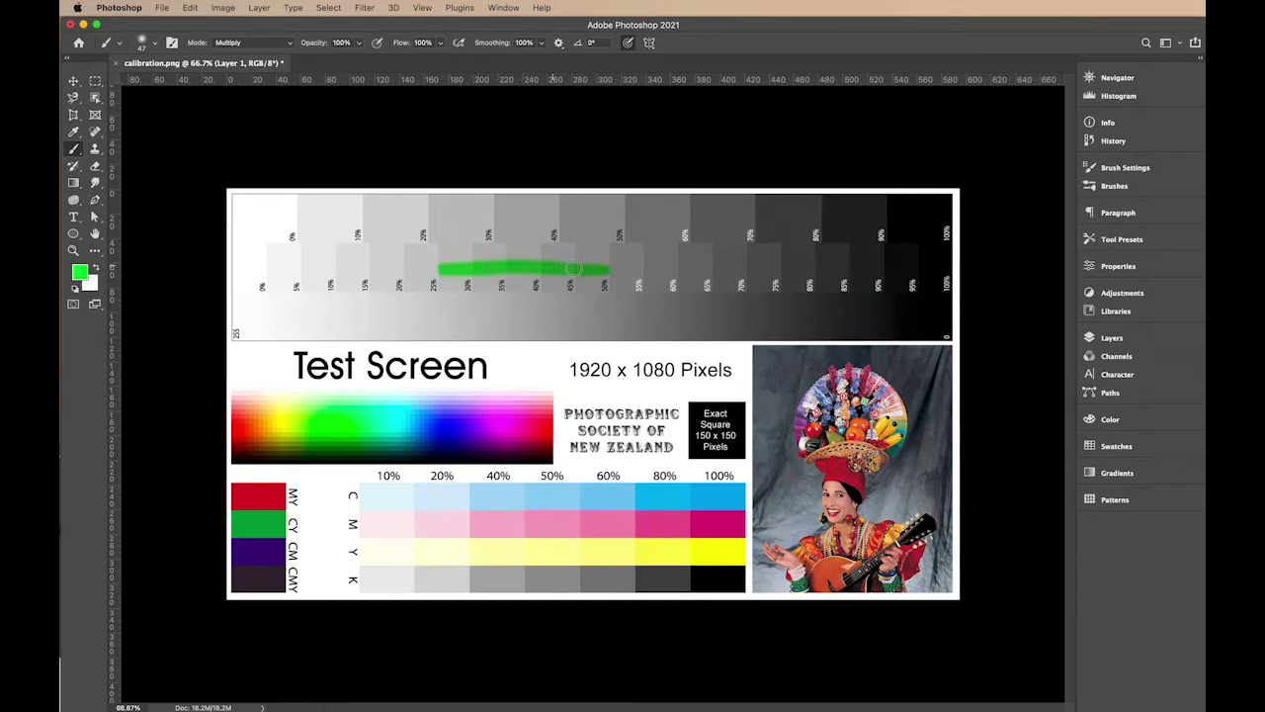
mouse_move(573, 268)
left_mouse_down()
mouse_move(604, 270)
mouse_move(470, 271)
left_mouse_up()
key("super+z")
- Set the brush blending mode to Normal, paint green over the 35% to 45% patches of the lower gray row, and undo it
left_click(241, 43)
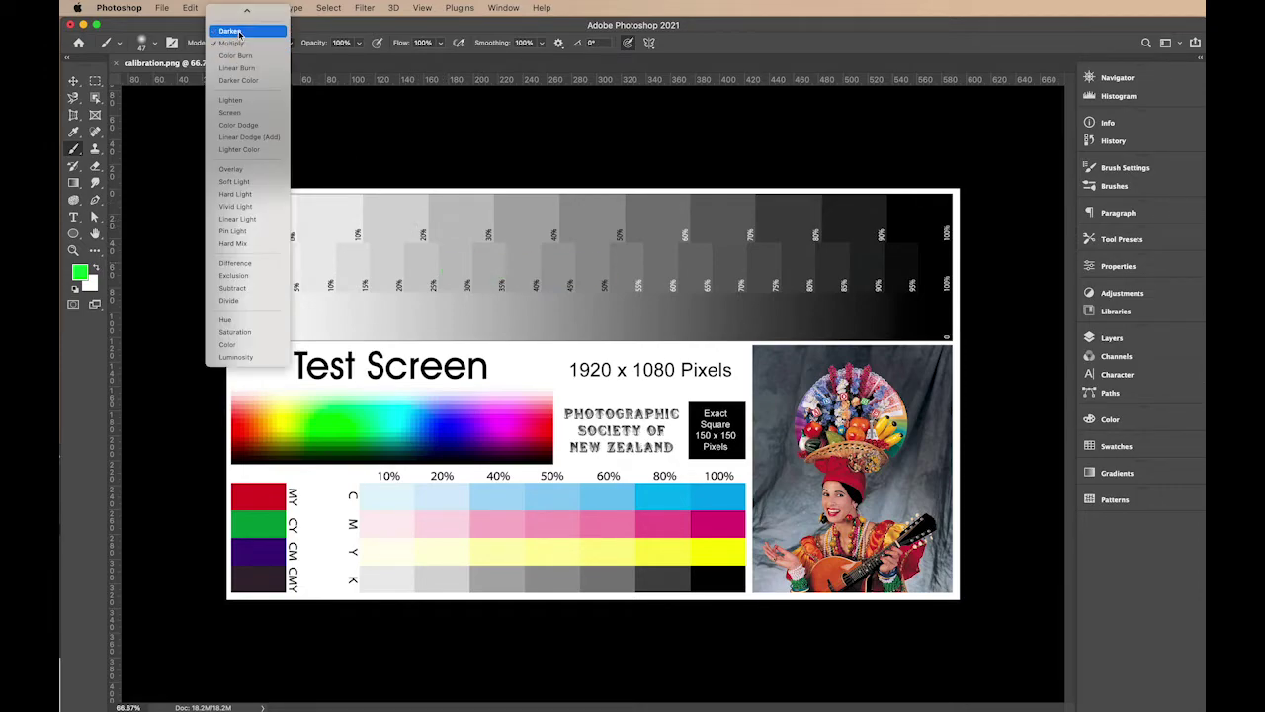
left_click(238, 14)
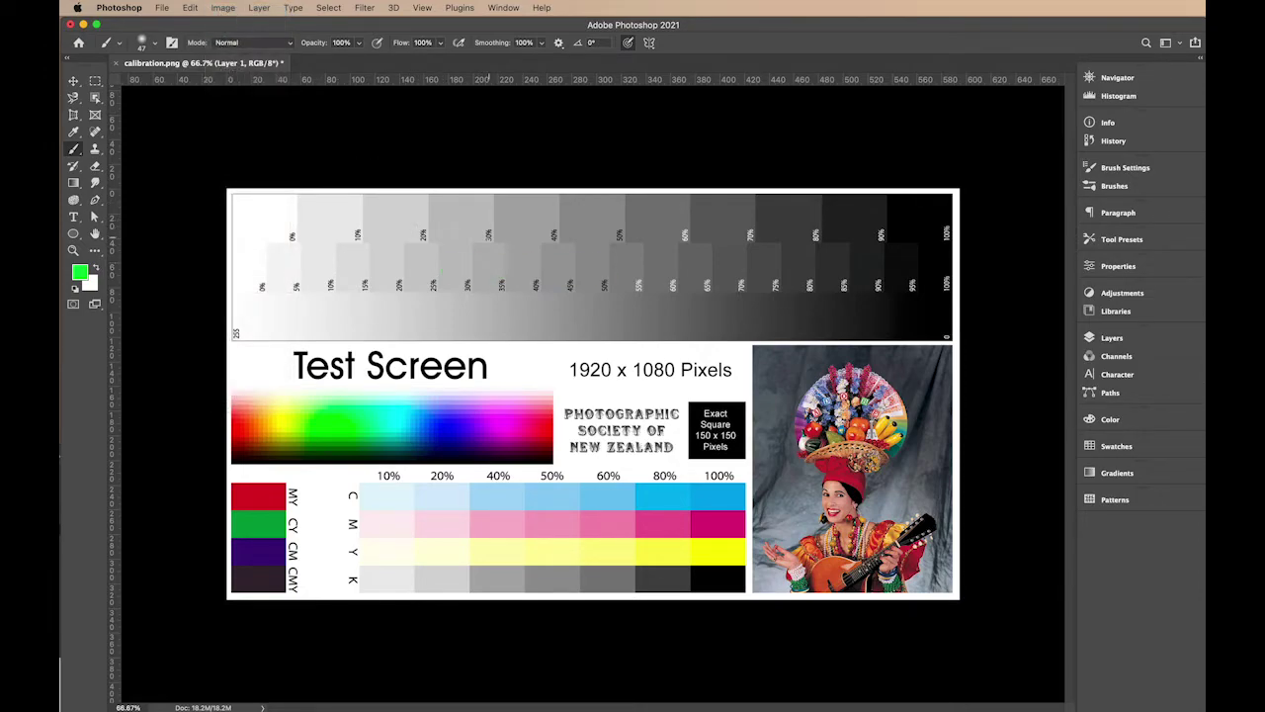
left_click_drag(477, 260, 588, 262)
mouse_move(471, 261)
left_mouse_down()
mouse_move(579, 262)
mouse_move(511, 267)
mouse_move(556, 267)
mouse_move(529, 266)
left_mouse_up()
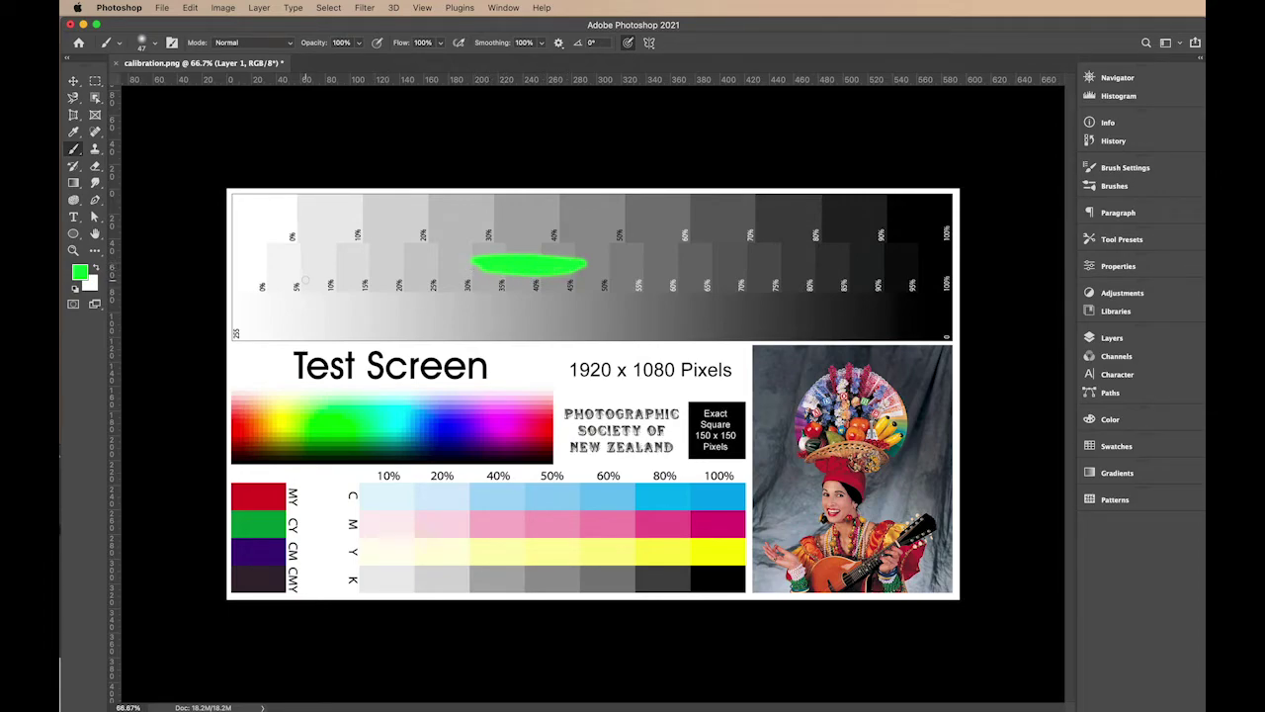
key("super+z")
- Review the brush blending modes, keeping Normal, and look over the grouped brush tool variants
left_click(247, 44)
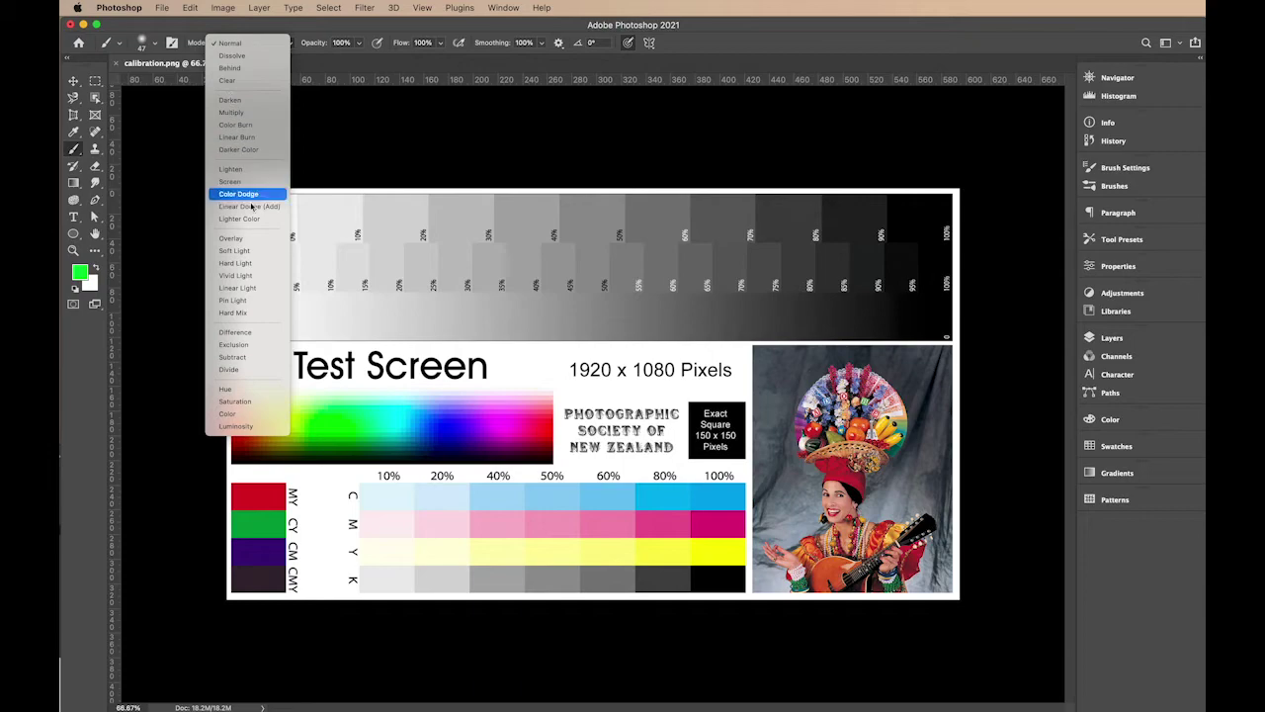
left_click(221, 43)
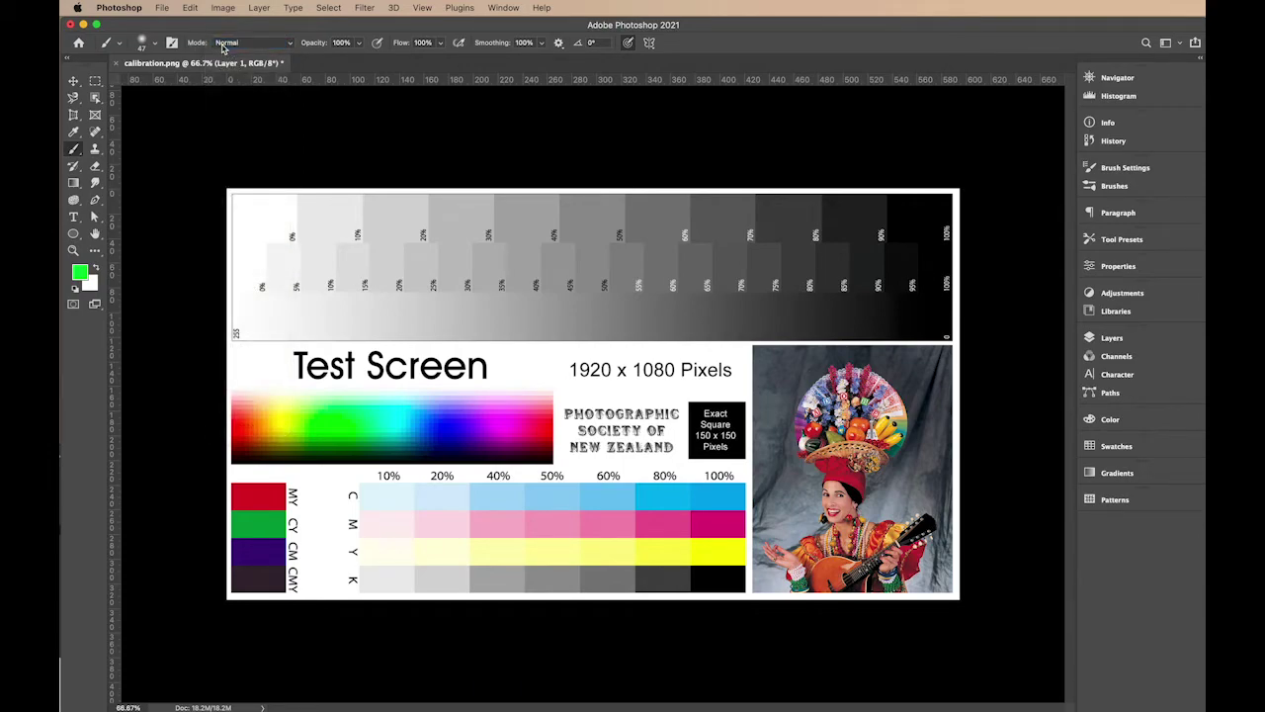
right_click(77, 151)
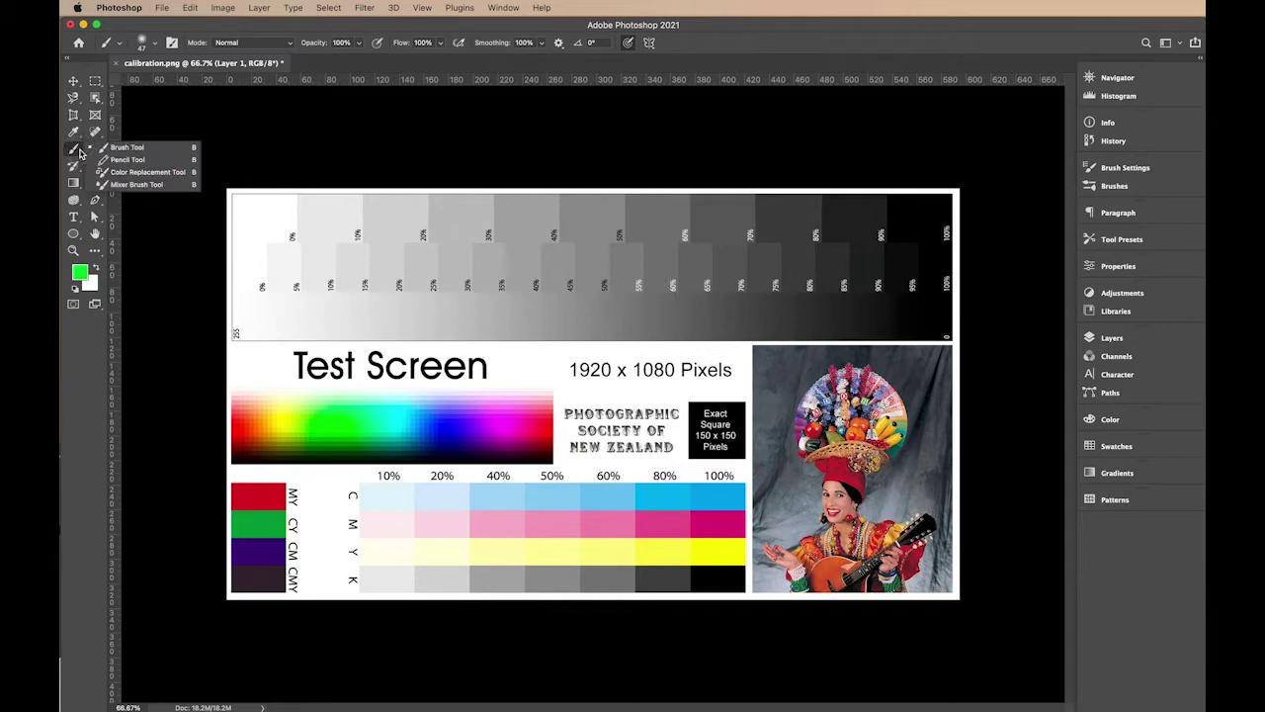
left_click(82, 153)
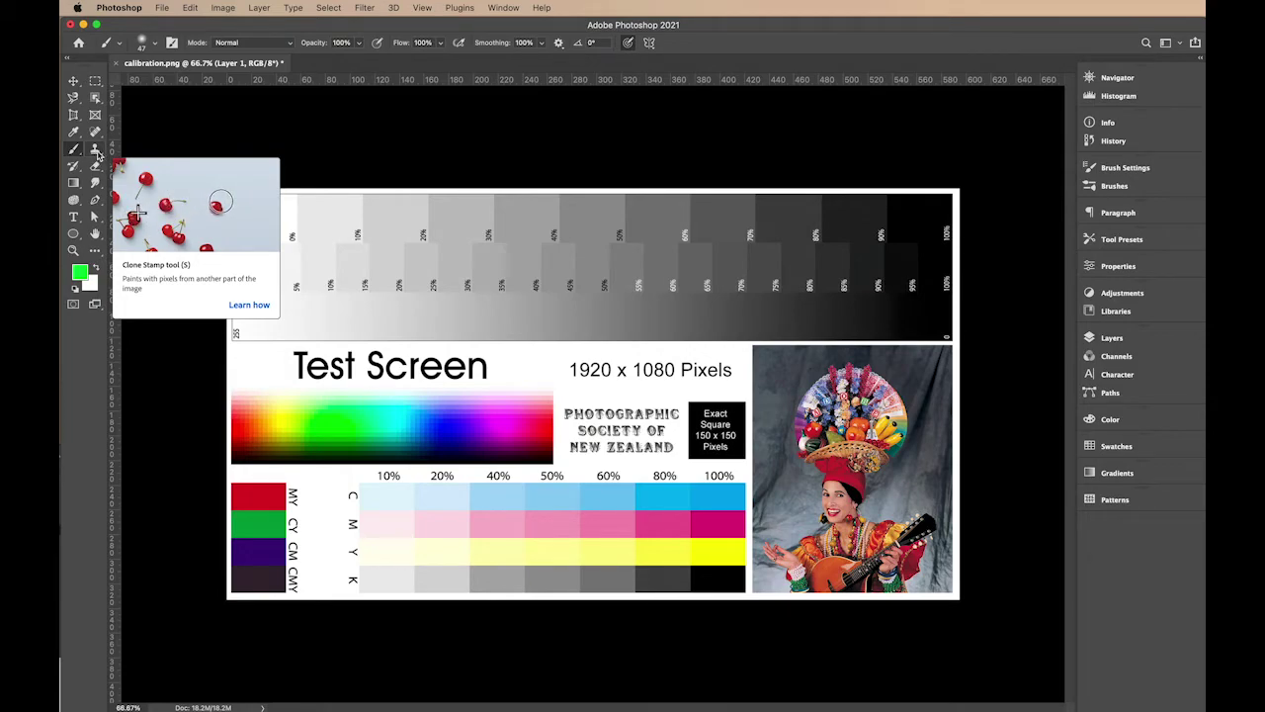
- Select the Clone Stamp tool and lower its brush hardness to the minimum
left_click(96, 153)
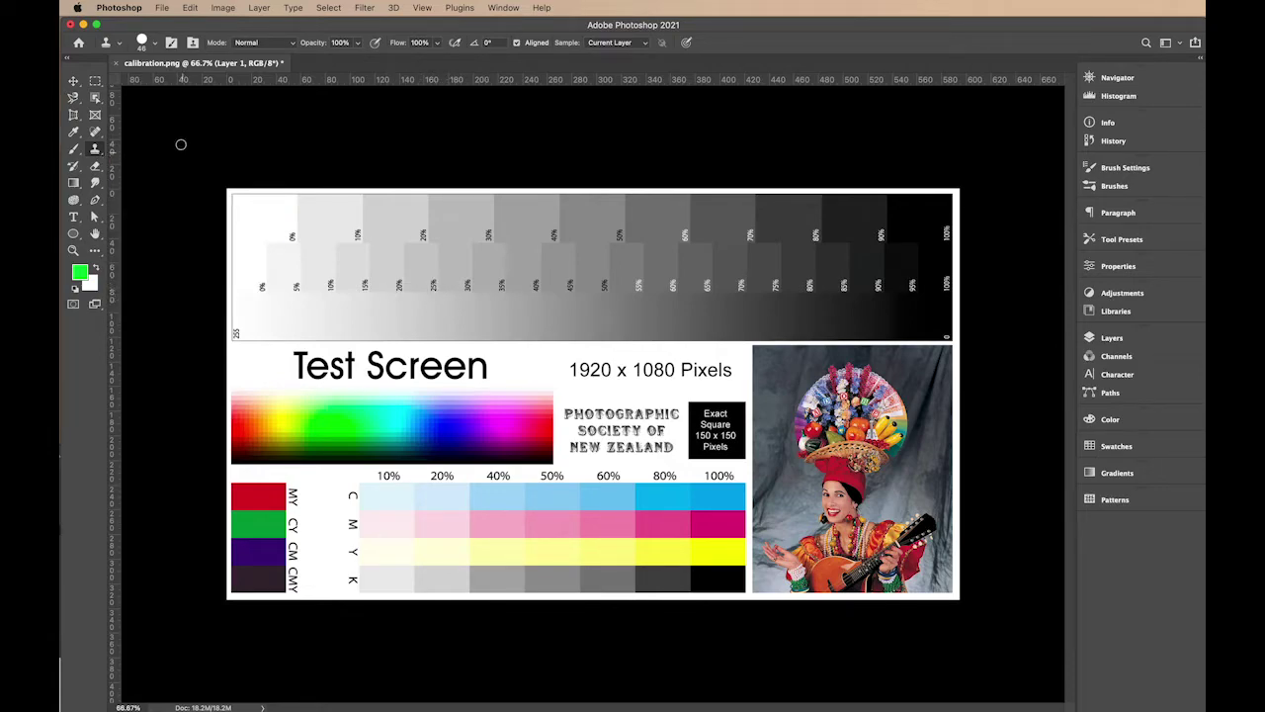
left_click(156, 44)
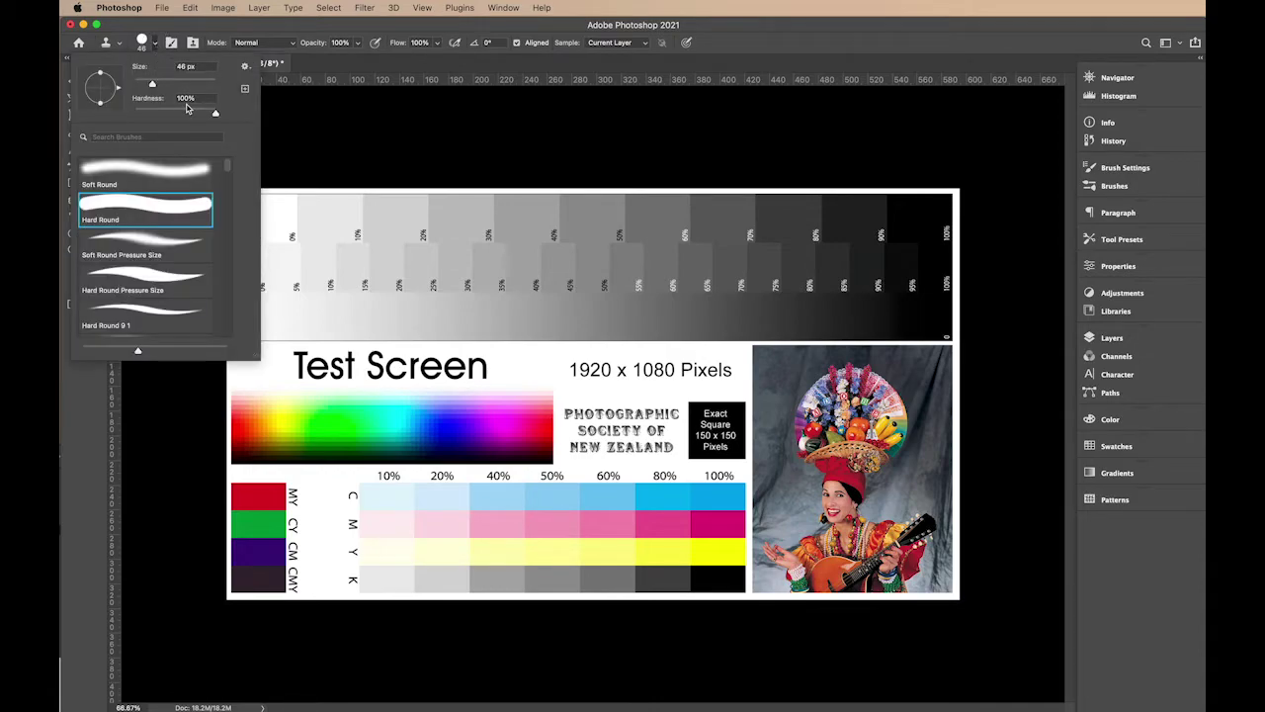
left_click_drag(215, 114, 133, 113)
left_click(155, 45)
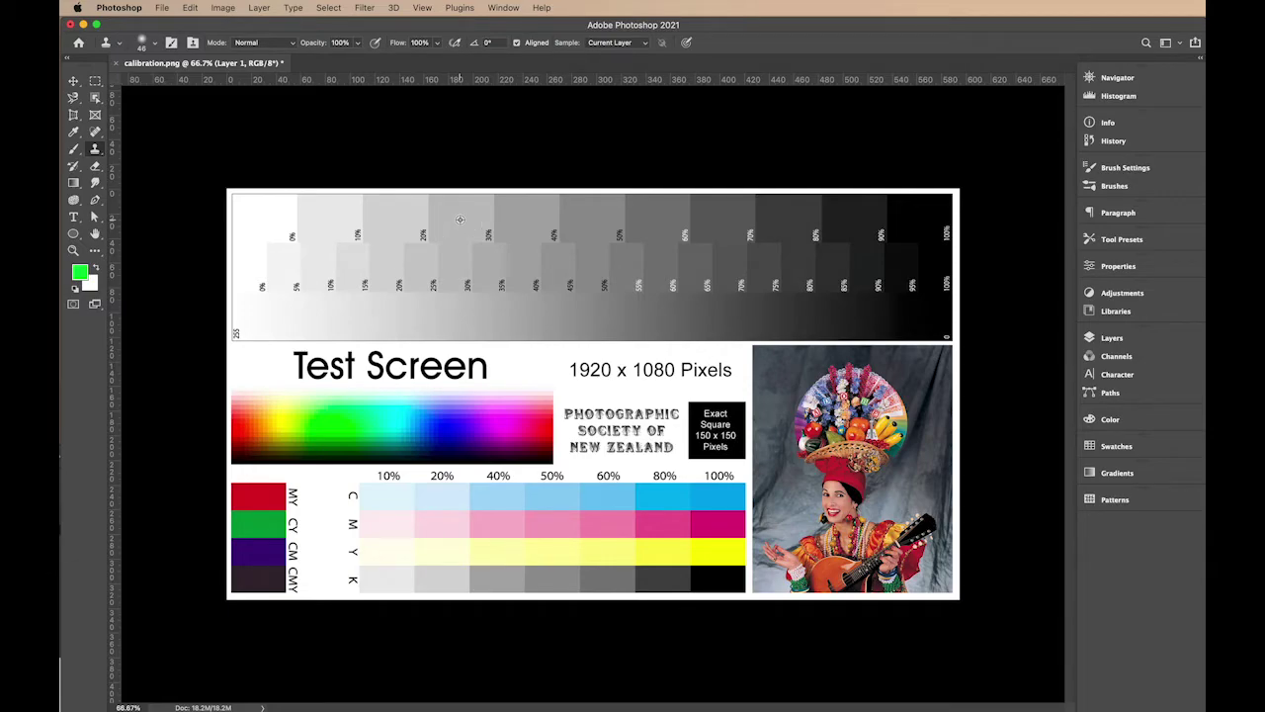
- Sample the 30% patch in the upper gray row, try cloning it near the patch's label, and undo the cloning
left_click(460, 219, "alt")
left_click(484, 225)
key("super+z")
key("super+z")
- Review the Clone Stamp variants, select the History Brush tool, and examine its variants
left_click(94, 148)
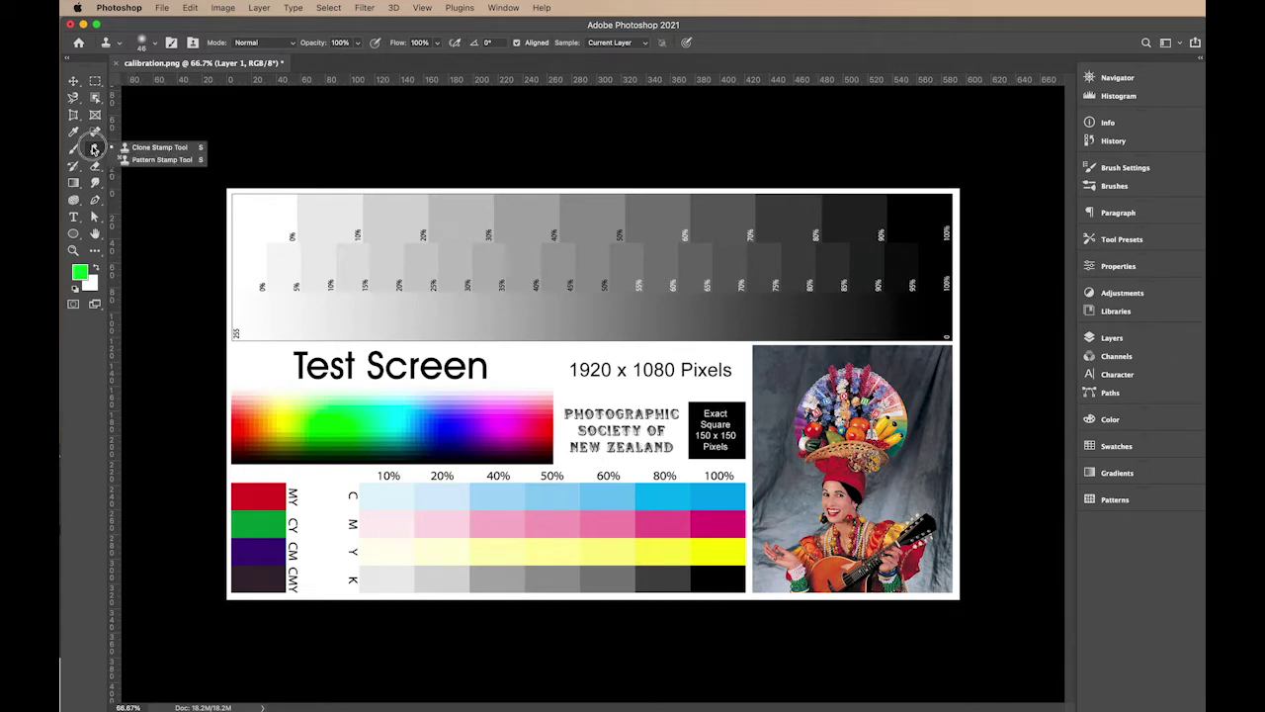
left_click(89, 151)
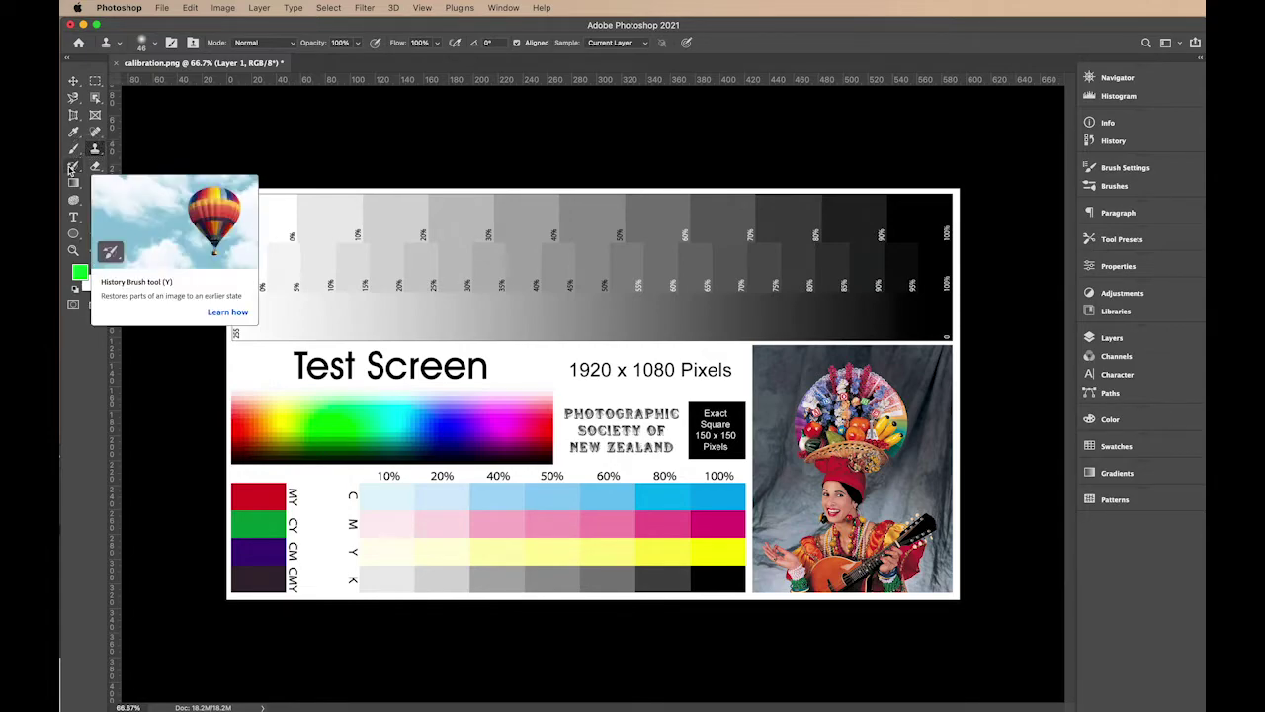
left_click(71, 168)
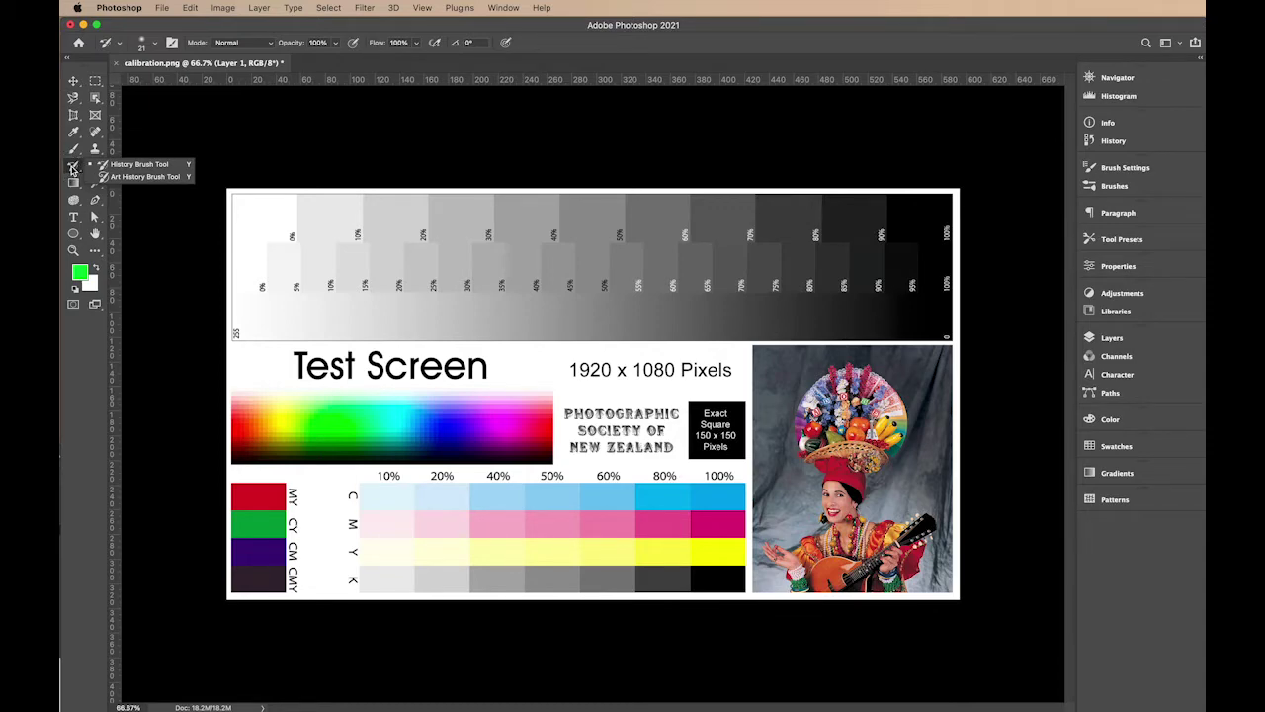
left_click(72, 168)
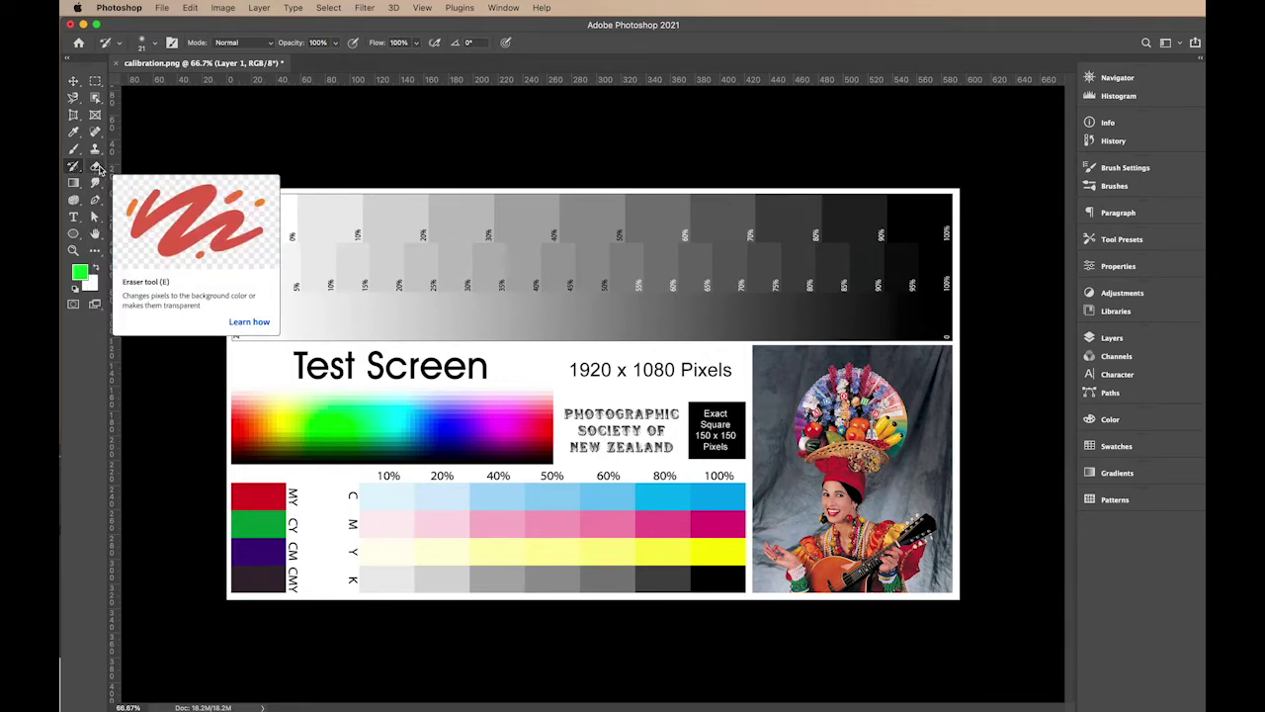
- Select the Eraser at minimum hardness, try erasing inside the upper row's 10% patch, undo it, and review the eraser variants
left_click(98, 168)
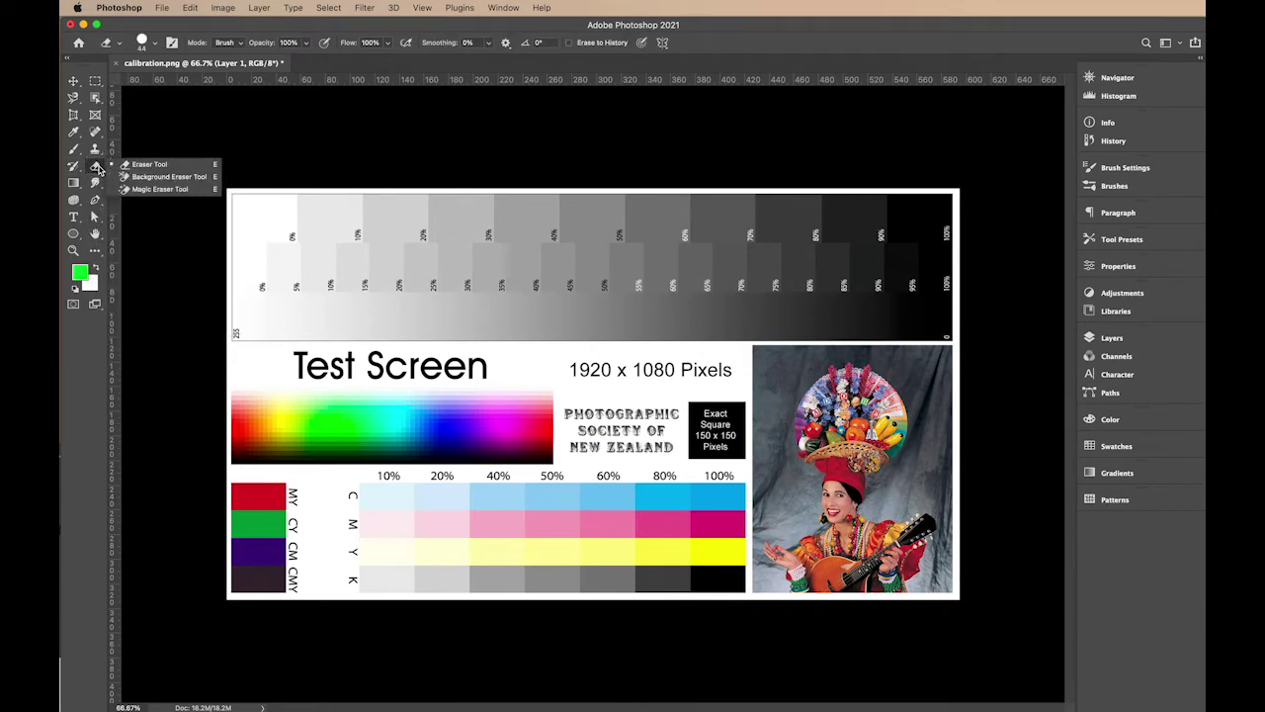
left_click(153, 44)
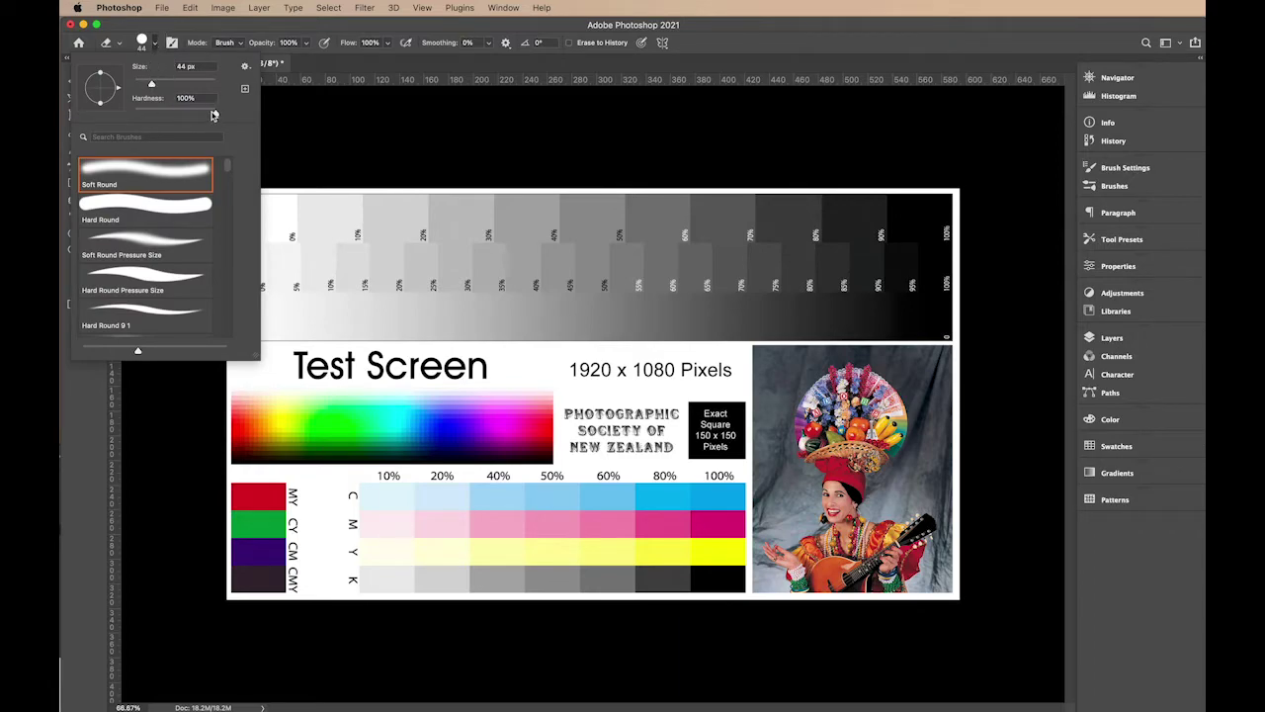
left_click_drag(216, 114, 119, 116)
left_click(156, 46)
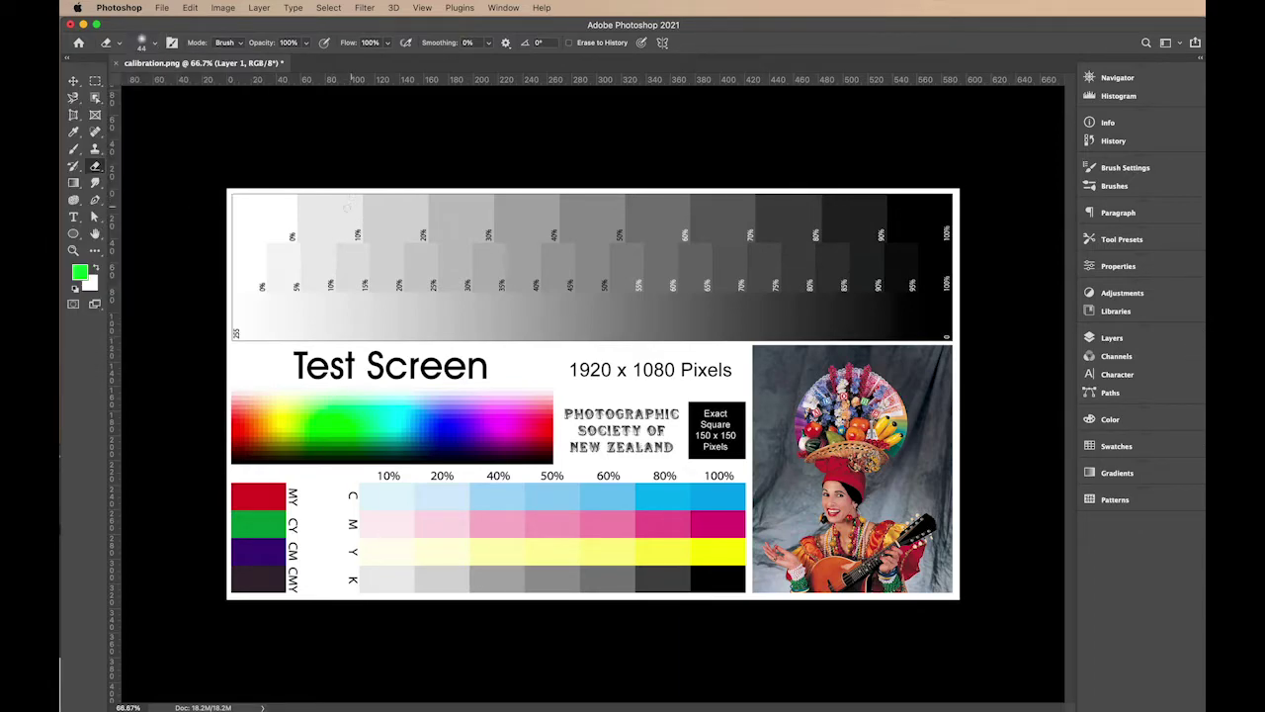
mouse_move(339, 210)
left_mouse_down()
mouse_move(385, 213)
mouse_move(307, 207)
mouse_move(367, 215)
mouse_move(319, 213)
left_mouse_up()
key("super+z")
right_click(96, 168)
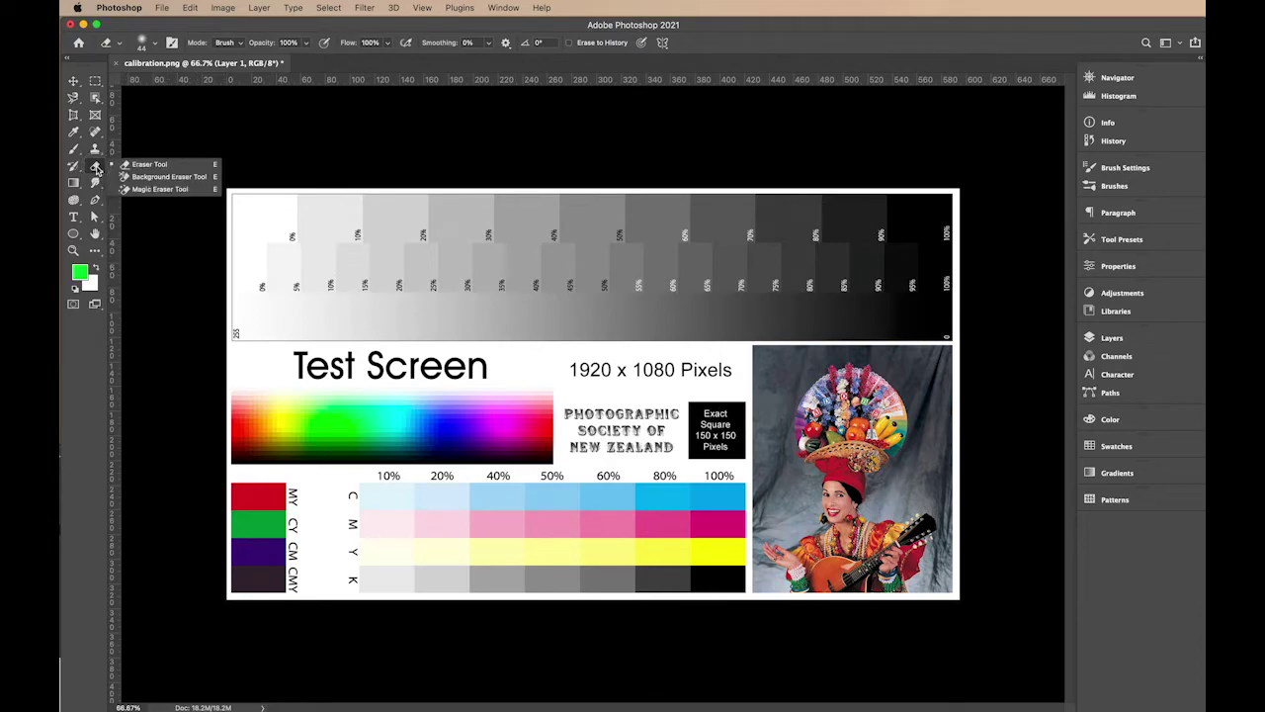
- Select the Gradient tool and choose a light blue-to-aqua preset from the Blues gradient group
left_click(73, 184)
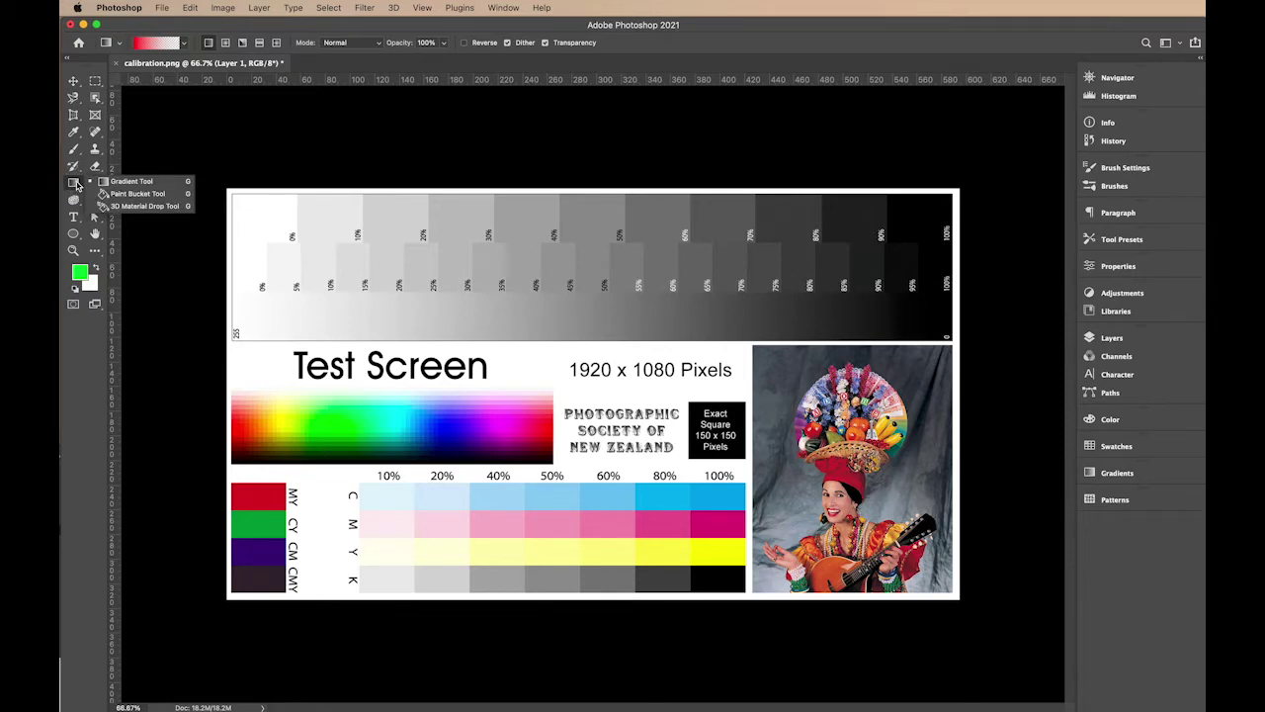
left_click(185, 44)
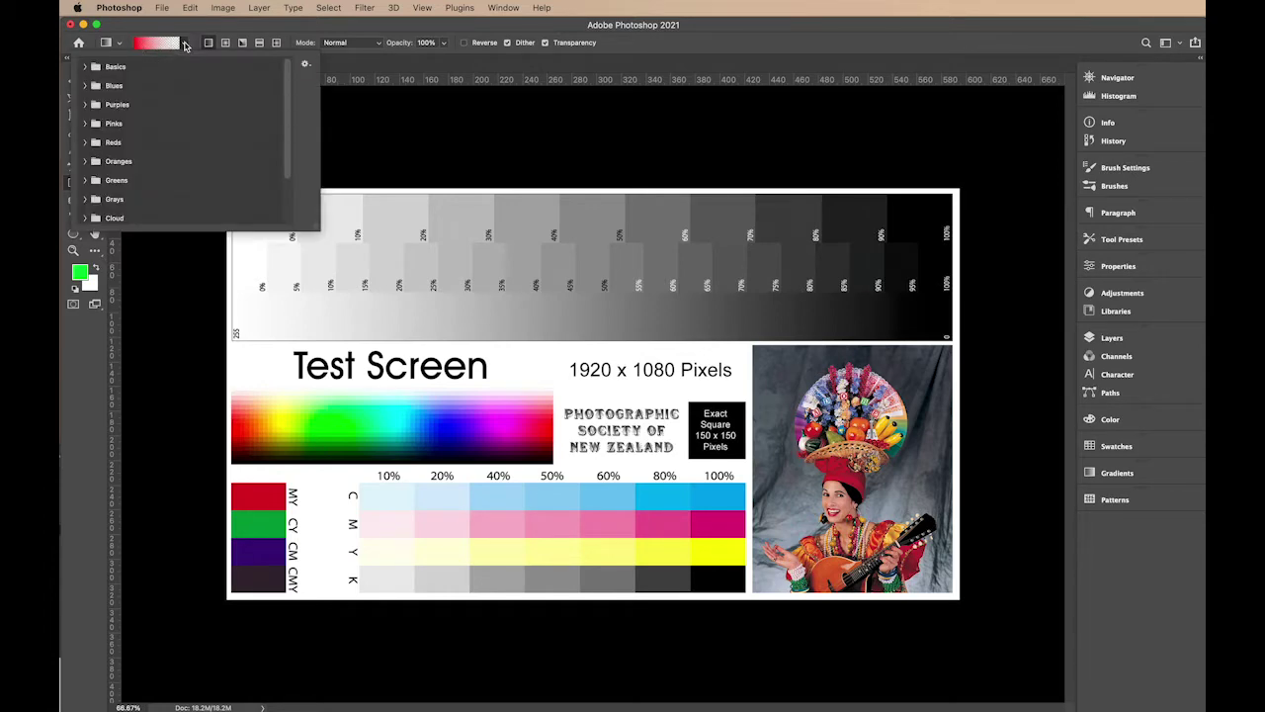
left_click(185, 43)
left_click(185, 44)
left_click(84, 66)
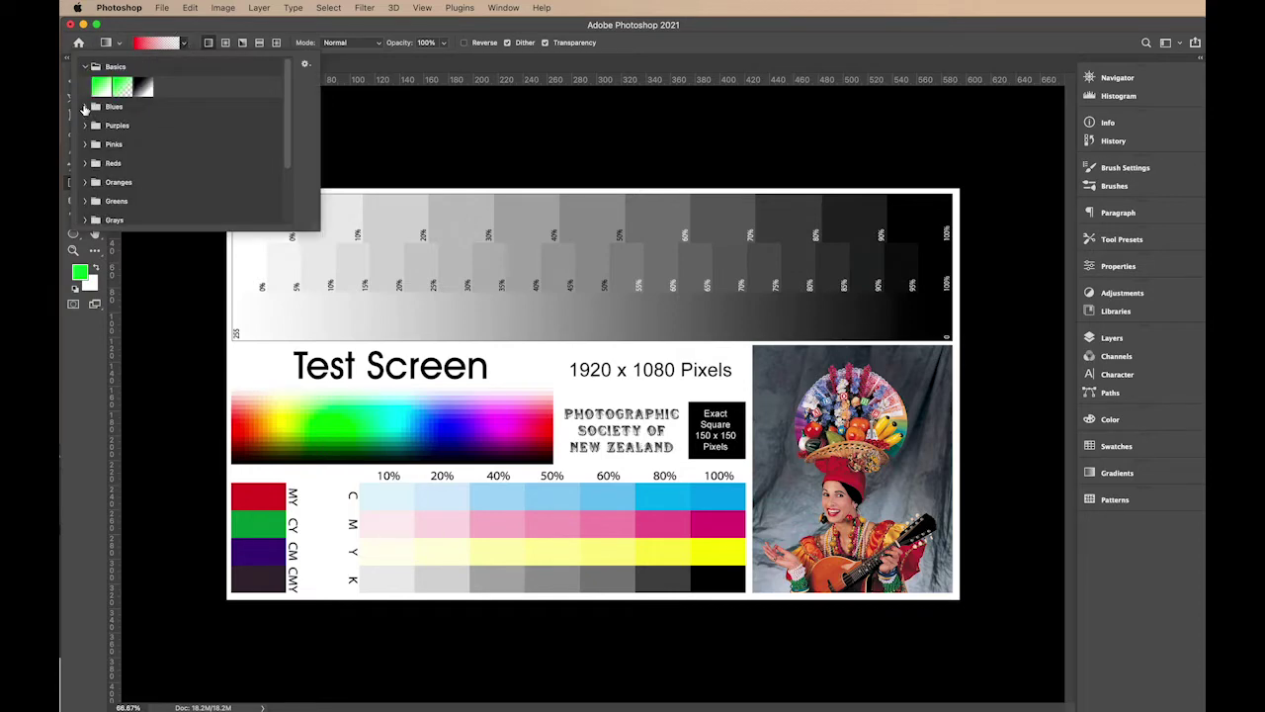
left_click(85, 105)
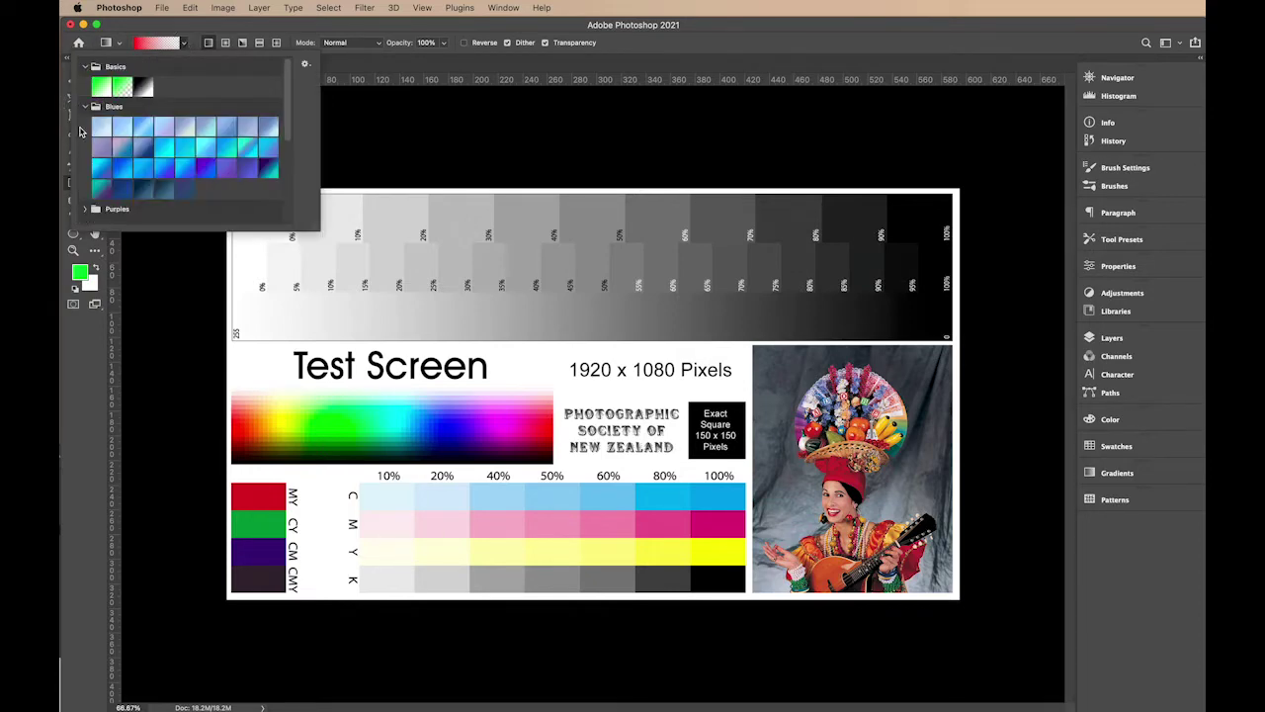
left_click(206, 128)
left_click(183, 45)
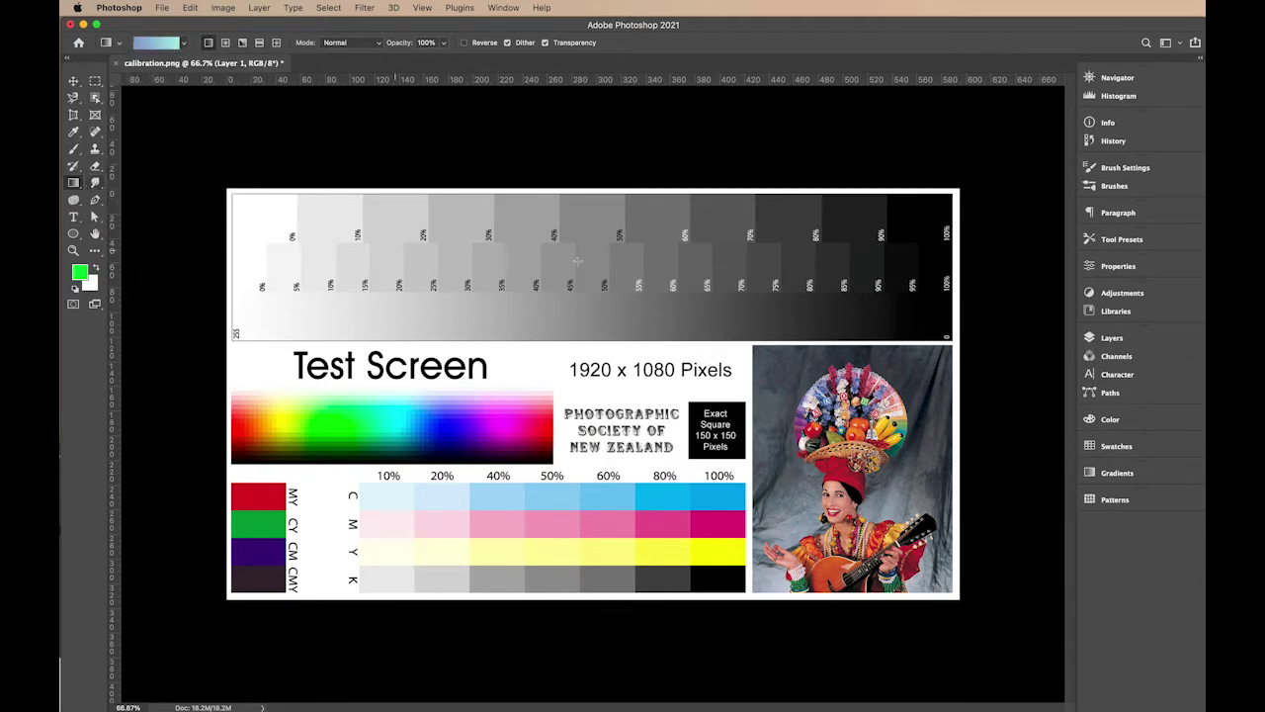
- Try a vertical linear gradient across the calibration image, undo it, and review the Gradient tool's variants
left_click_drag(566, 203, 565, 452)
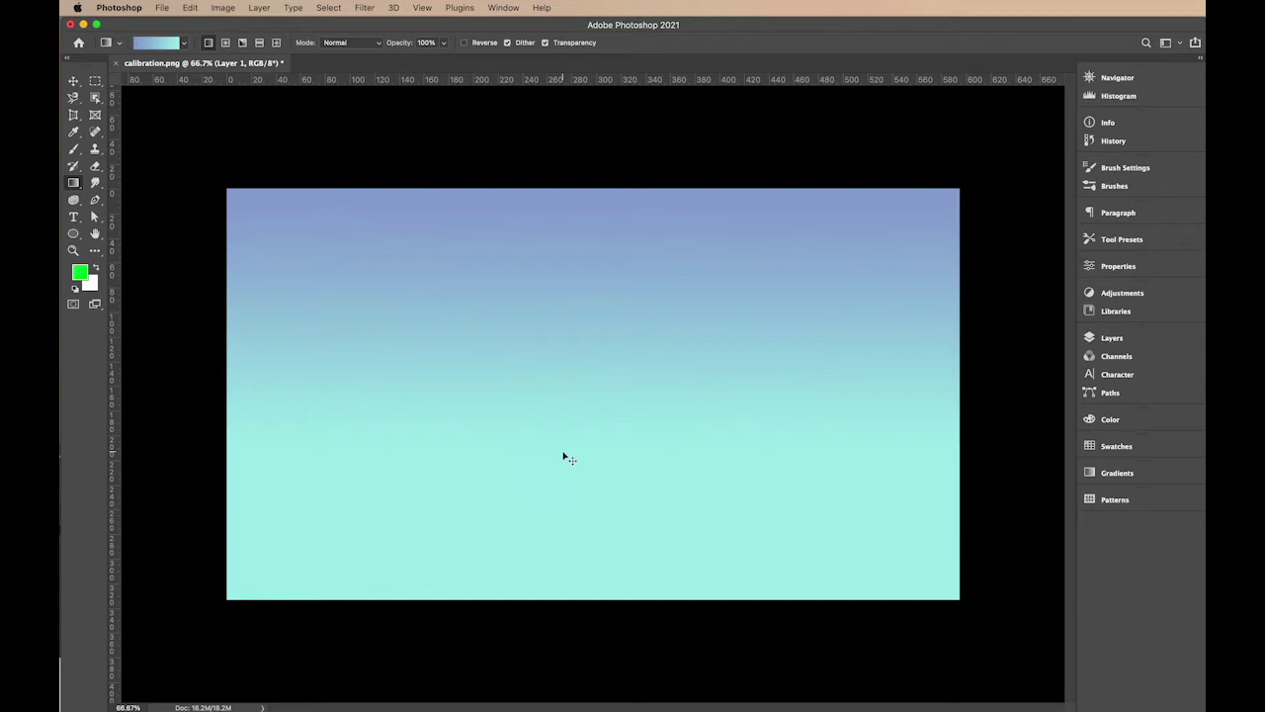
key("super+z")
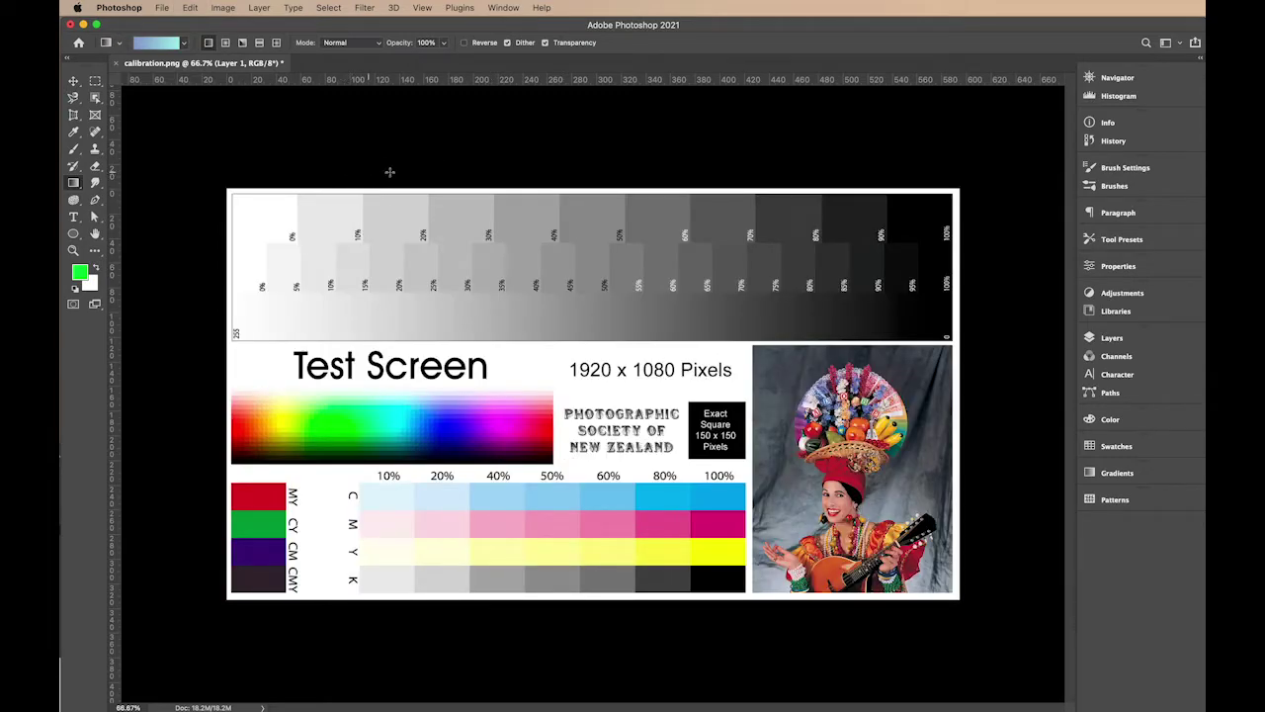
left_click(75, 184)
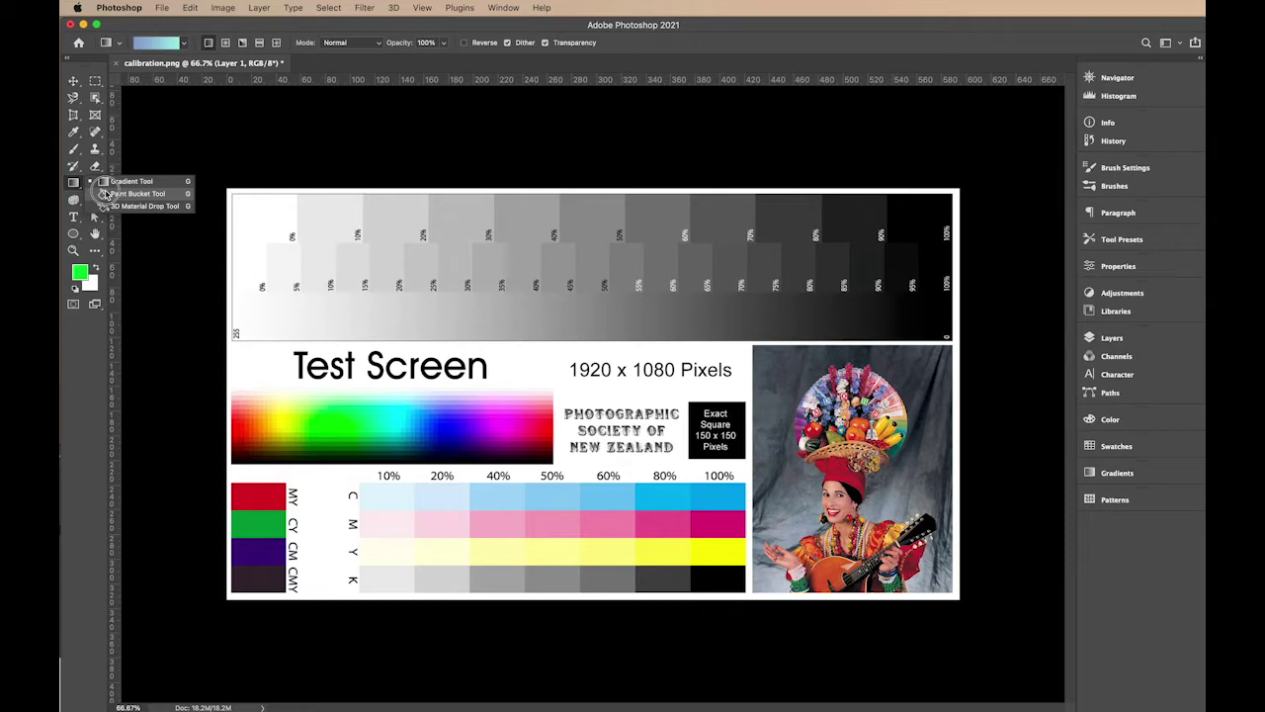
left_click(74, 184)
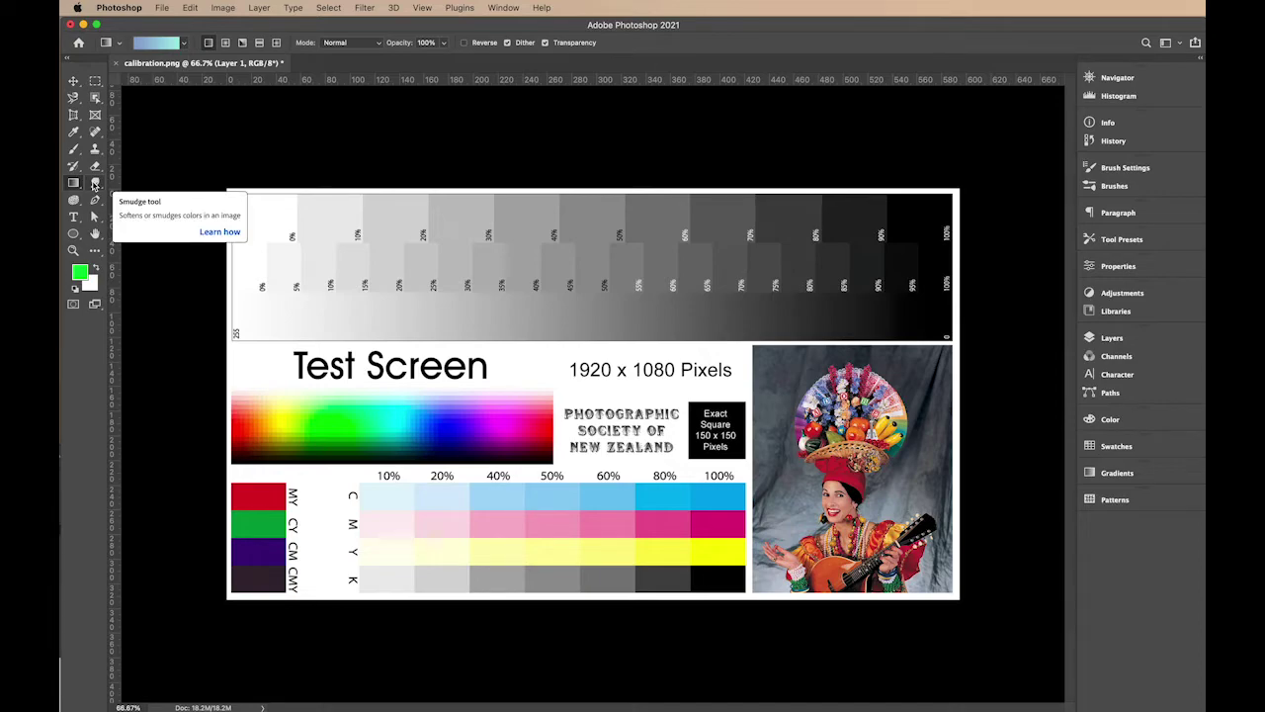
- Select the Smudge tool, try smudging the 0% label in the upper gray row, and undo the stroke
left_click(95, 185)
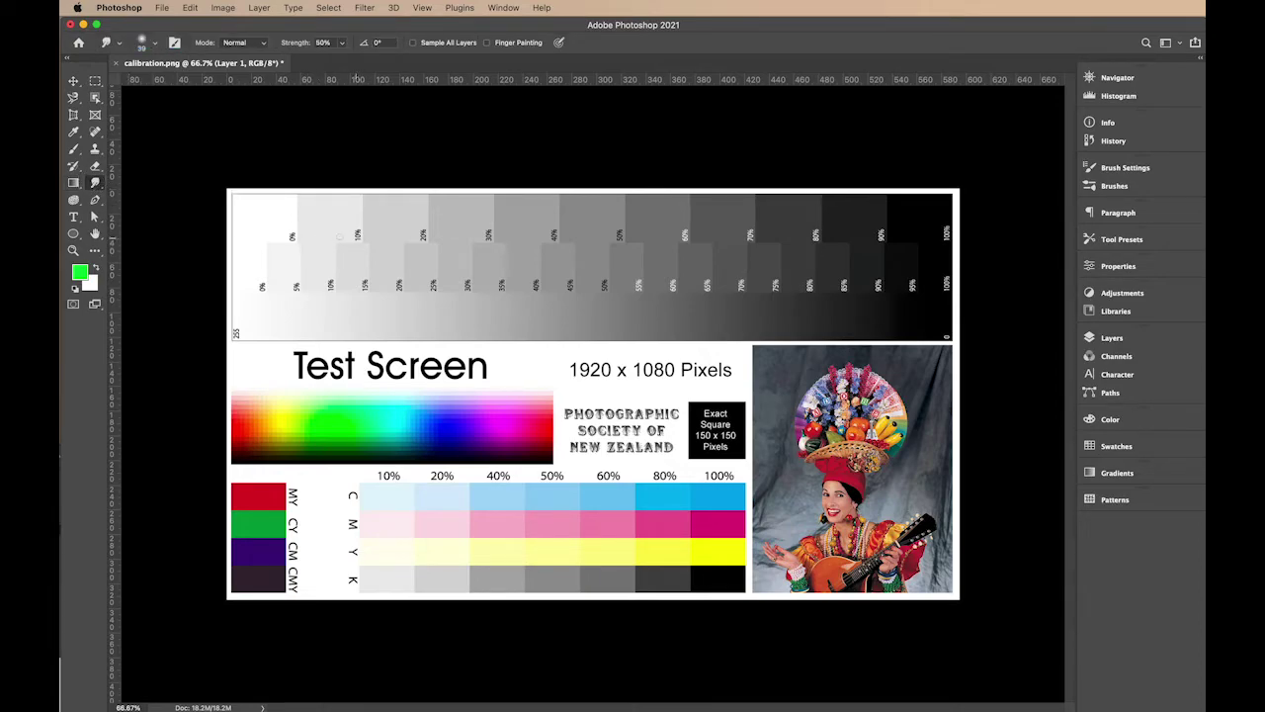
mouse_move(296, 237)
left_mouse_down()
mouse_move(259, 242)
mouse_move(384, 250)
mouse_move(297, 242)
left_mouse_up()
key("super+z")
- Switch from the Smudge tool to the Sharpen tool and review the Blur, Sharpen and Smudge variants
left_click(99, 184)
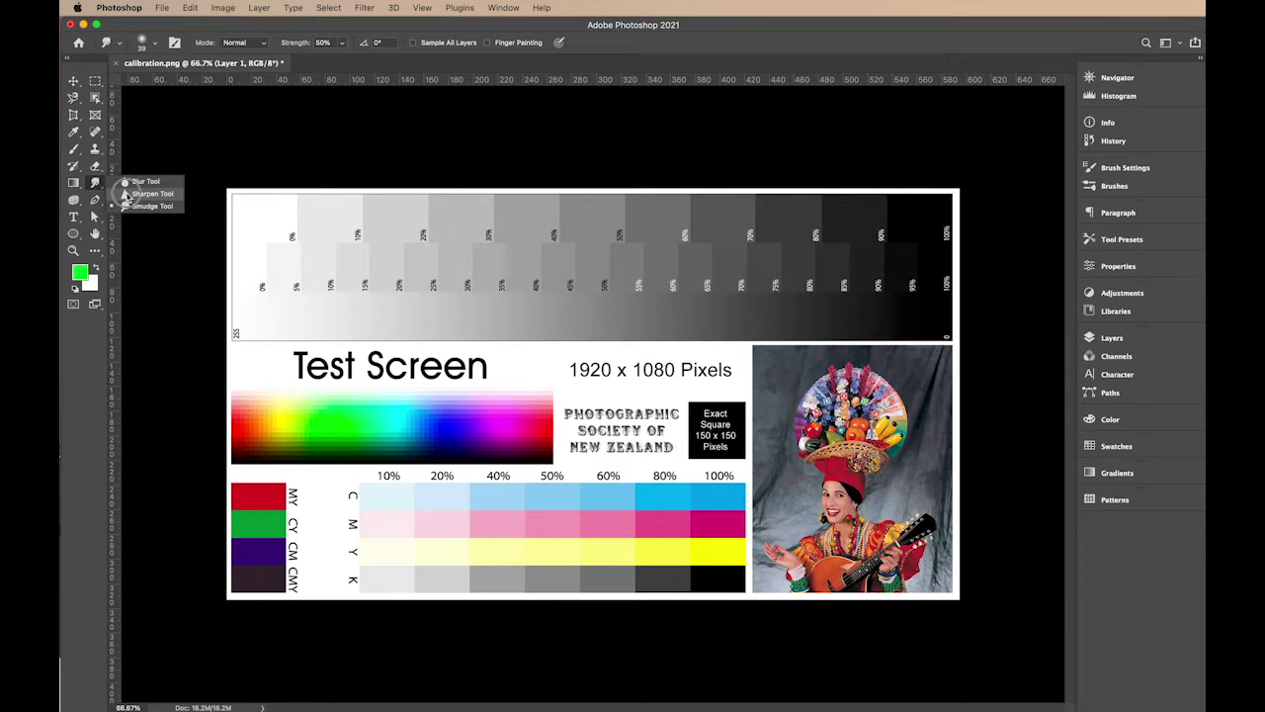
left_click(128, 194)
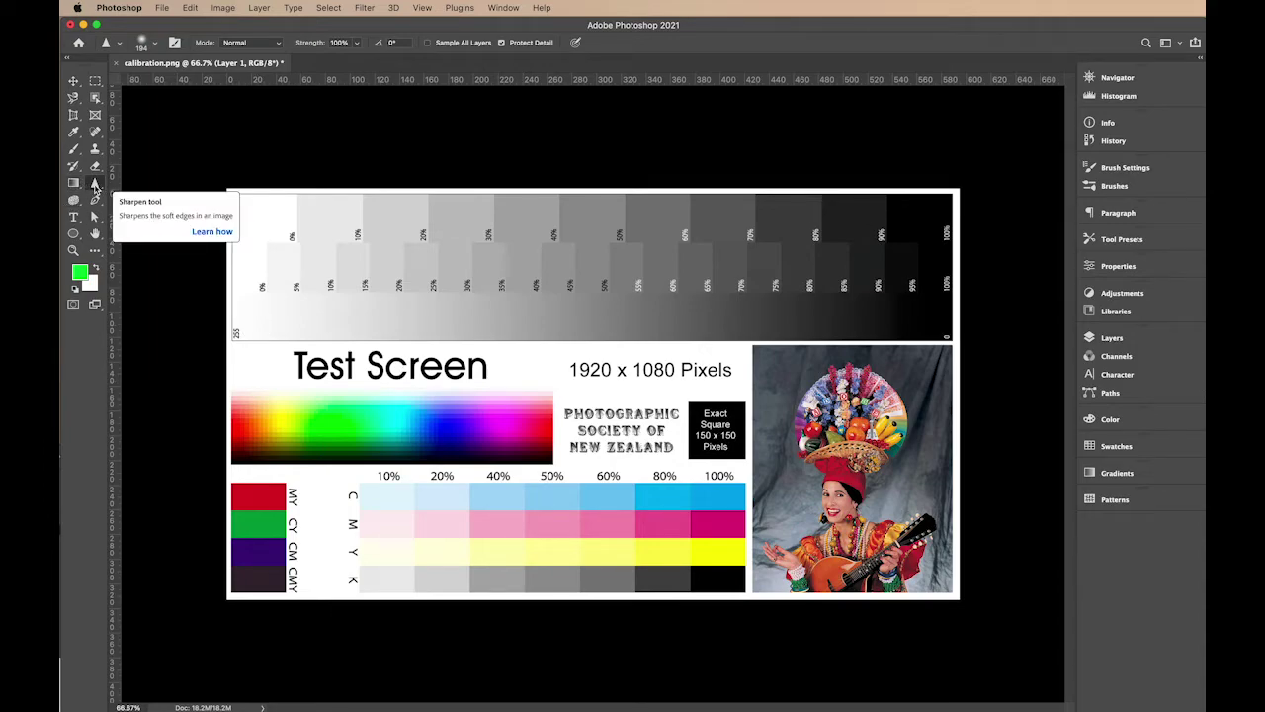
right_click(95, 187)
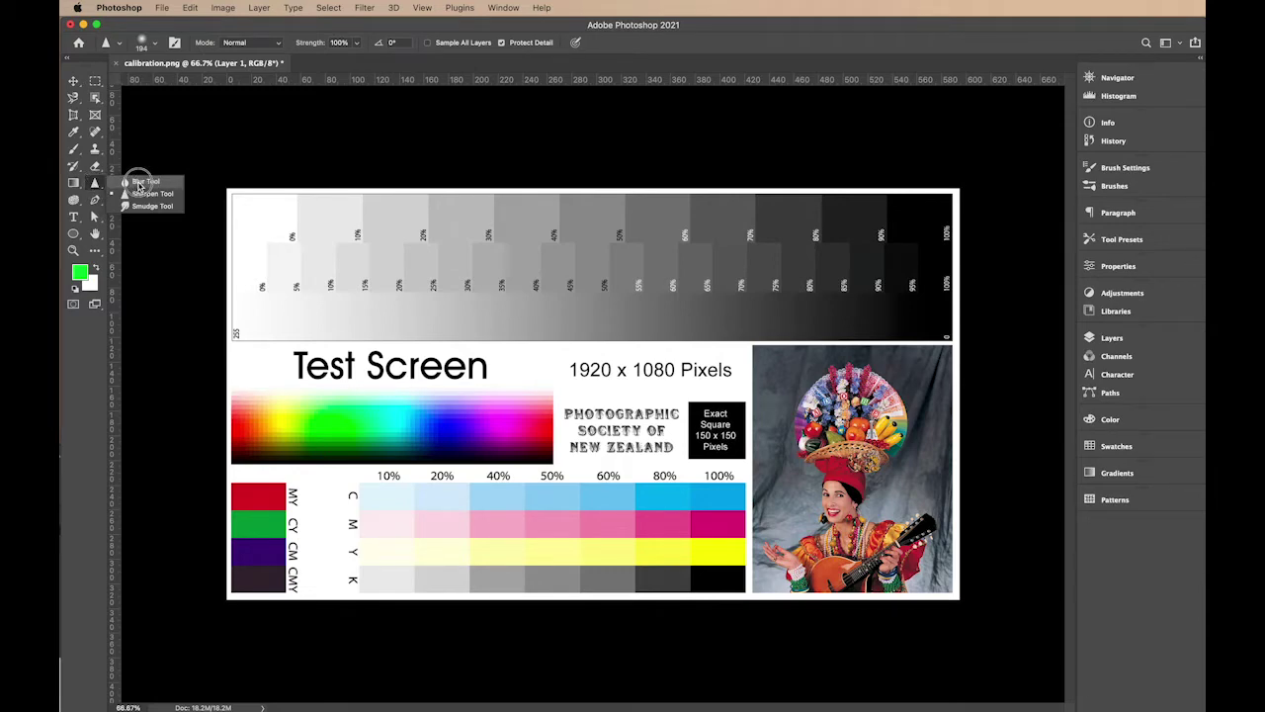
- Select the Dodge tool, try lightening the portrait's gray backdrop beside the headdress, and undo the lightening
left_click(73, 201)
right_click(73, 203)
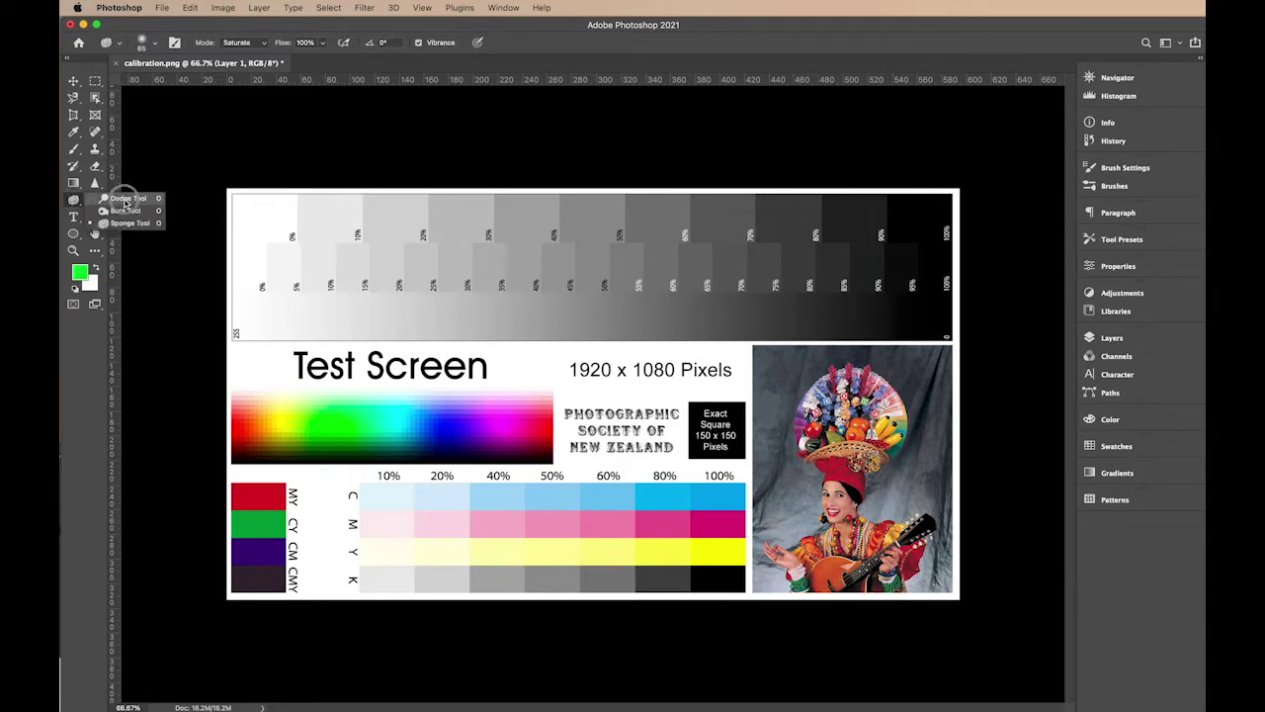
left_click(113, 201)
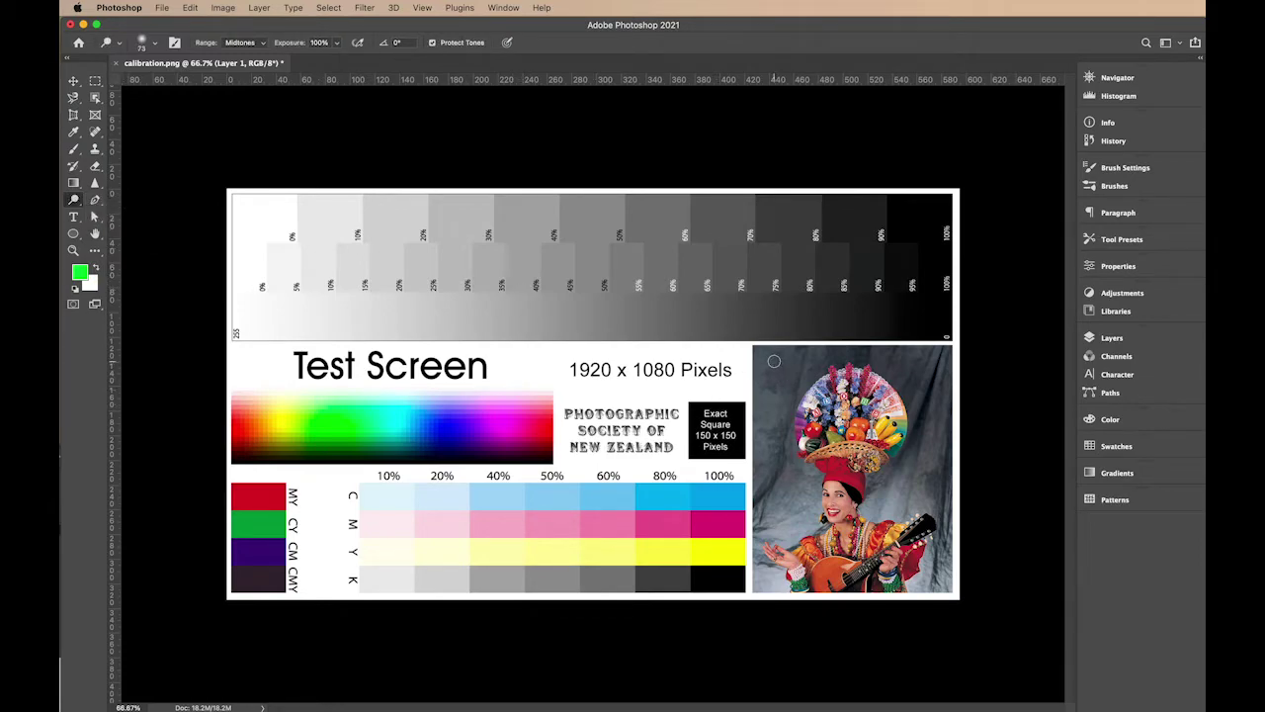
mouse_move(795, 402)
left_mouse_down()
mouse_move(776, 402)
mouse_move(785, 398)
left_mouse_up()
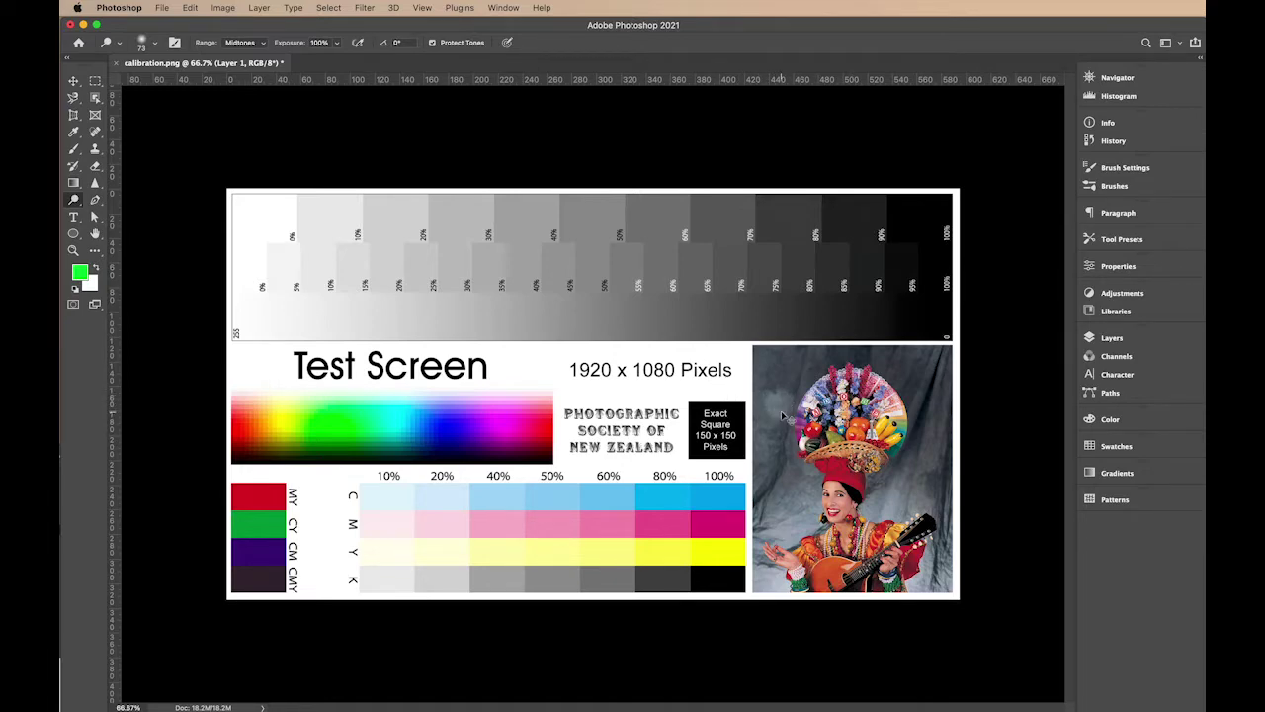
key("super+z")
mouse_move(780, 387)
left_mouse_down()
mouse_move(777, 461)
mouse_move(785, 382)
mouse_move(789, 442)
mouse_move(777, 378)
mouse_move(774, 453)
mouse_move(769, 372)
mouse_move(765, 452)
mouse_move(777, 373)
mouse_move(790, 446)
mouse_move(791, 401)
mouse_move(773, 433)
mouse_move(784, 389)
mouse_move(775, 424)
left_mouse_up()
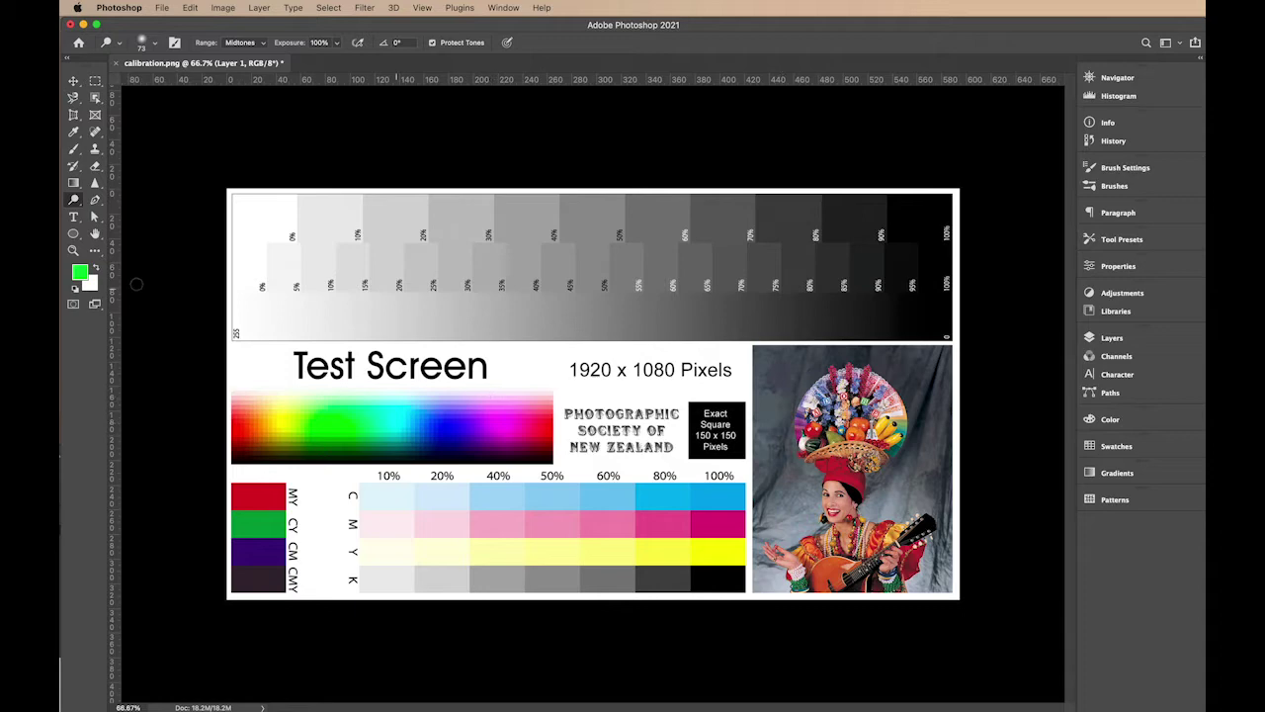
- Select the Burn tool with a 91 px brush and 100% exposure, and try darkening the portrait's backdrop beside the headdress
left_click(73, 200)
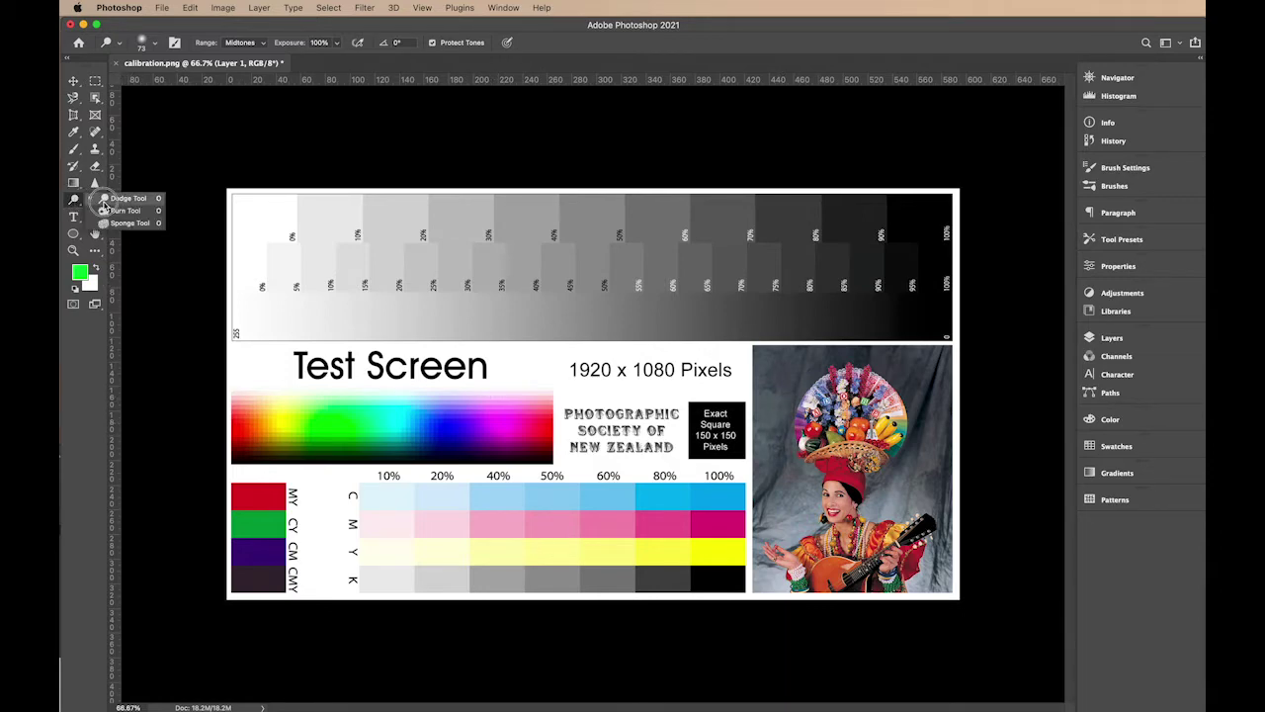
left_click(124, 210)
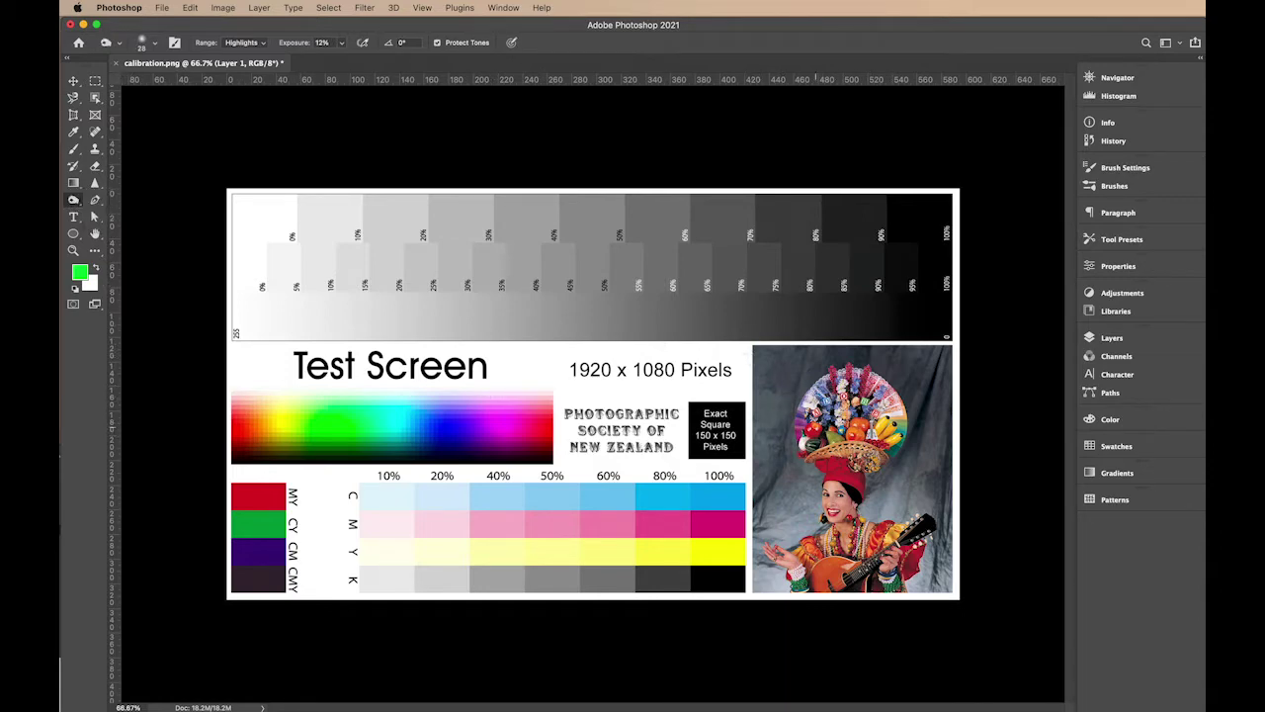
left_click(154, 42)
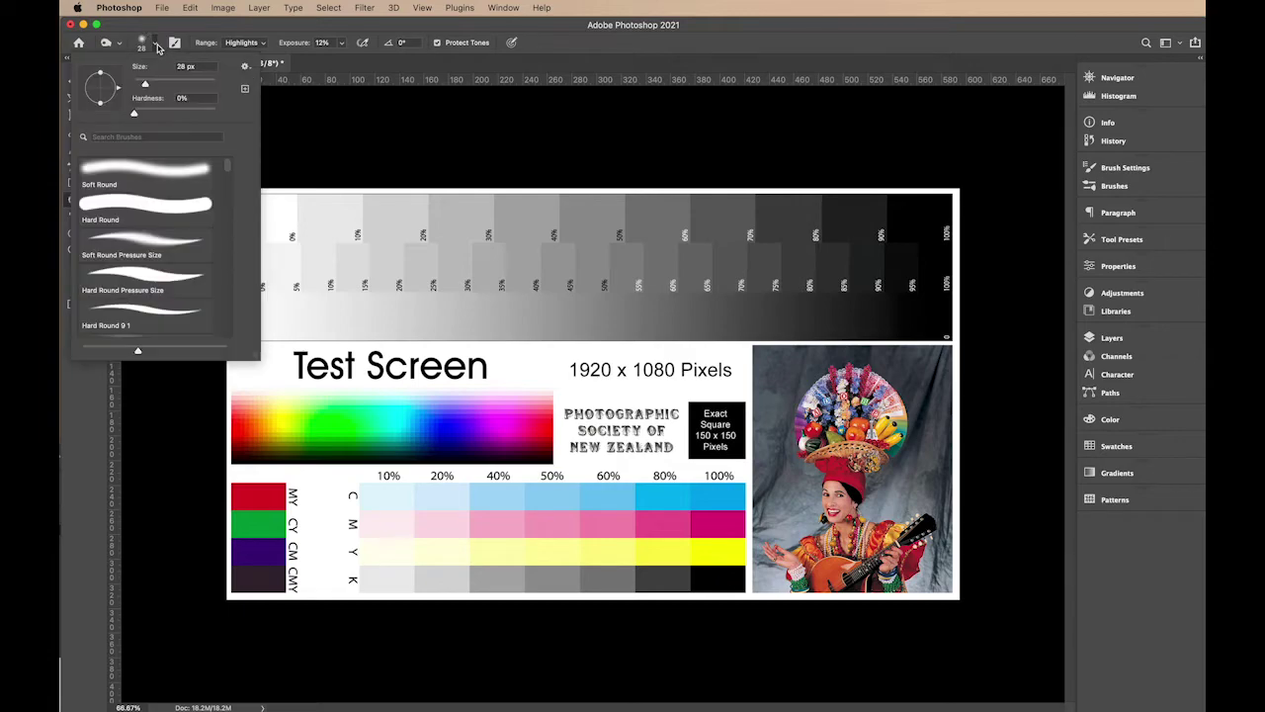
left_click_drag(147, 87, 171, 87)
left_click(154, 44)
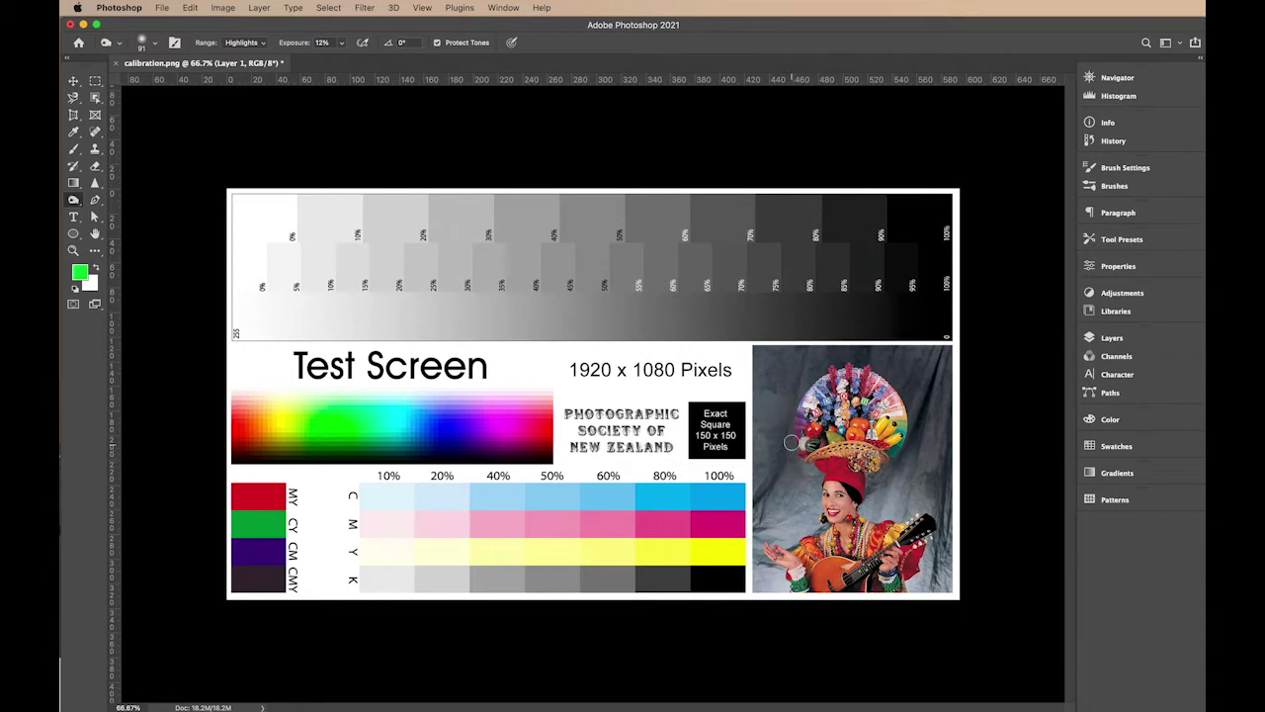
left_click(341, 42)
left_click_drag(341, 57, 418, 68)
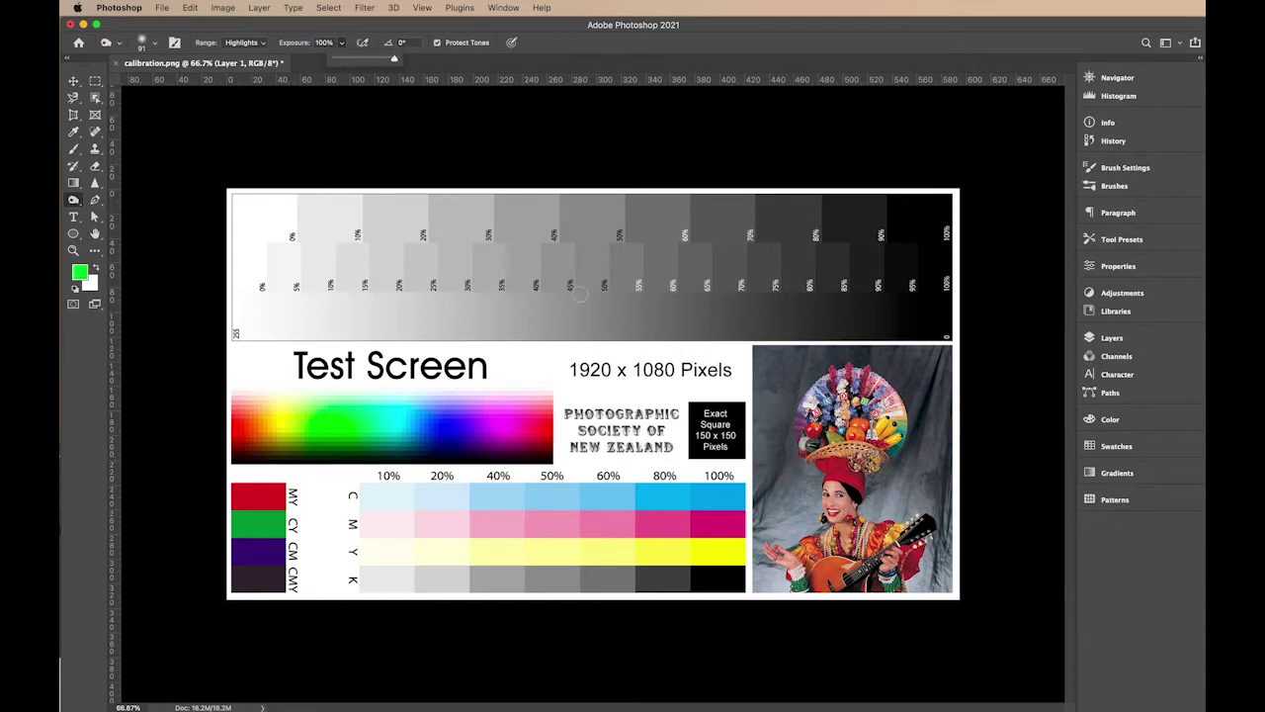
left_click(775, 423)
mouse_move(776, 423)
left_mouse_down()
mouse_move(782, 456)
mouse_move(772, 455)
mouse_move(801, 465)
mouse_move(801, 435)
mouse_move(798, 445)
left_mouse_up()
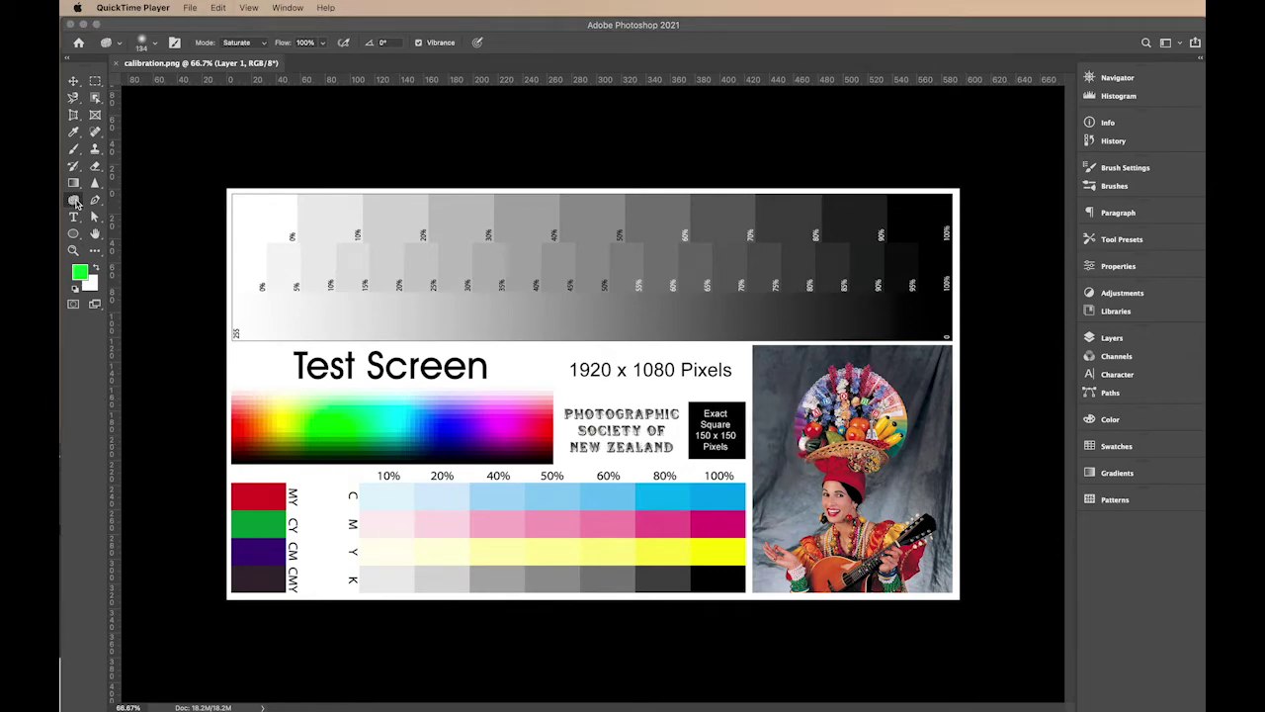
- Select the Sponge tool in Saturate mode, try saturating the woman's red headwrap, and undo the stroke
left_click(74, 201)
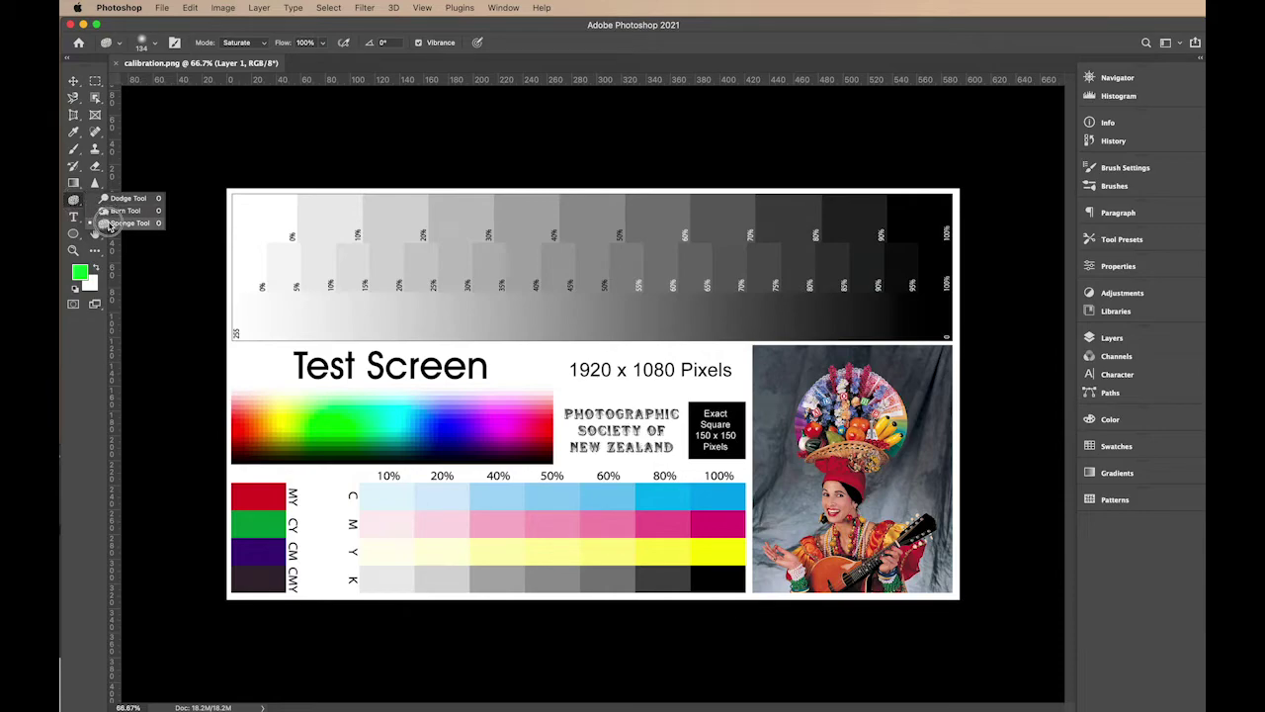
left_click(114, 223)
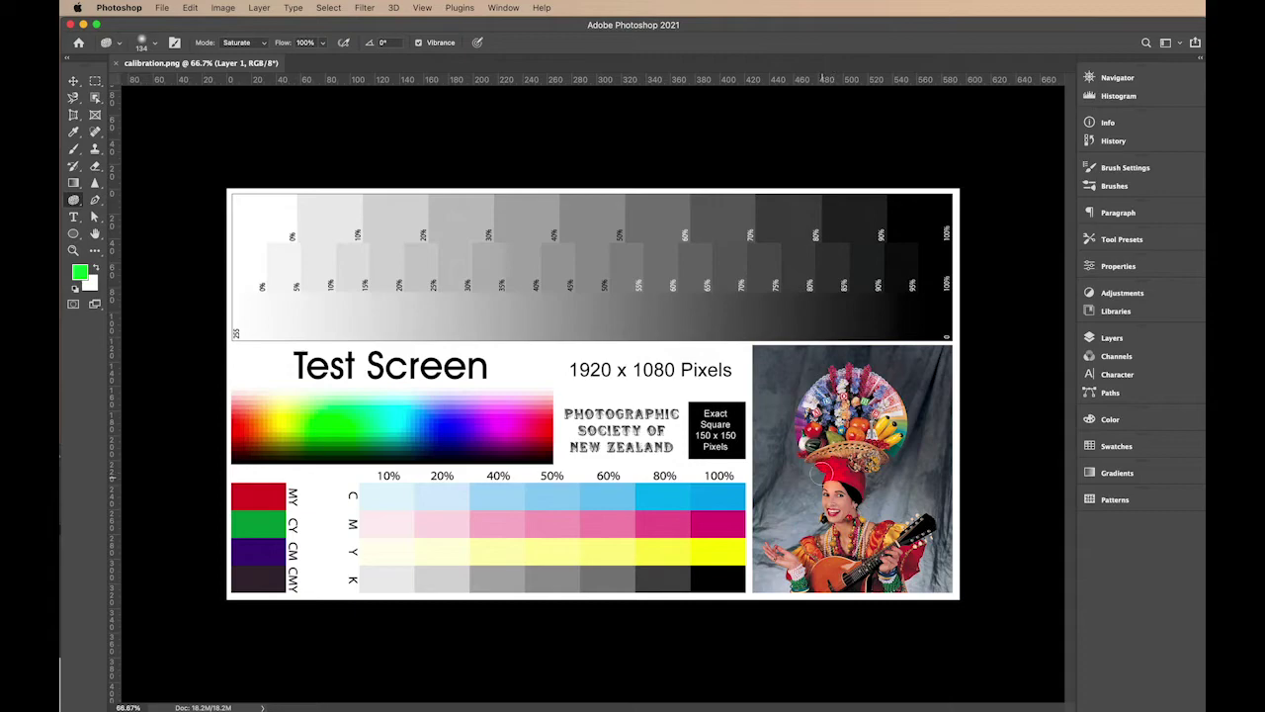
left_click_drag(852, 478, 837, 472)
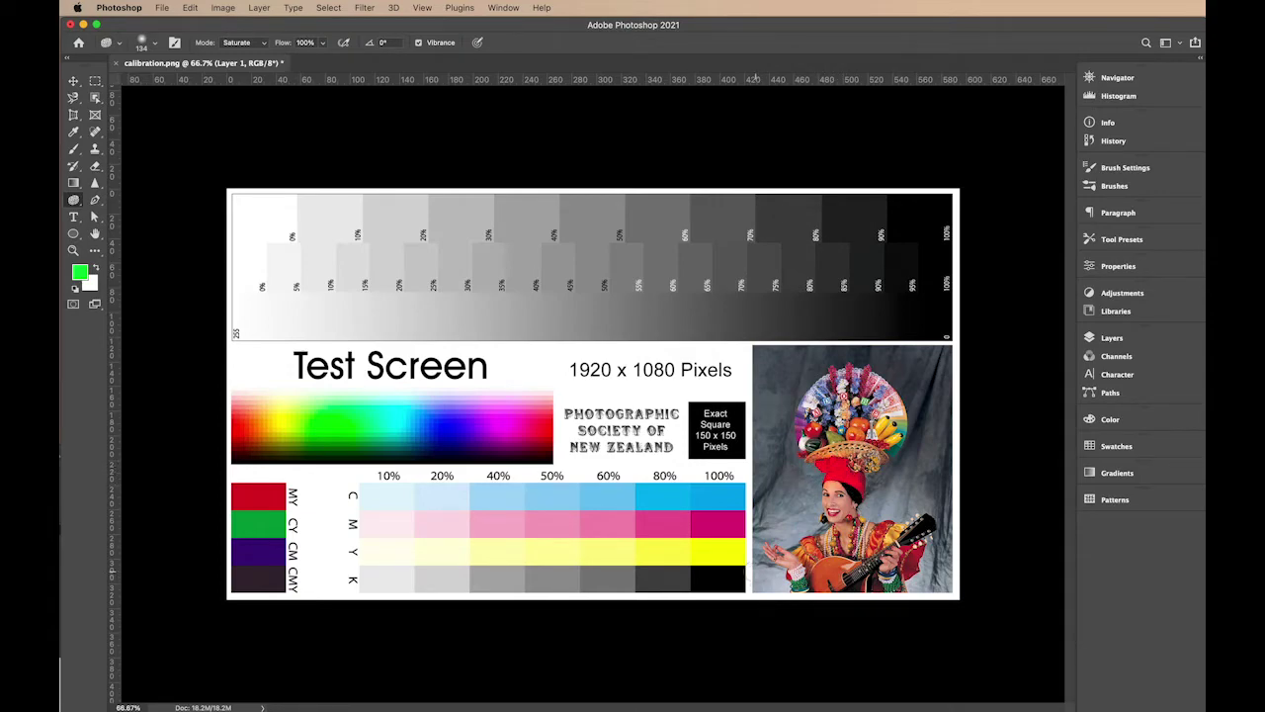
key("super+z")
- Select the Pen tool and review its Freeform, Curvature and anchor point variants
left_click(97, 202)
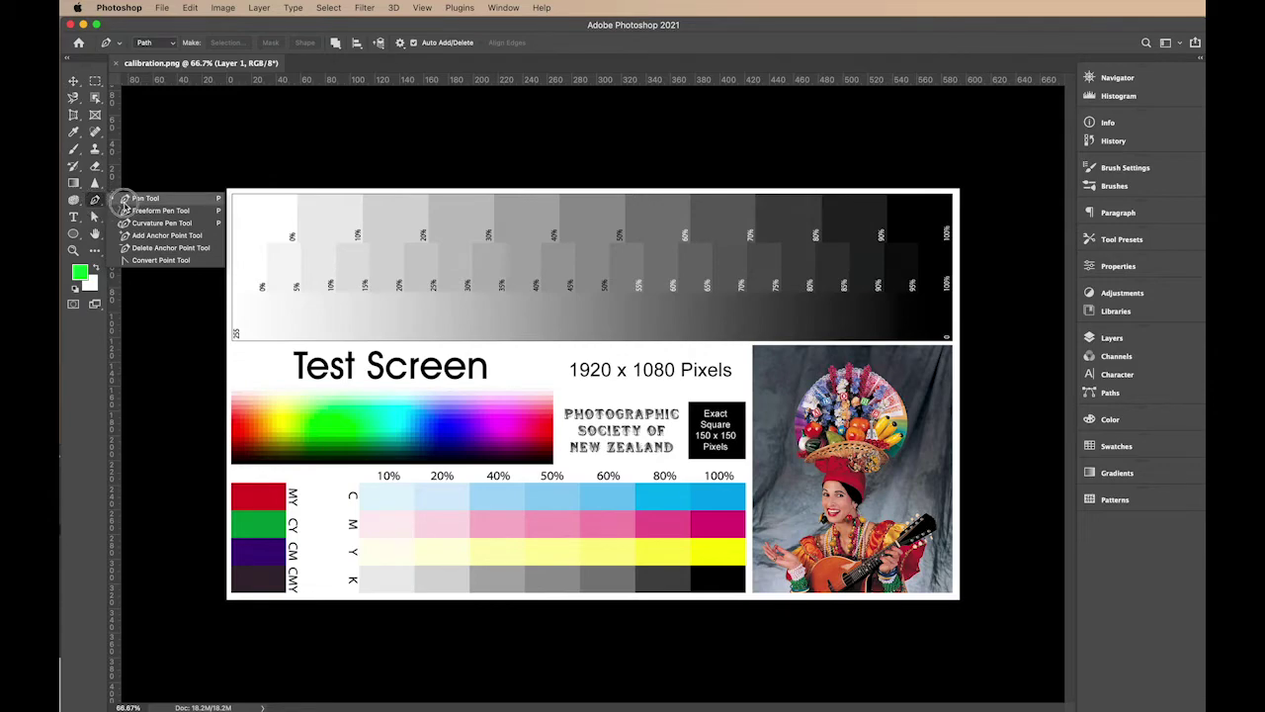
left_click(124, 202)
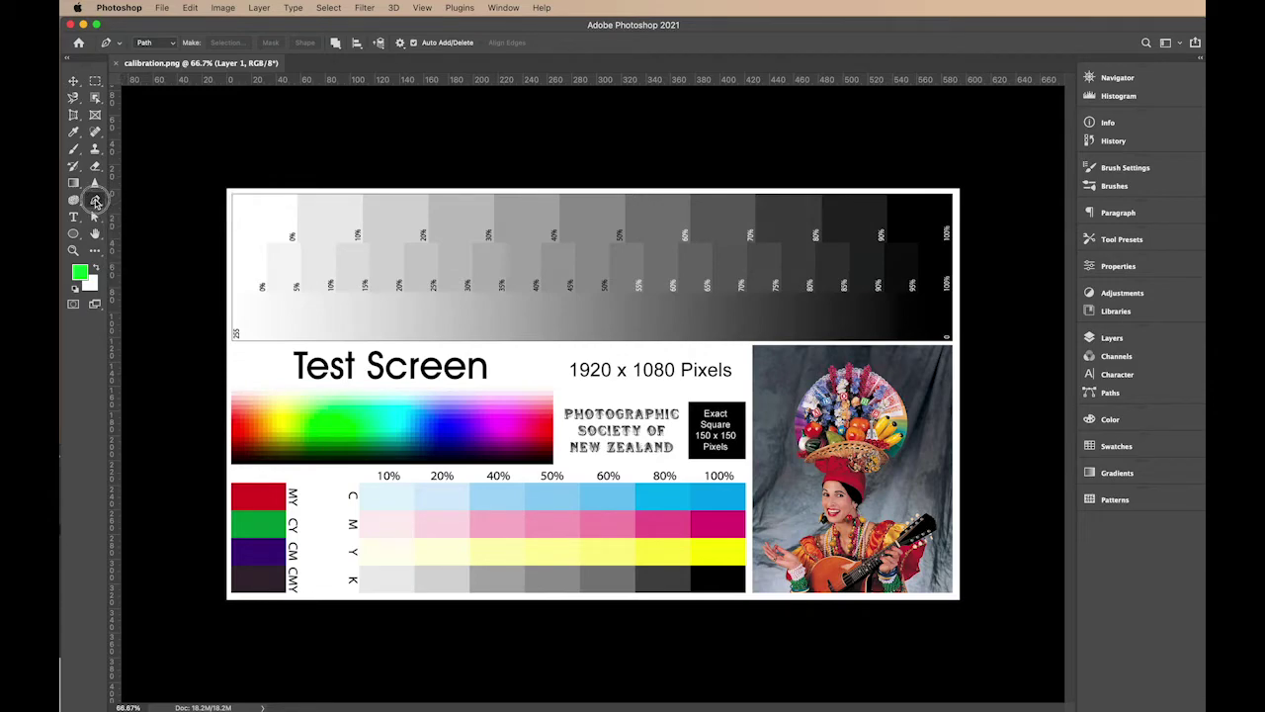
left_click(96, 203)
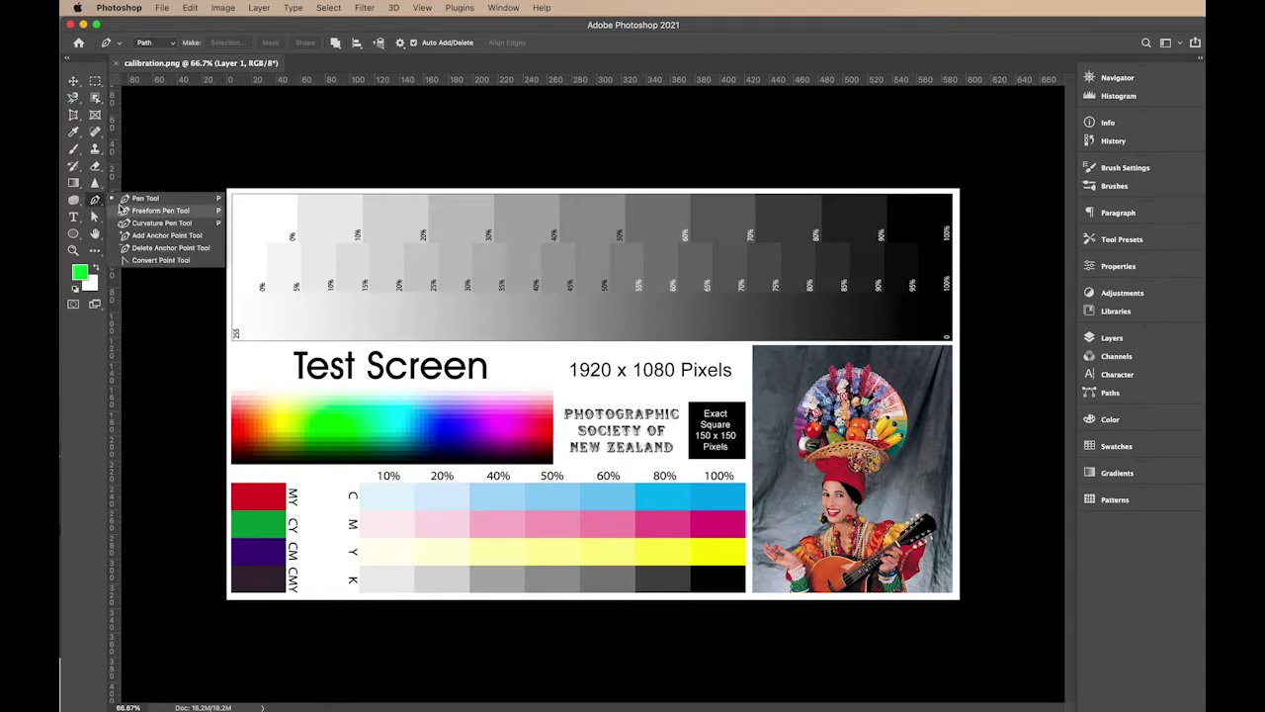
left_click(95, 202)
- Draw a closed, straight-sided path from the gray rows down across the Test Screen title, and delete it
left_click(365, 222)
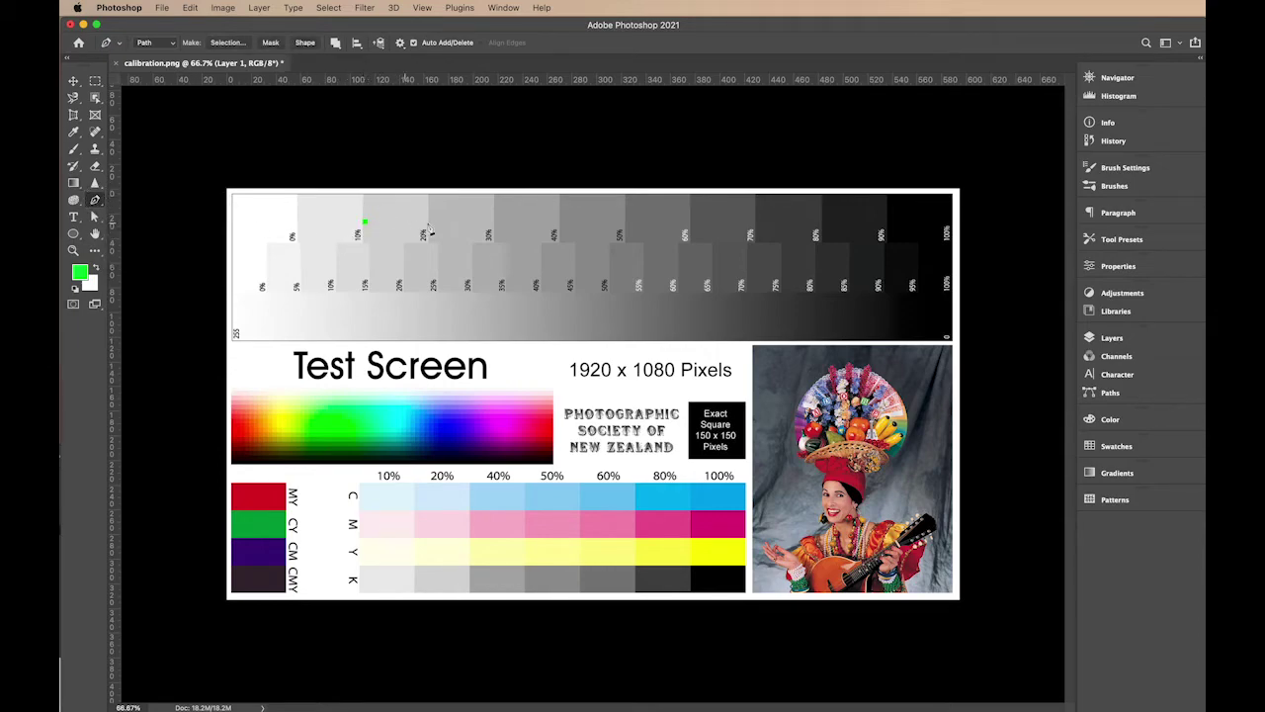
left_click(430, 222)
left_click(482, 388)
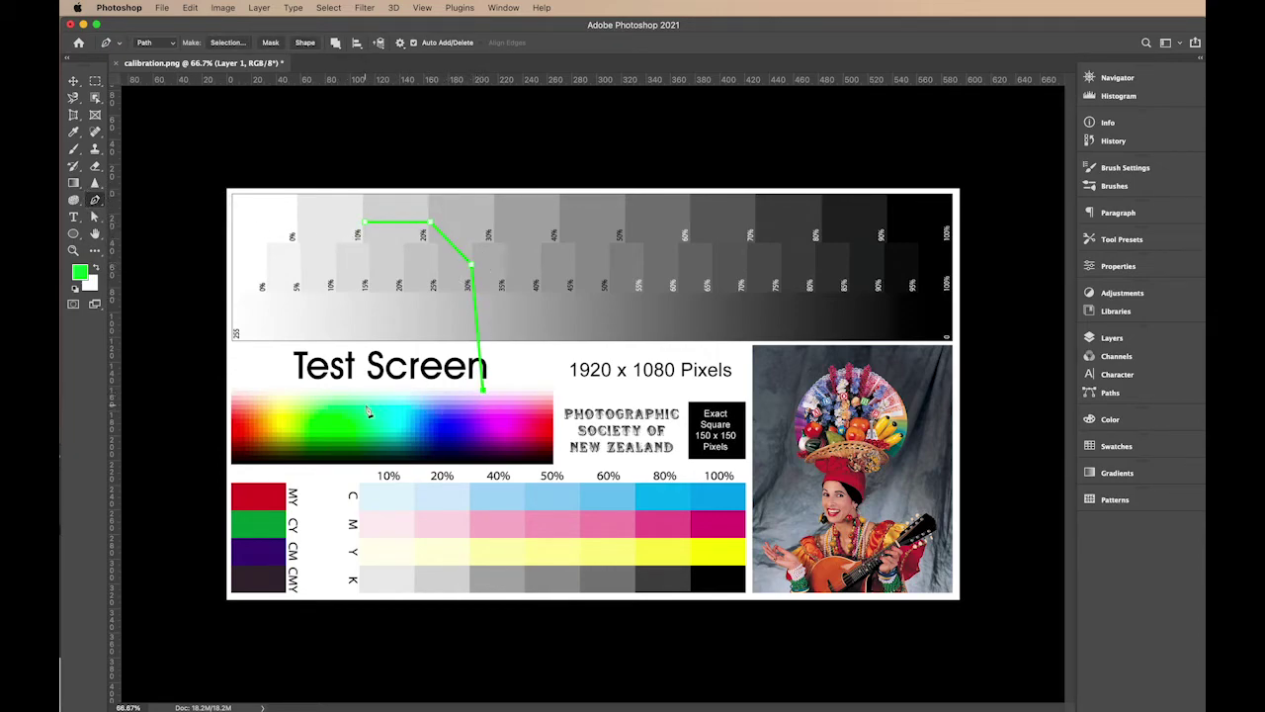
left_click(365, 403)
left_click(332, 317)
left_click(335, 263)
left_click(365, 222)
left_click(366, 224)
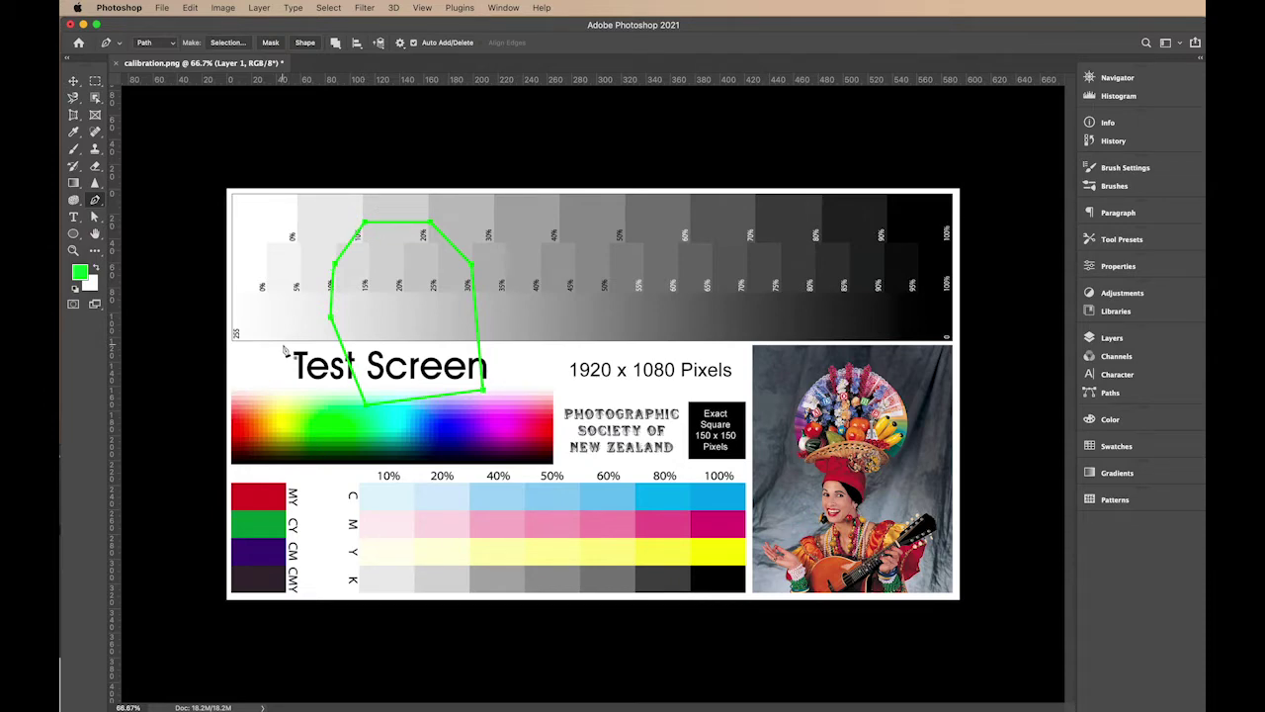
key("Delete")
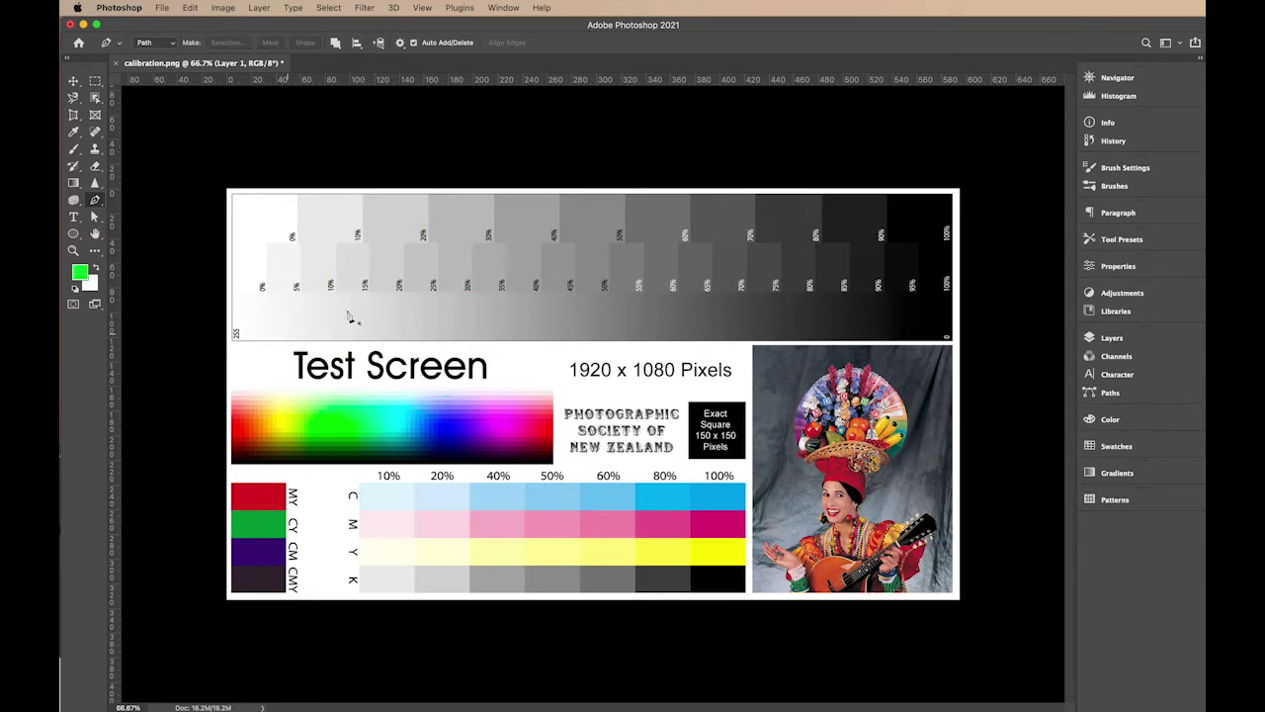
- Draw a closed, rounded path with curved segments from the gray rows down across the Test Screen title using the Pen tool
left_click_drag(345, 251, 417, 243)
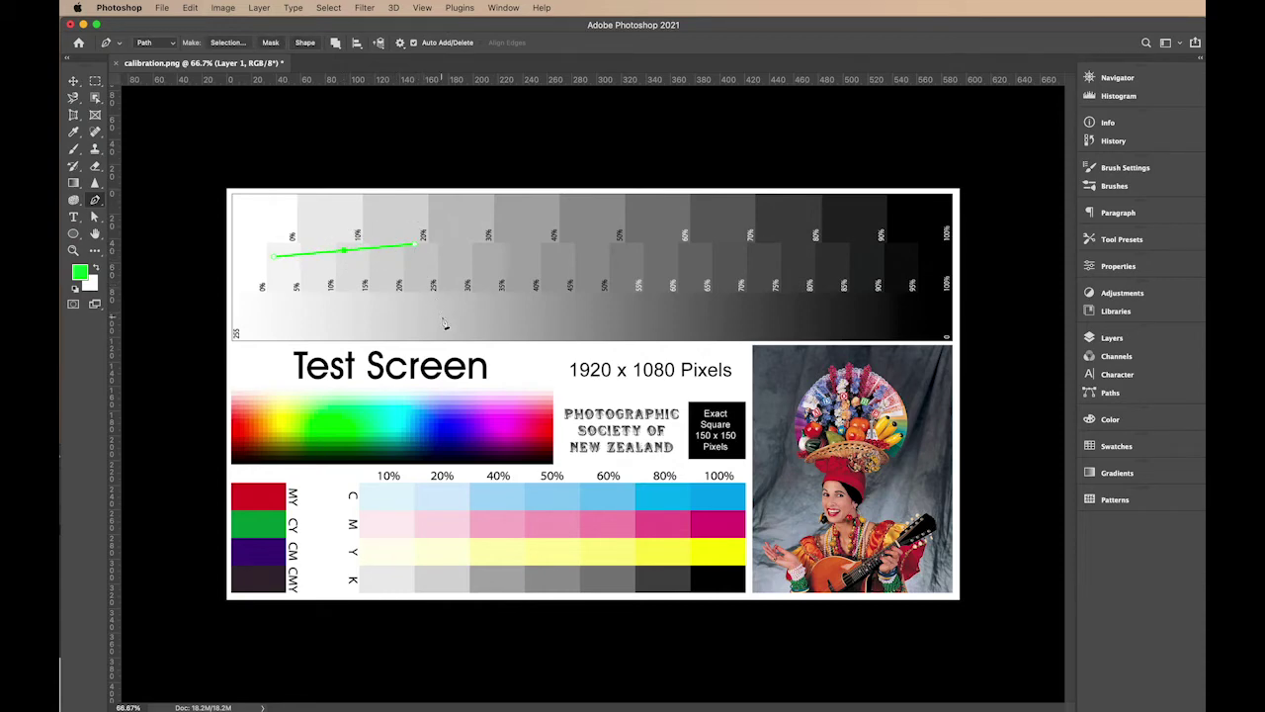
left_click_drag(397, 395, 359, 407)
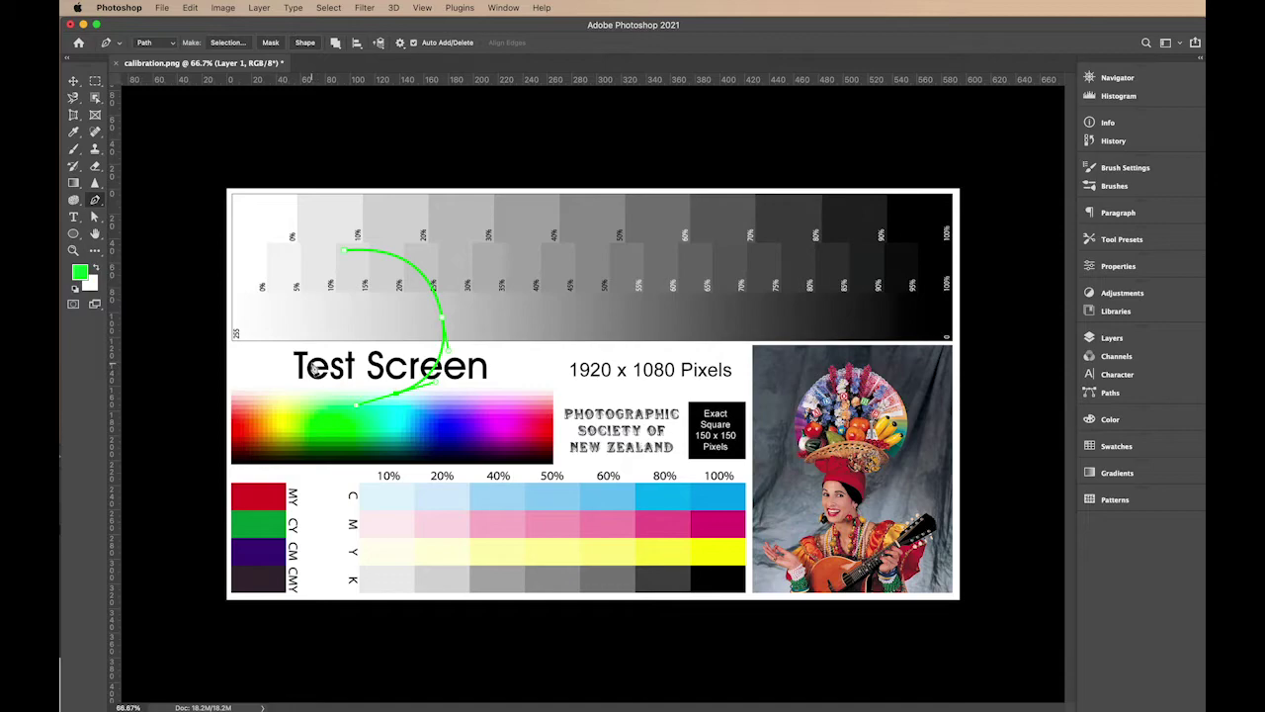
left_click_drag(302, 319, 372, 256)
left_click(346, 255)
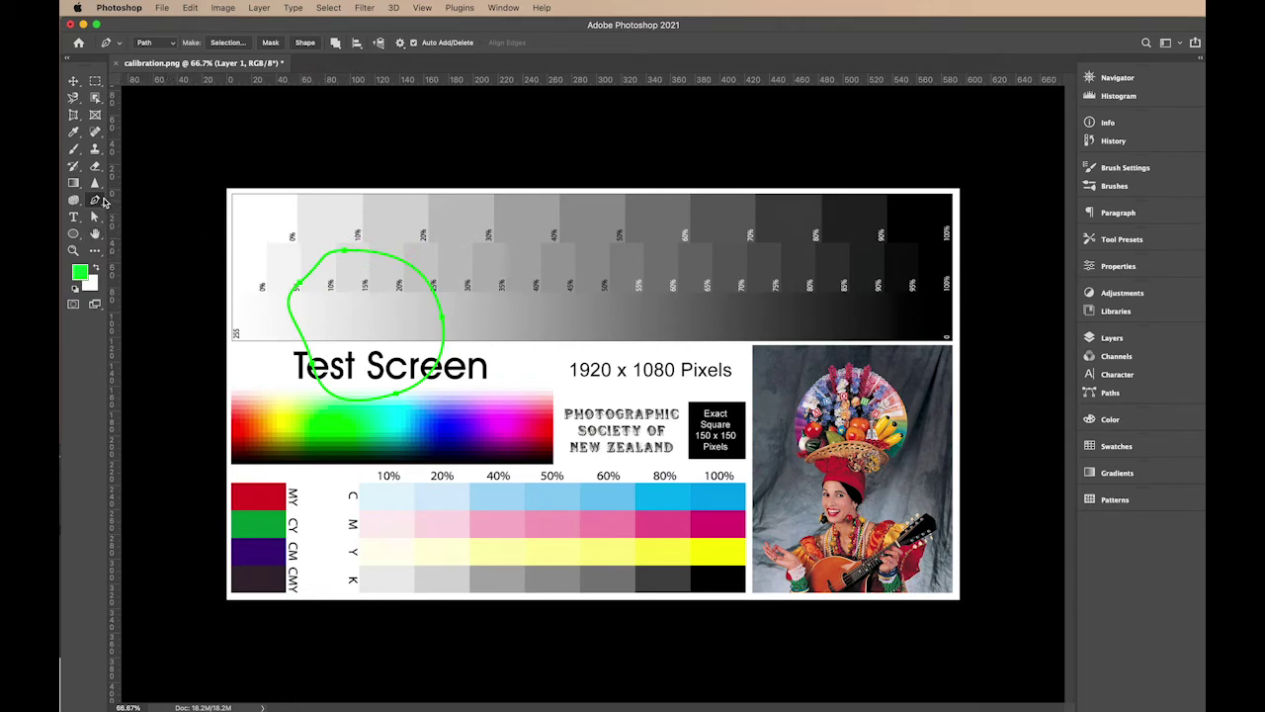
- Select the Direct Selection tool, reshape the path's curves with their direction handles, and delete its bottom anchor point
left_click(96, 219)
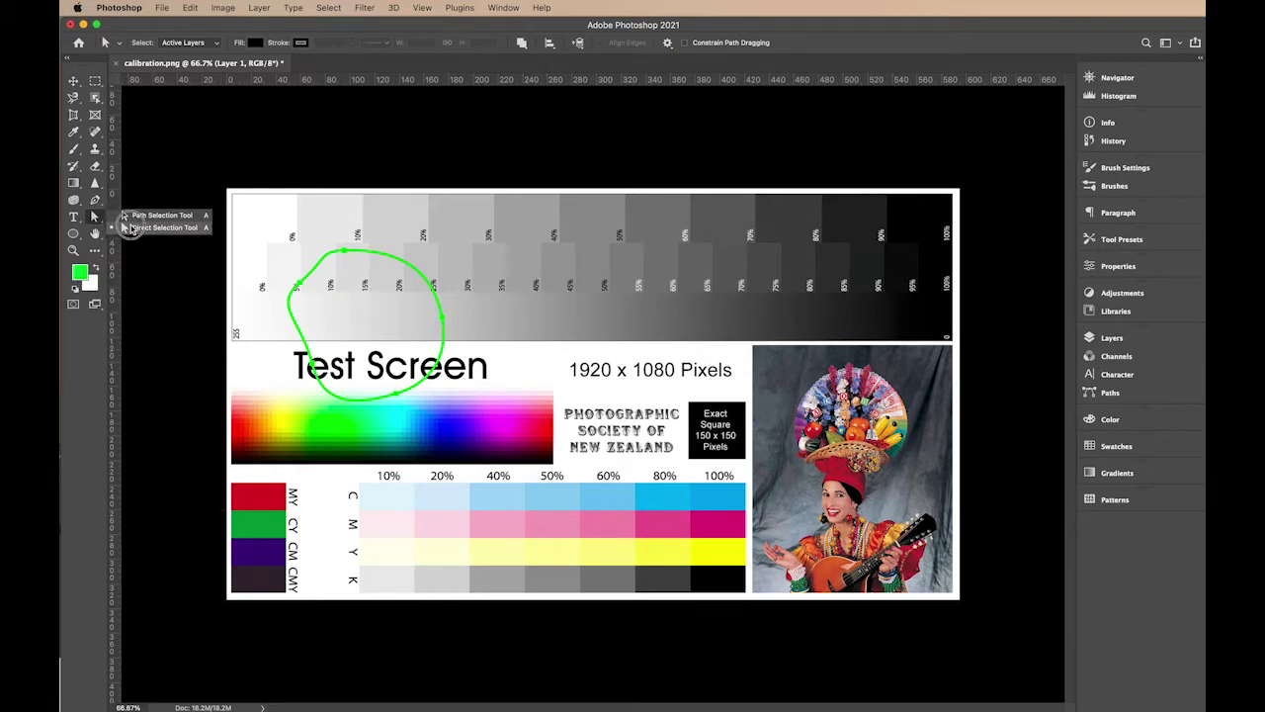
left_click(132, 227)
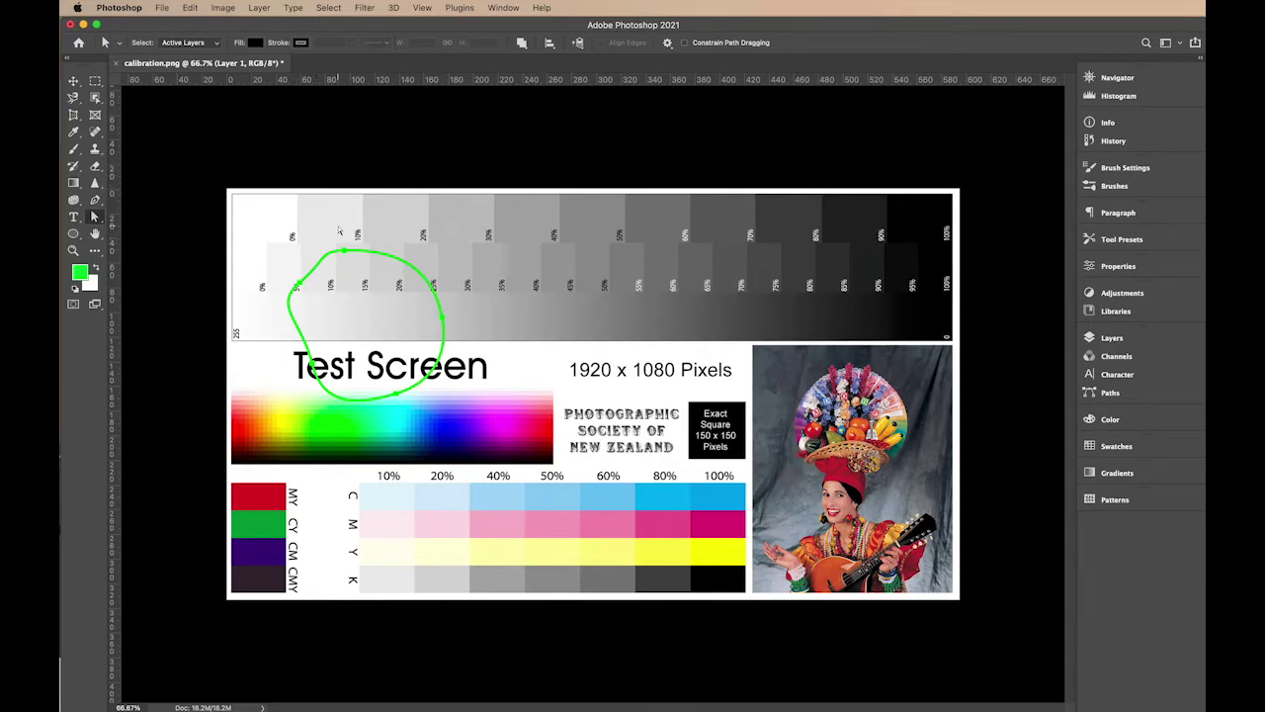
left_click(395, 261)
mouse_move(417, 254)
left_mouse_down()
mouse_move(418, 242)
mouse_move(377, 251)
mouse_move(406, 246)
left_mouse_up()
left_click_drag(439, 288, 456, 311)
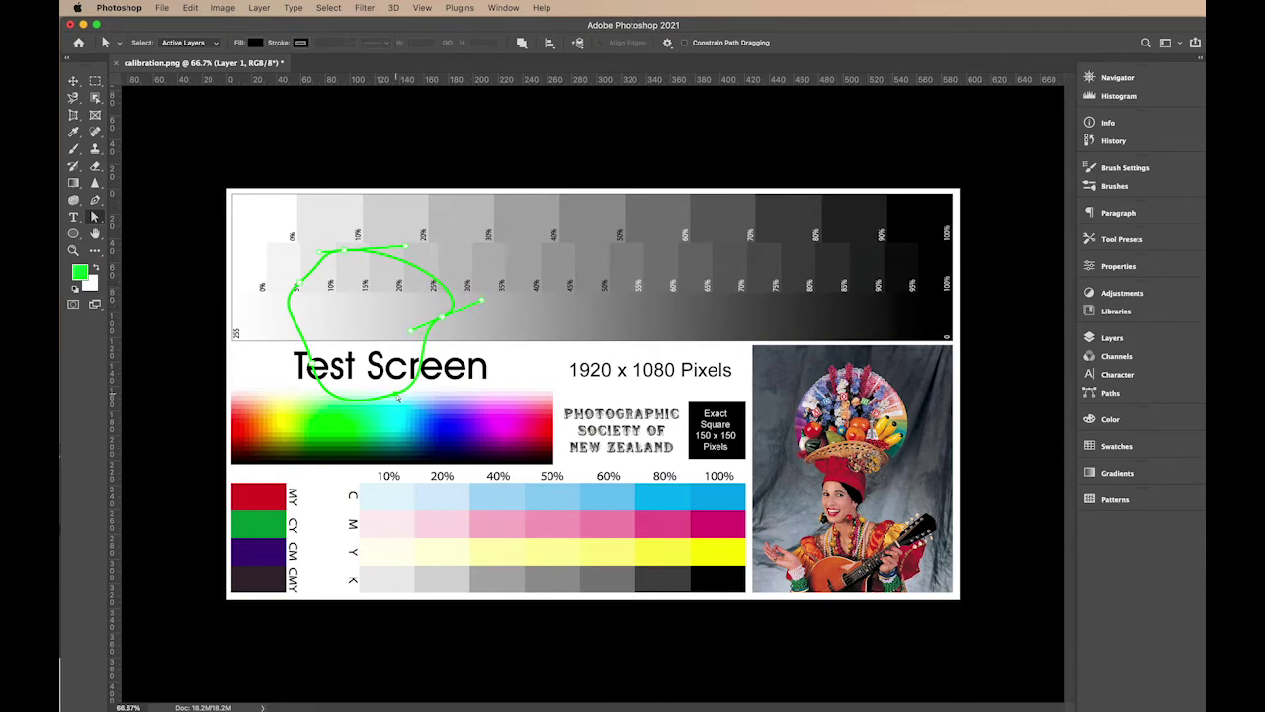
left_click_drag(435, 381, 444, 354)
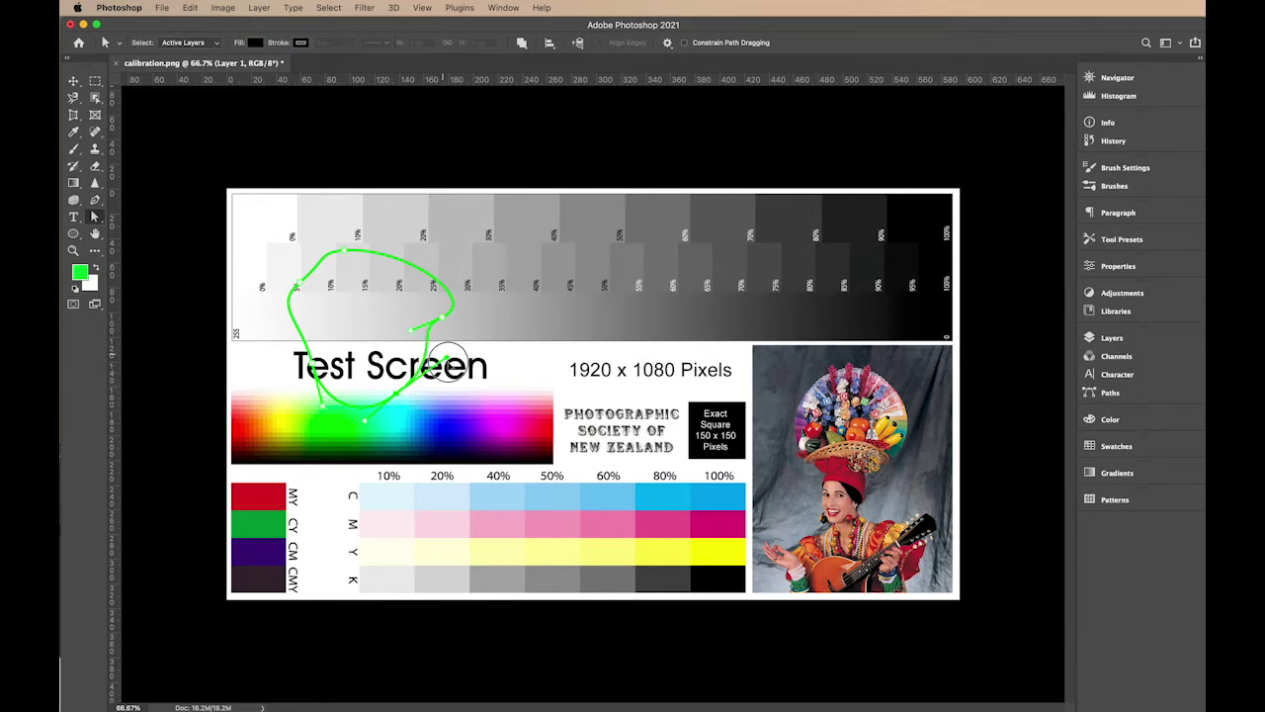
left_click_drag(442, 353, 444, 421)
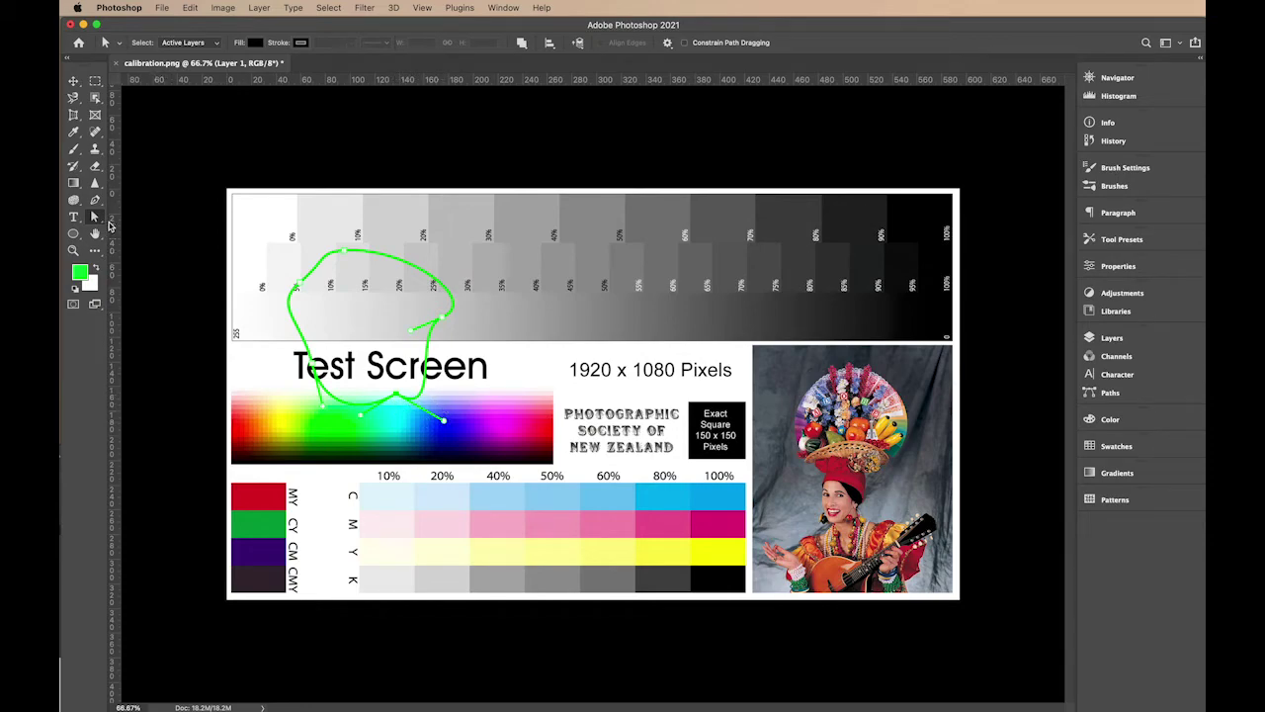
key("super+z")
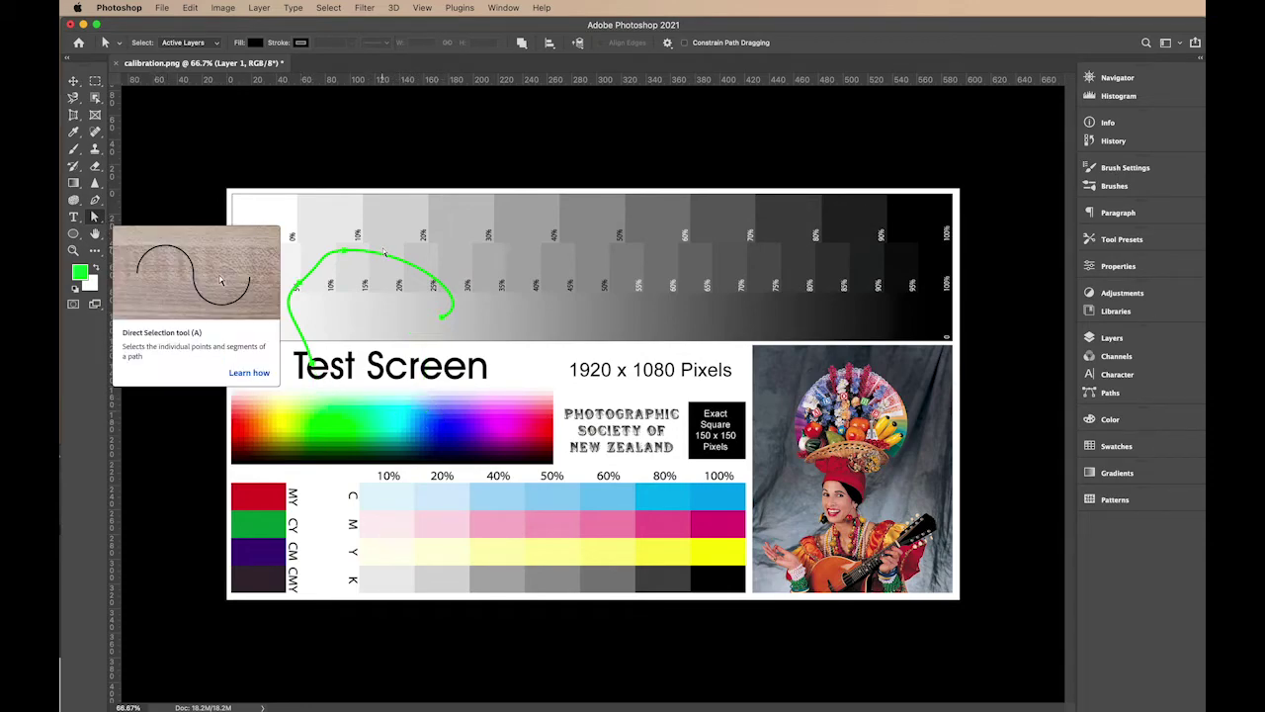
- Move the path's top anchor point upward with the Direct Selection tool, and delete the point and the remaining path
left_click(94, 221)
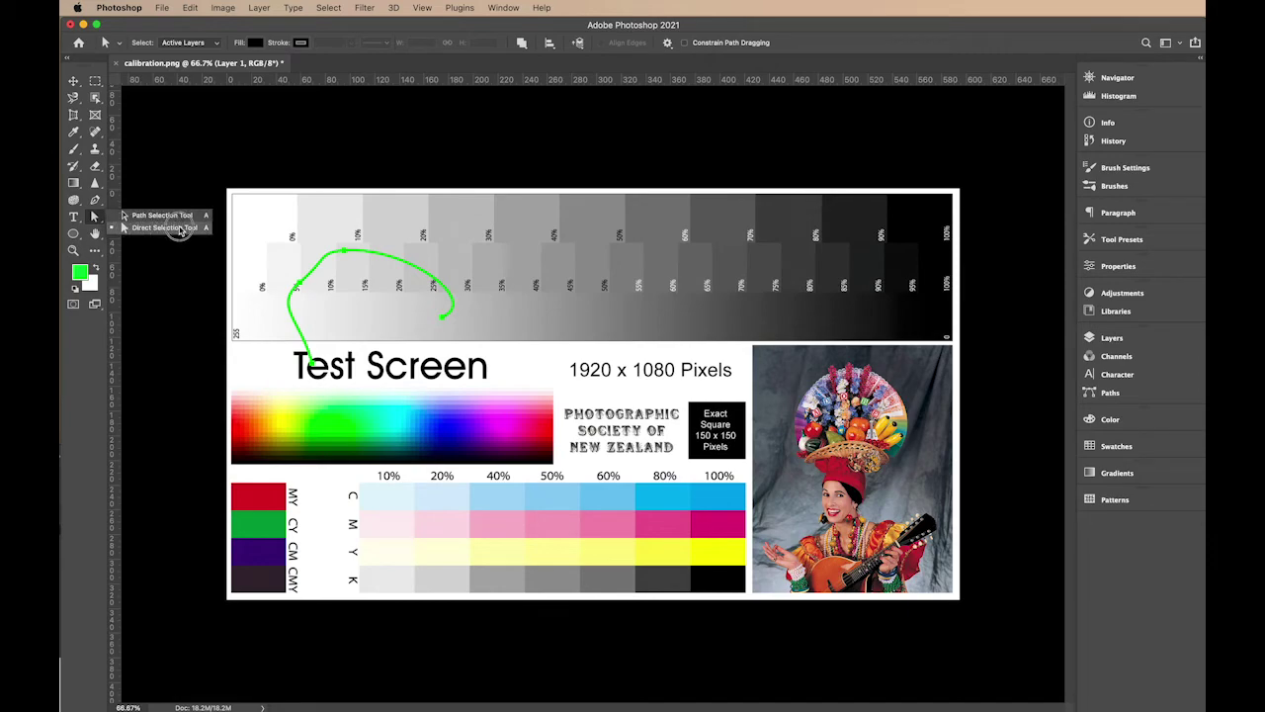
left_click(160, 229)
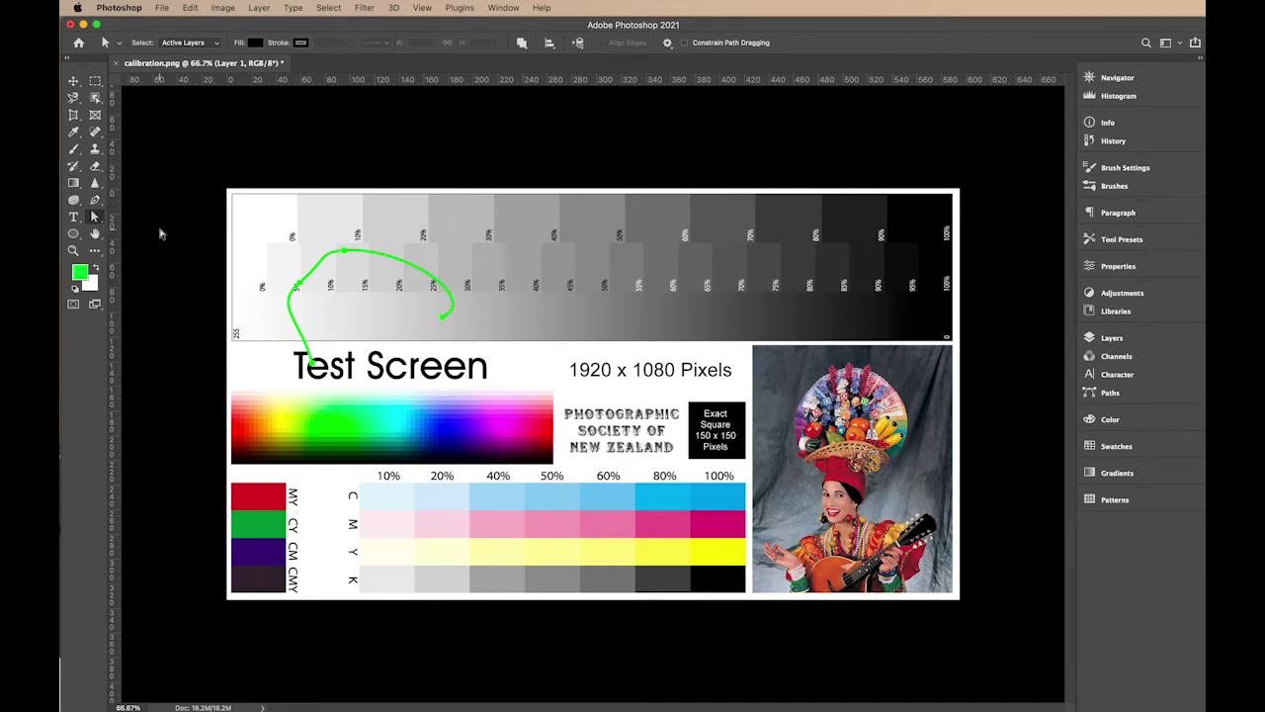
left_click(312, 273)
left_click_drag(344, 251, 404, 230)
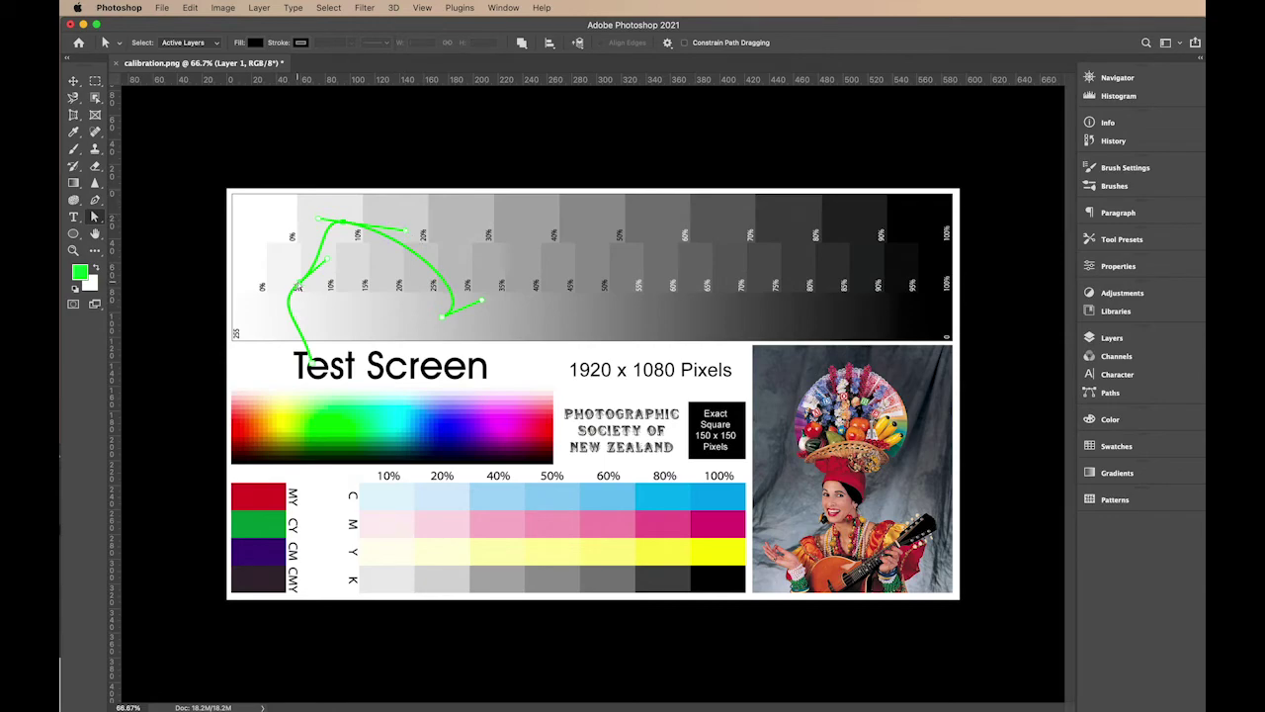
key("Delete")
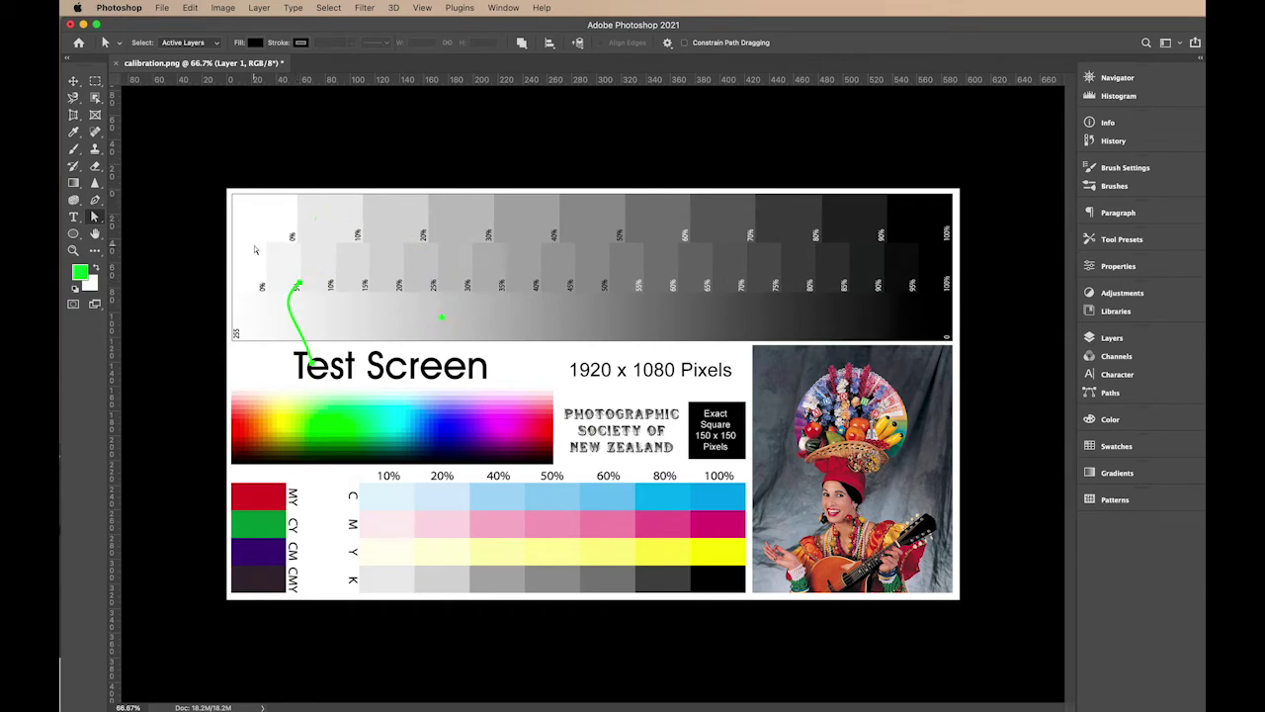
key("Delete")
- Review the path selection tools and the shape tool variants from Rectangle to Custom Shape
left_click_drag(94, 218, 143, 220)
mouse_move(95, 223)
left_mouse_down()
mouse_move(129, 231)
mouse_move(72, 235)
mouse_move(124, 232)
mouse_move(114, 308)
mouse_move(75, 236)
left_mouse_up()
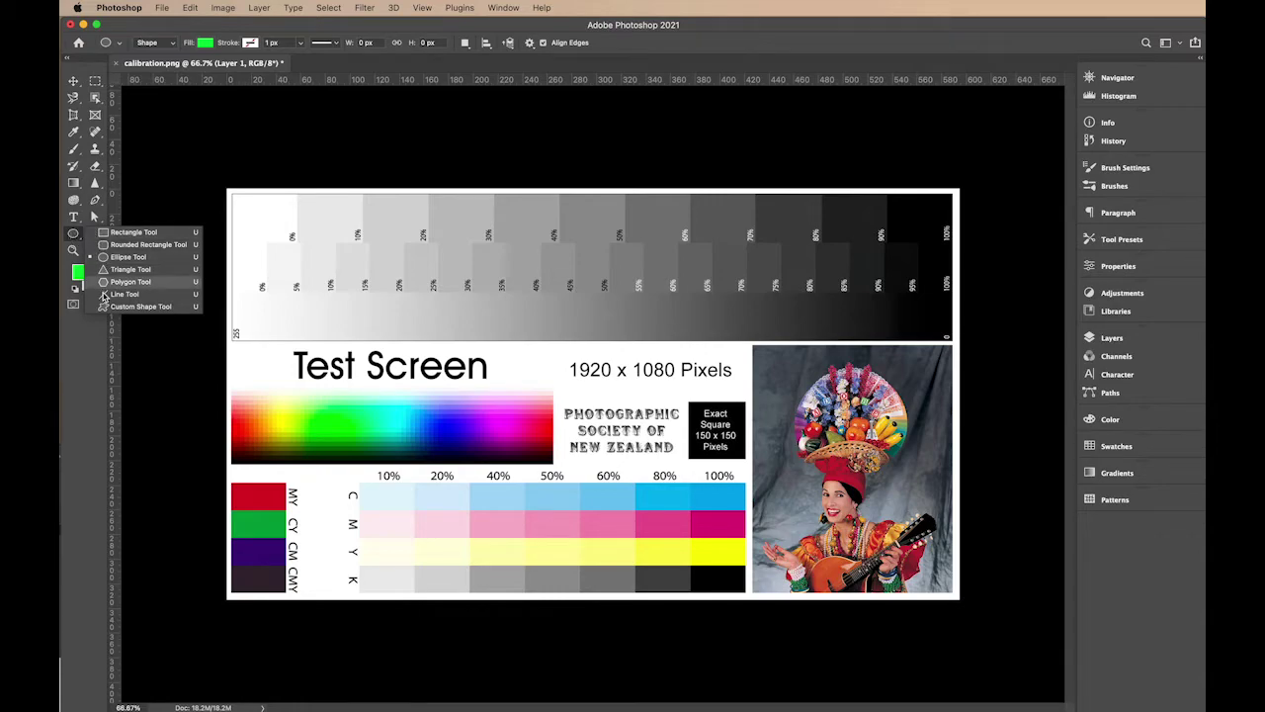
key("Escape")
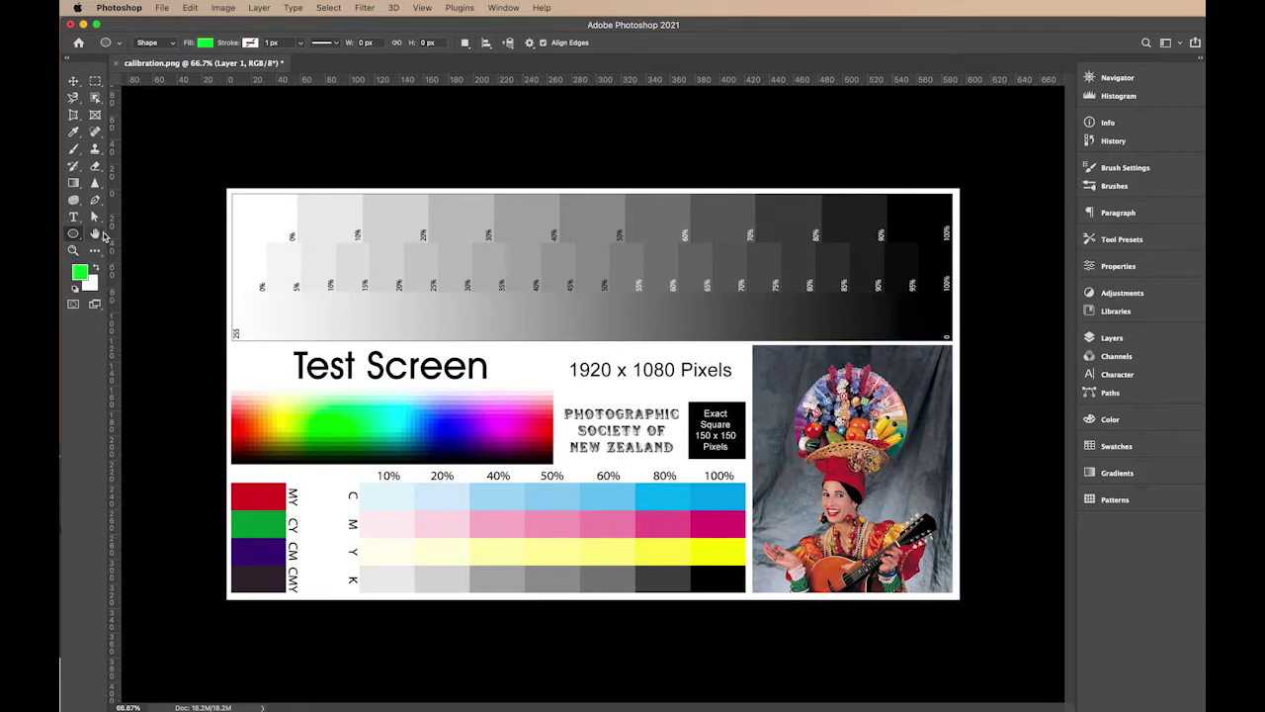
- Select the Hand tool and try zooming the calibration image out to 50% and in to 200%
left_click(94, 235)
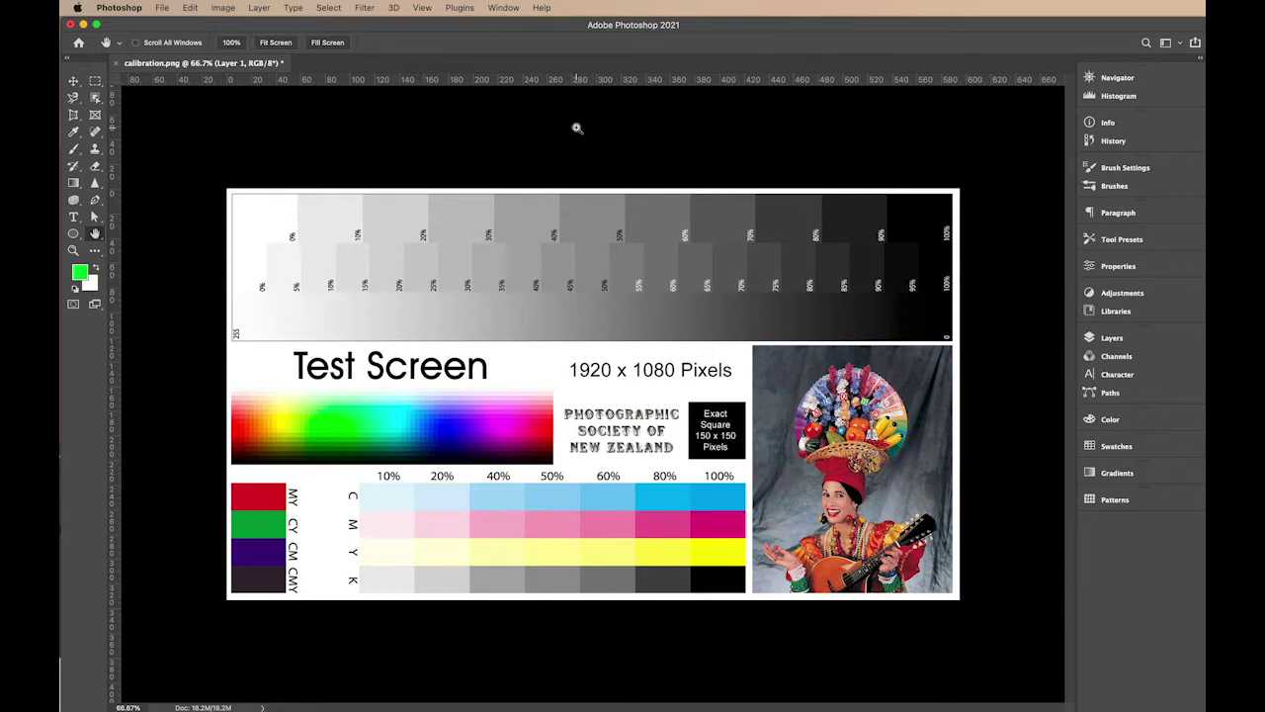
left_click(578, 127)
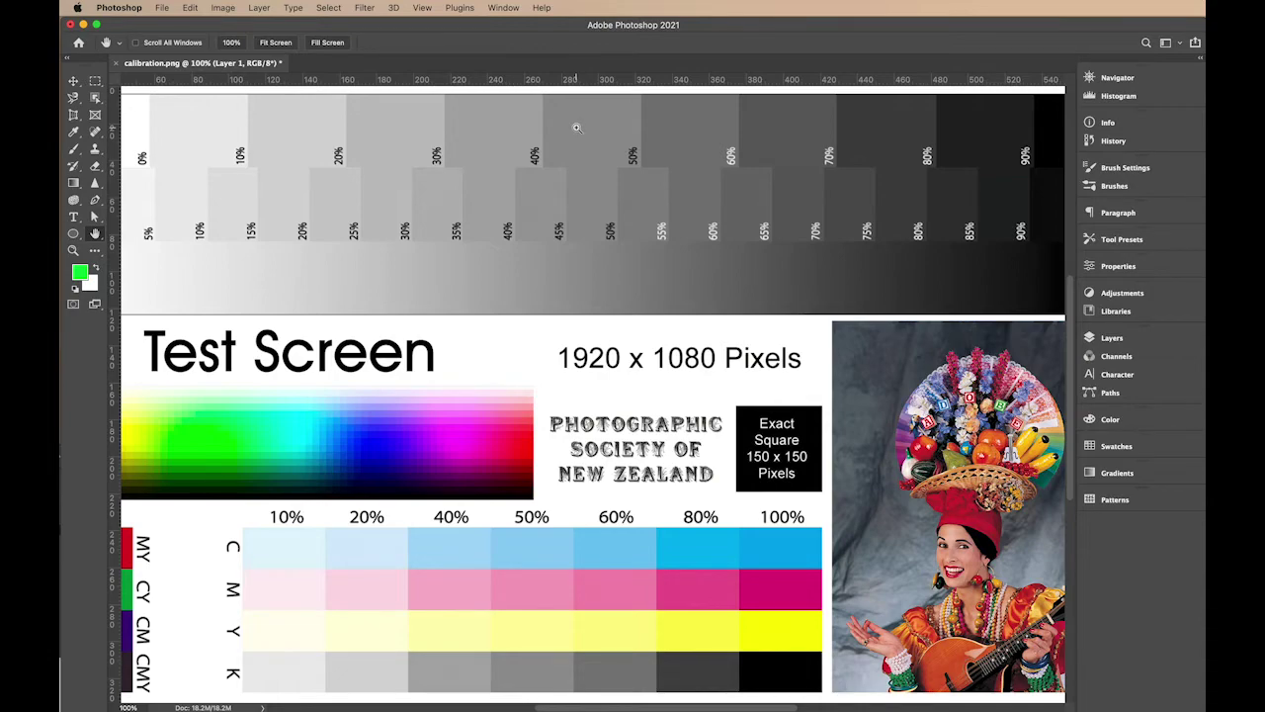
left_click(577, 127, "alt")
left_click(577, 128, "alt")
key("super+1")
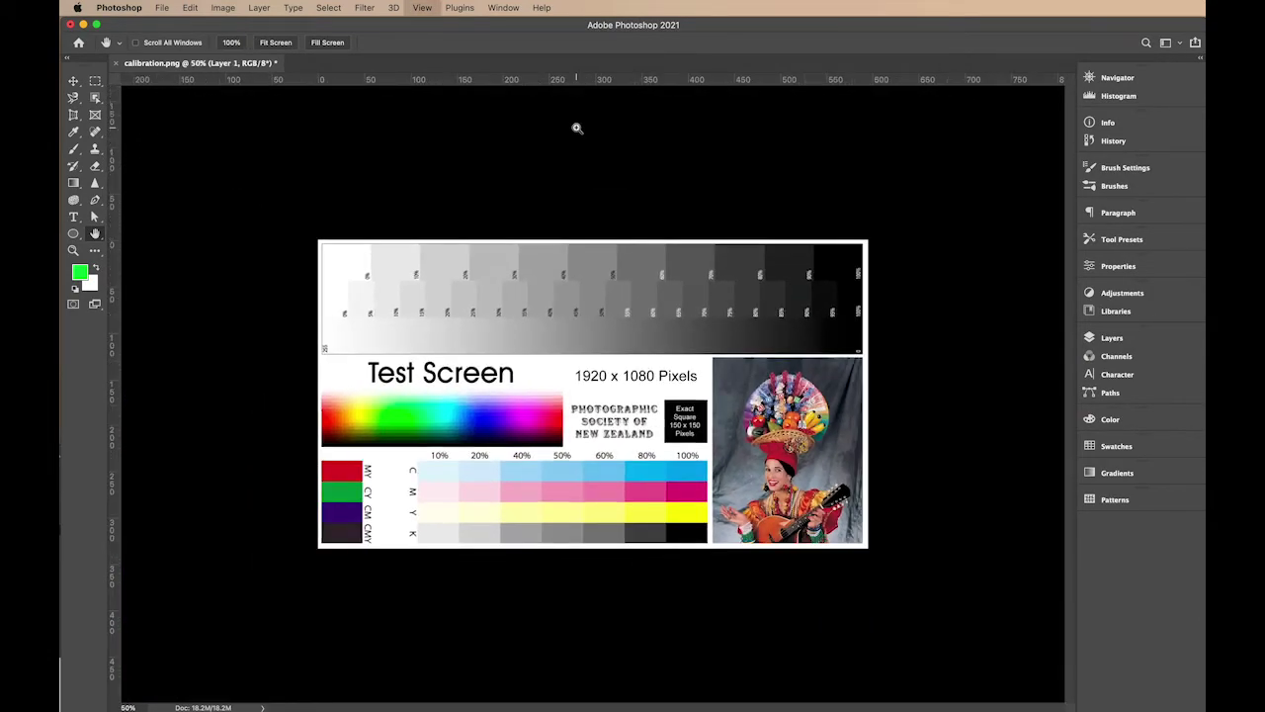
key("super+equal")
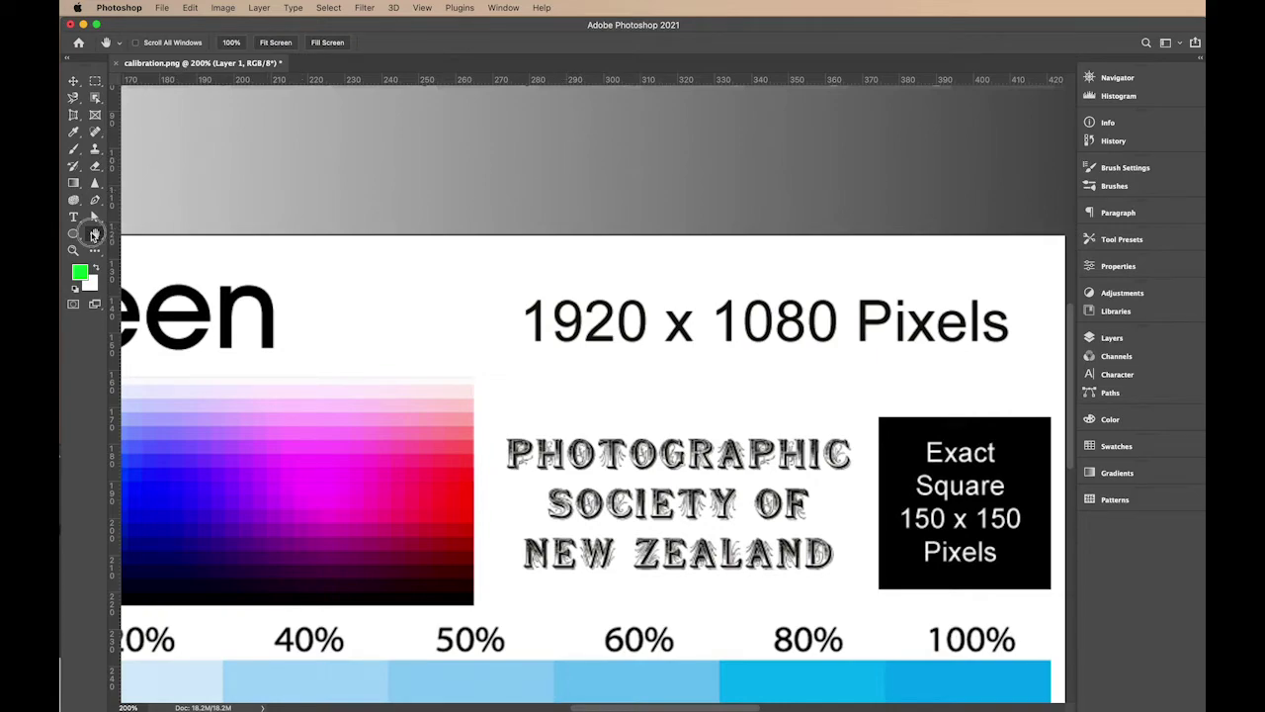
- Pan across the image at 200% with the Hand tool, zoom out to 66.7%, and zoom back in to 200%
left_click_drag(340, 173, 466, 203)
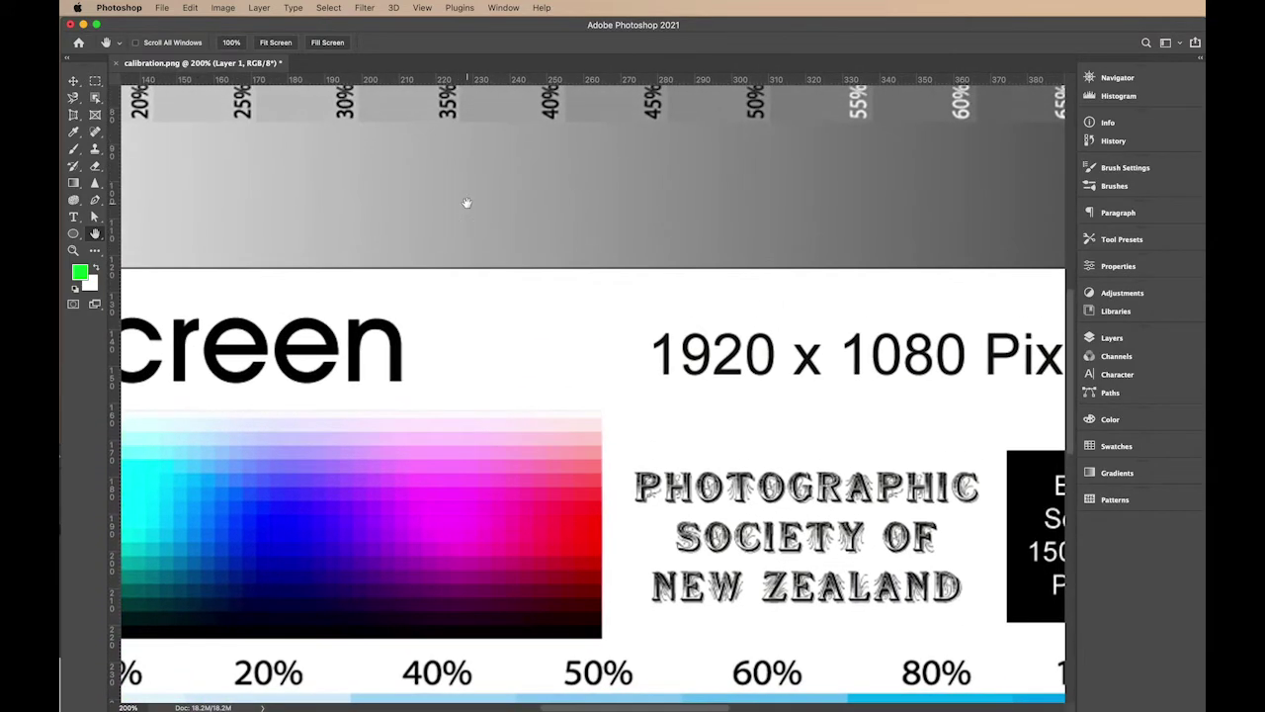
key("super+minus")
key("super+minus")
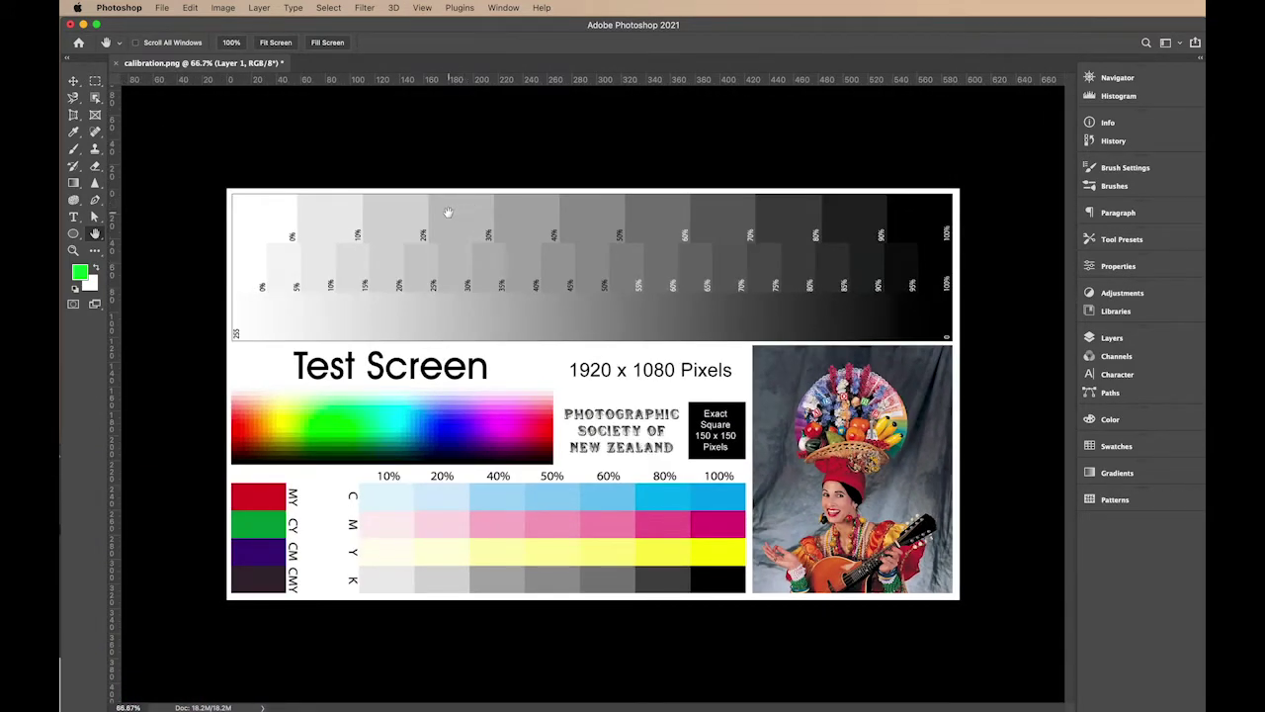
key("super+plus")
key("super+plus")
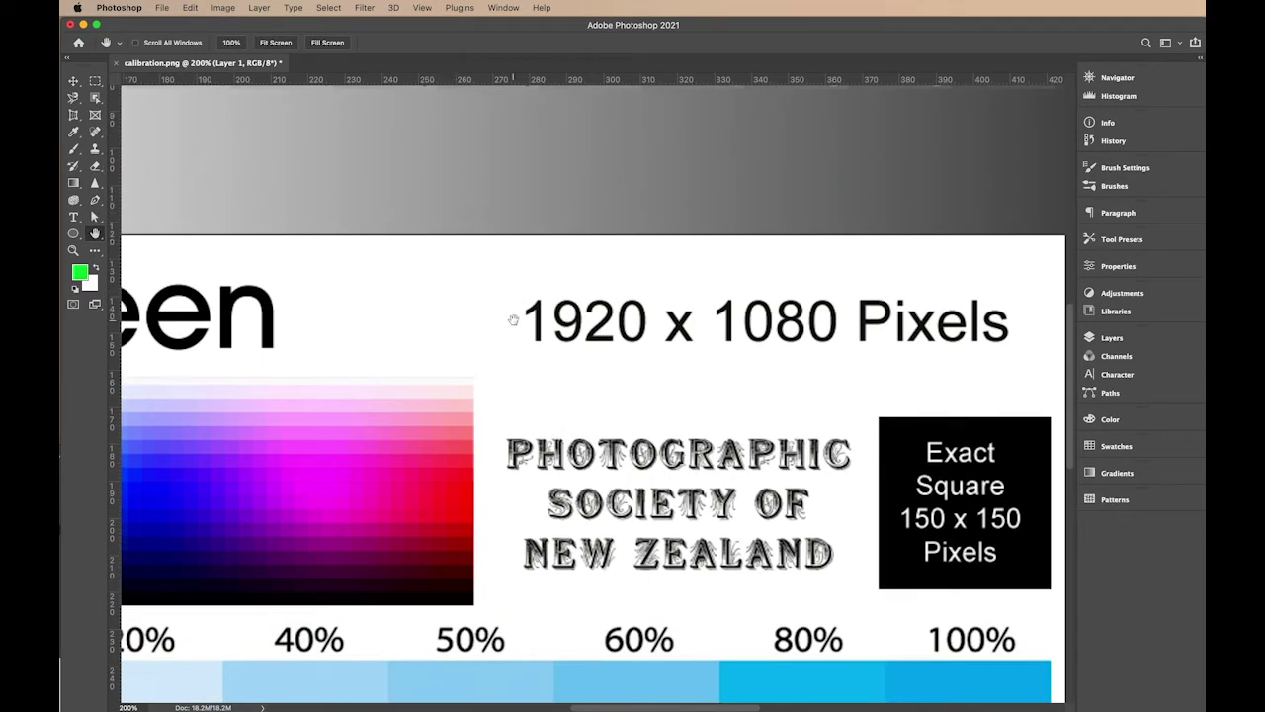
- Select the Rectangular Marquee tool, fit the whole image on screen, and zoom out to 66.7%
left_click(96, 83)
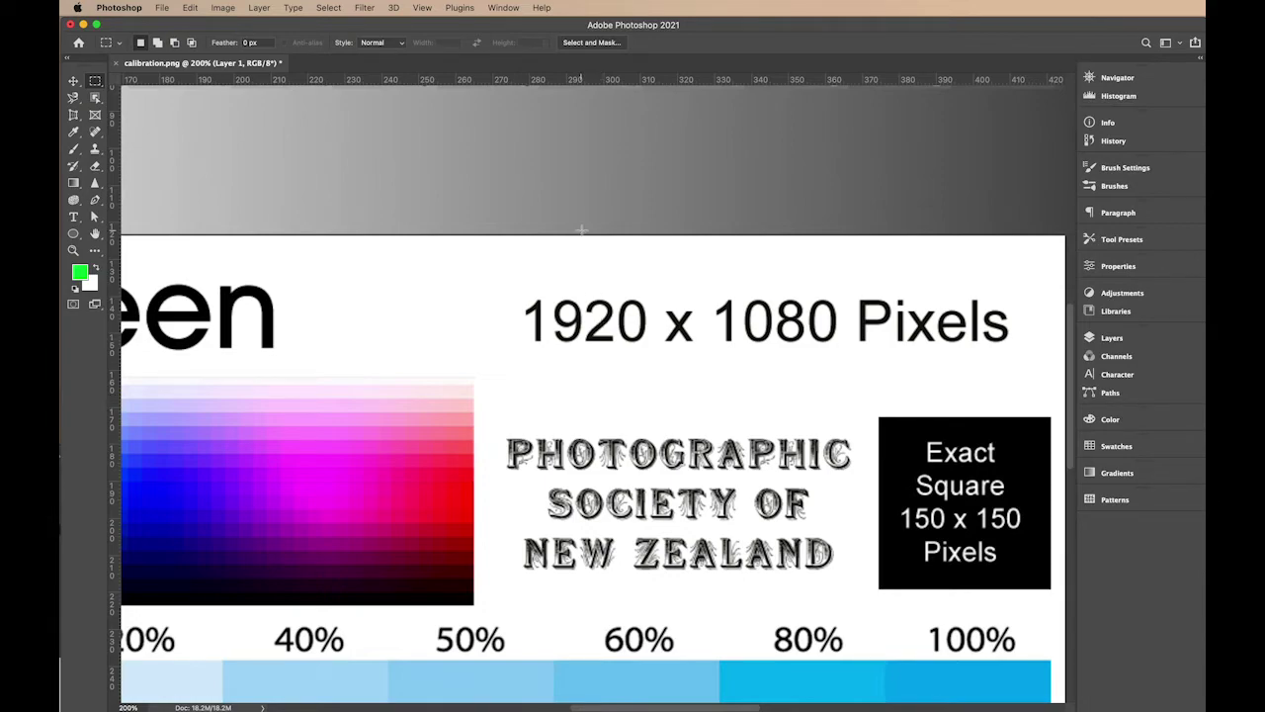
left_click_drag(581, 230, 682, 278)
key("super+0")
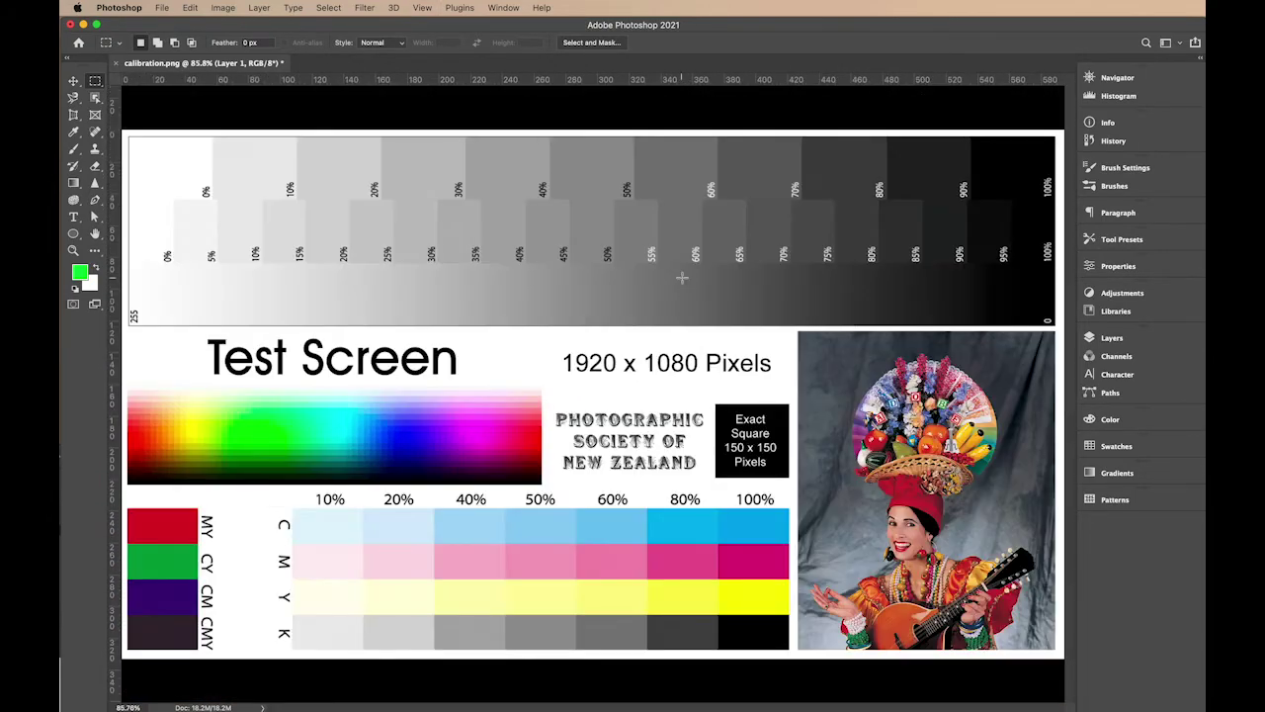
key("super+minus")
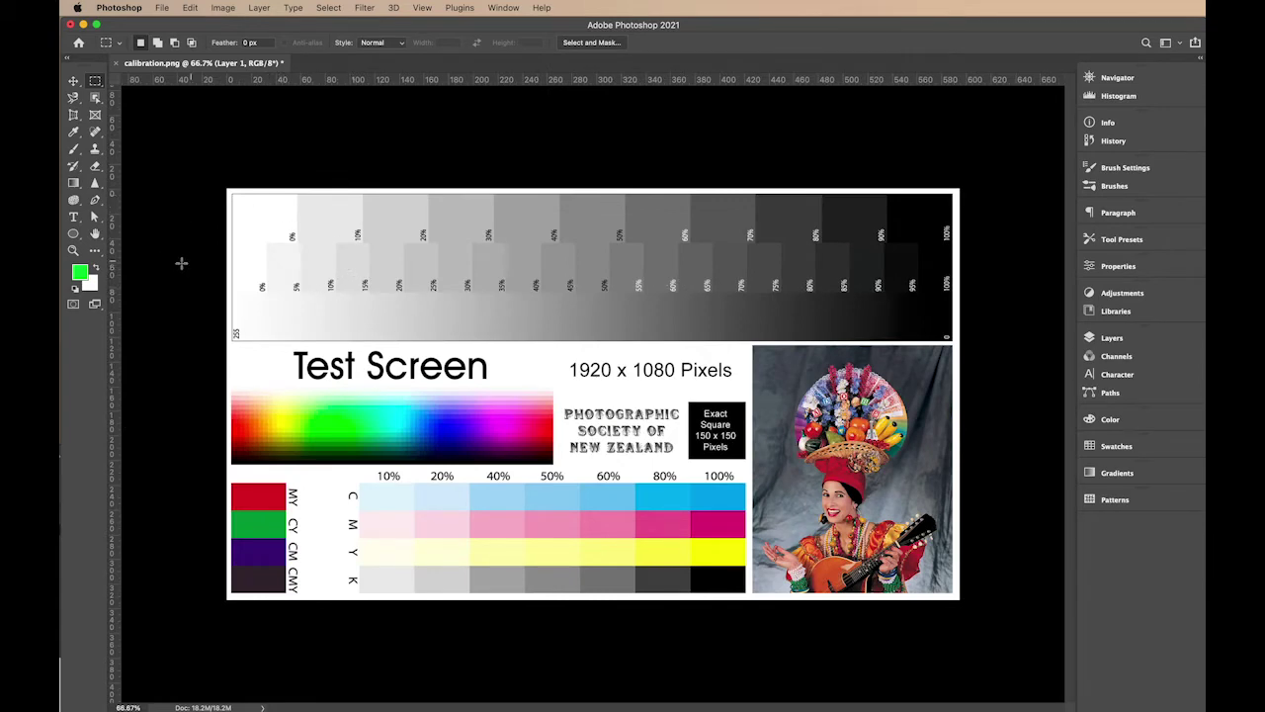
- Review the Hand tool's Rotate View variant, select the Zoom tool, and scrub-zoom the image to 69.6%
left_click(95, 233)
left_click(95, 232)
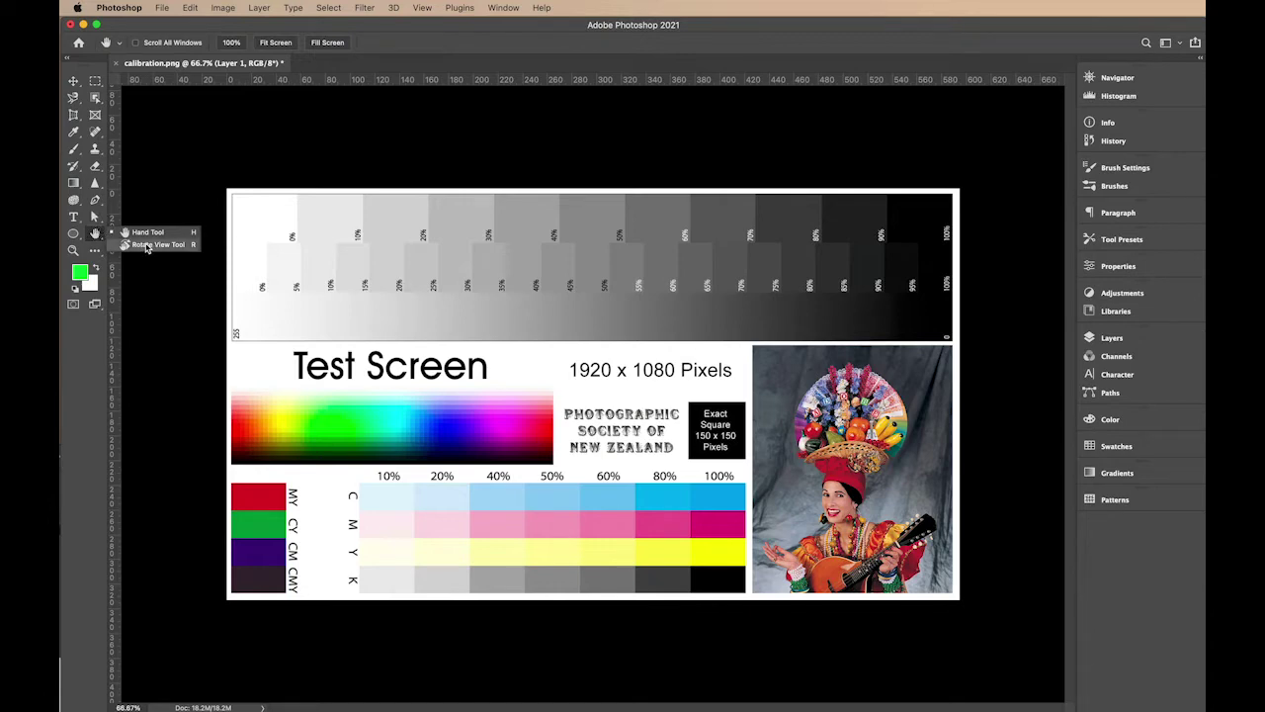
left_click(95, 234)
left_click(72, 252)
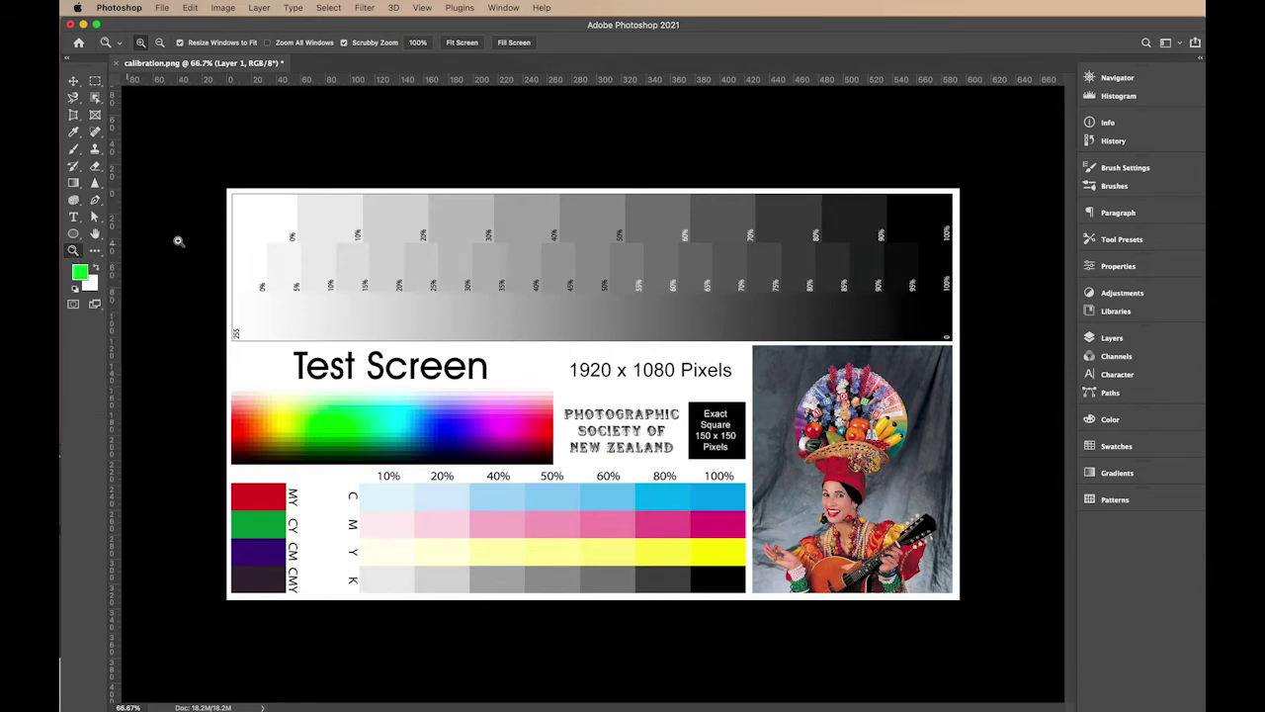
mouse_move(414, 228)
left_mouse_down()
mouse_move(517, 294)
mouse_move(534, 287)
mouse_move(402, 194)
mouse_move(424, 211)
left_mouse_up()
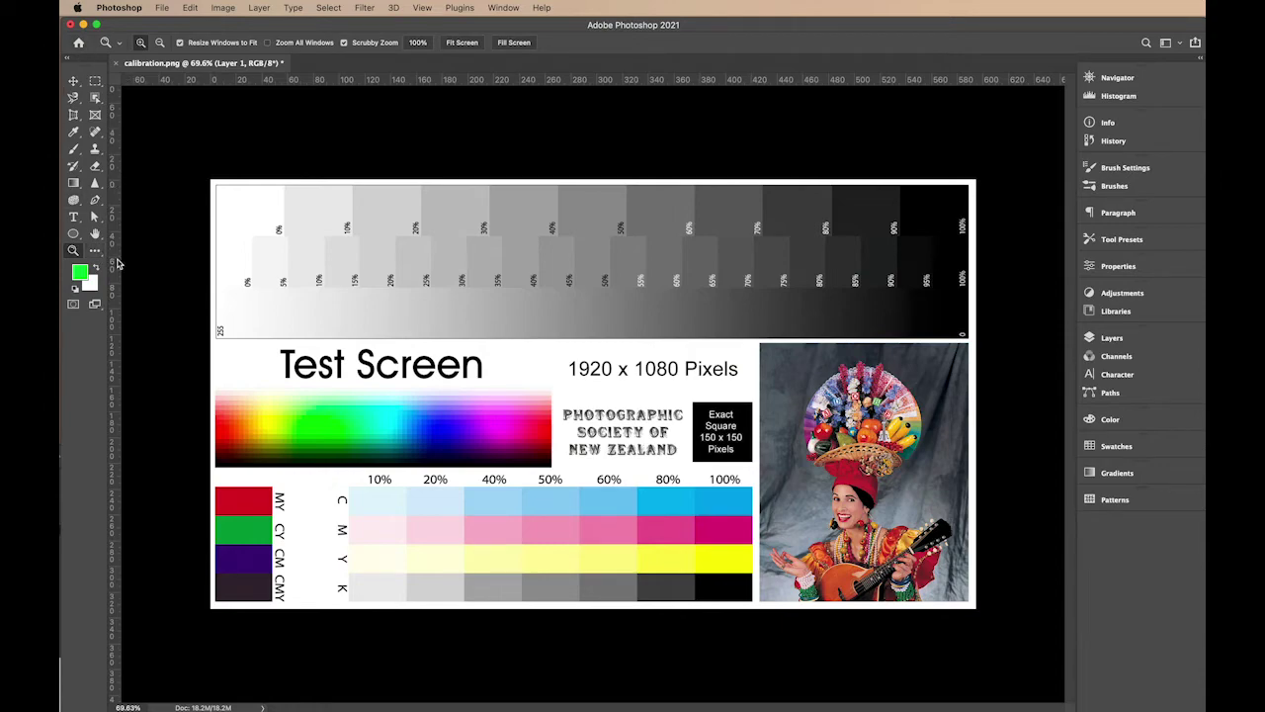
- Activate the Edit Toolbar tool and review the available workspaces and the workspace reset, new and delete options
left_click(95, 253)
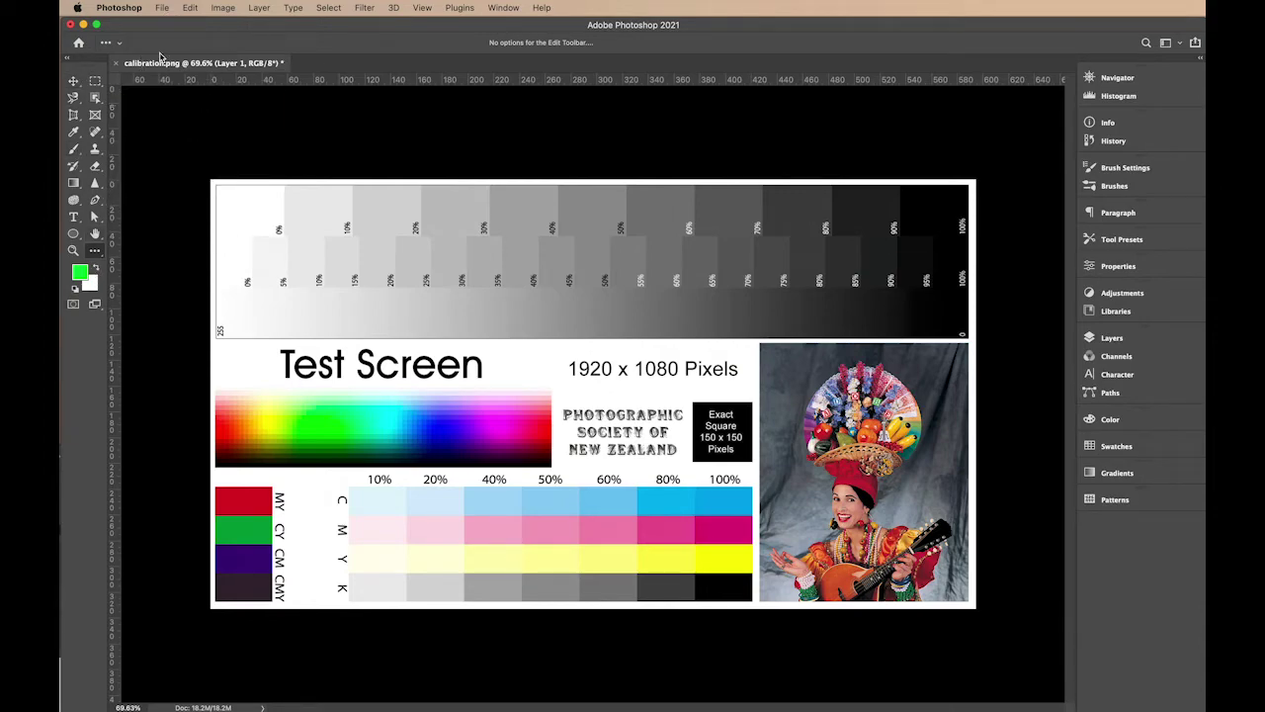
left_click(504, 12)
mouse_move(501, 37)
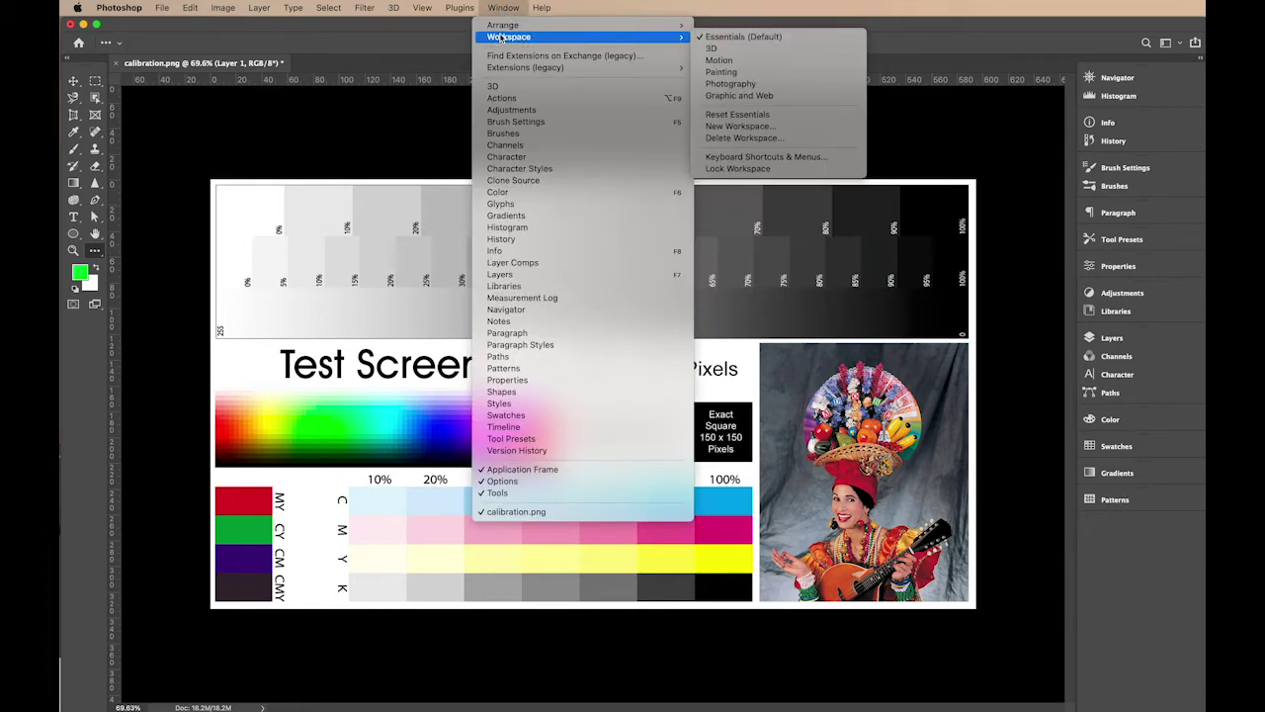
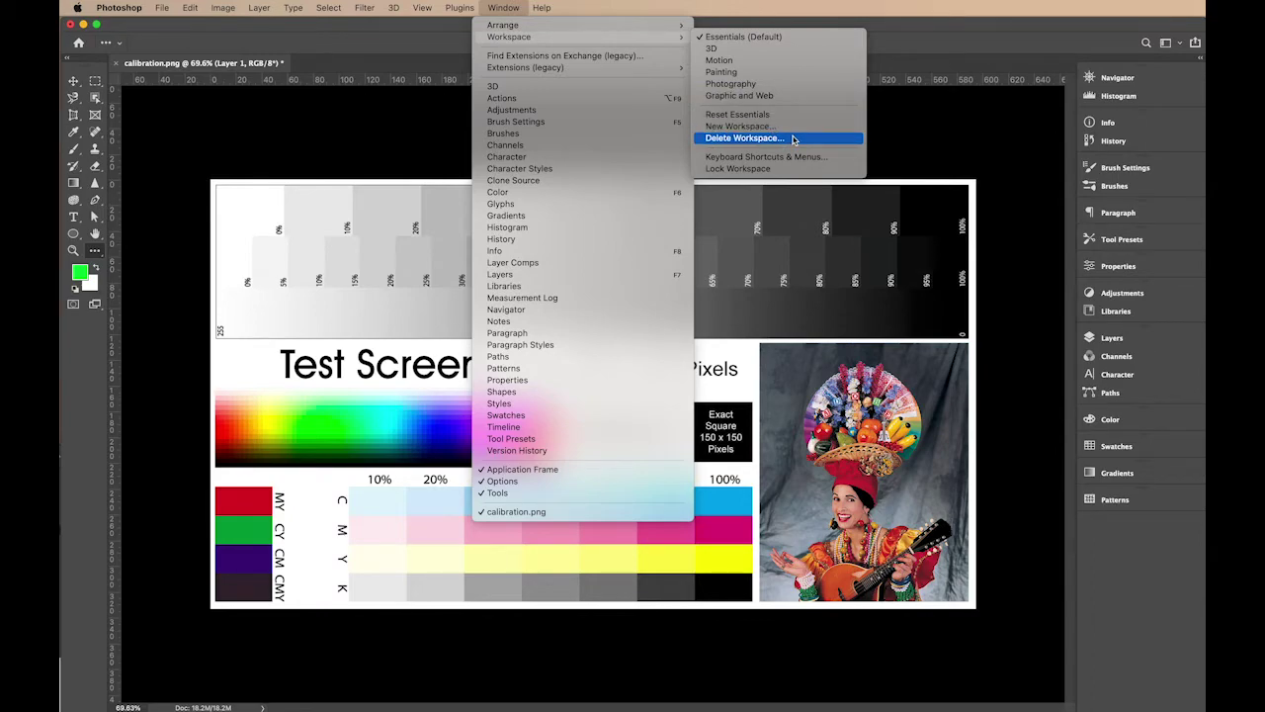
left_click(711, 41)
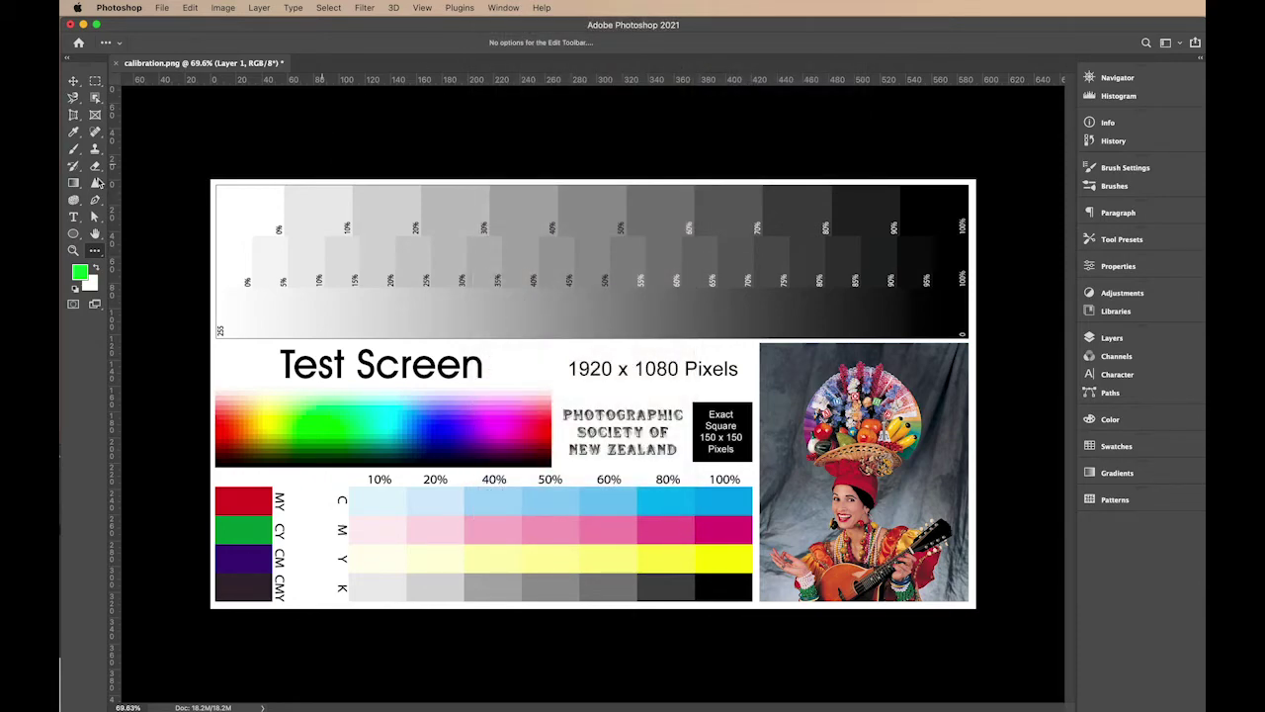
- Set the background color to a bright red in the Color Picker
left_click(93, 287)
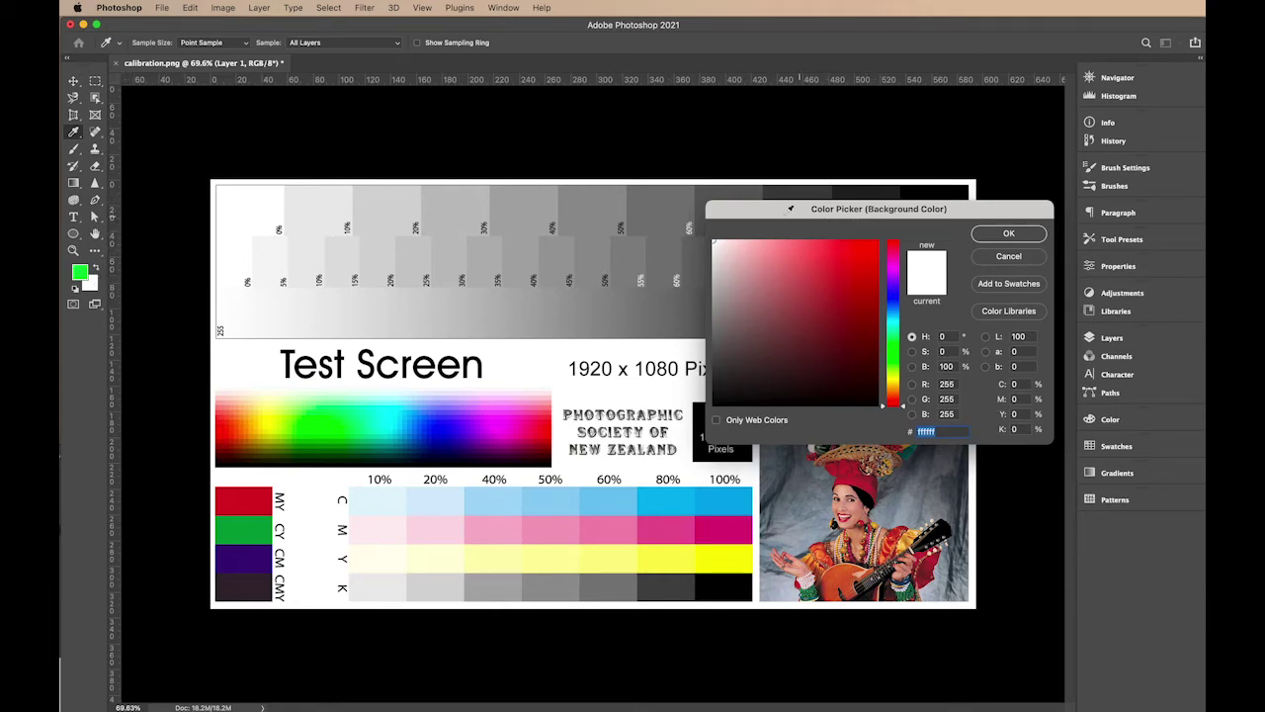
left_click_drag(782, 205, 486, 89)
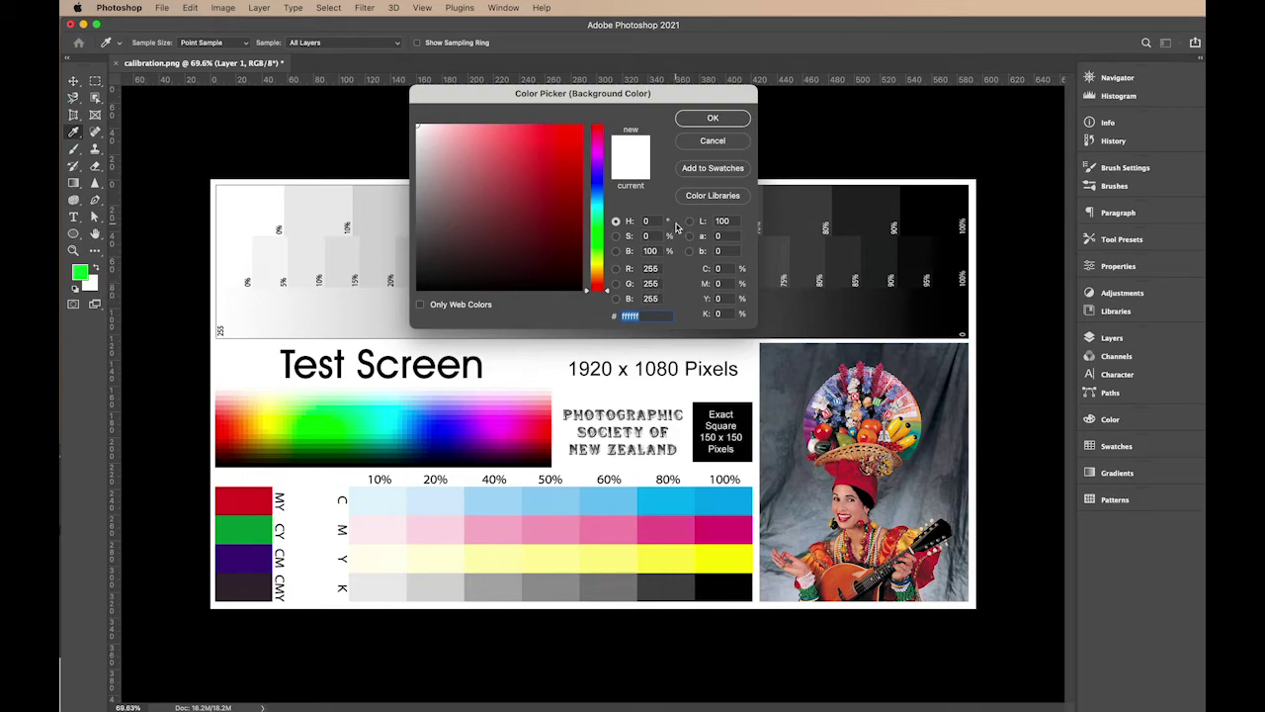
left_click(569, 136)
left_click(713, 117)
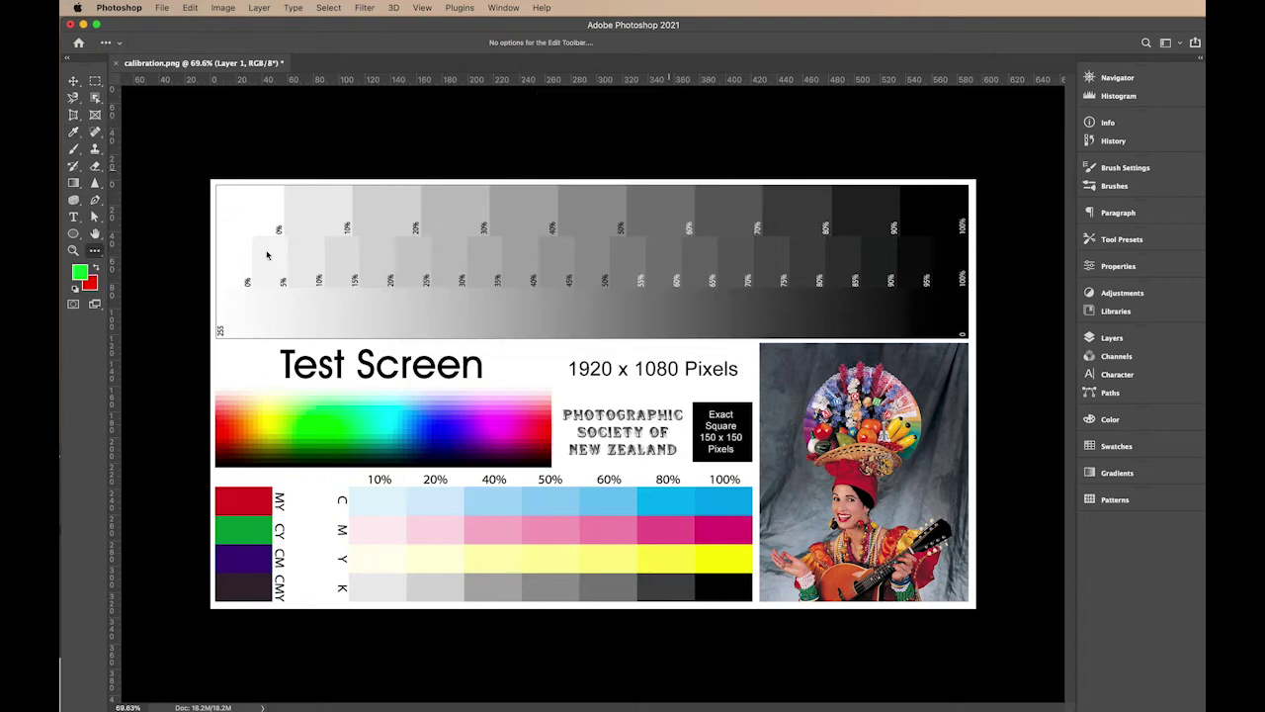
- Set the background color to white and the foreground color to dark green (1d5e11) in the Color Picker
left_click(90, 285)
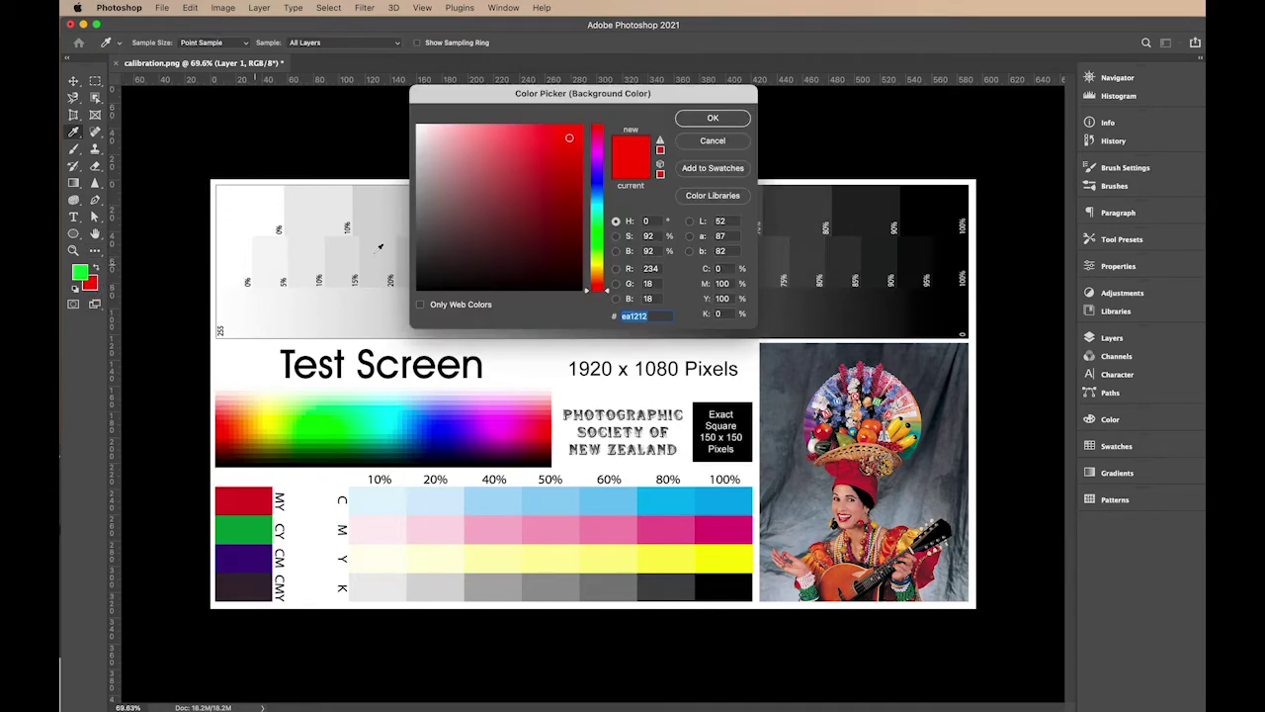
left_click(418, 125)
left_click(717, 121)
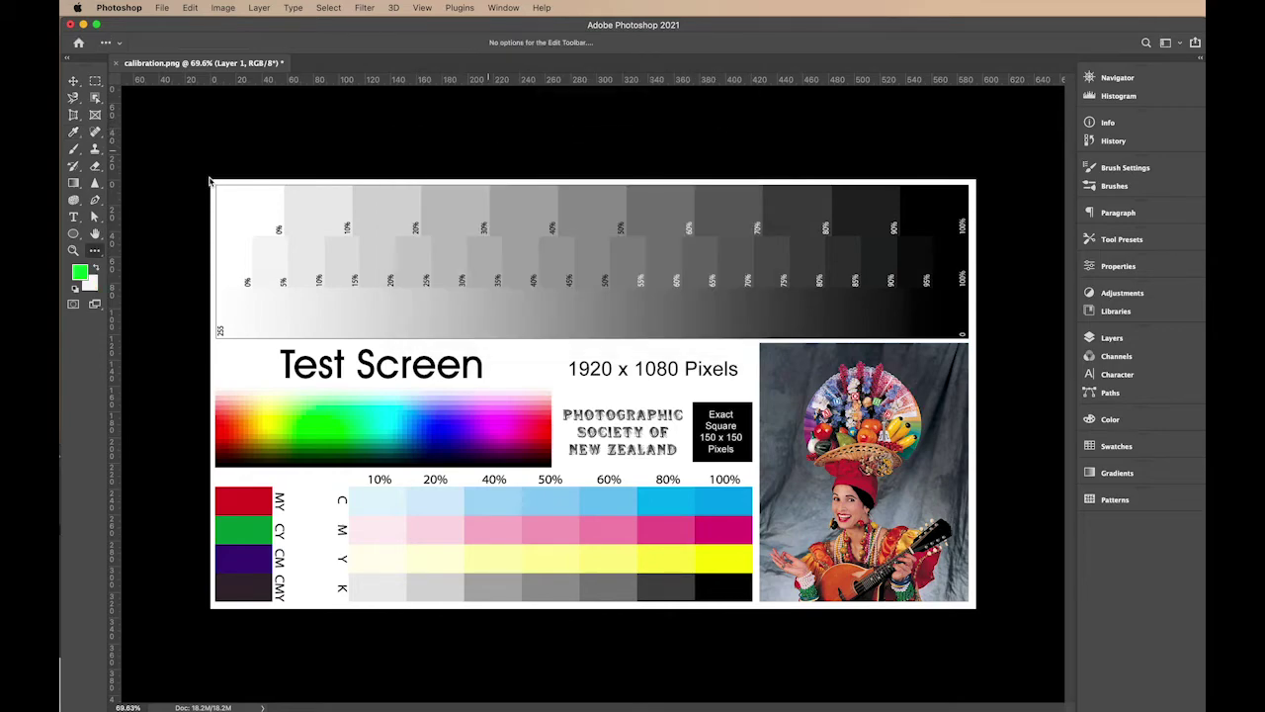
left_click(83, 274)
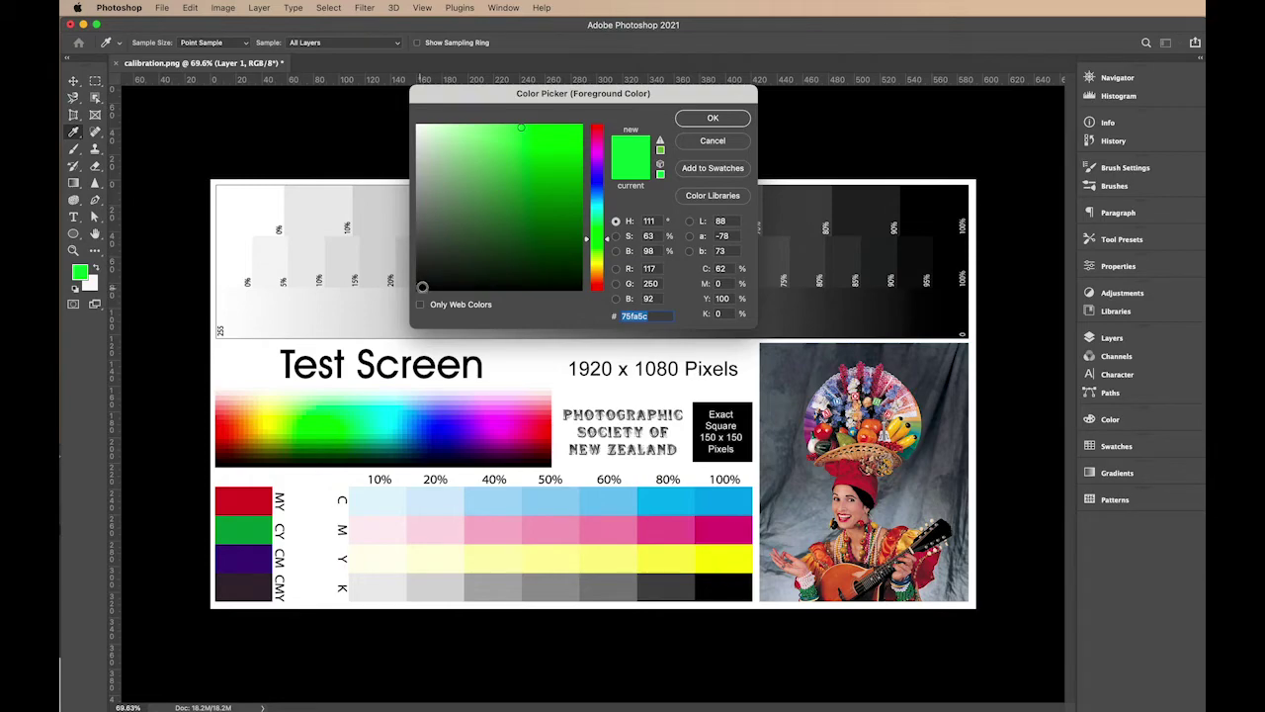
left_click(553, 234)
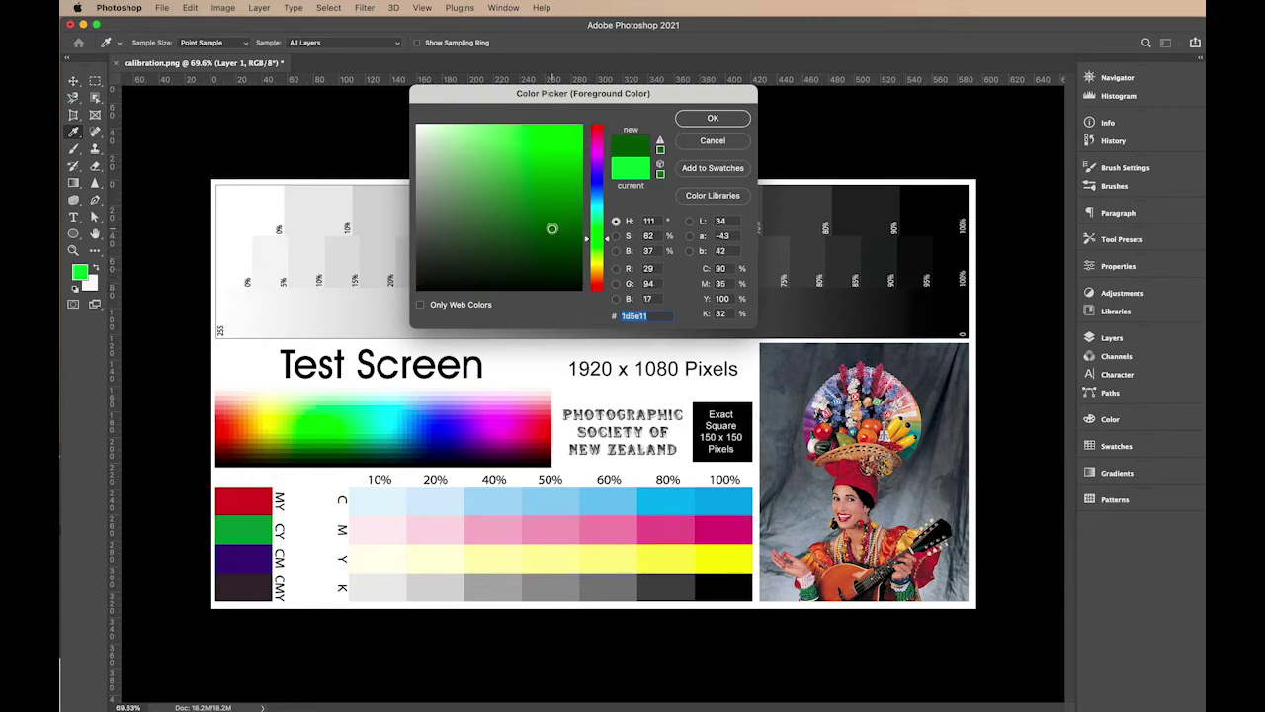
left_click(713, 118)
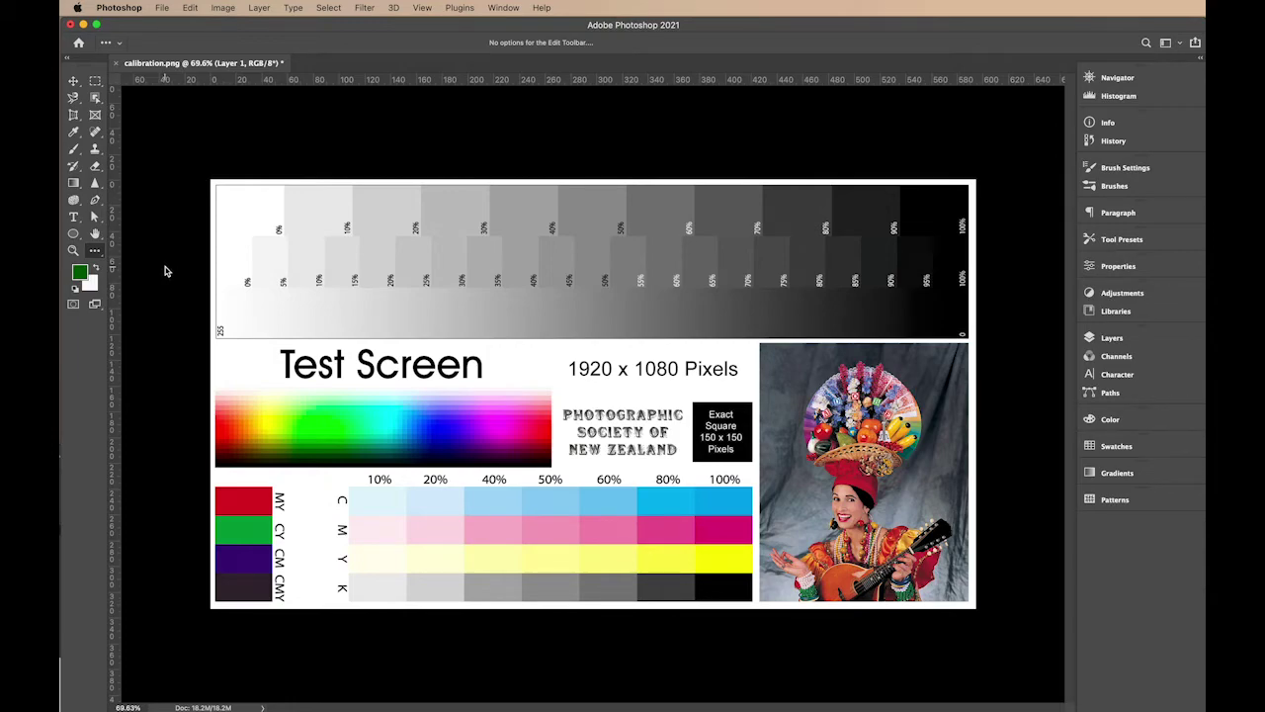
- Swap the foreground and background colors back and forth several times, and reset them to the default black and white
key("x")
key("x")
key("x")
key("x")
key("x")
key("x")
key("d")
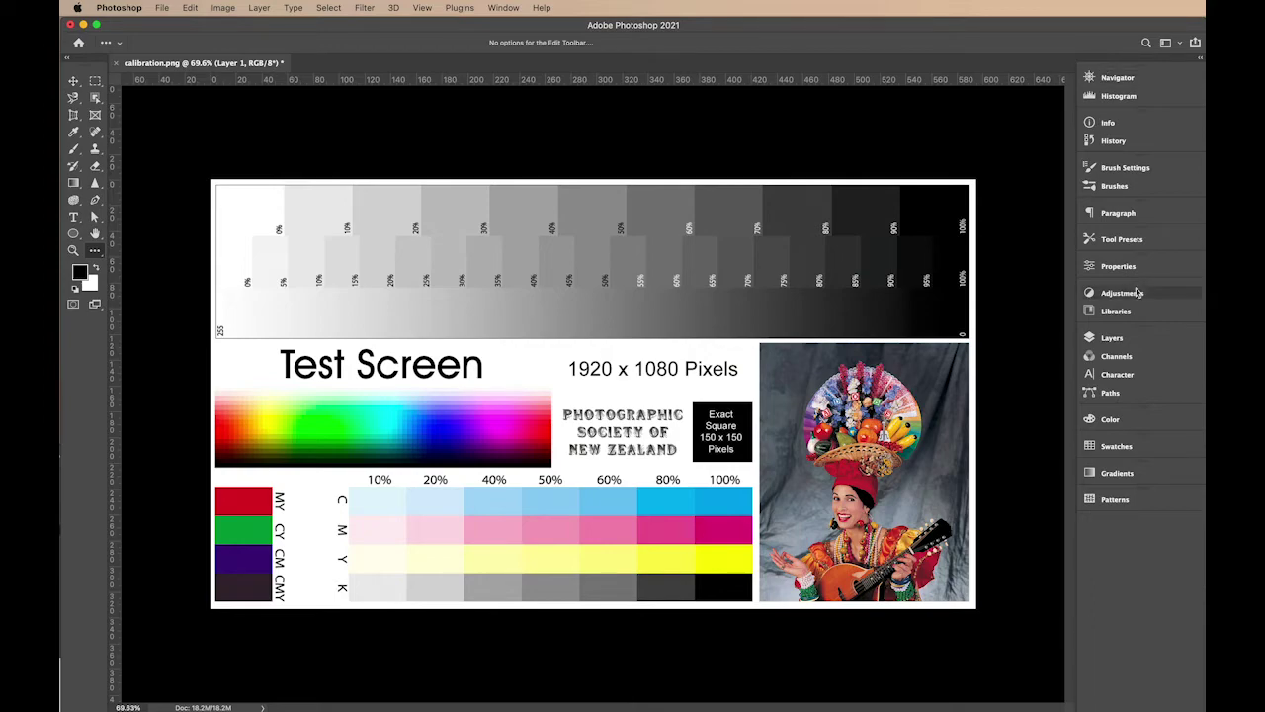
- Review the list of available panels and examine the contents of the Info and Brush Settings panels
left_click(503, 8)
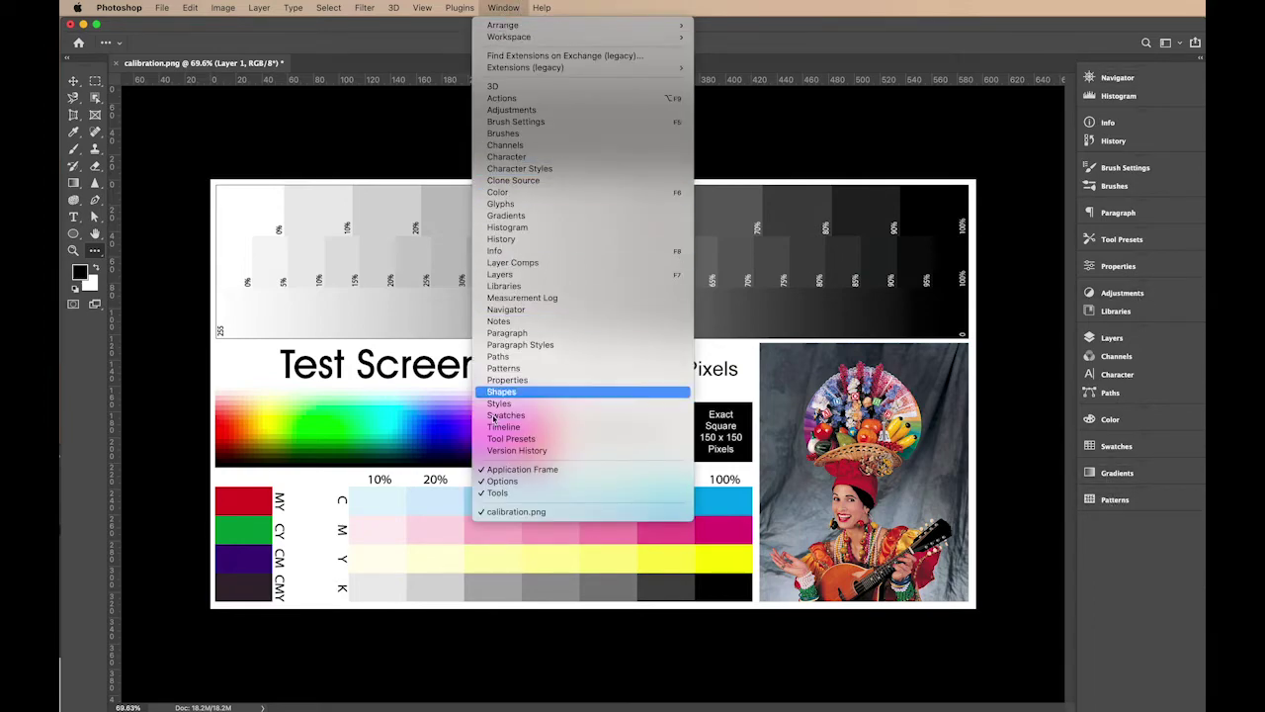
left_click(501, 9)
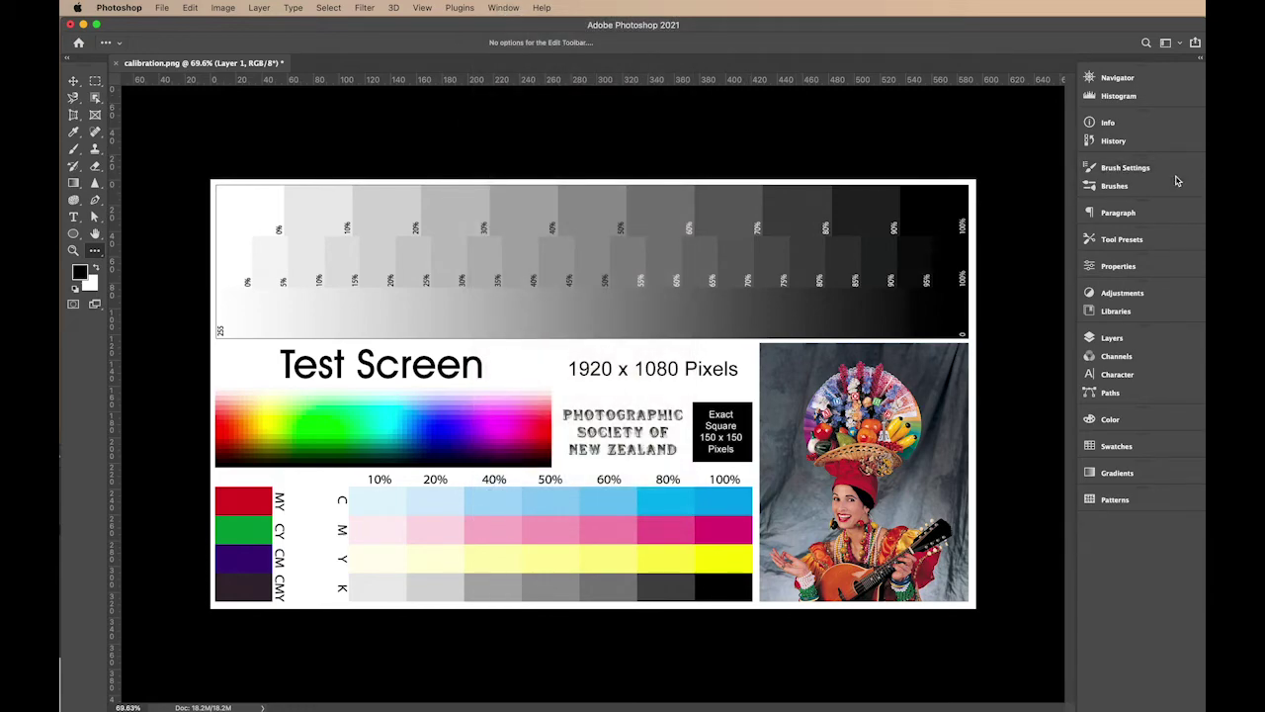
left_click(1118, 125)
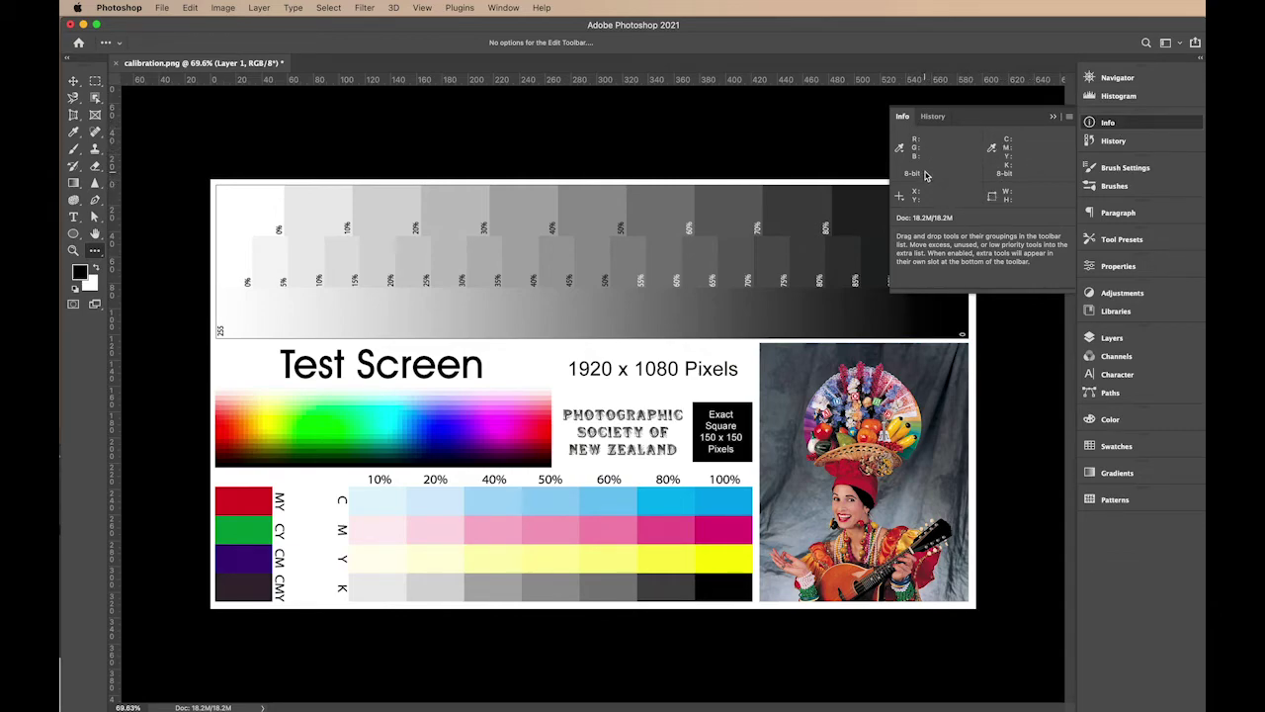
left_click(907, 121)
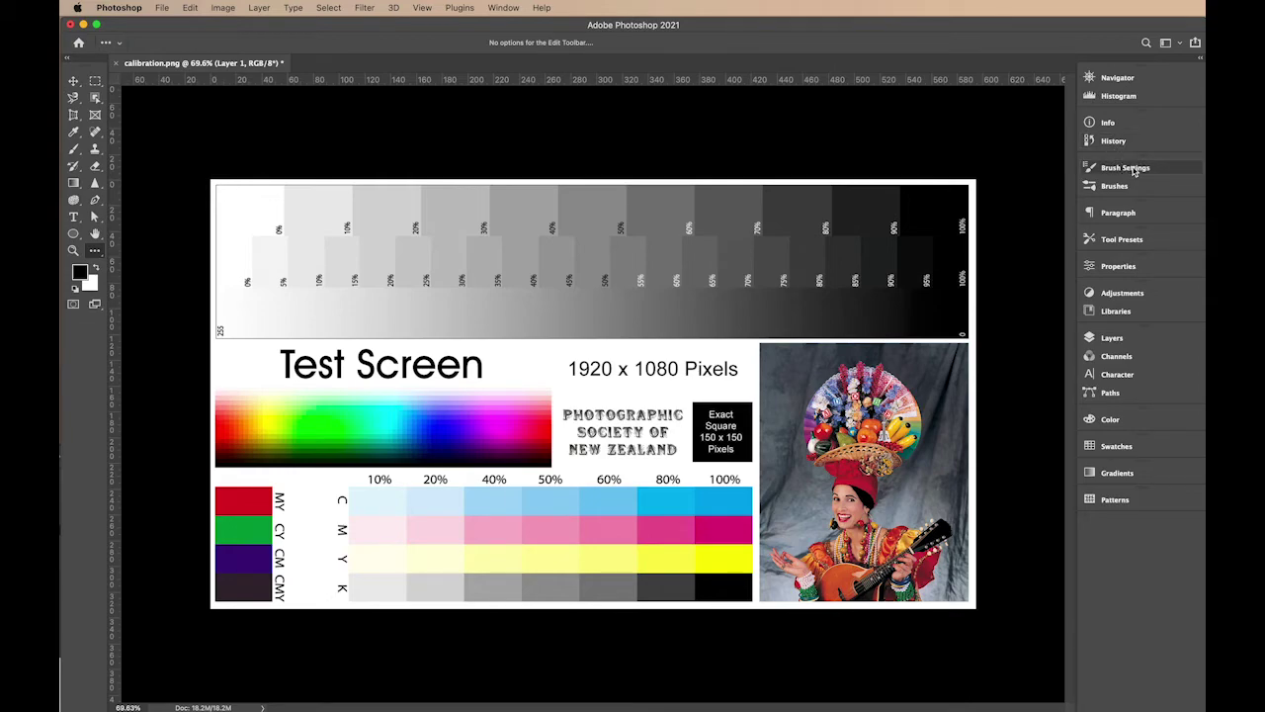
left_click(1133, 170)
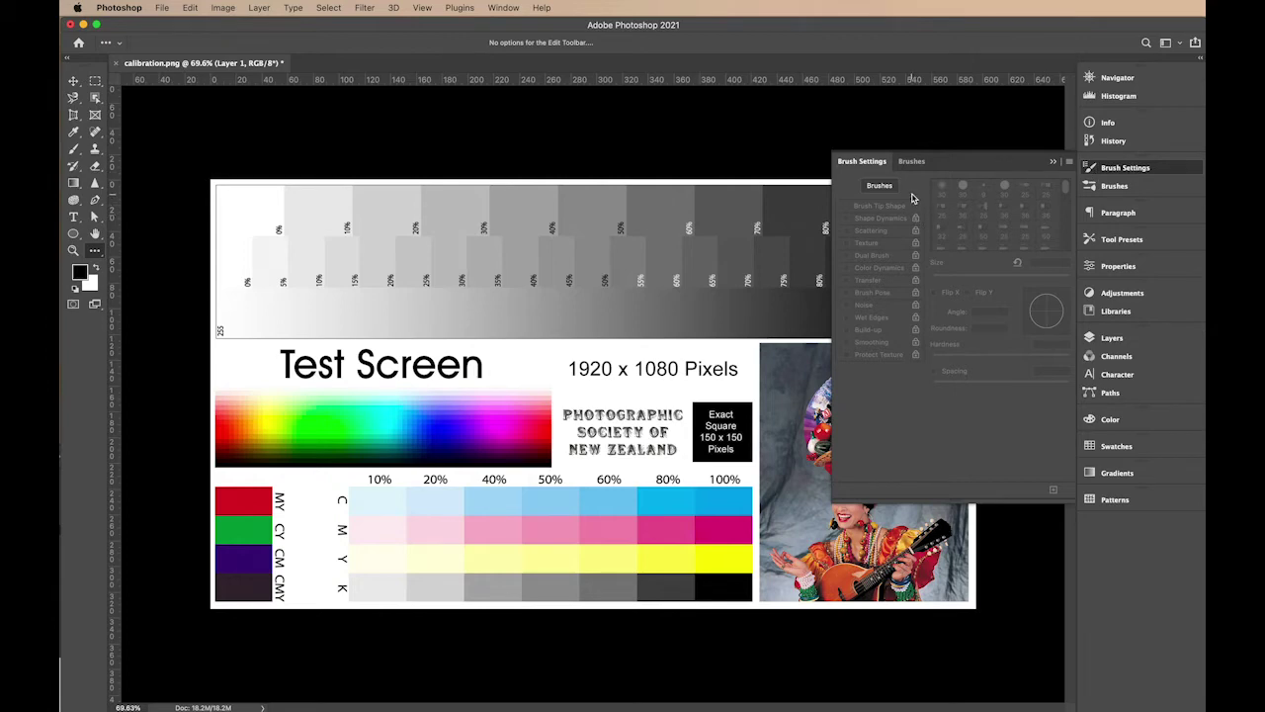
left_click(865, 166)
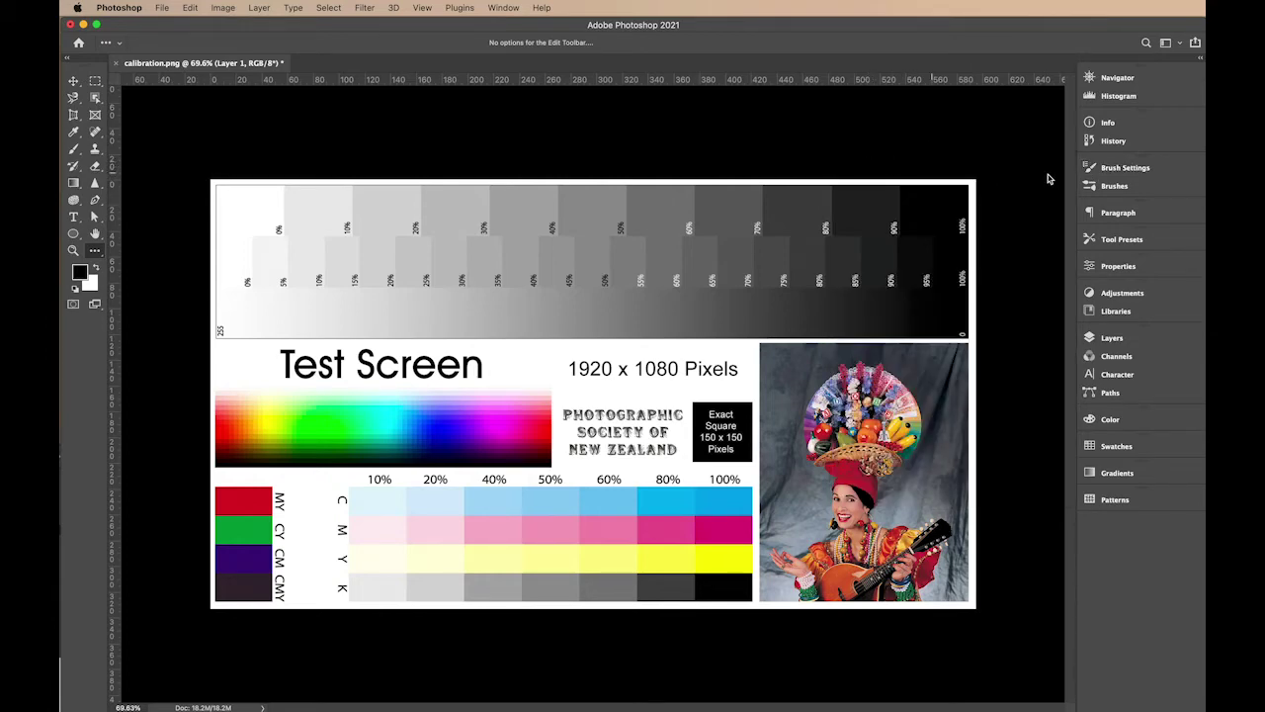
- Examine the text formatting options in the Paragraph and Character panels, collapsing each one again
left_click(1103, 214)
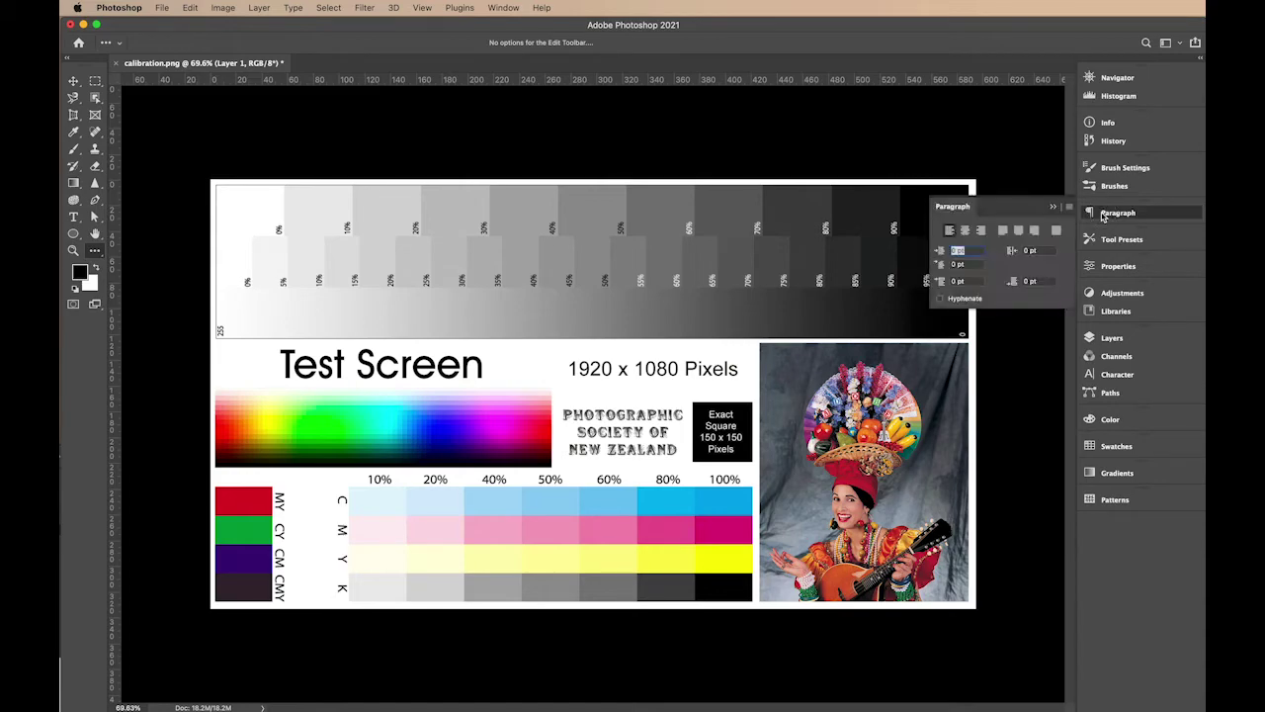
left_click(952, 211)
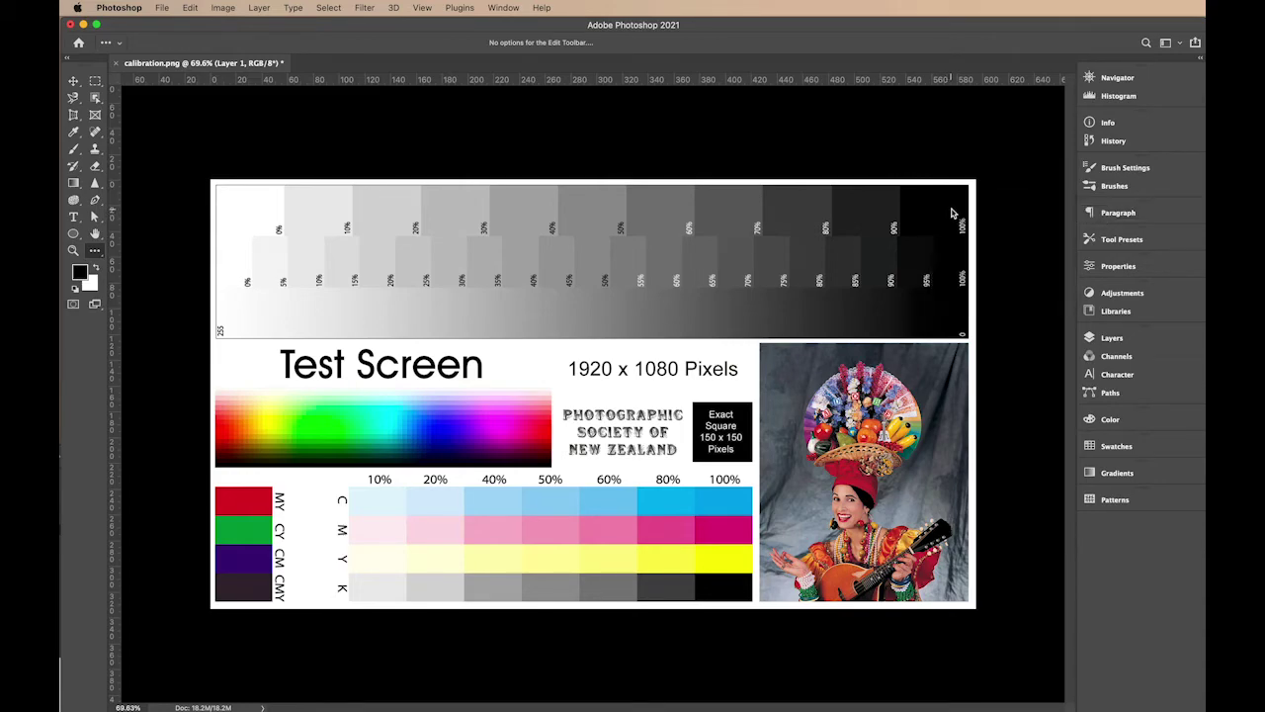
left_click(1089, 376)
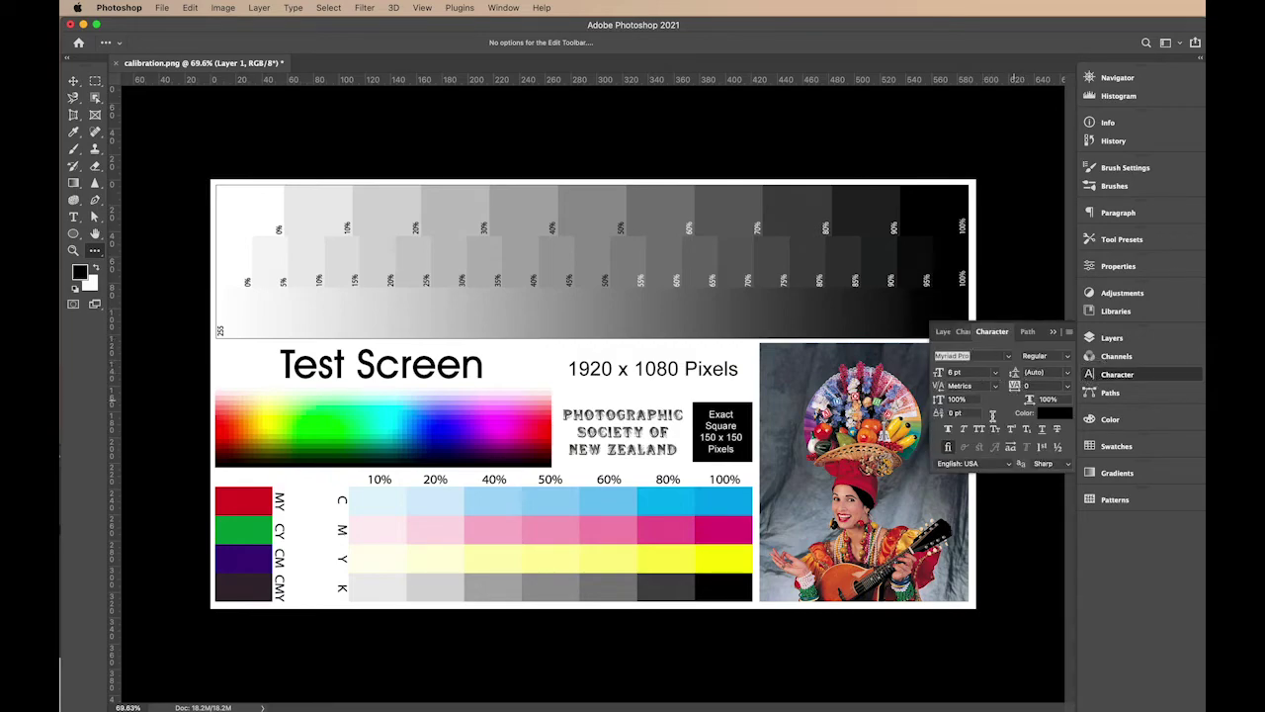
left_click(985, 336)
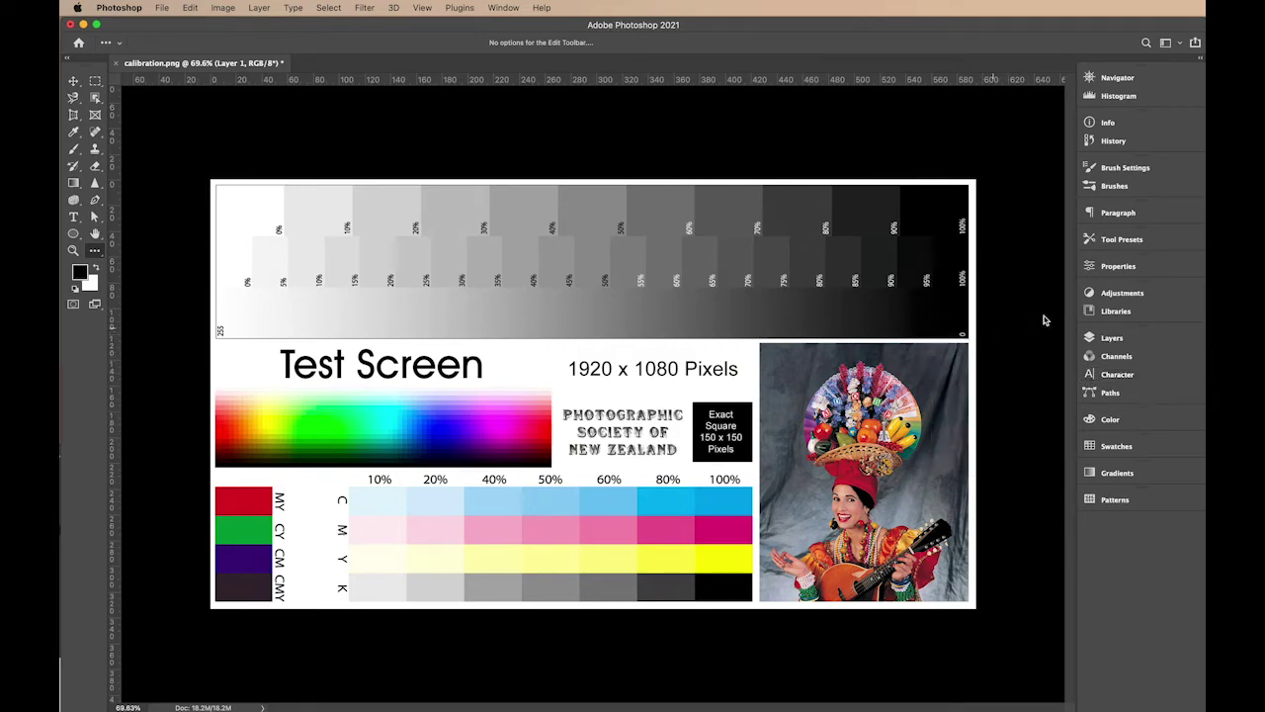
- Examine the Tool Presets, Properties and Adjustments panels one after another, collapsing each again
left_click(1122, 239)
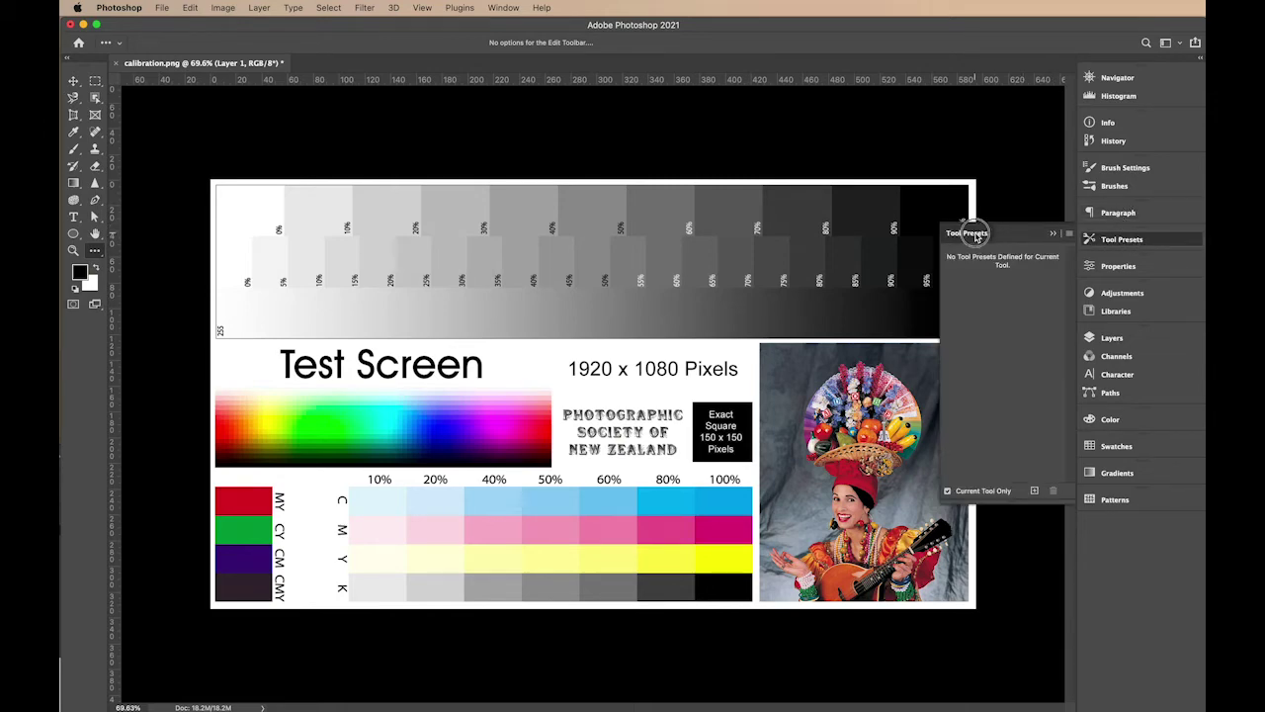
left_click(975, 230)
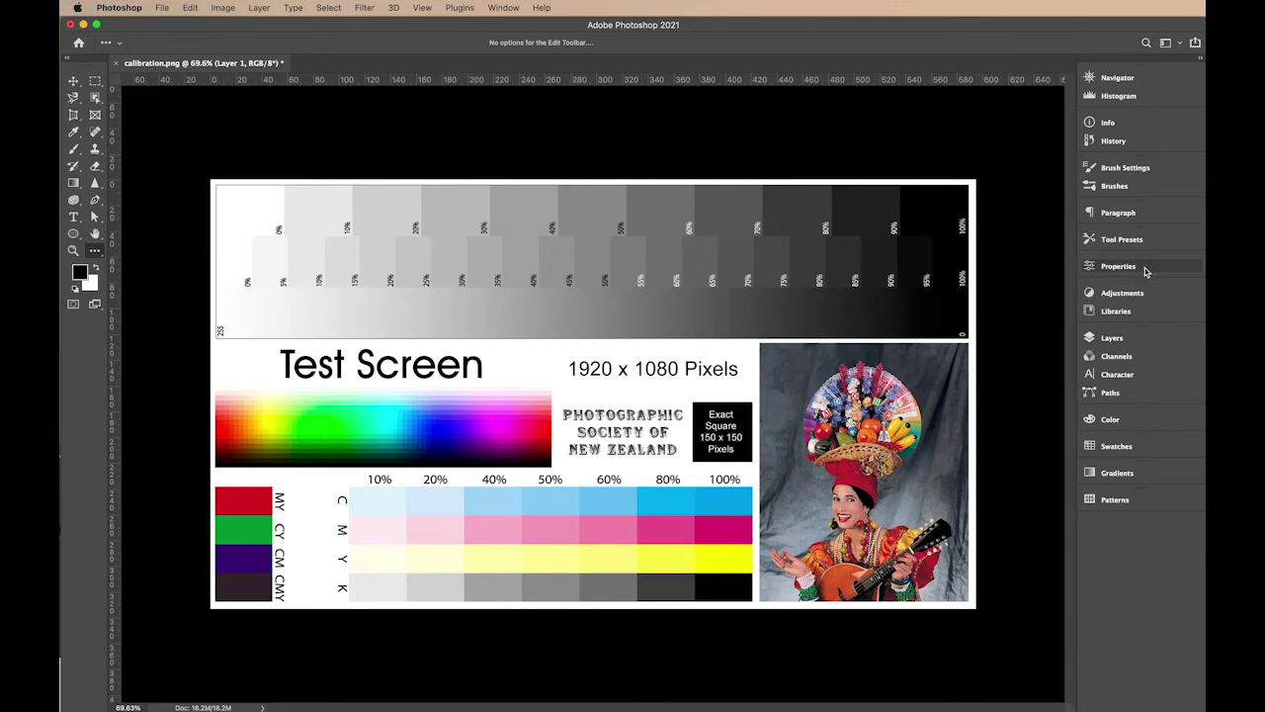
left_click(1145, 267)
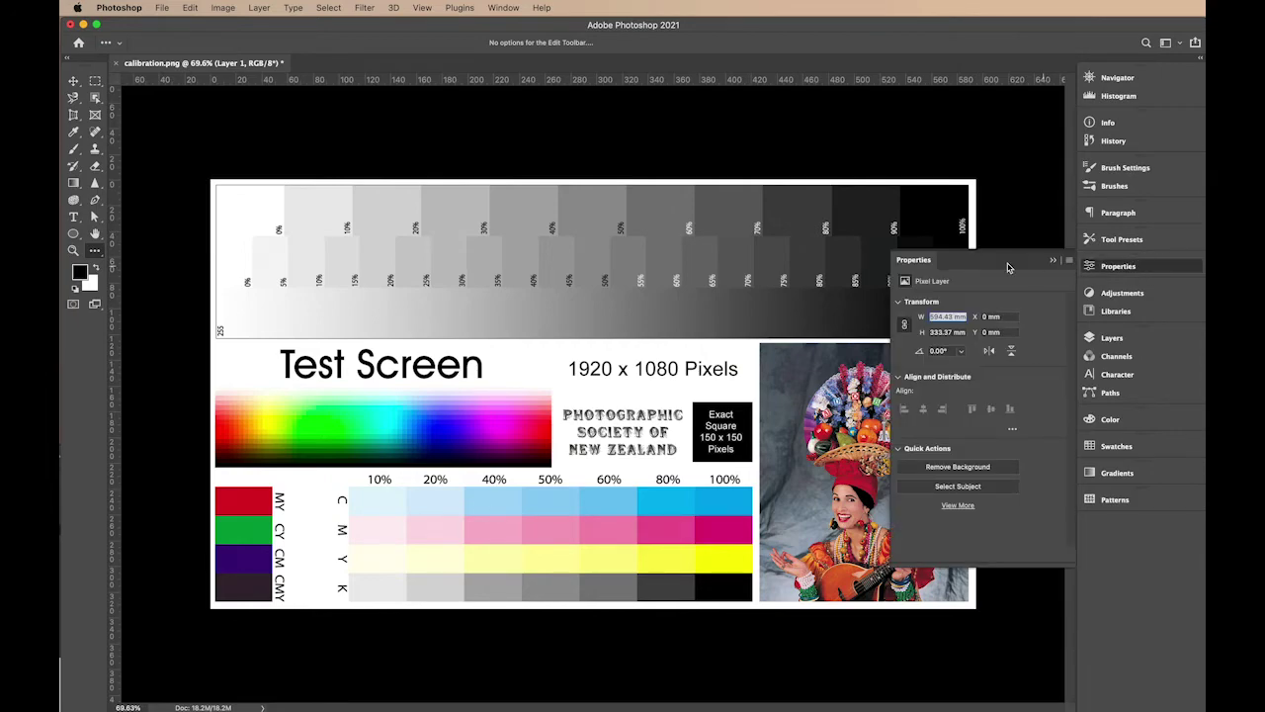
left_click(914, 261)
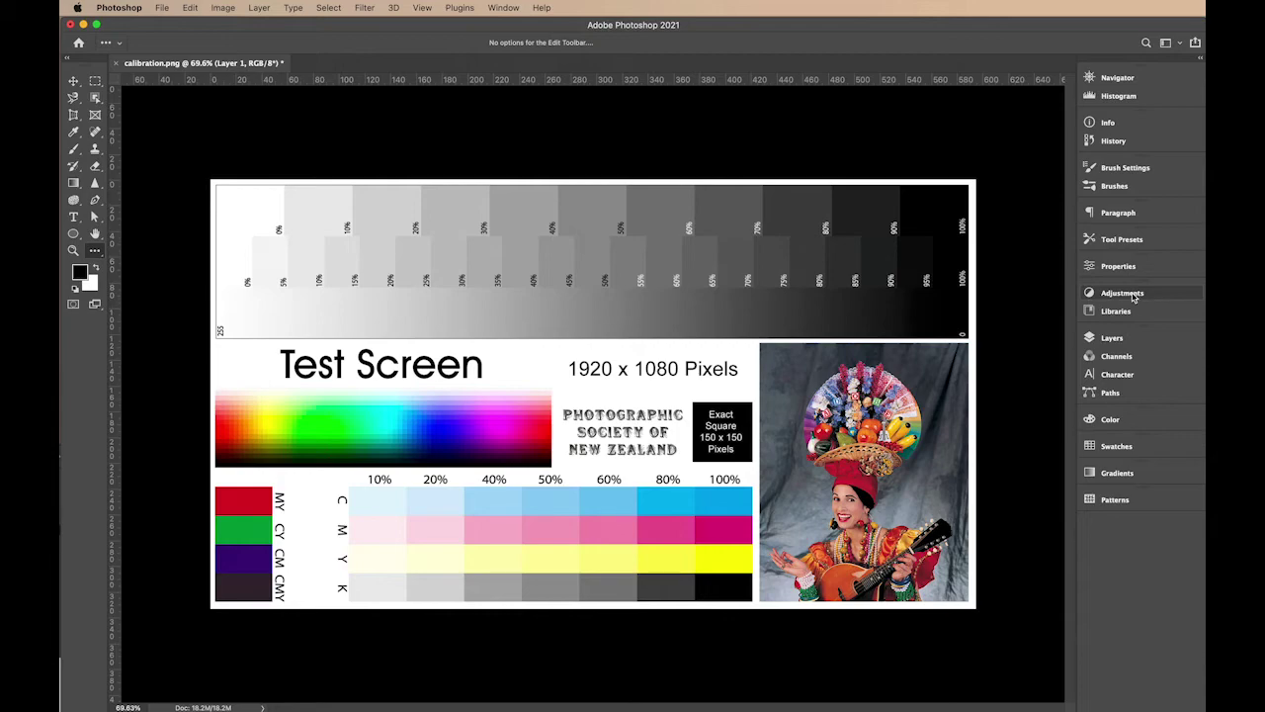
left_click(1123, 293)
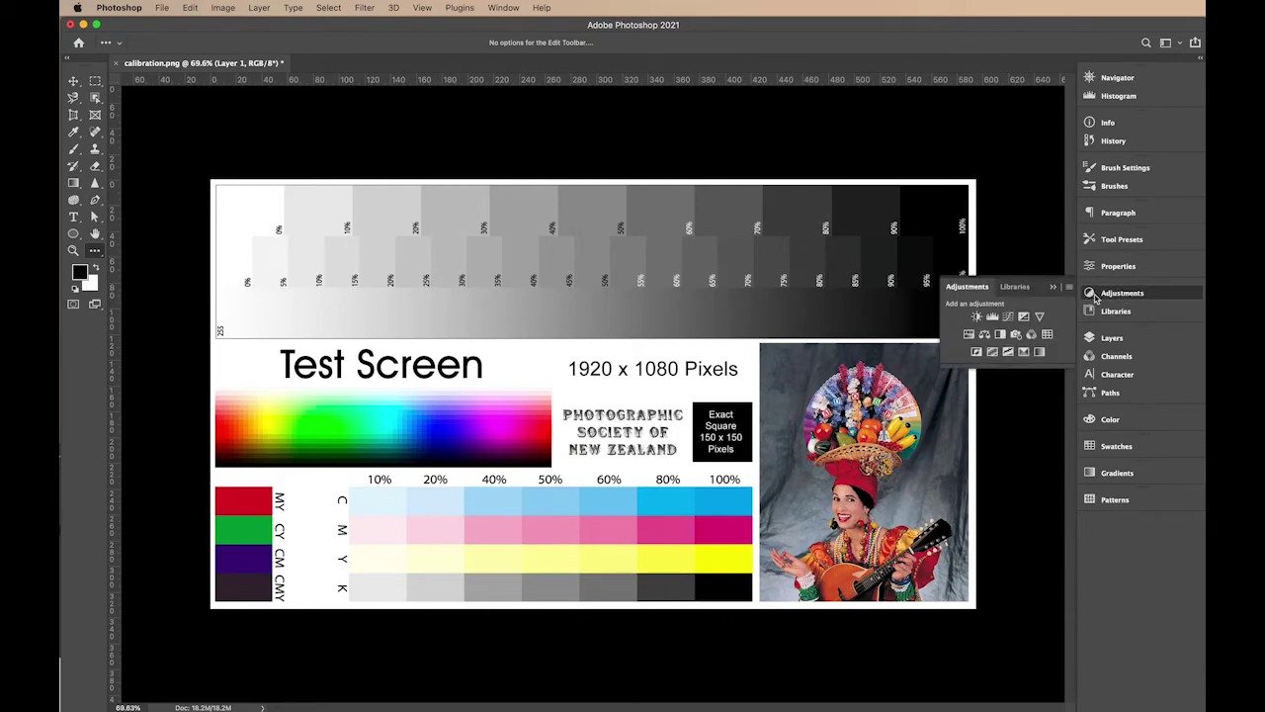
left_click(967, 288)
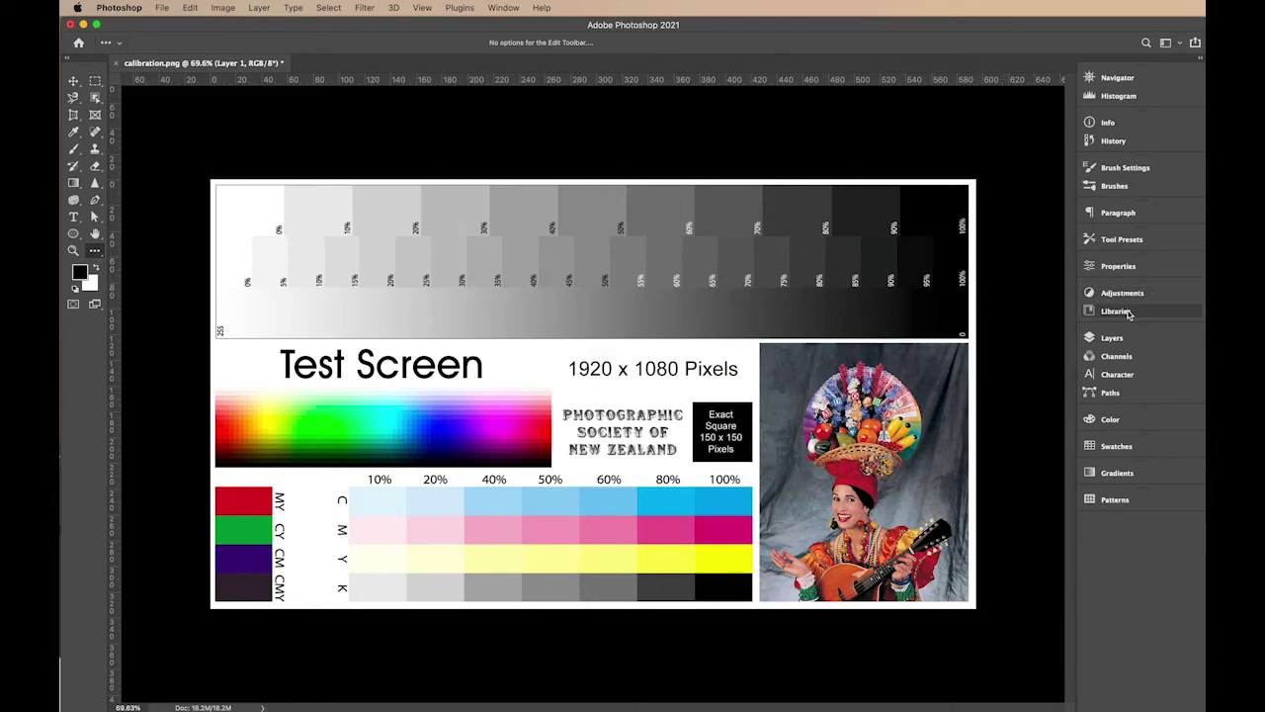
- Float the Layers panel over the image, shorten it, and dock it again after Paths in its original group
left_click(1112, 338)
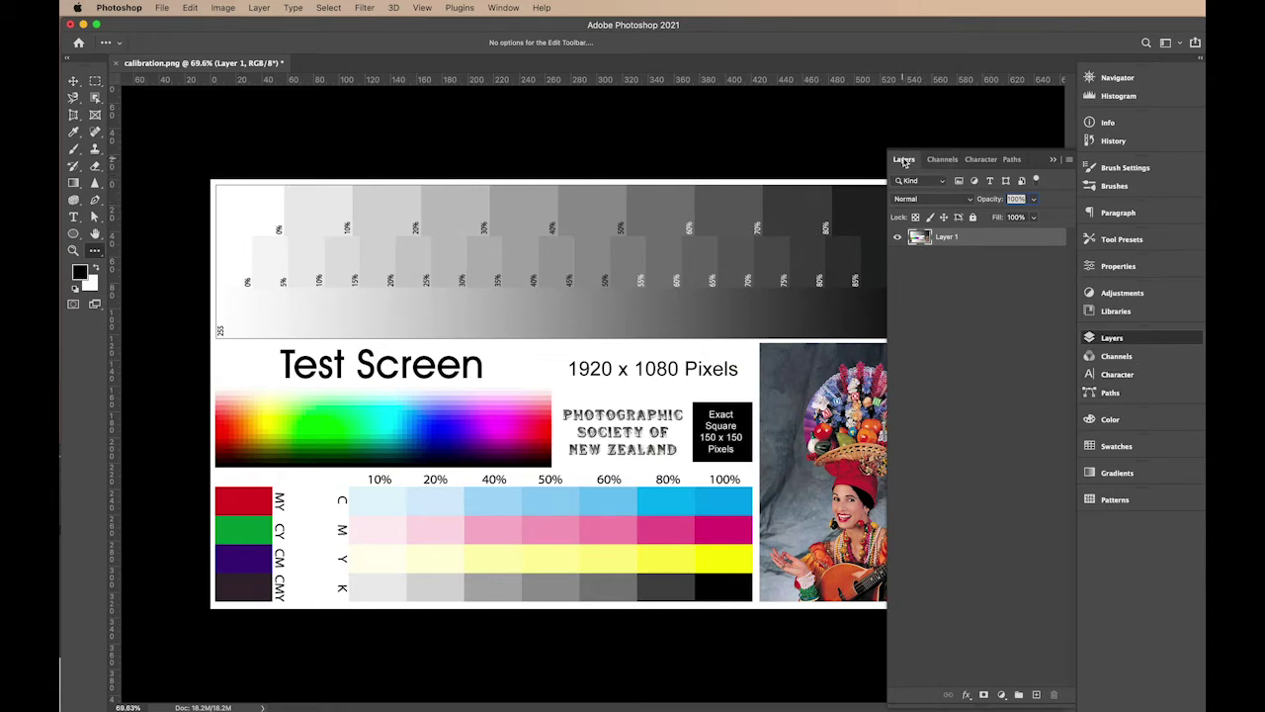
left_click_drag(904, 162, 269, 147)
left_click_drag(438, 686, 440, 291)
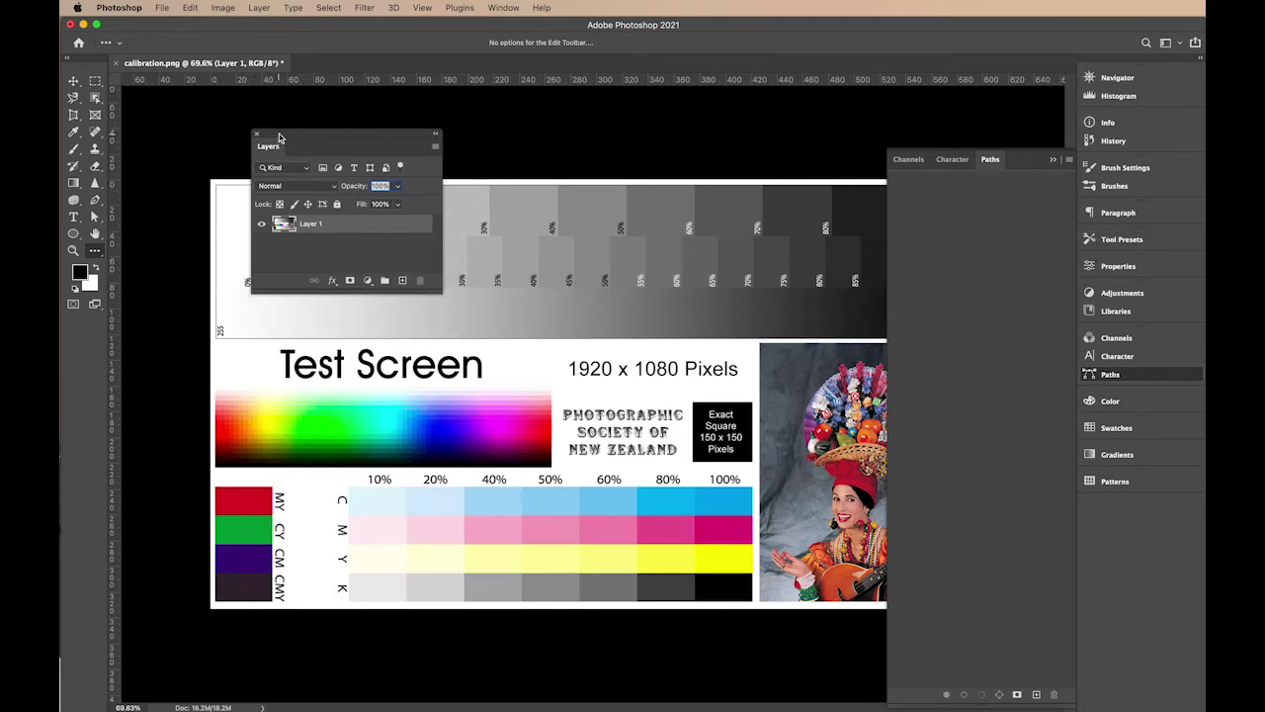
left_click_drag(282, 138, 947, 163)
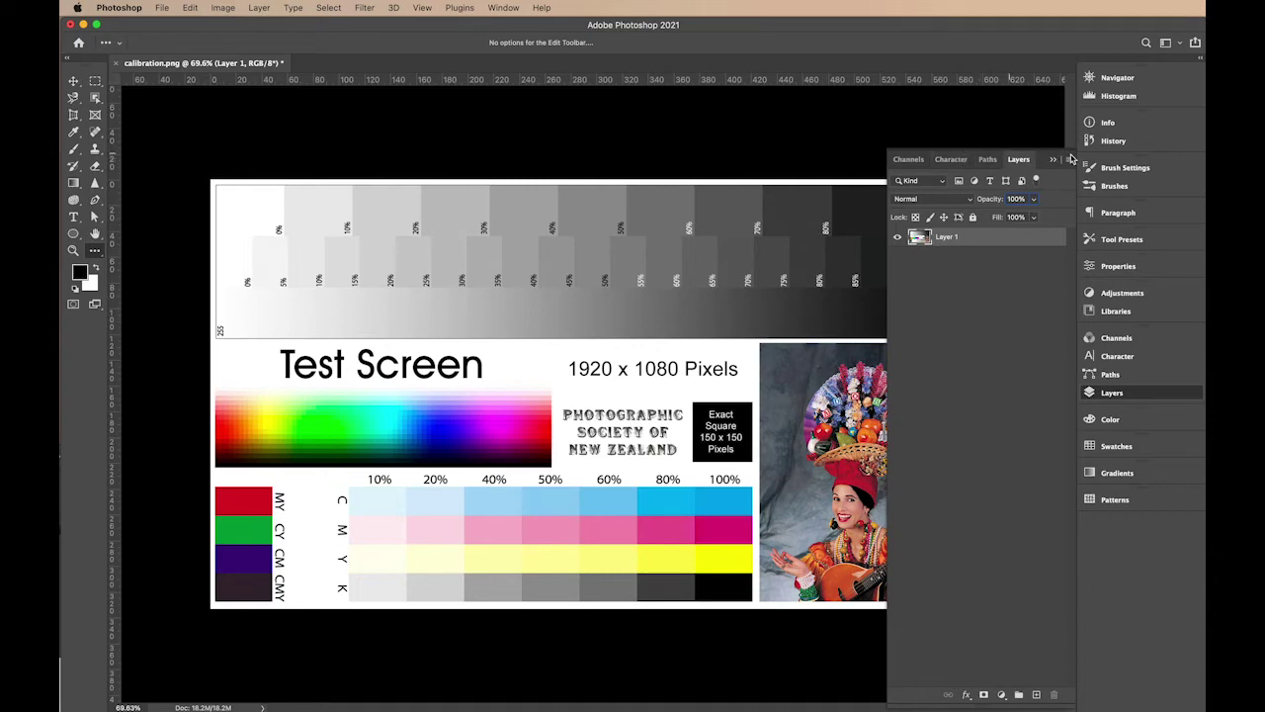
left_click(1018, 161)
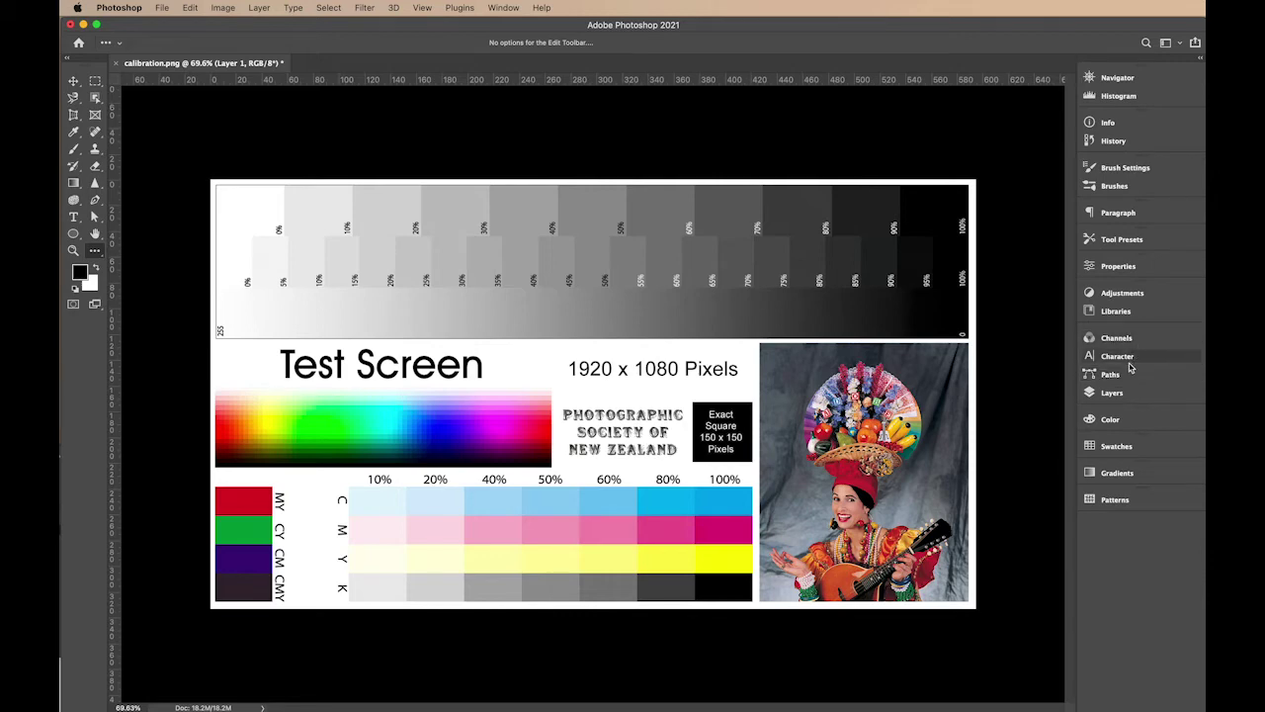
- Expand the Layers panel for another look at the calibration image's layer and collapse it again
left_click(1109, 393)
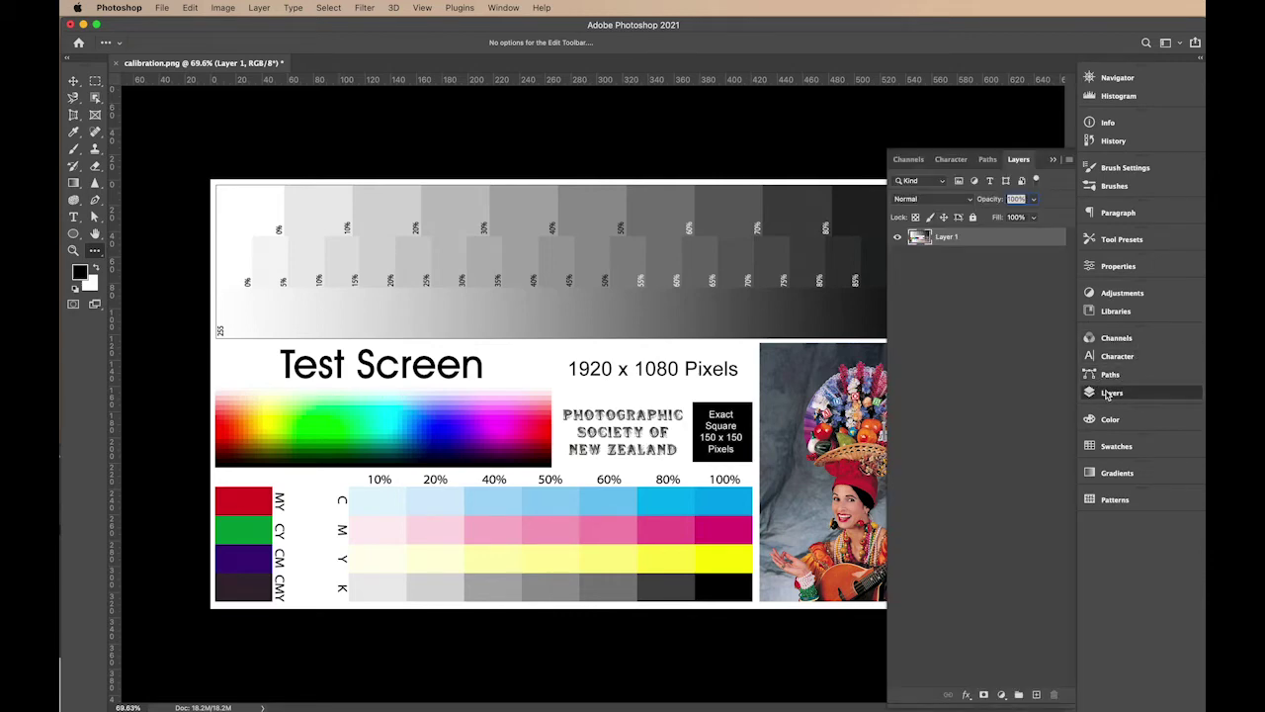
left_click(1109, 394)
left_click(1110, 394)
left_click(1020, 161)
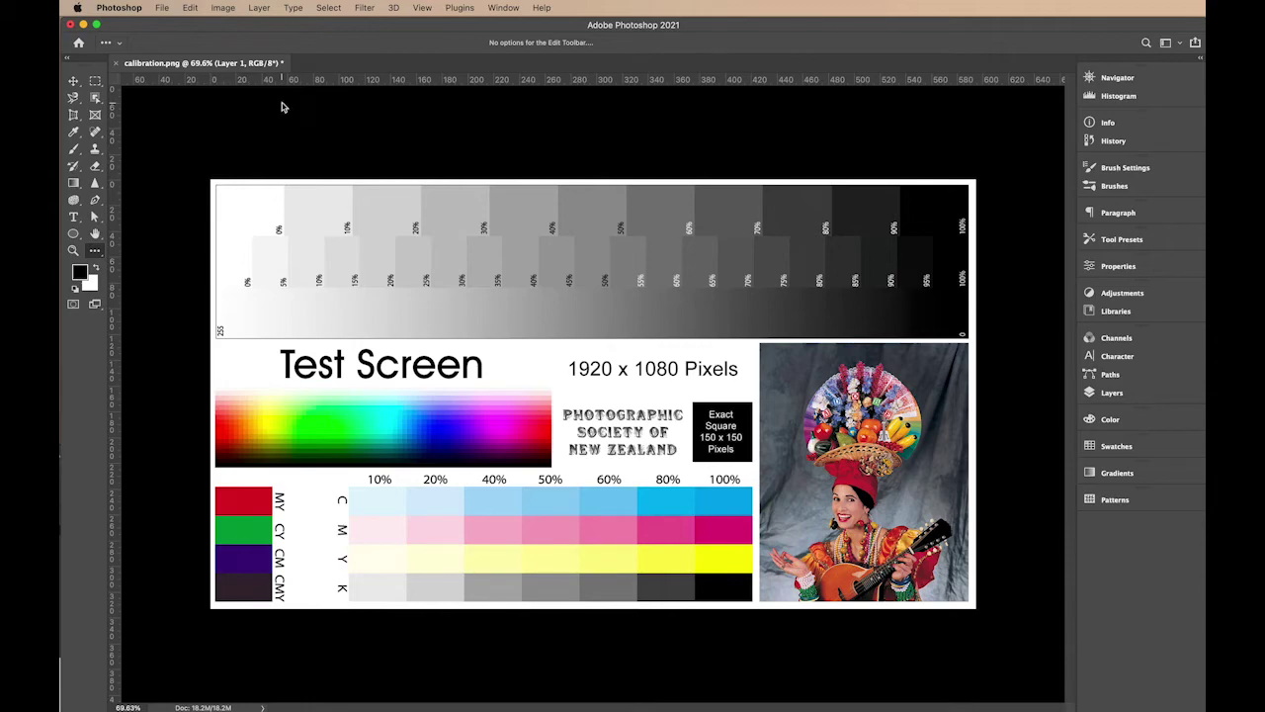
- Open the image IMG_5166.jpg from the Desktop folder
key("super+o")
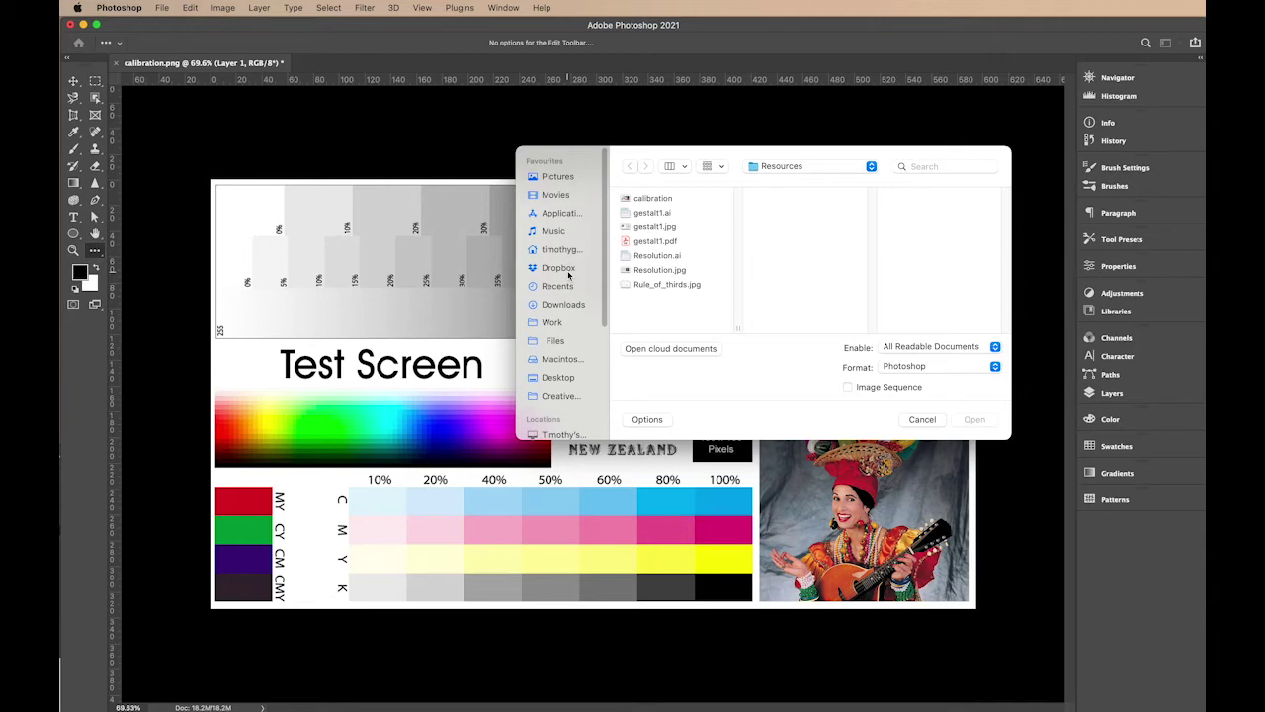
left_click(771, 167)
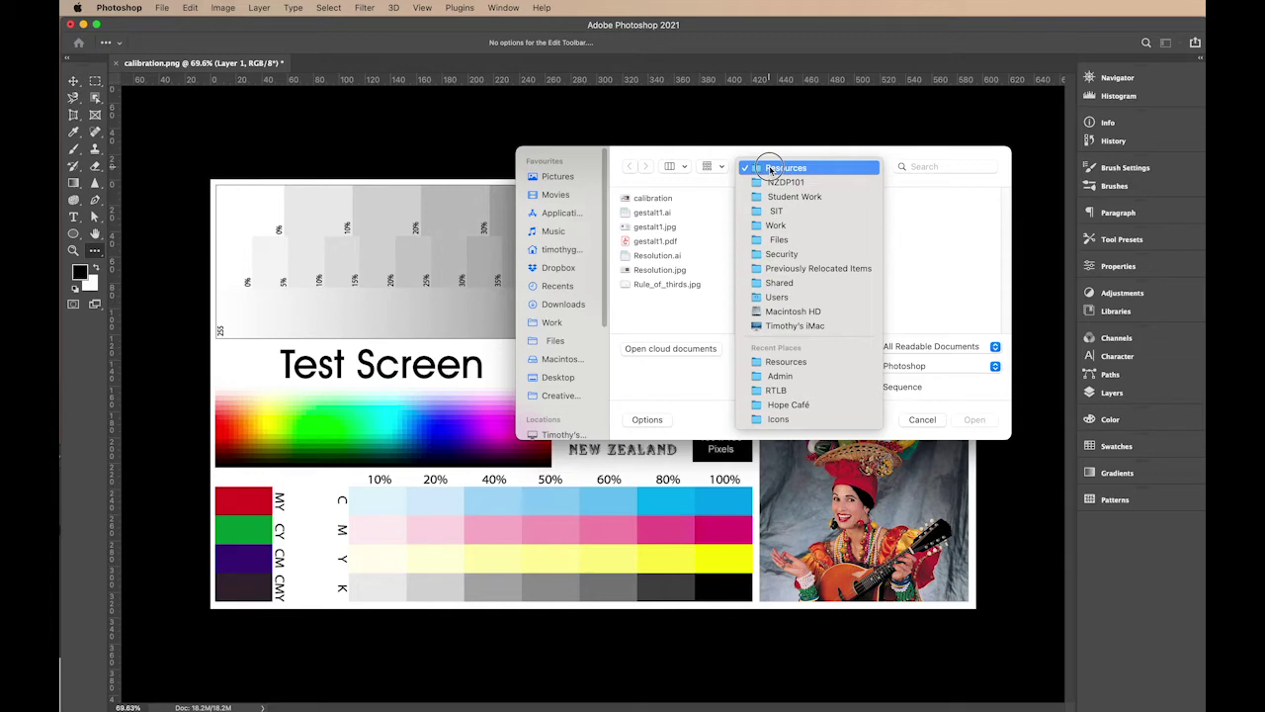
left_click(771, 168)
left_click(563, 380)
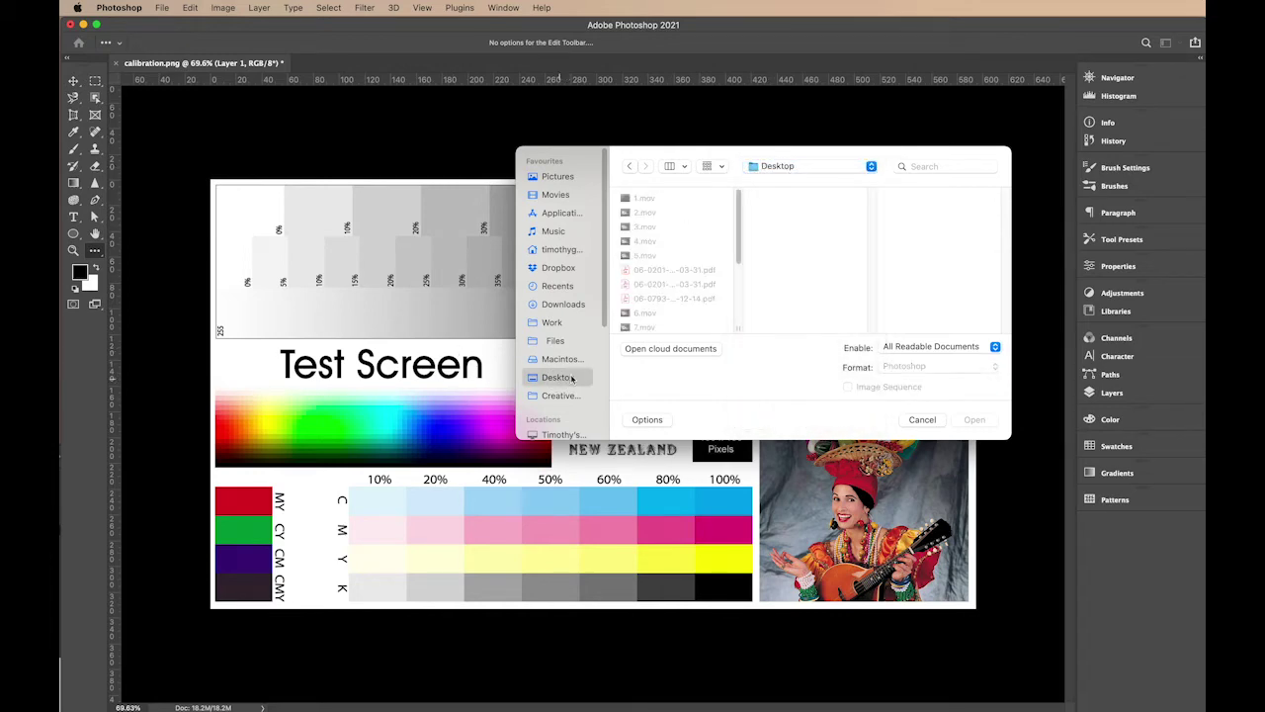
scroll(738, 267, "down", 5)
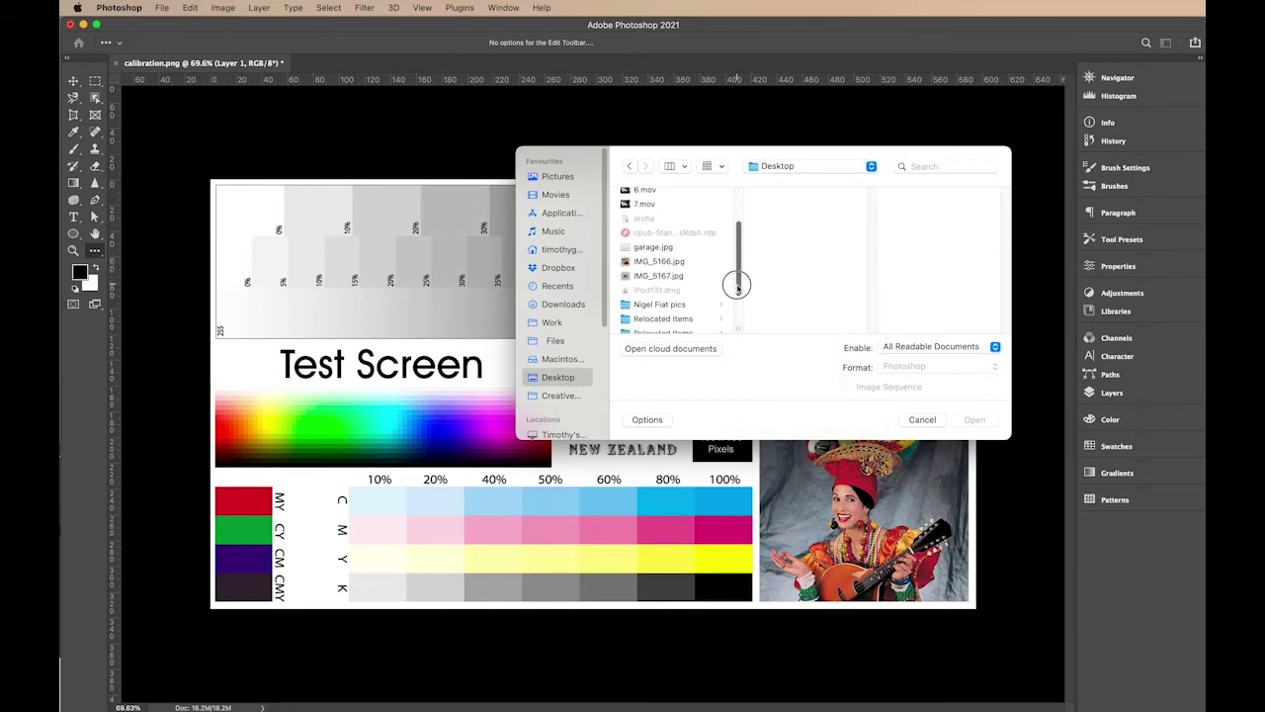
left_click(660, 259)
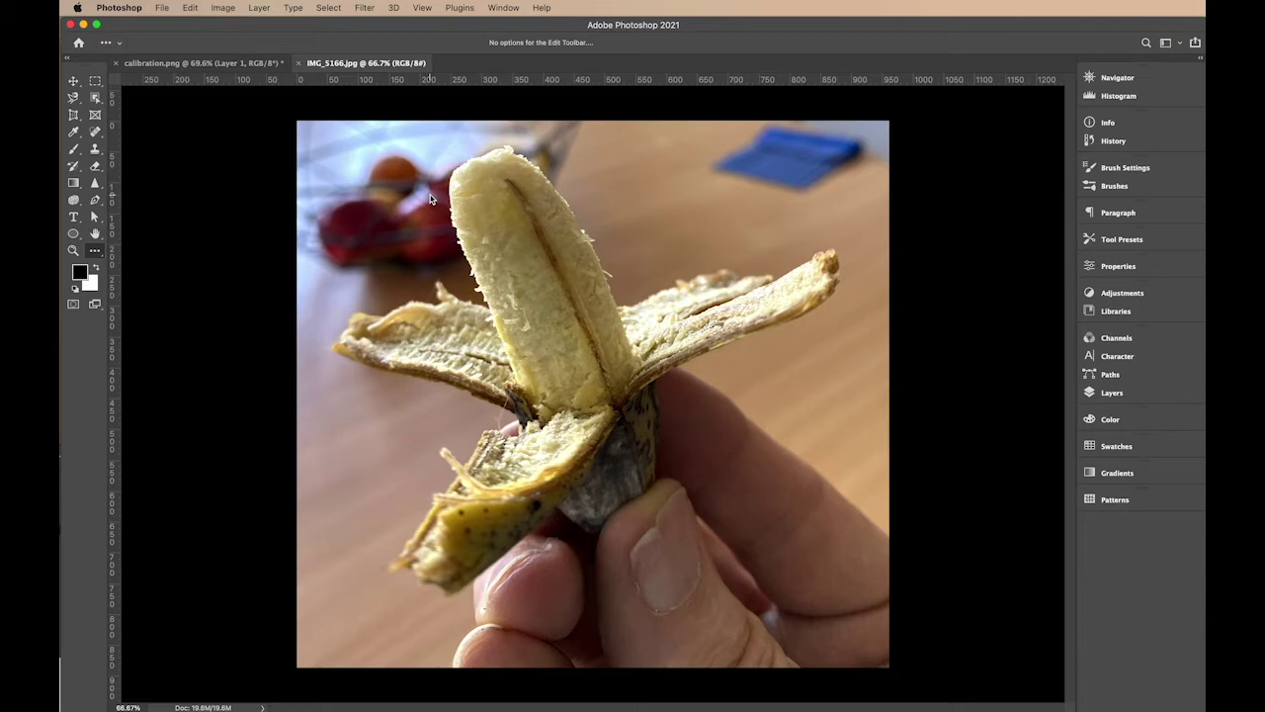
- Zoom the banana photo out to 33.3% and show its layers
key("super+minus")
key("super+minus")
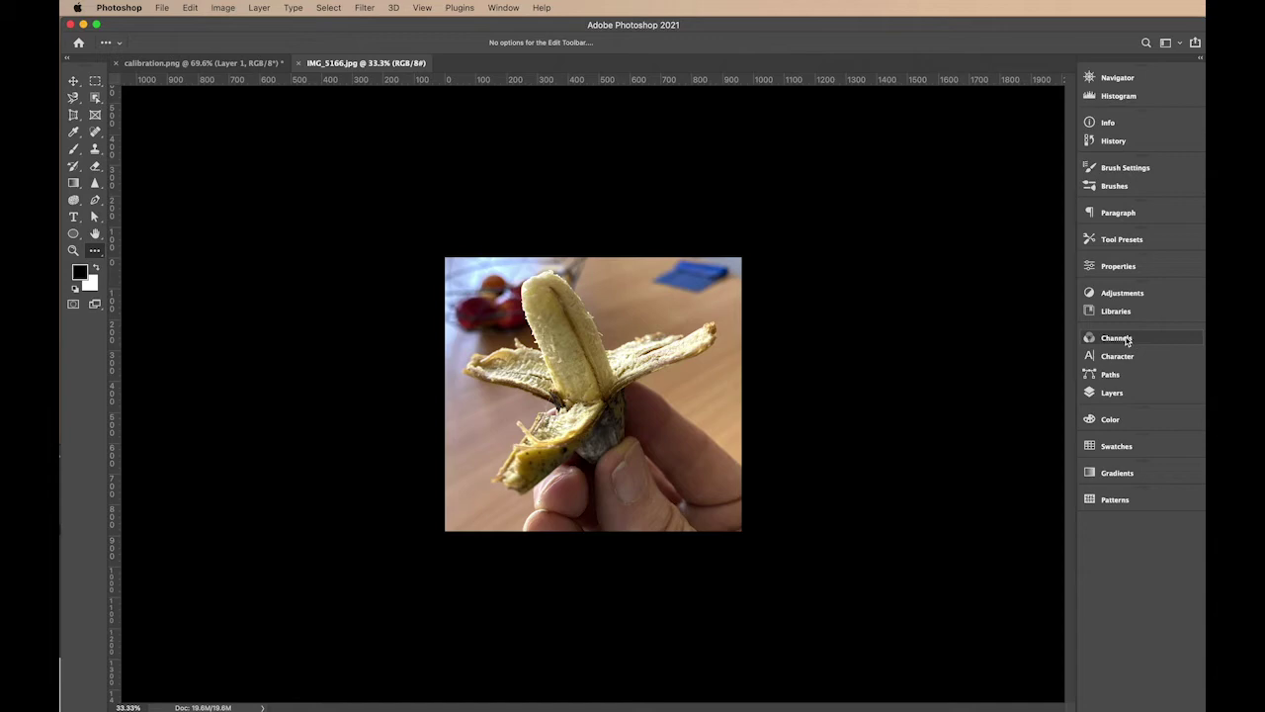
left_click(1111, 394)
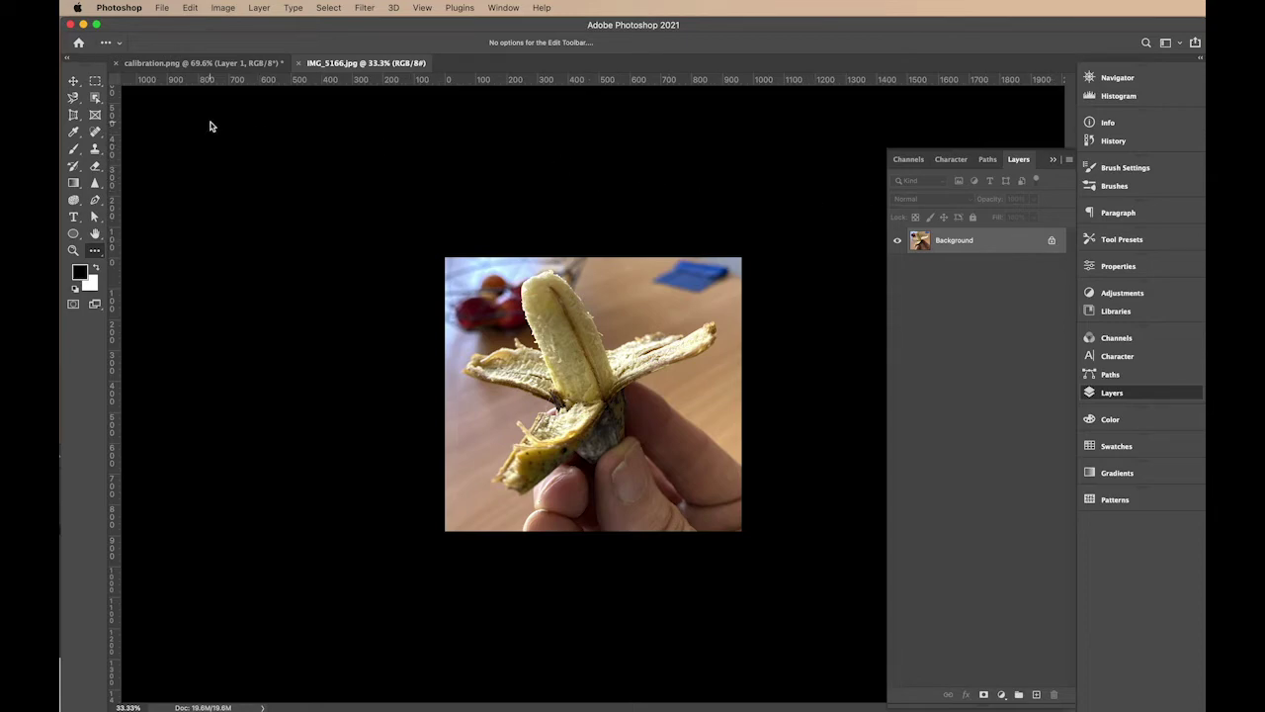
- Compare the layers of calibration.png and IMG_5166.jpg by switching between the two images, ending on the banana photo
left_click(192, 66)
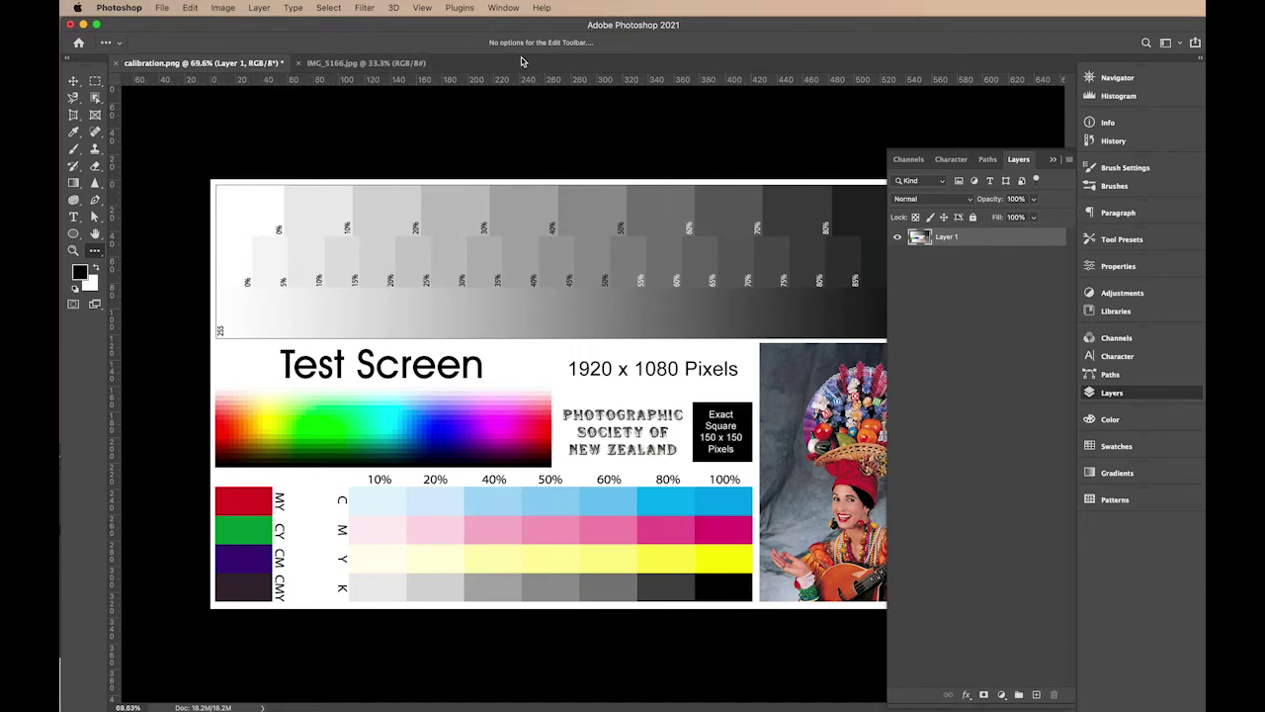
left_click(336, 63)
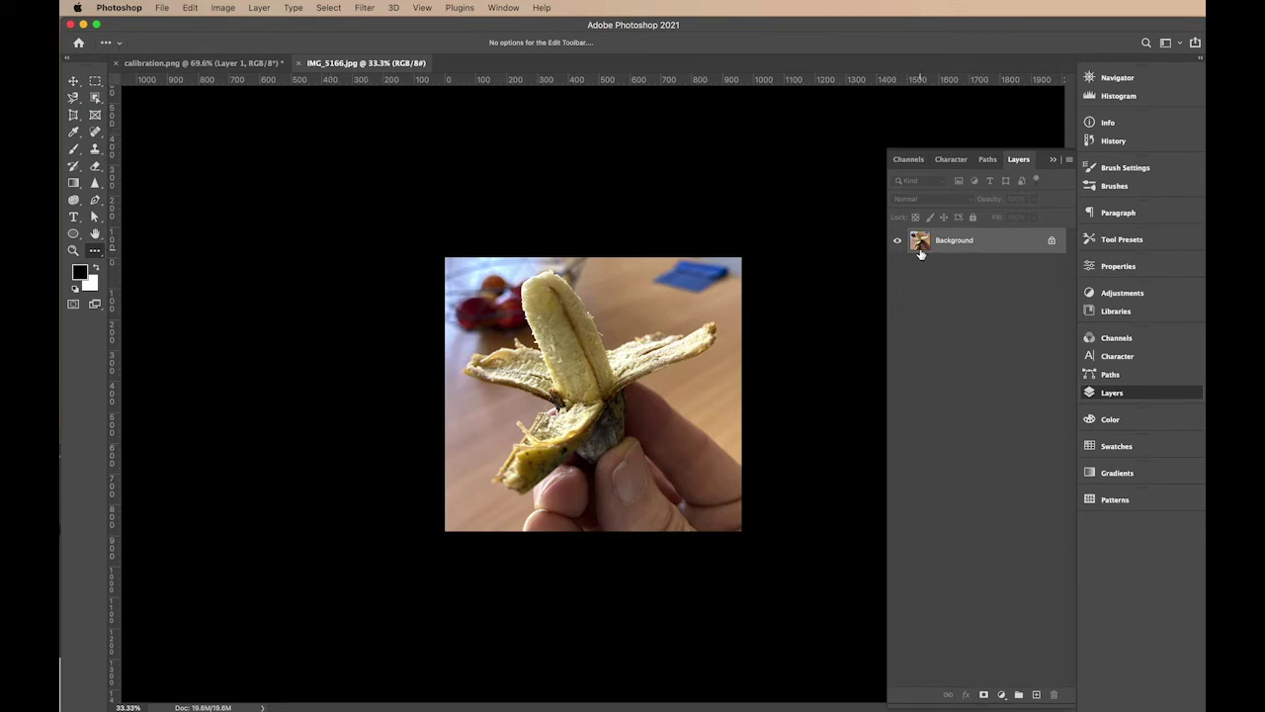
left_click(221, 64)
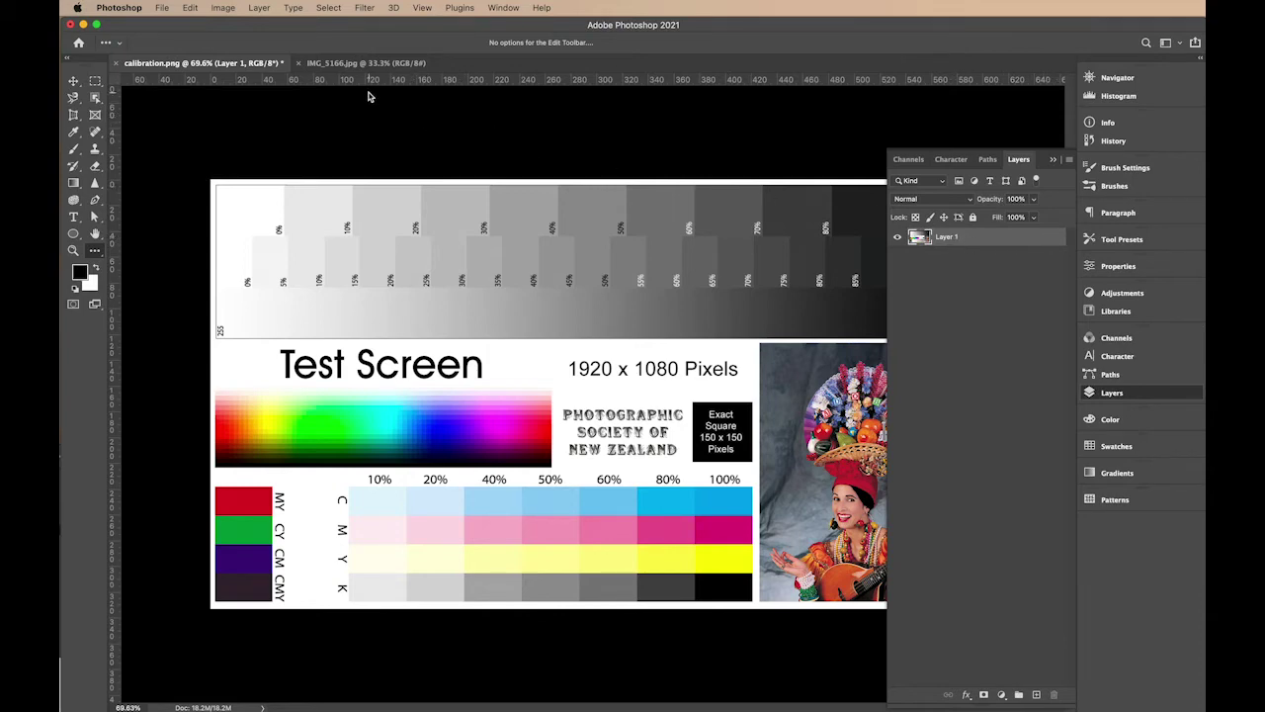
left_click(347, 64)
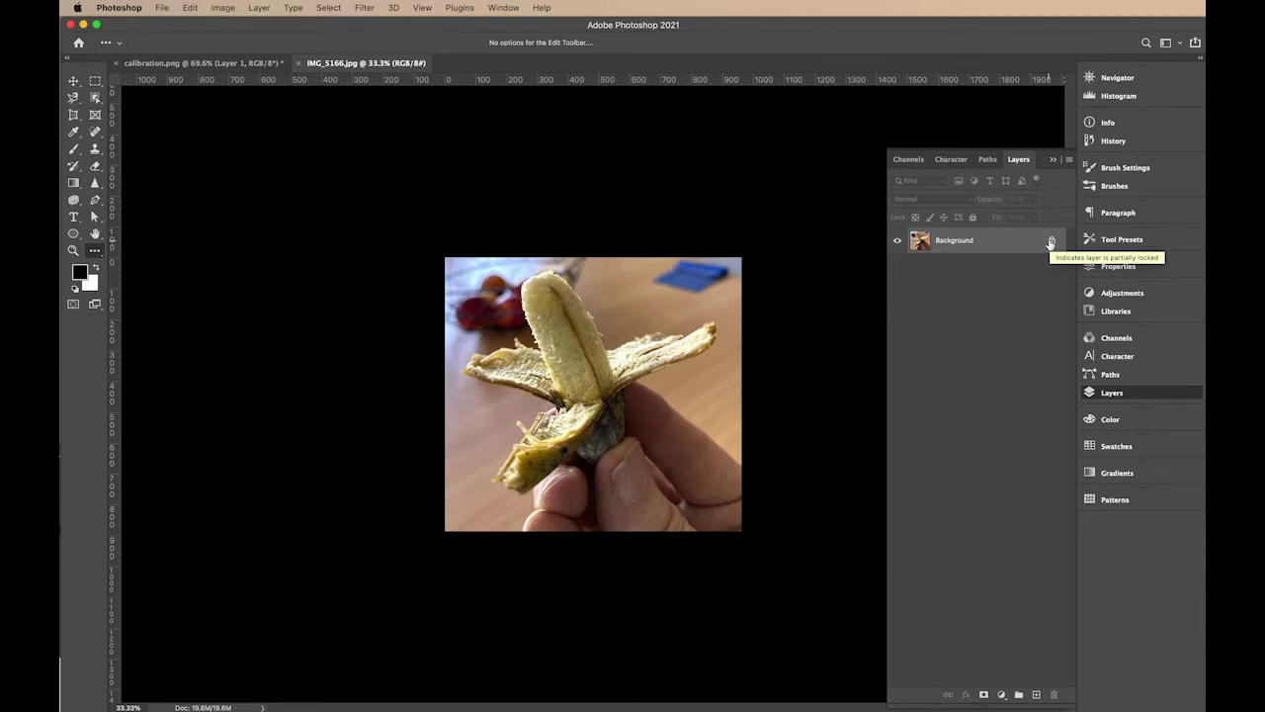
- Erase a soft band across the upper banana on the Background layer with a 143 px Soft Round Eraser
left_click(95, 167)
right_click(96, 167)
left_click(148, 164)
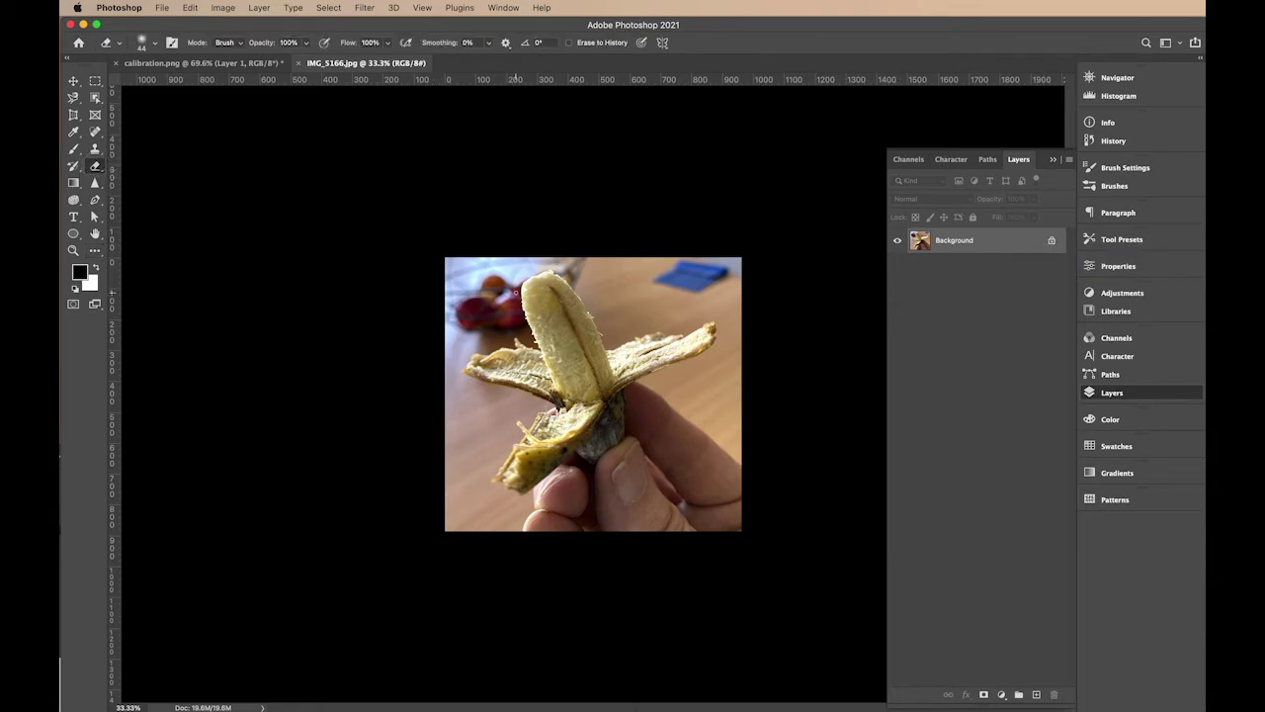
left_click(155, 45)
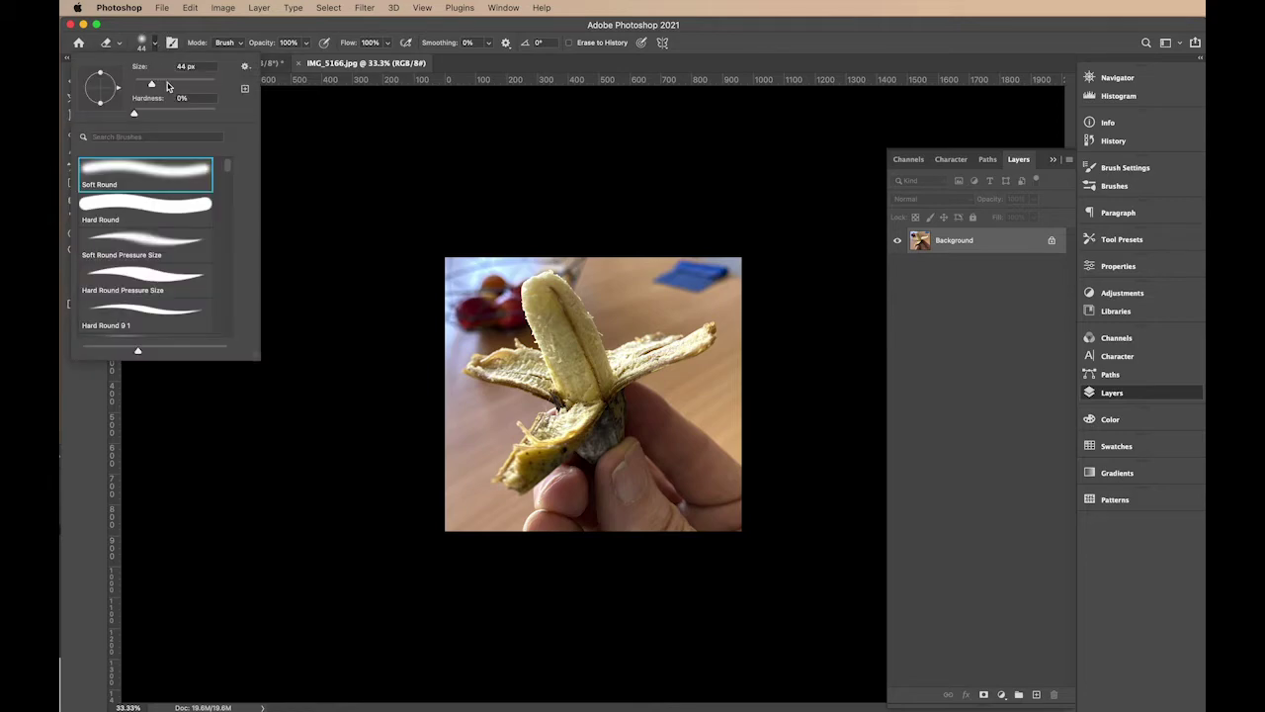
left_click_drag(156, 87, 183, 86)
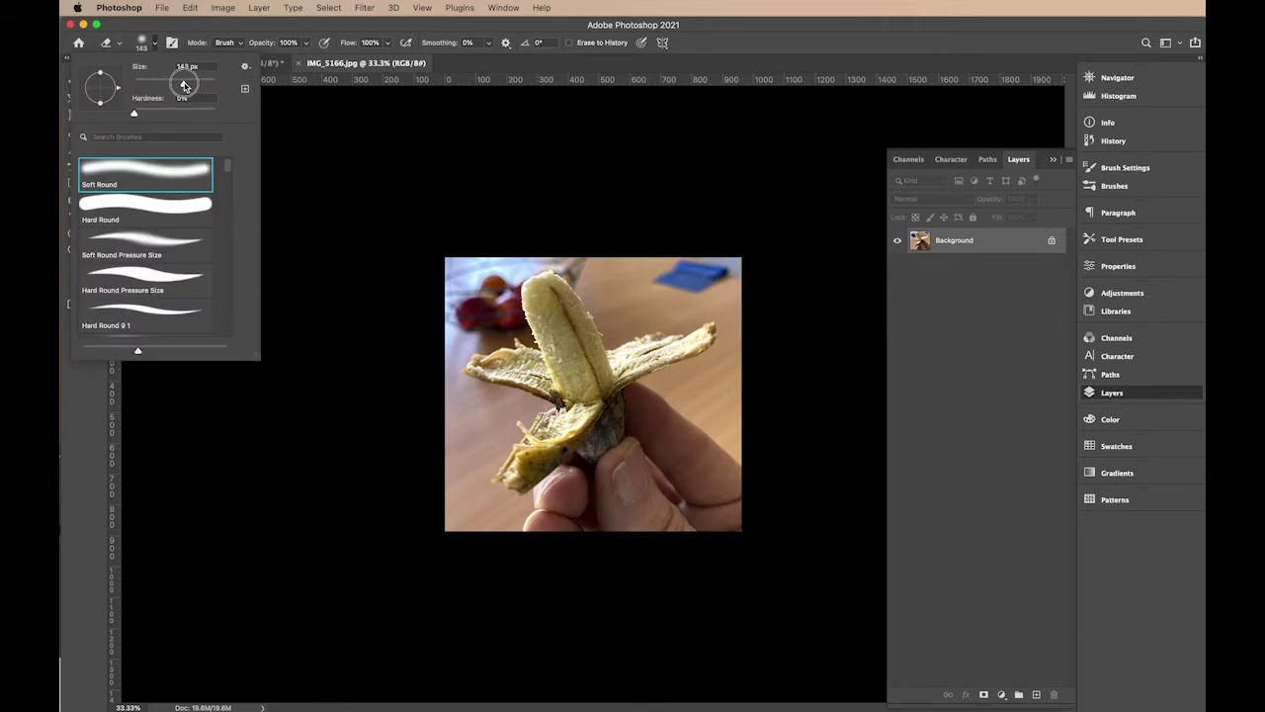
left_click(141, 43)
mouse_move(504, 312)
left_mouse_down()
mouse_move(593, 312)
mouse_move(553, 290)
mouse_move(540, 304)
mouse_move(528, 286)
mouse_move(557, 290)
mouse_move(524, 308)
left_mouse_up()
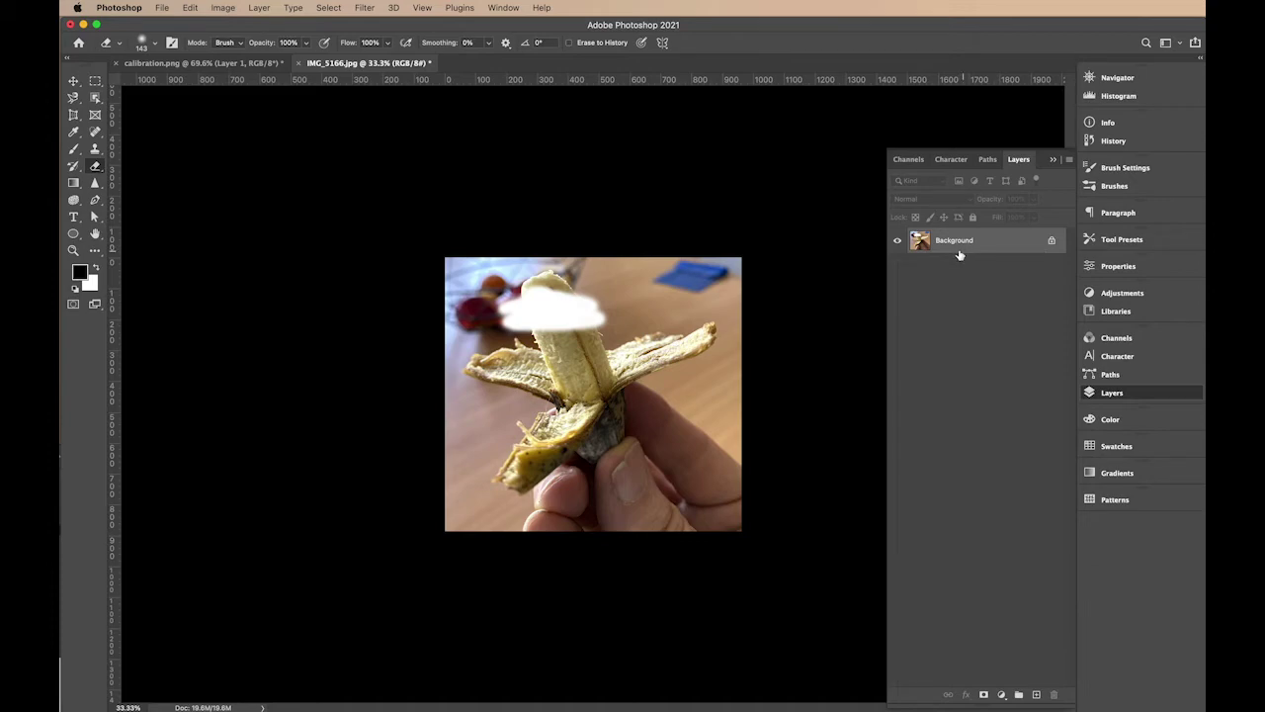
- Try erasing part of the grayscale bars on Layer 1 of calibration.png, and undo the erasure
left_click(228, 65)
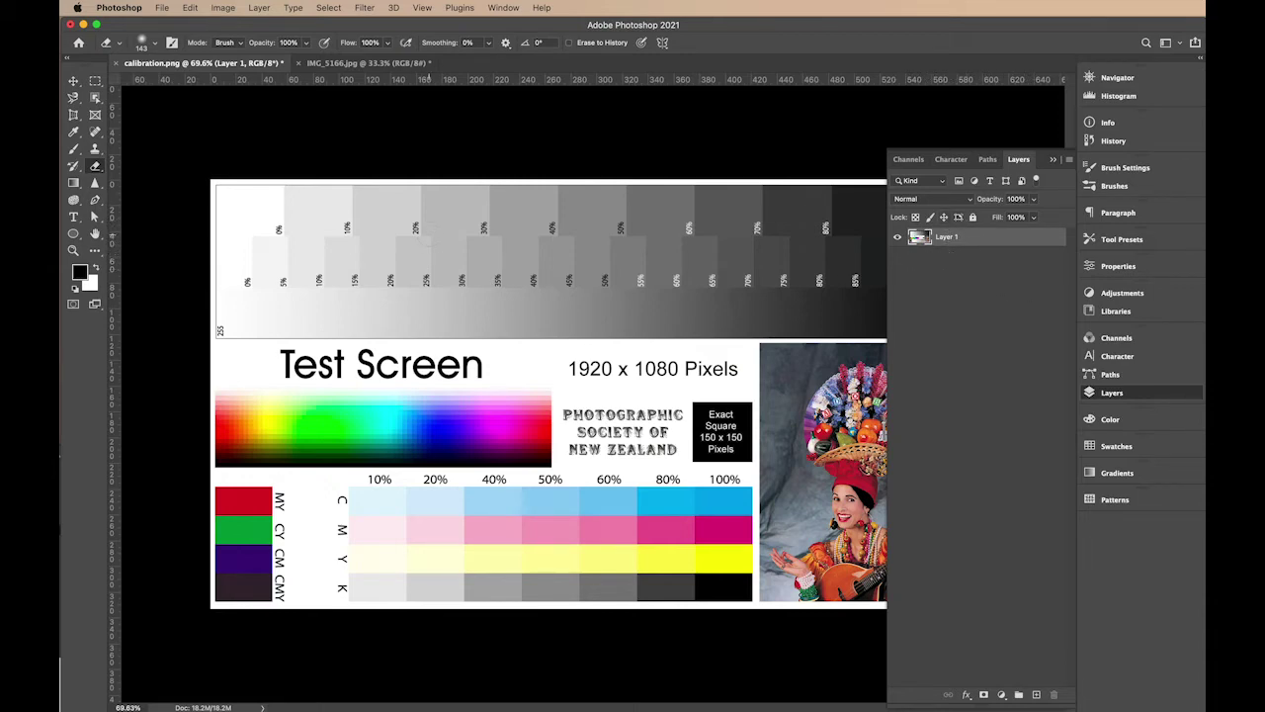
mouse_move(297, 207)
left_mouse_down()
mouse_move(393, 232)
mouse_move(297, 243)
mouse_move(485, 255)
left_mouse_up()
left_click_drag(387, 220, 453, 221)
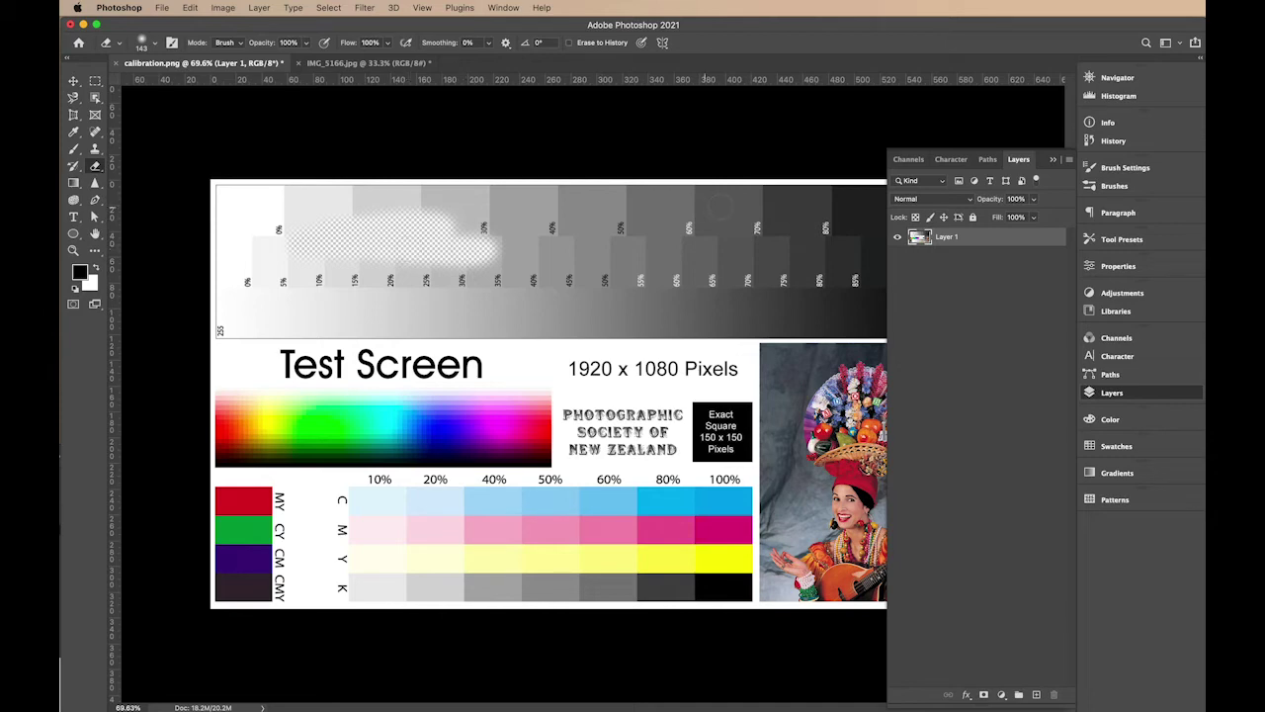
key("super+z")
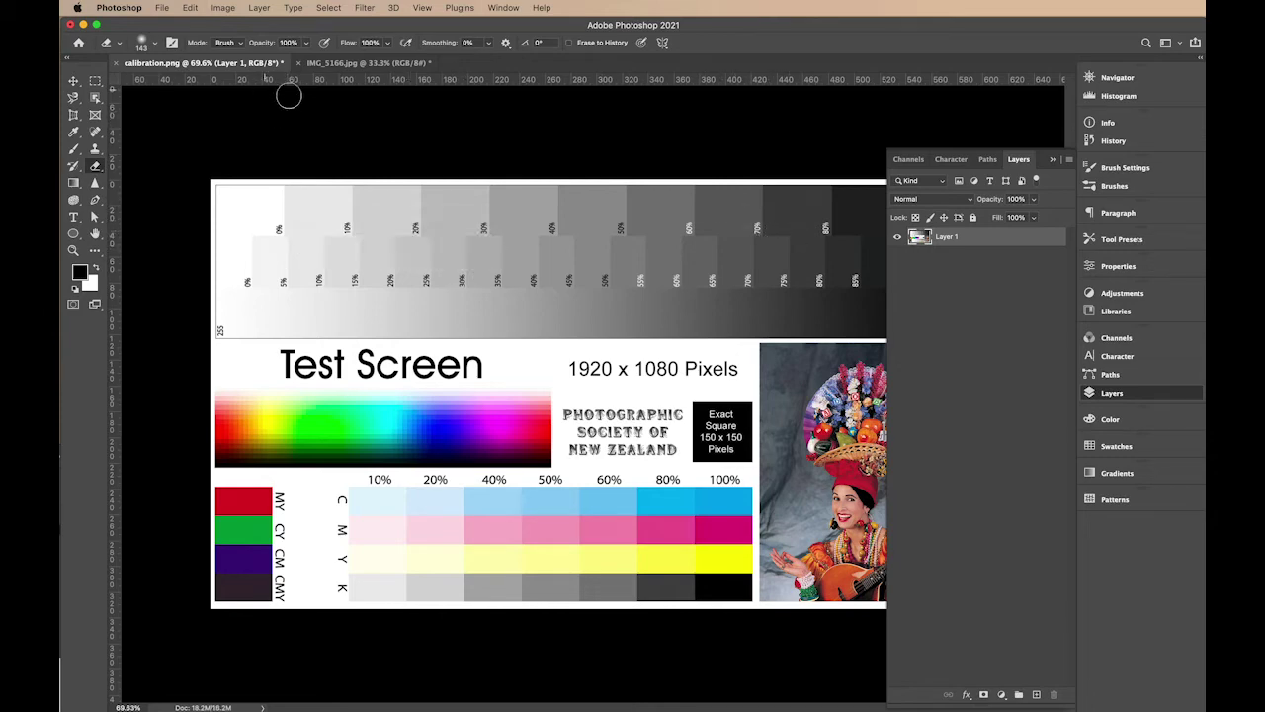
- Undo the eraser stroke on the banana photo and unlock its Background layer
left_click(340, 63)
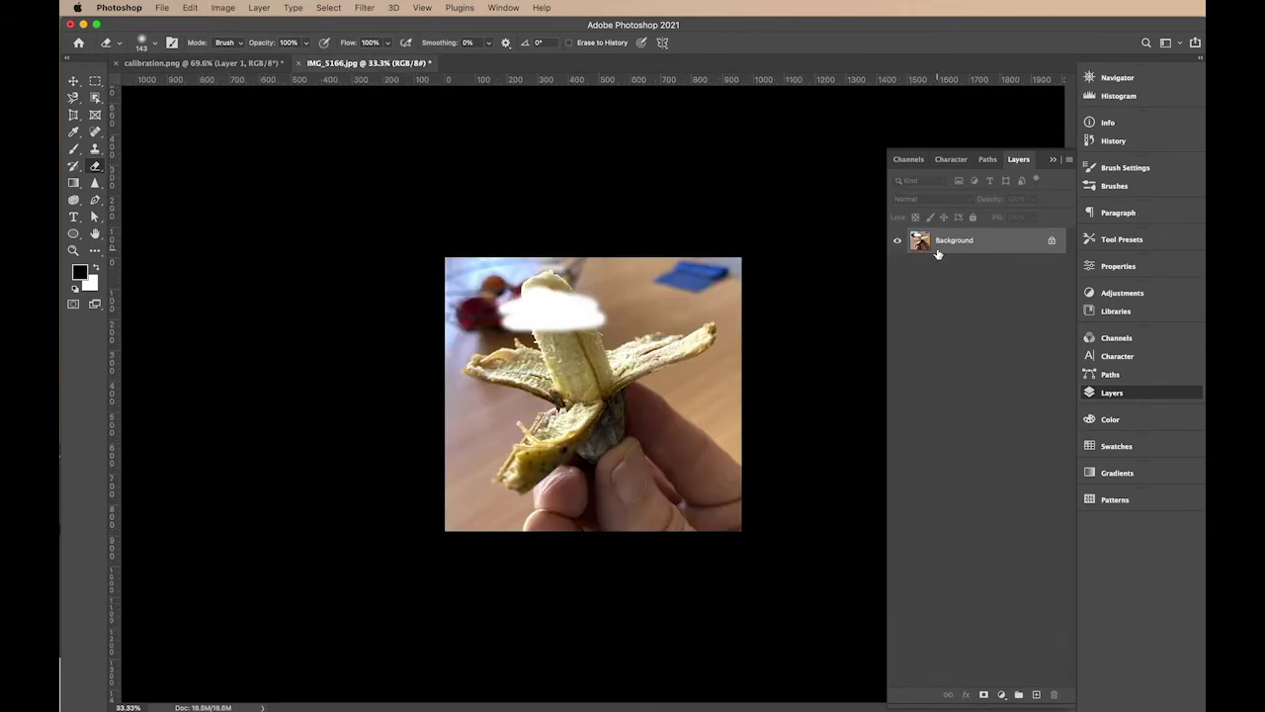
key("super+z")
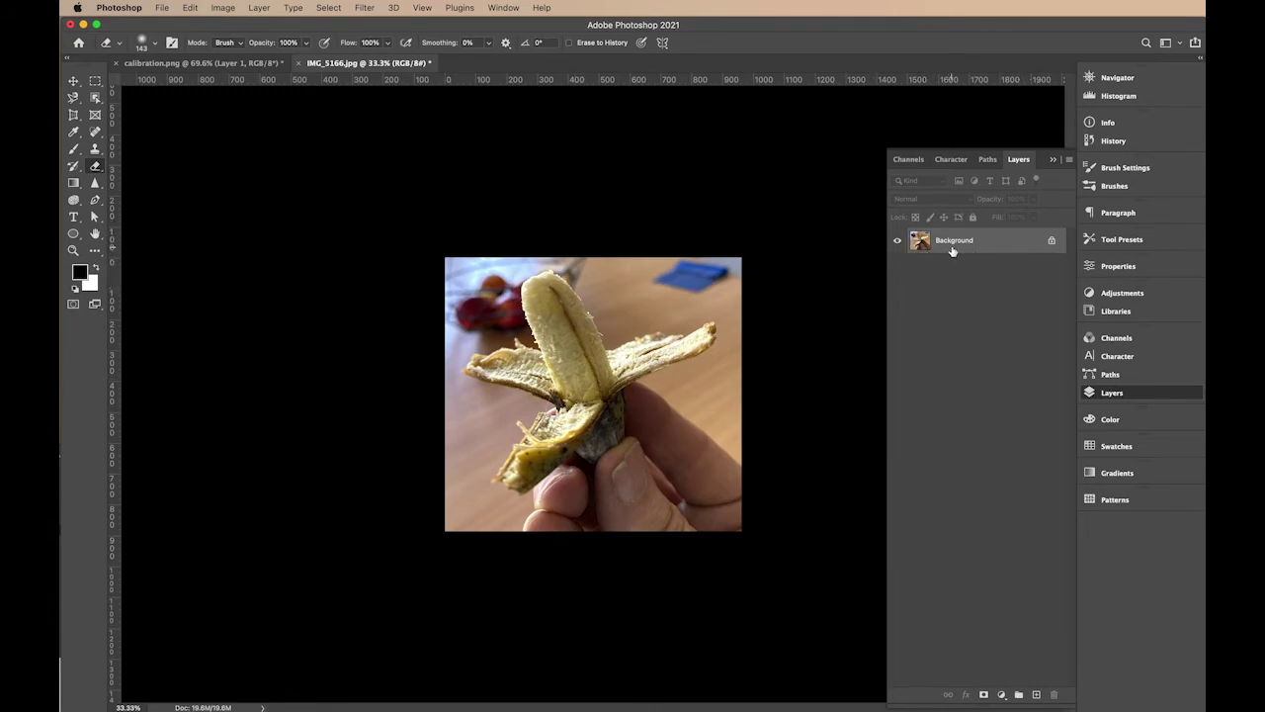
left_click(1051, 242)
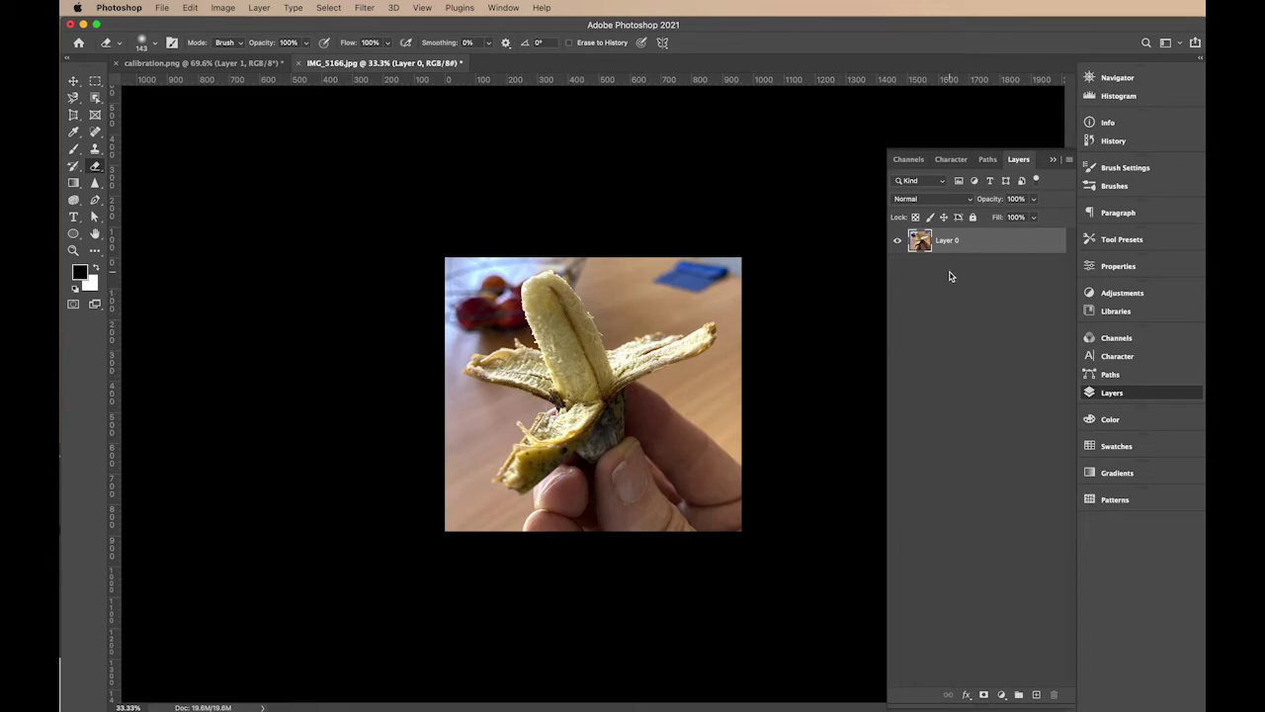
- Hide and show Layer 0 twice to compare the photo with the empty canvas
left_click(898, 244)
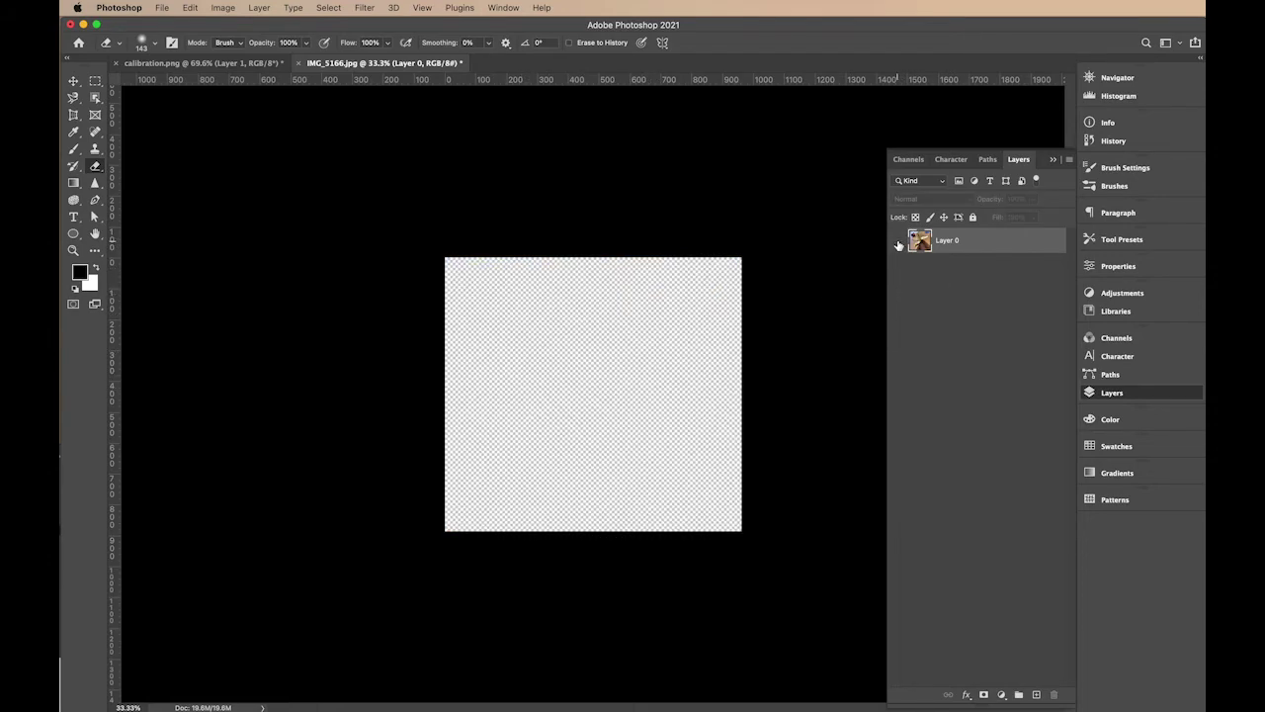
left_click(897, 244)
left_click(898, 244)
left_click(898, 244)
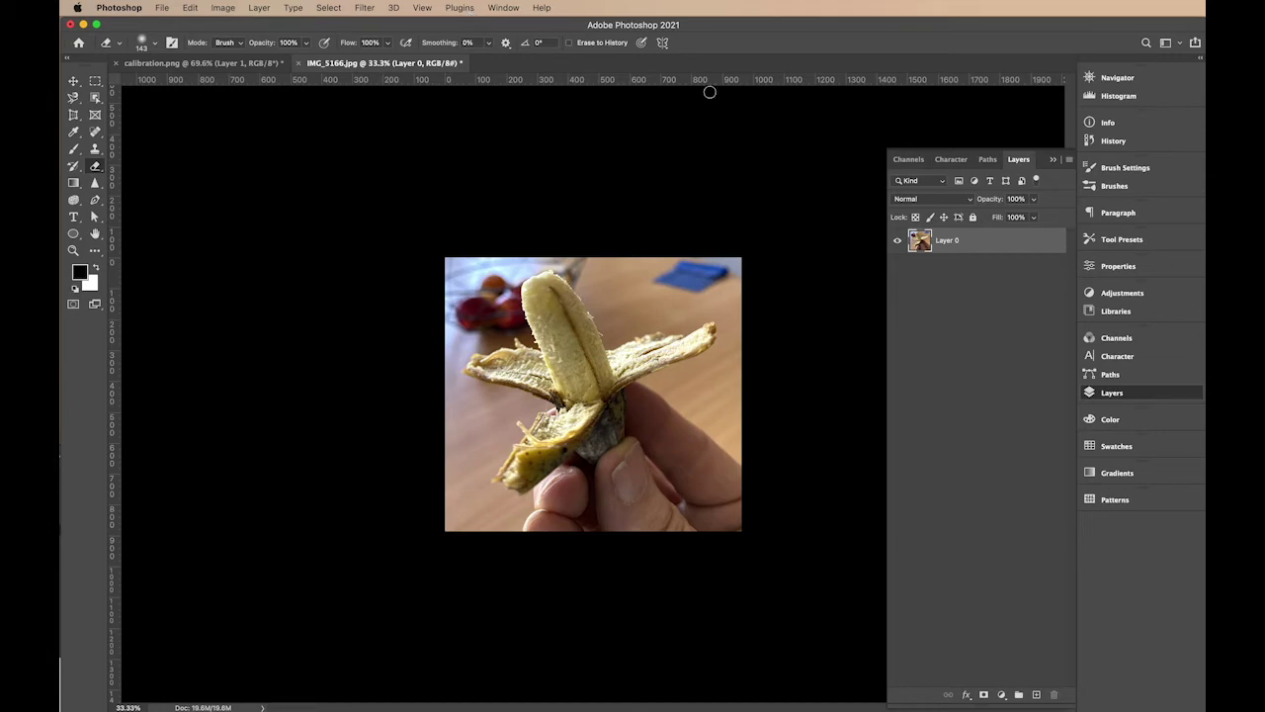
left_click(1069, 160)
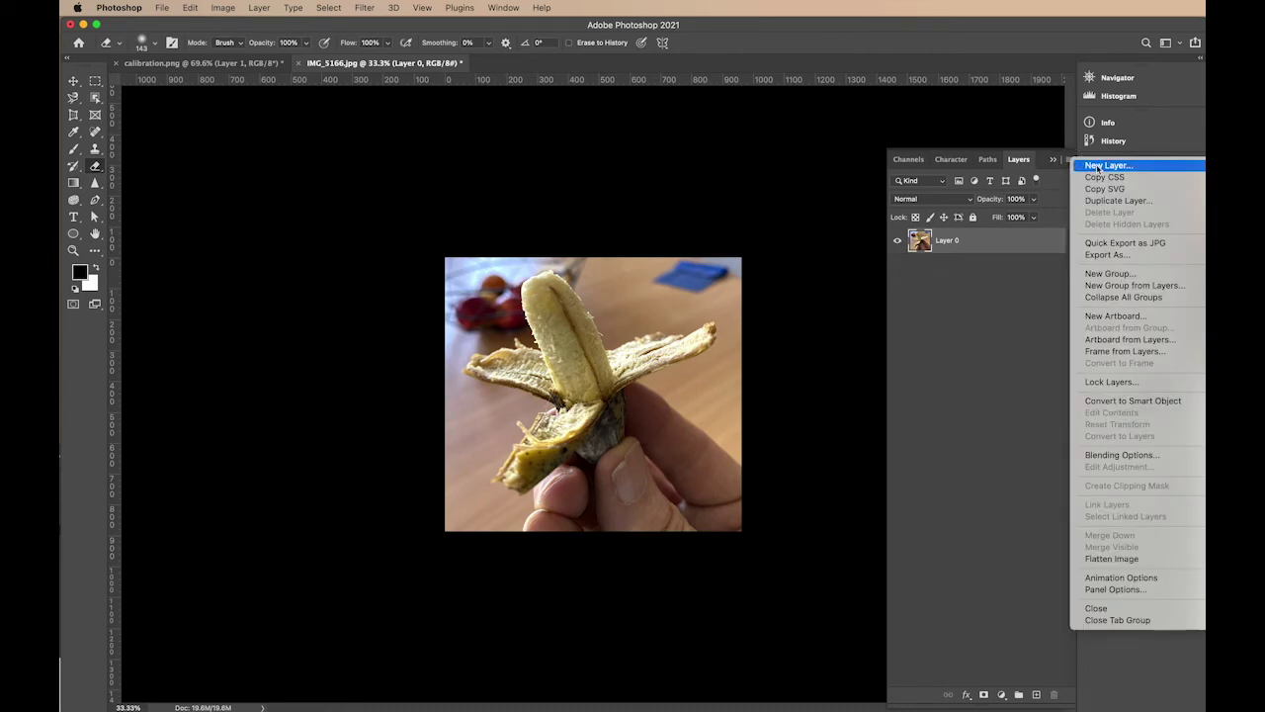
left_click(1033, 304)
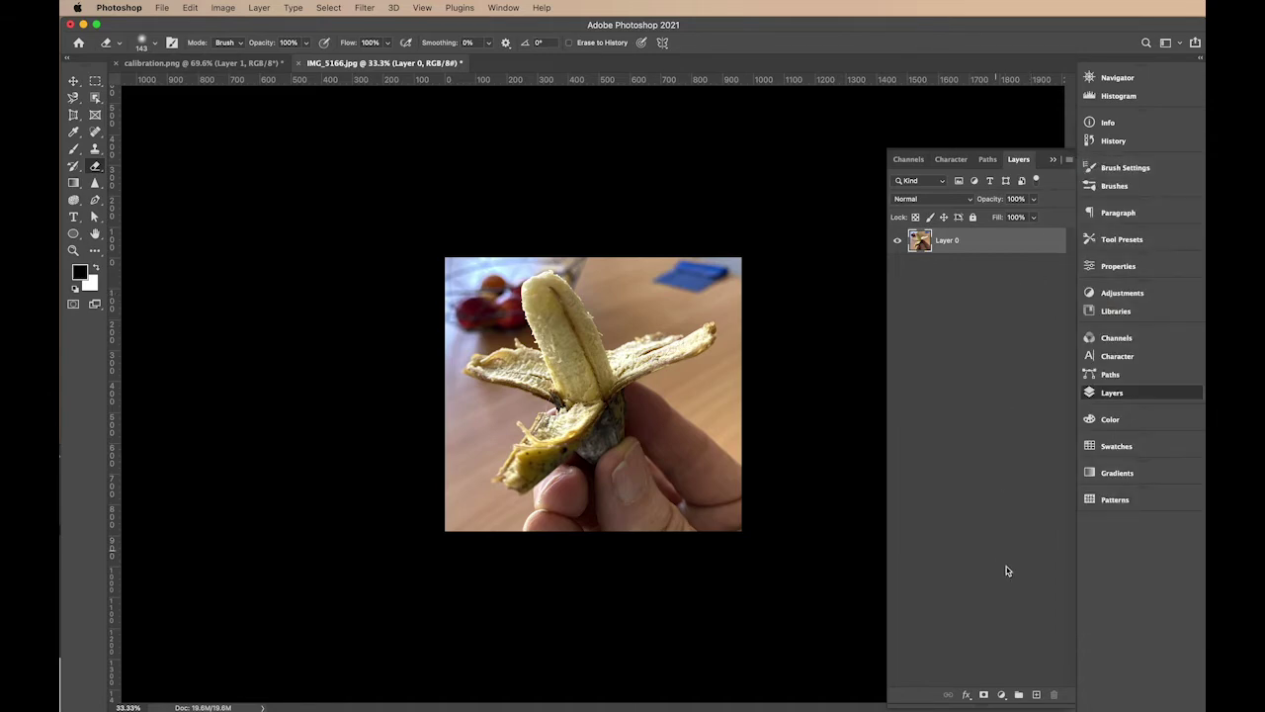
left_click(1067, 161)
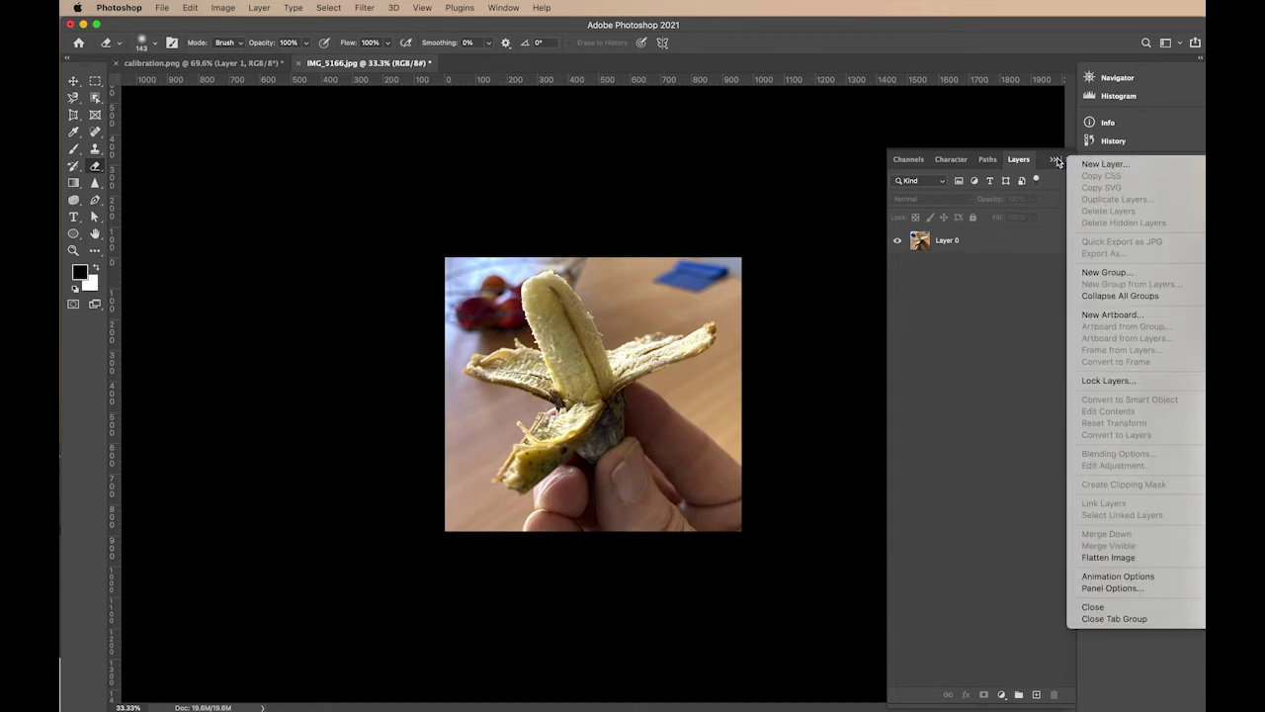
left_click(1050, 238)
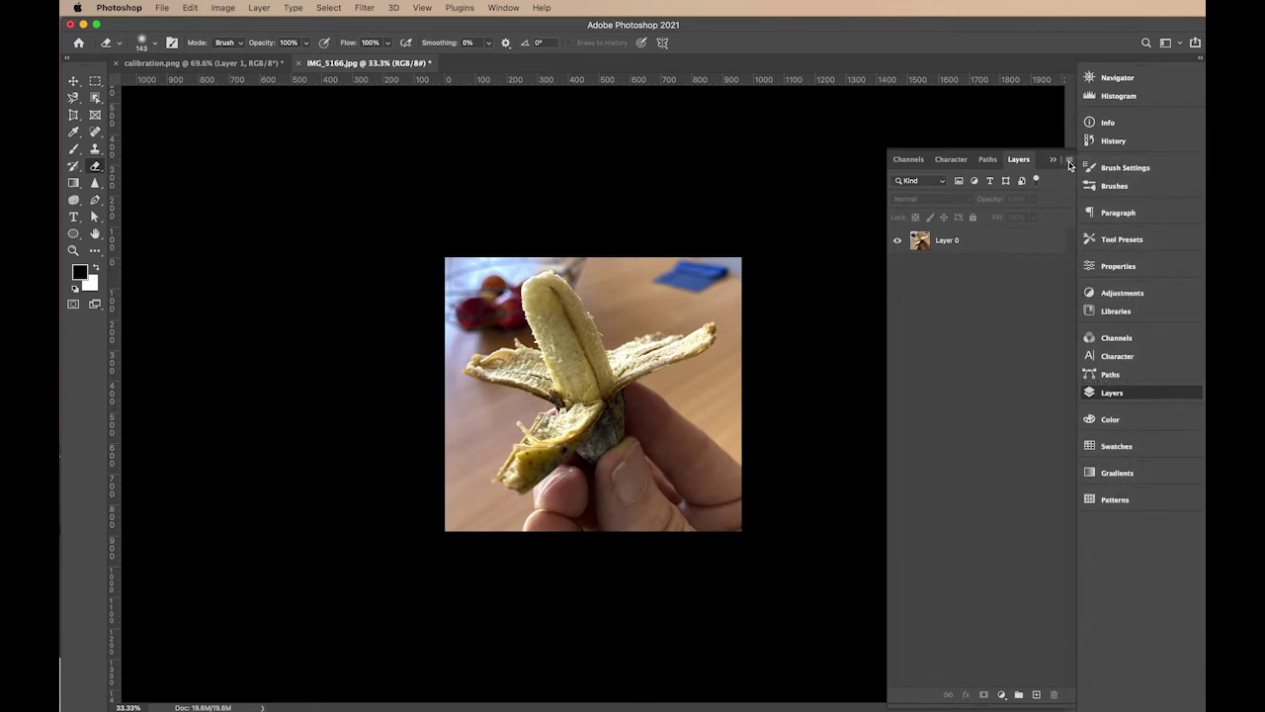
left_click(1070, 163)
left_click(1018, 416)
- Create a layer named "new layer" above Layer 0 with Normal mode and 100% opacity
left_click(1067, 162)
left_click(1102, 163)
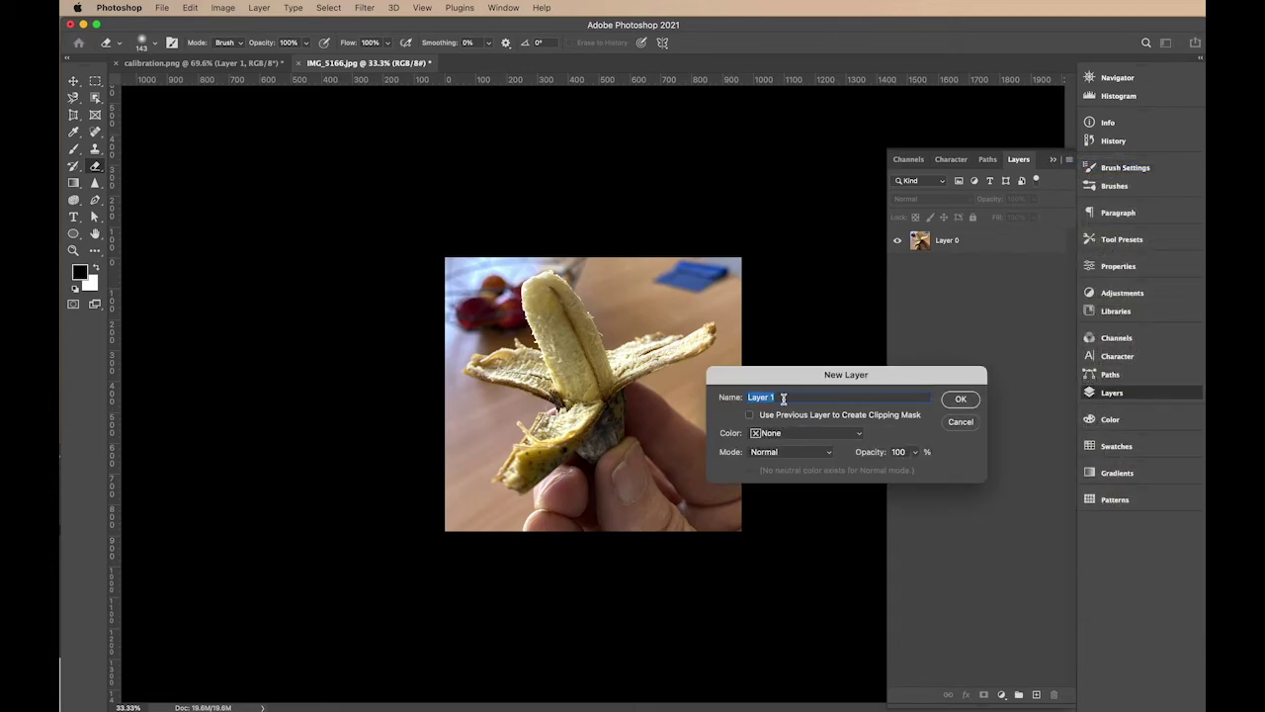
type("new l")
left_click(963, 400)
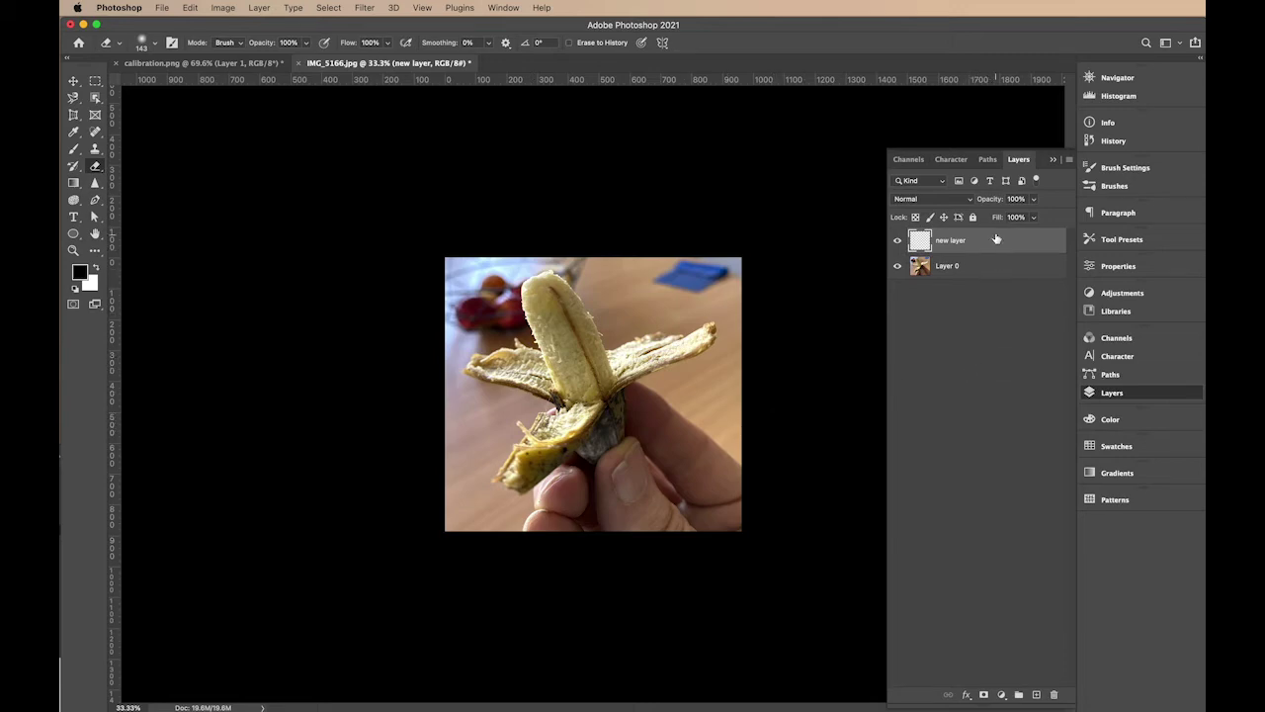
- Activate the Brush tool and set the foreground color to a bright red
left_click_drag(986, 240, 946, 245)
left_click(74, 150)
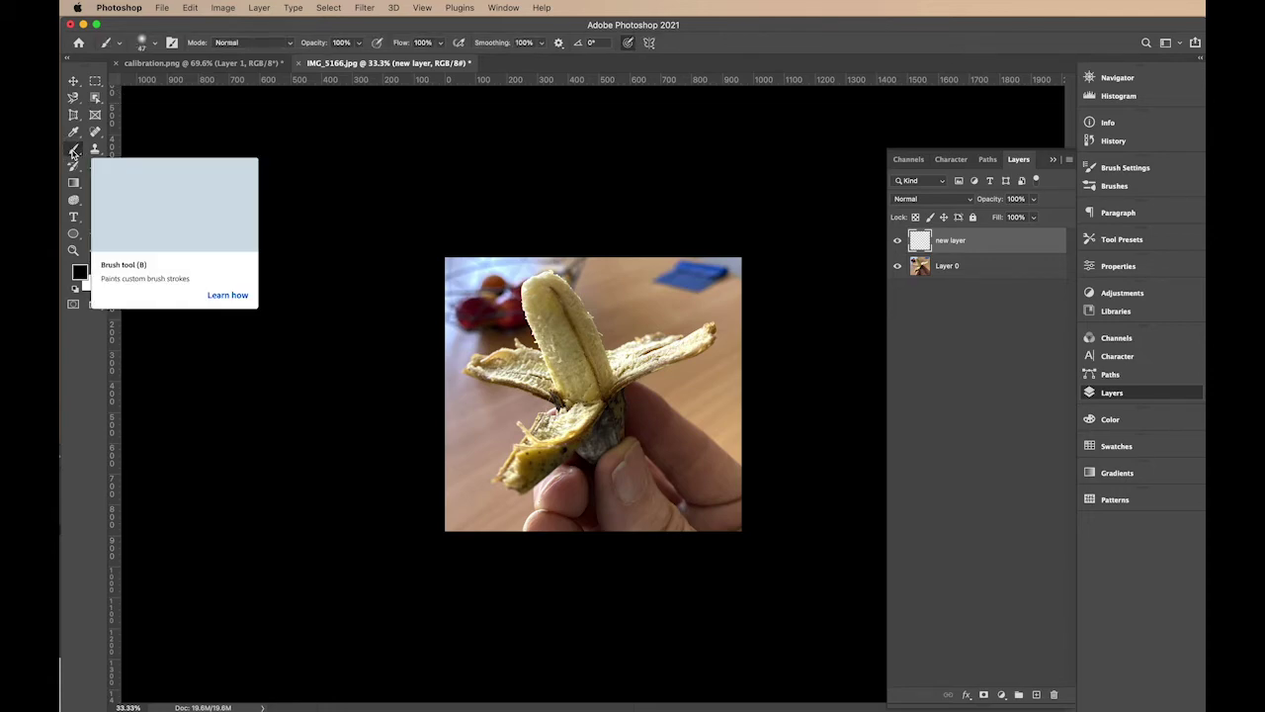
left_click(78, 271)
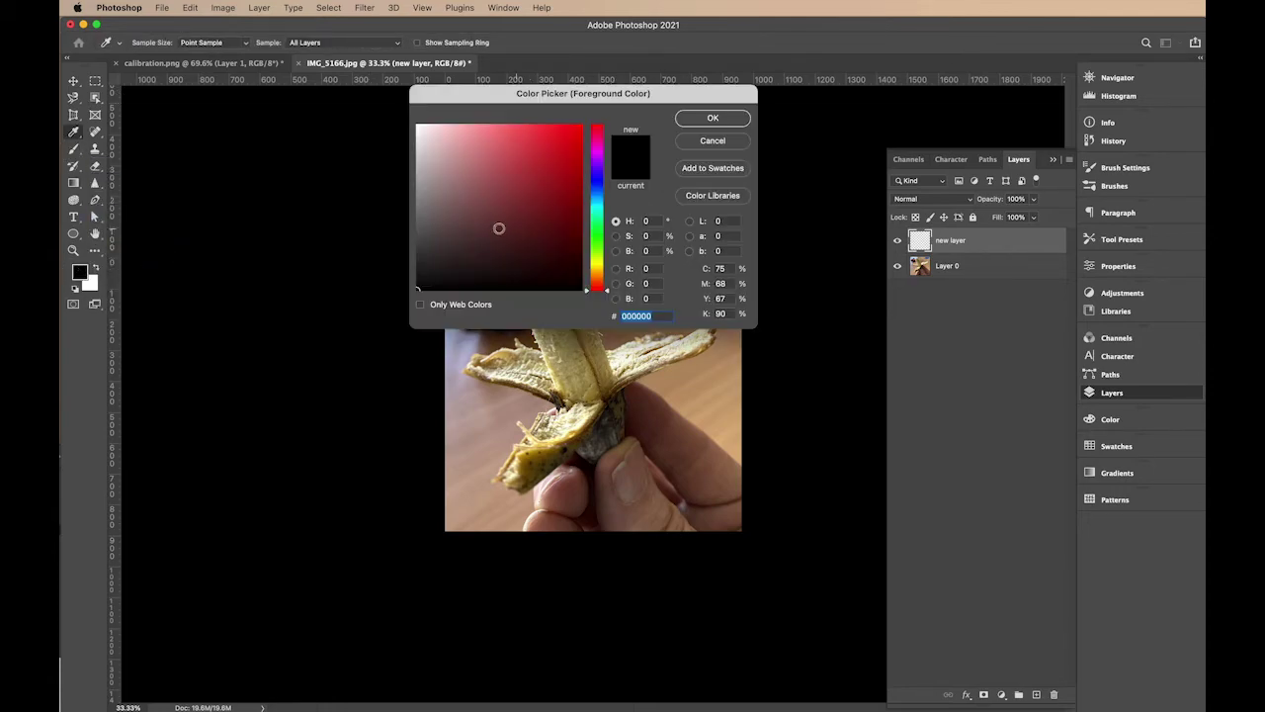
left_click(573, 136)
left_click(706, 119)
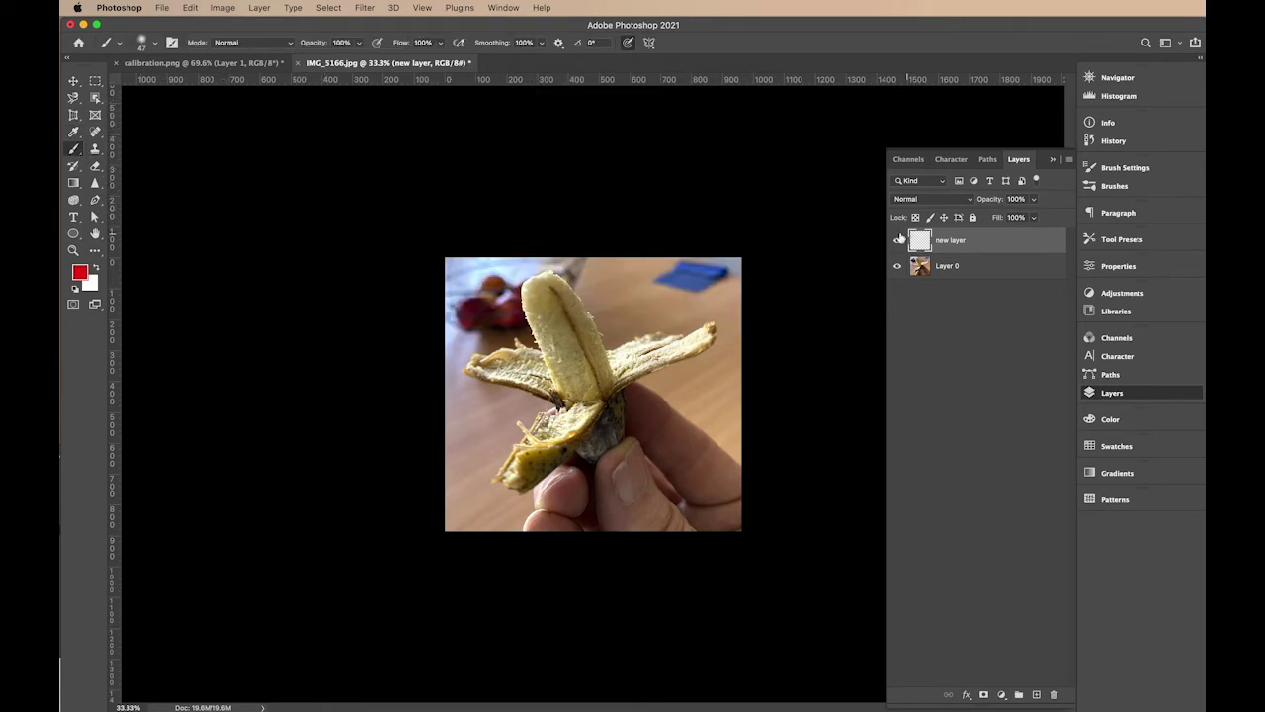
- Set the brush size to 130 px and paint a closed, zigzag-edged red outline over the banana on the new layer
left_click(145, 42)
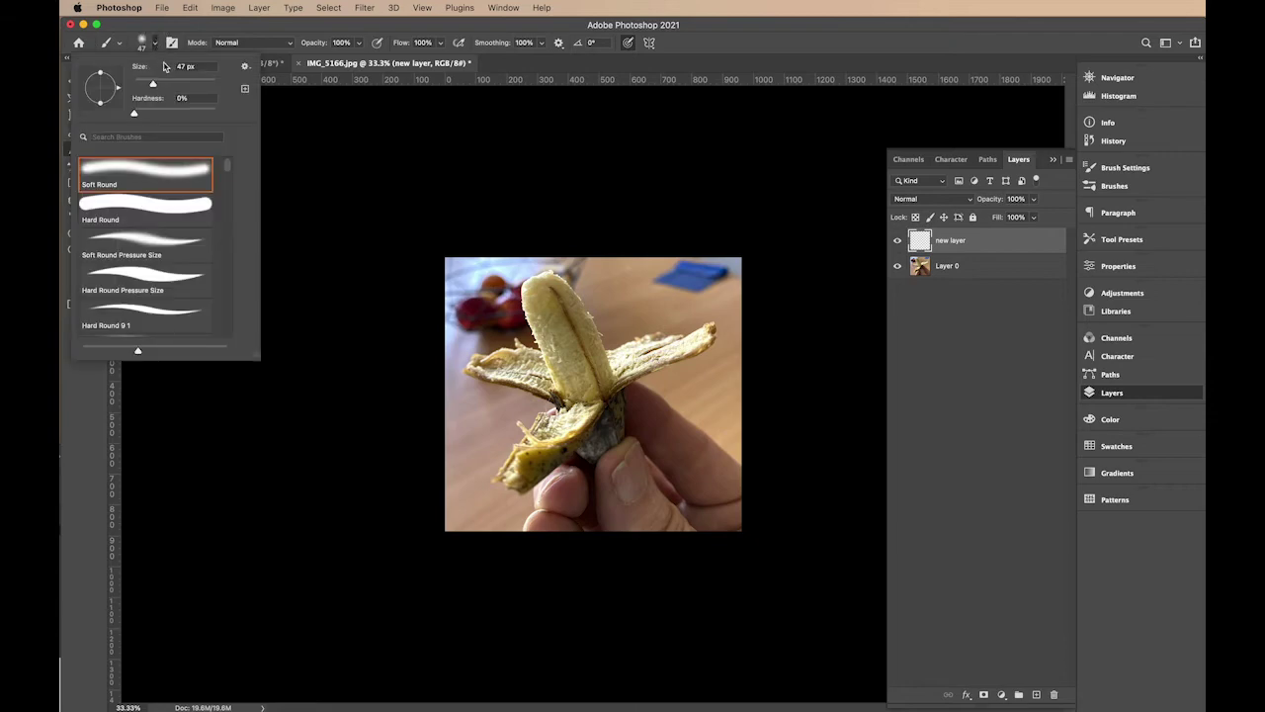
left_click_drag(154, 86, 182, 85)
left_click(157, 44)
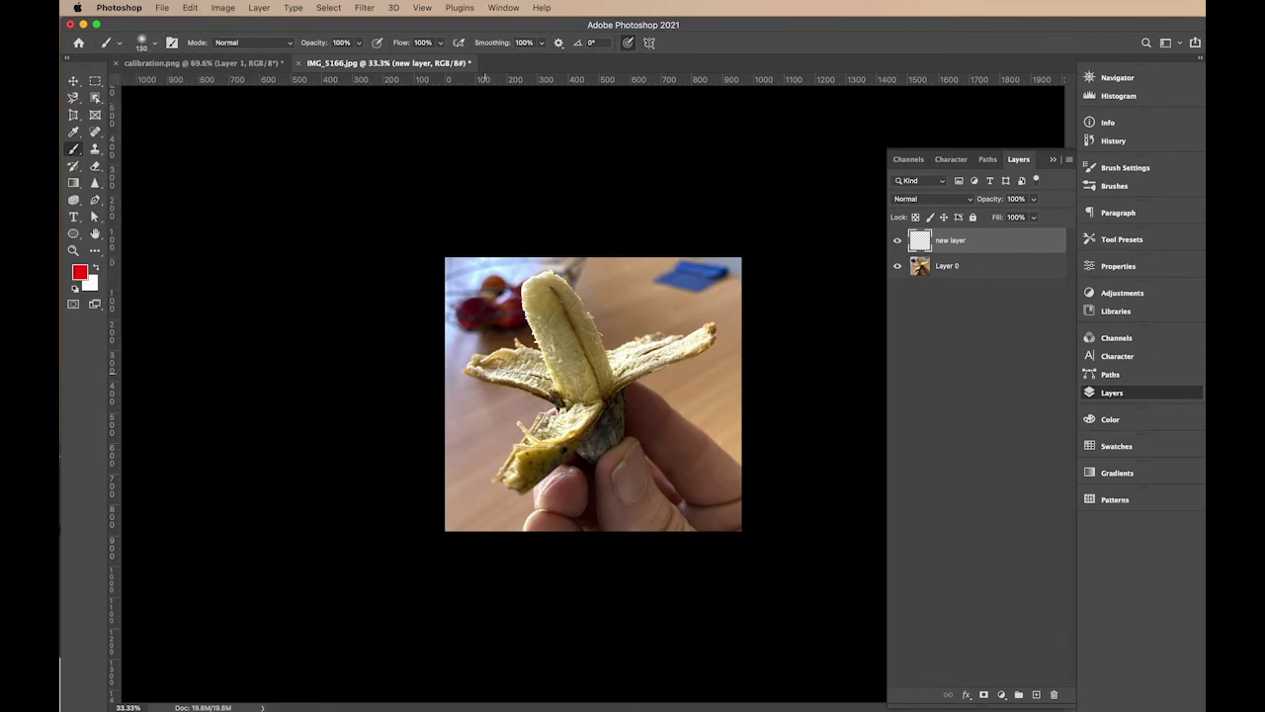
mouse_move(597, 312)
left_mouse_down()
mouse_move(656, 380)
mouse_move(579, 413)
mouse_move(524, 315)
mouse_move(588, 287)
mouse_move(628, 303)
mouse_move(596, 330)
left_mouse_up()
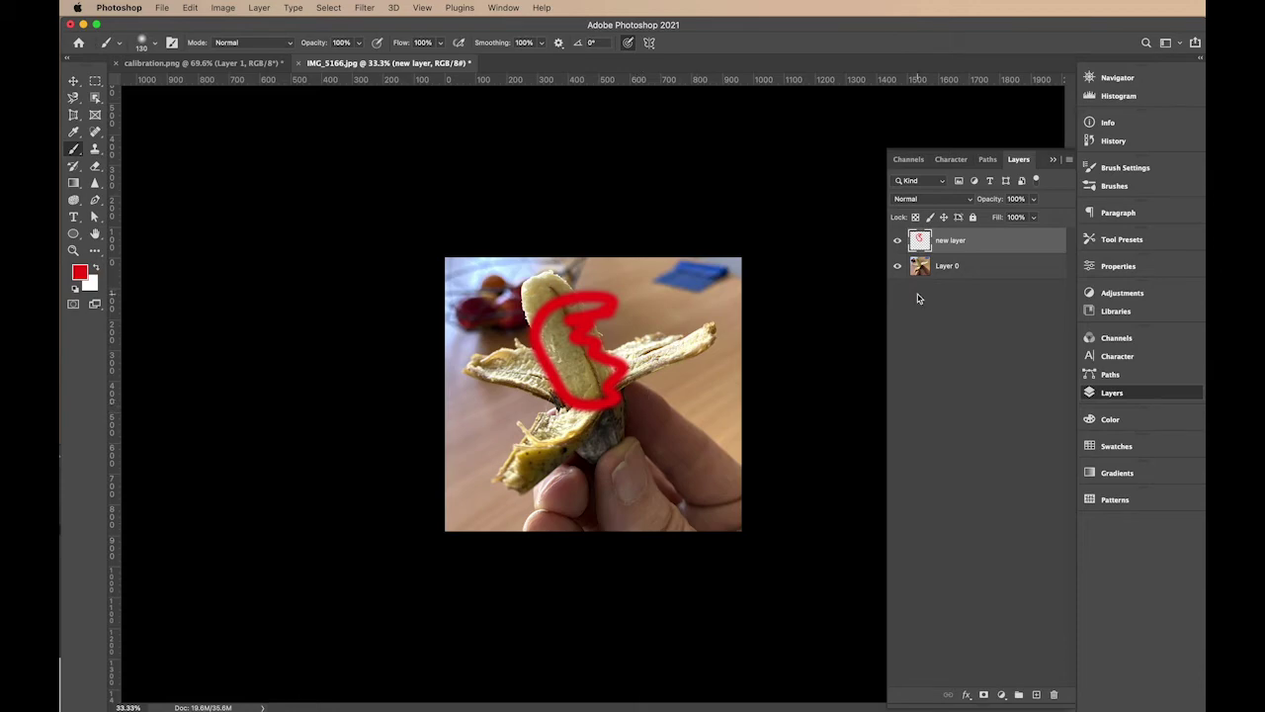
- Hide and show the layer with the red brush stroke, and move it below Layer 0
left_click(898, 240)
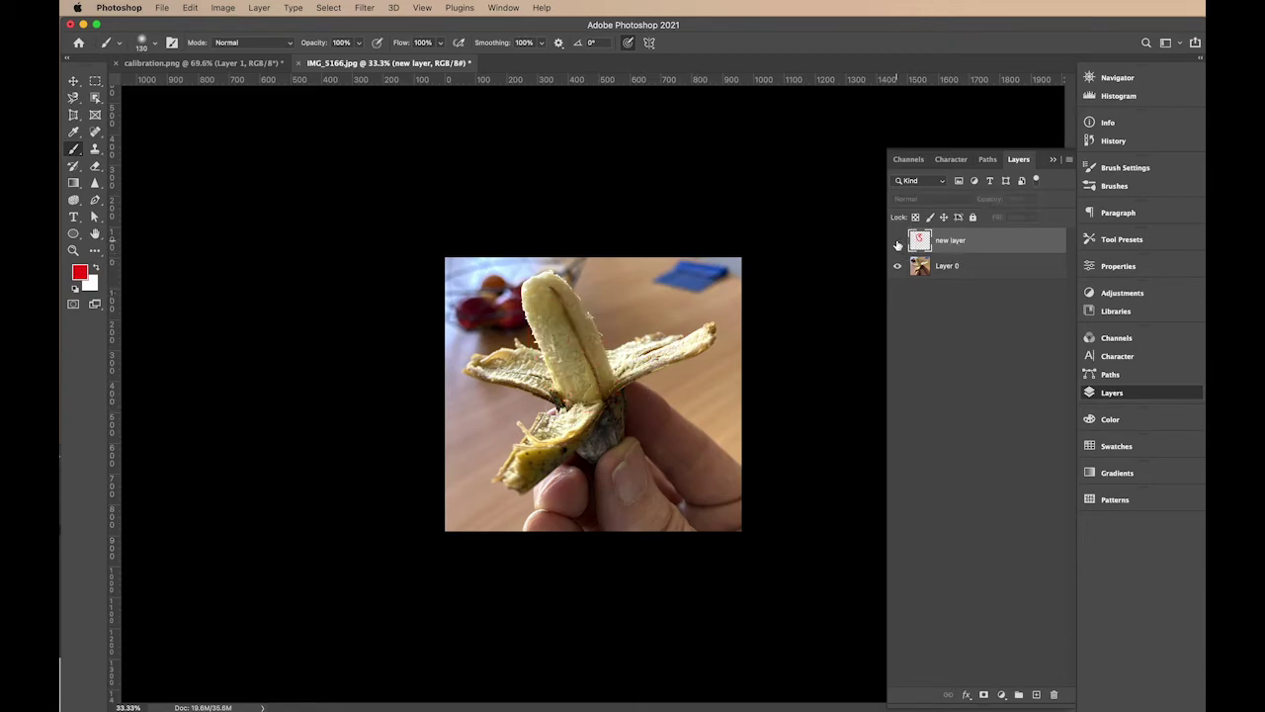
left_click(898, 240)
left_click_drag(949, 240, 952, 281)
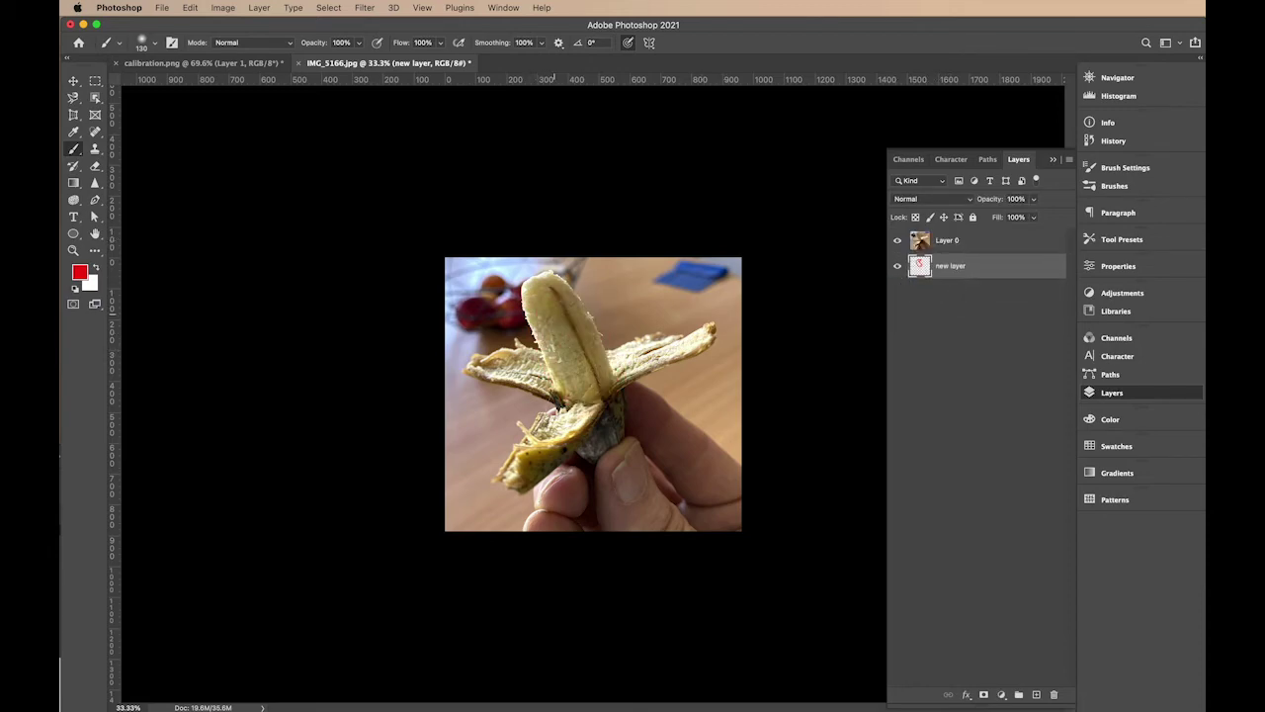
- Try the Multiply and Overlay blend modes on Layer 0, and return it to Normal
left_click(946, 242)
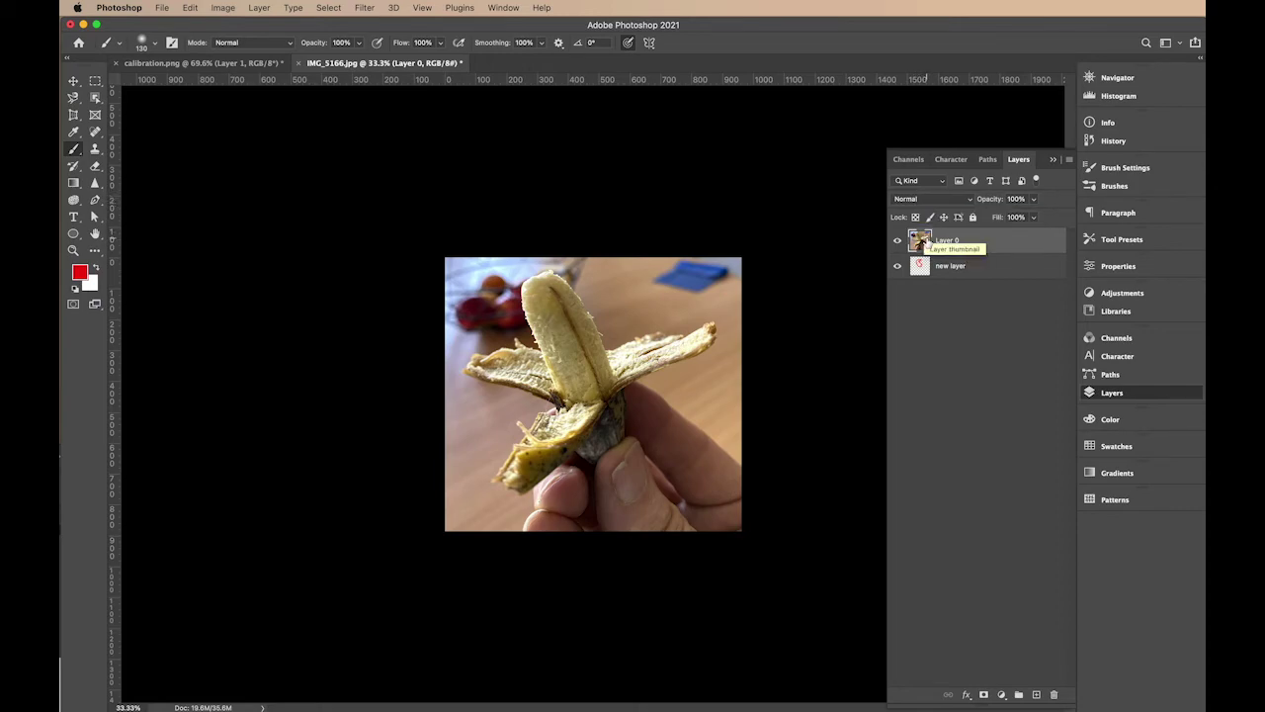
left_click(921, 201)
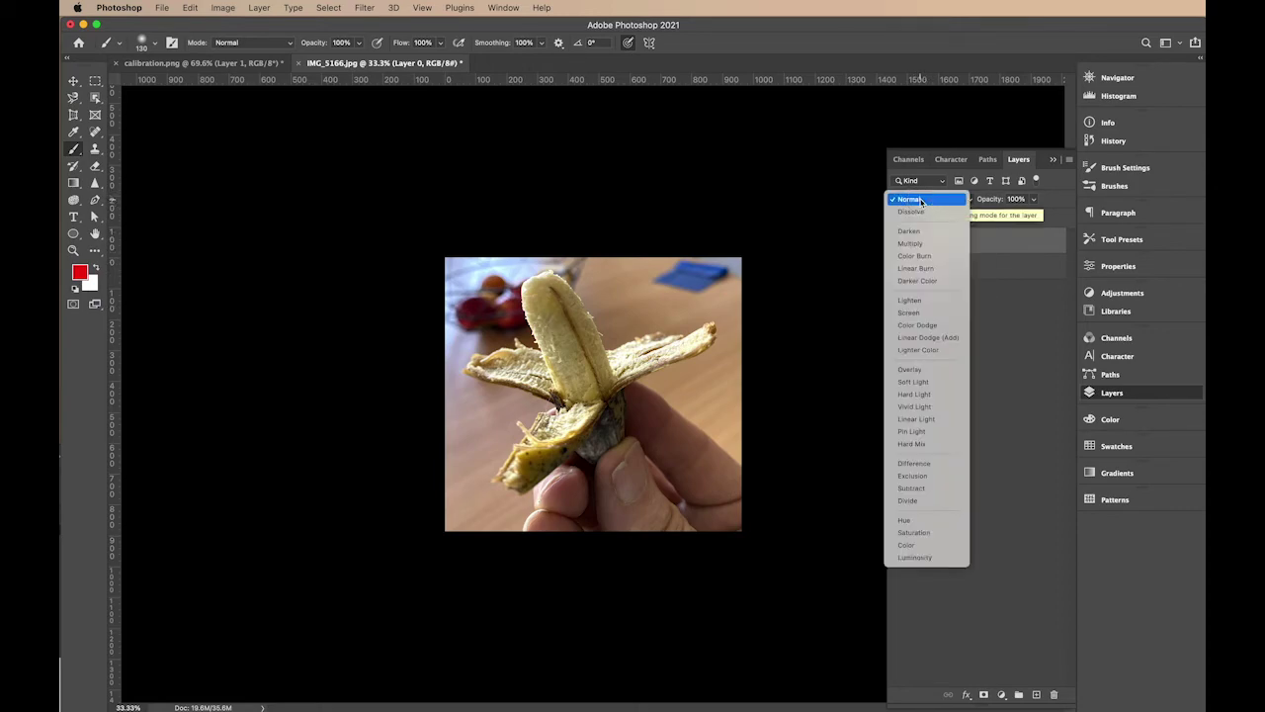
left_click(911, 243)
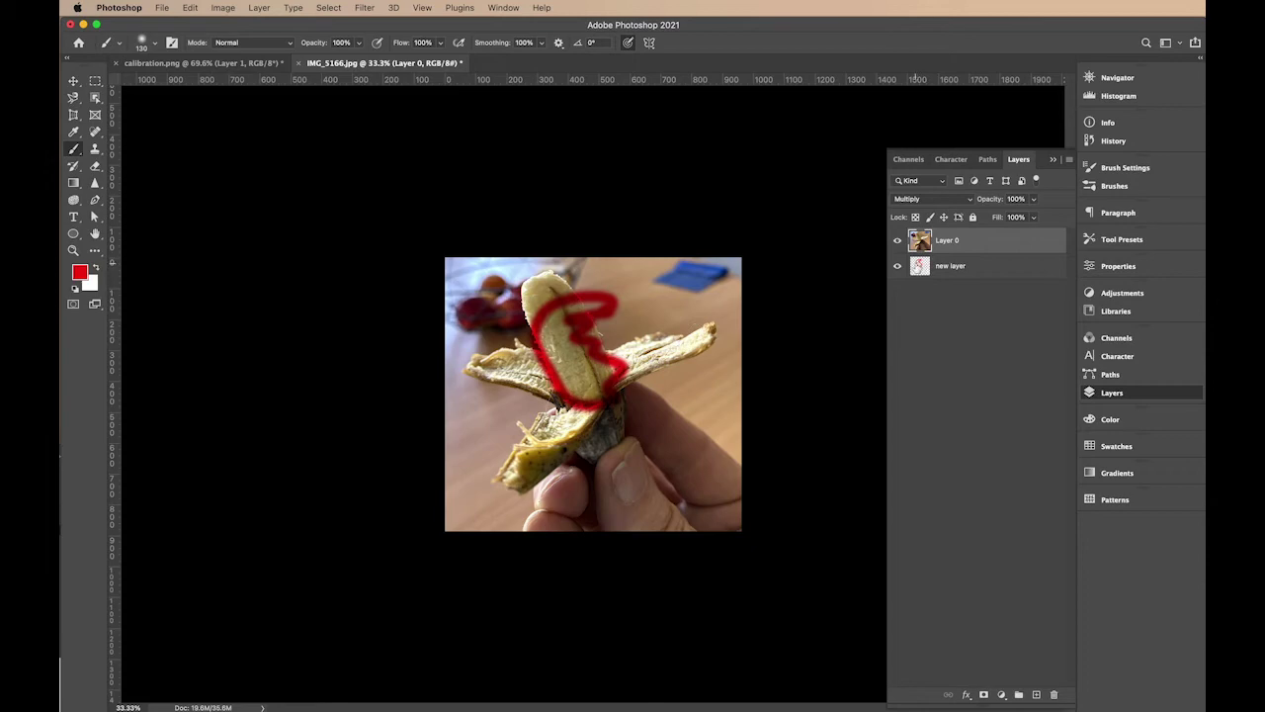
left_click(924, 199)
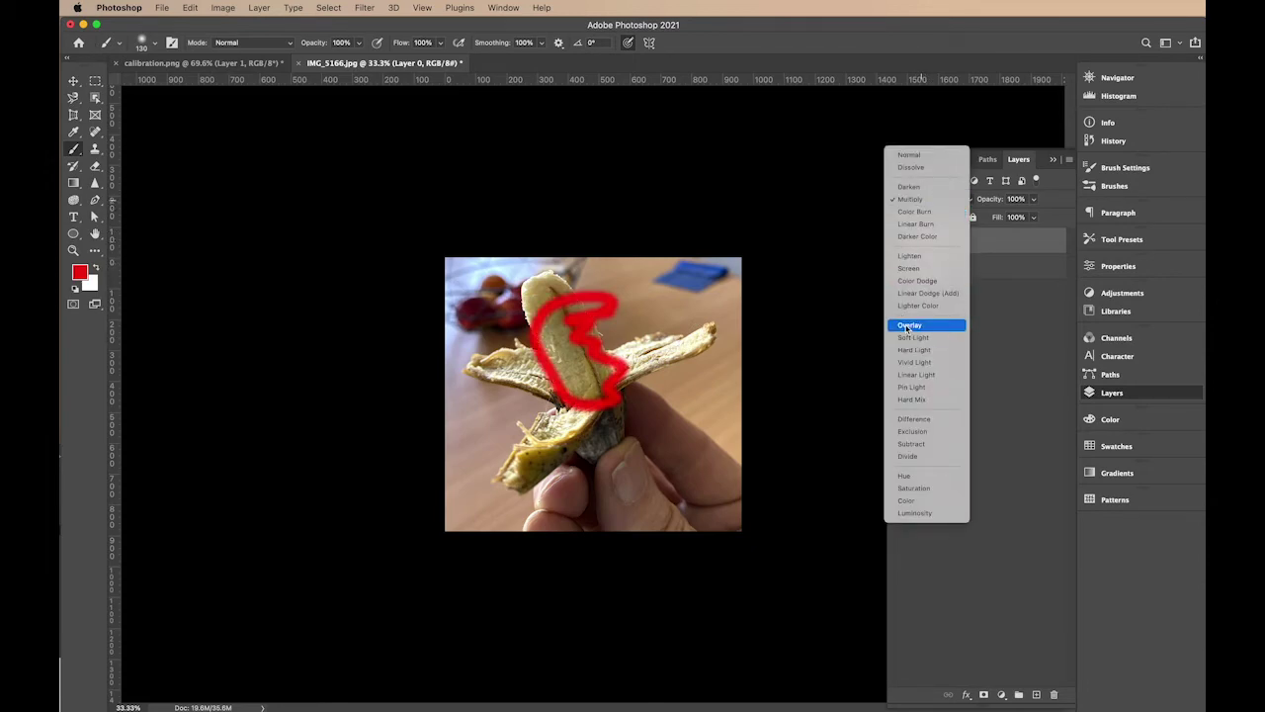
left_click(909, 327)
left_click(915, 202)
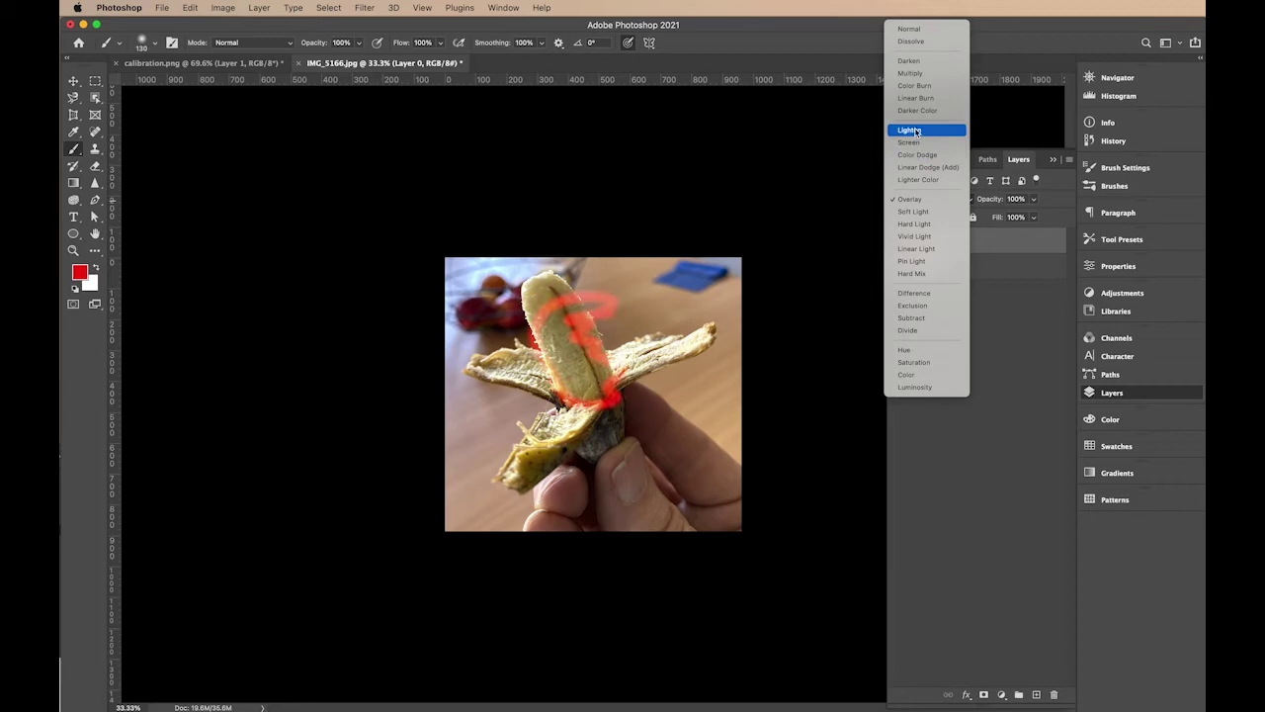
left_click(910, 29)
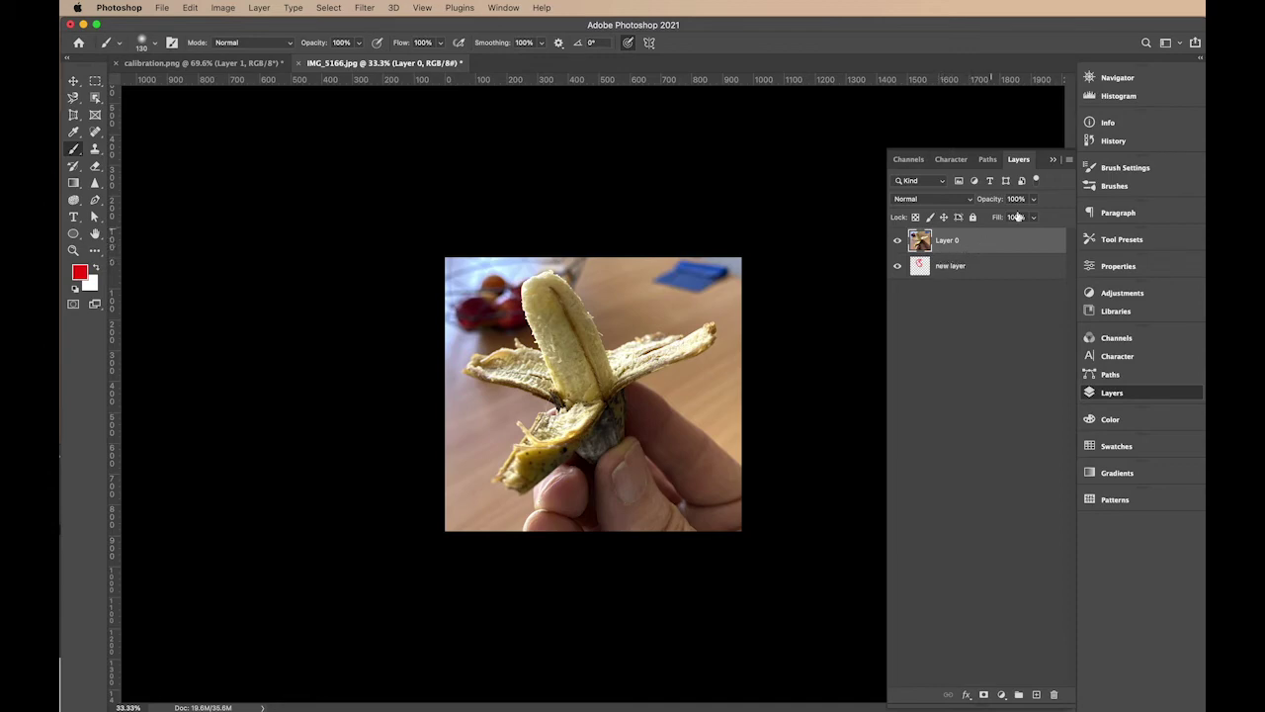
- Look at the opacity and fill settings of Layer 0
left_click(968, 268)
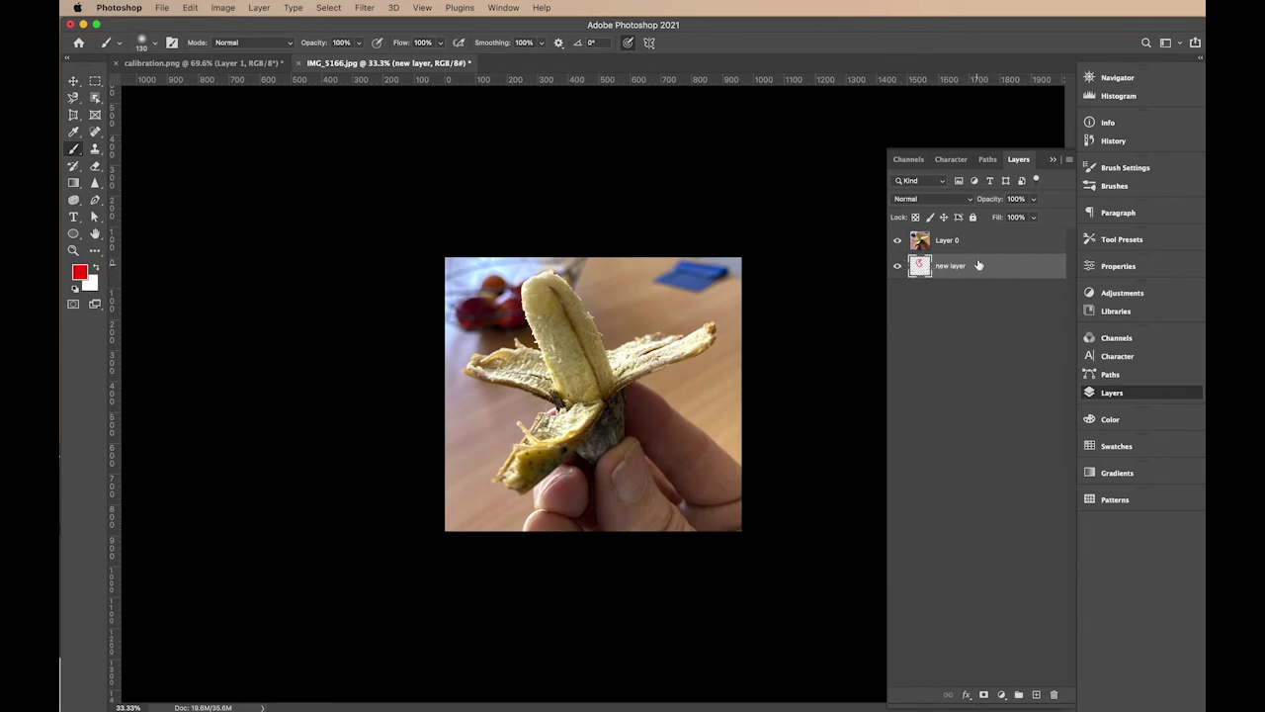
left_click(974, 242)
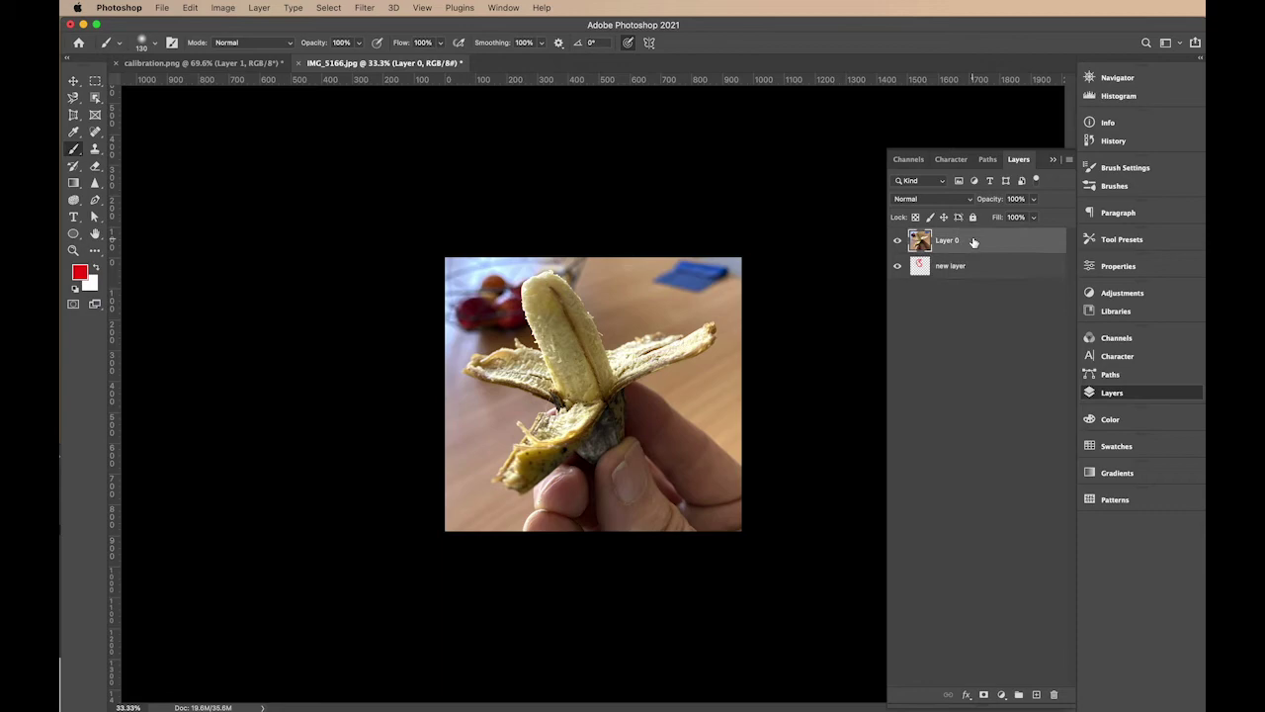
left_click(1033, 198)
mouse_move(1034, 216)
left_mouse_down()
mouse_move(991, 219)
mouse_move(1060, 221)
left_mouse_up()
- Put away the layer list and look through the color sliders, the swatches and the gradient presets
left_click(1124, 396)
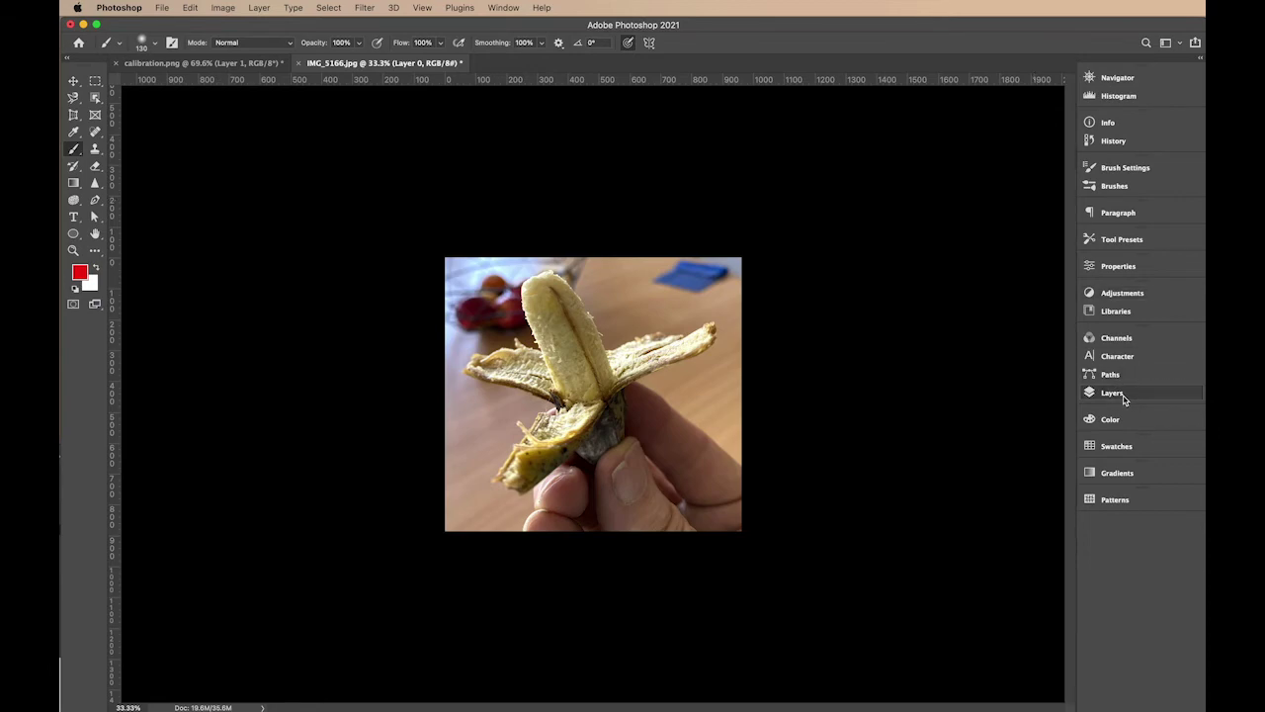
left_click(1122, 421)
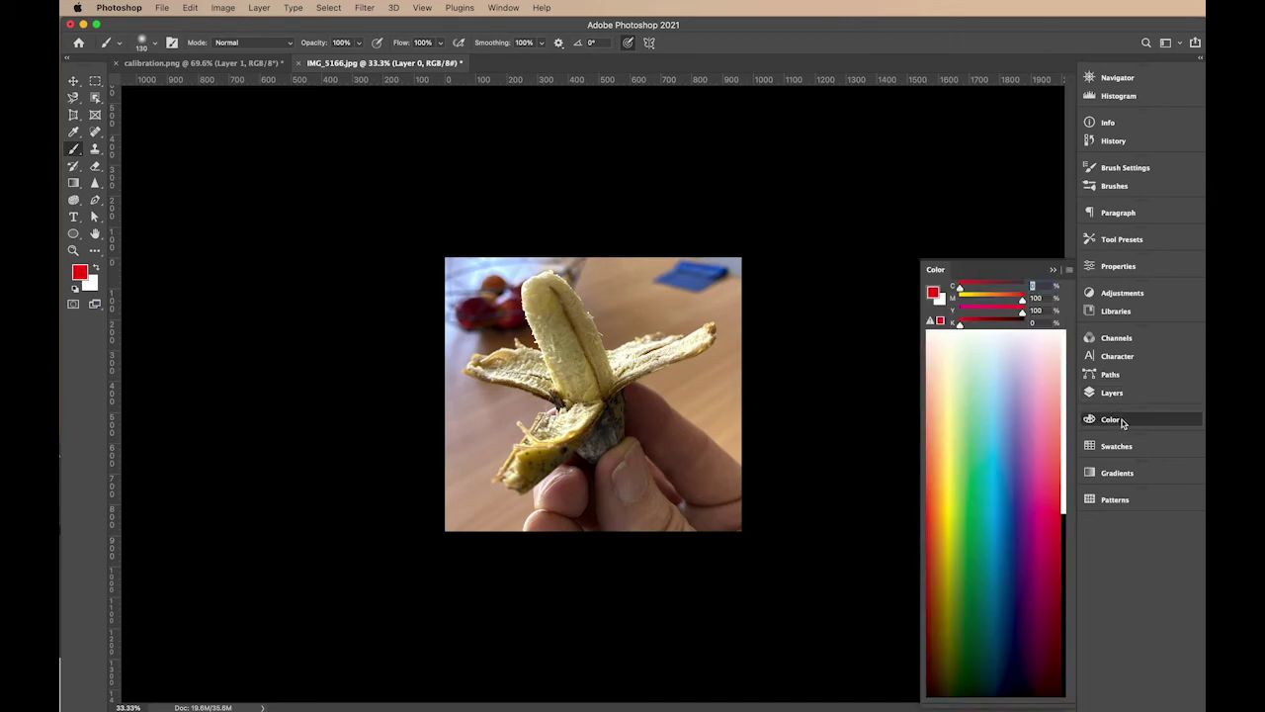
left_click(1122, 421)
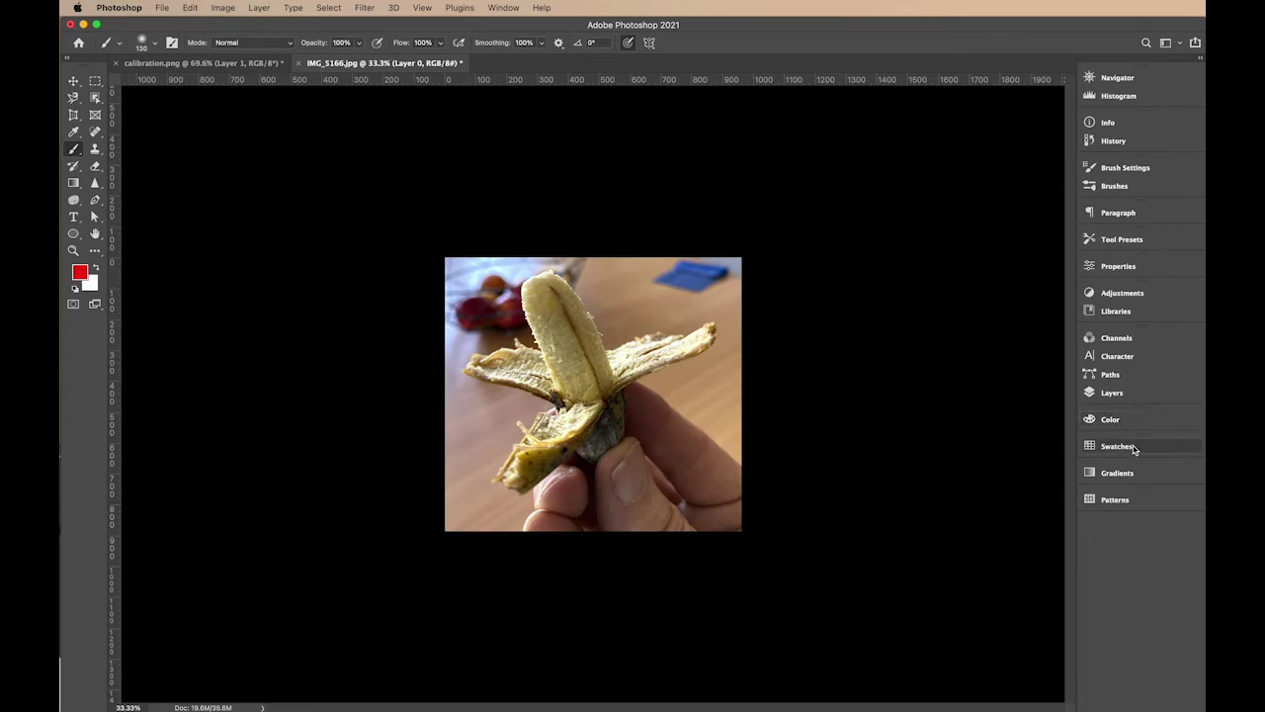
left_click(1125, 447)
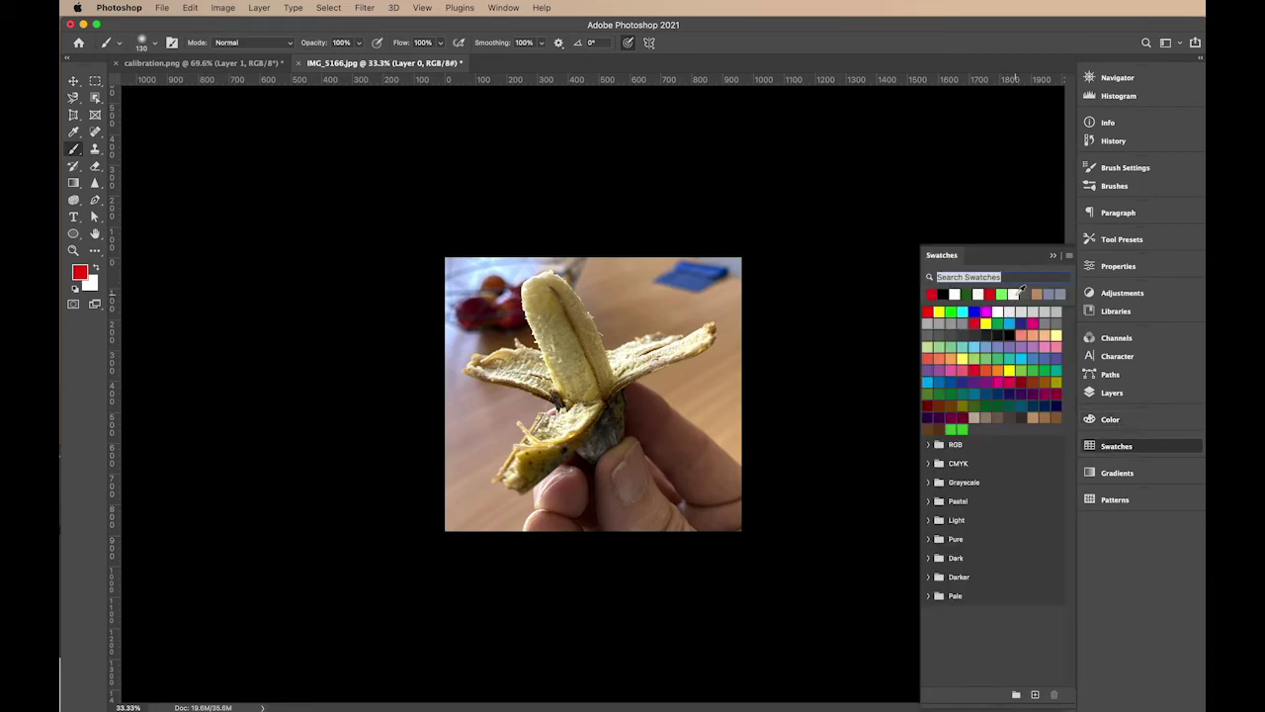
left_click(944, 259)
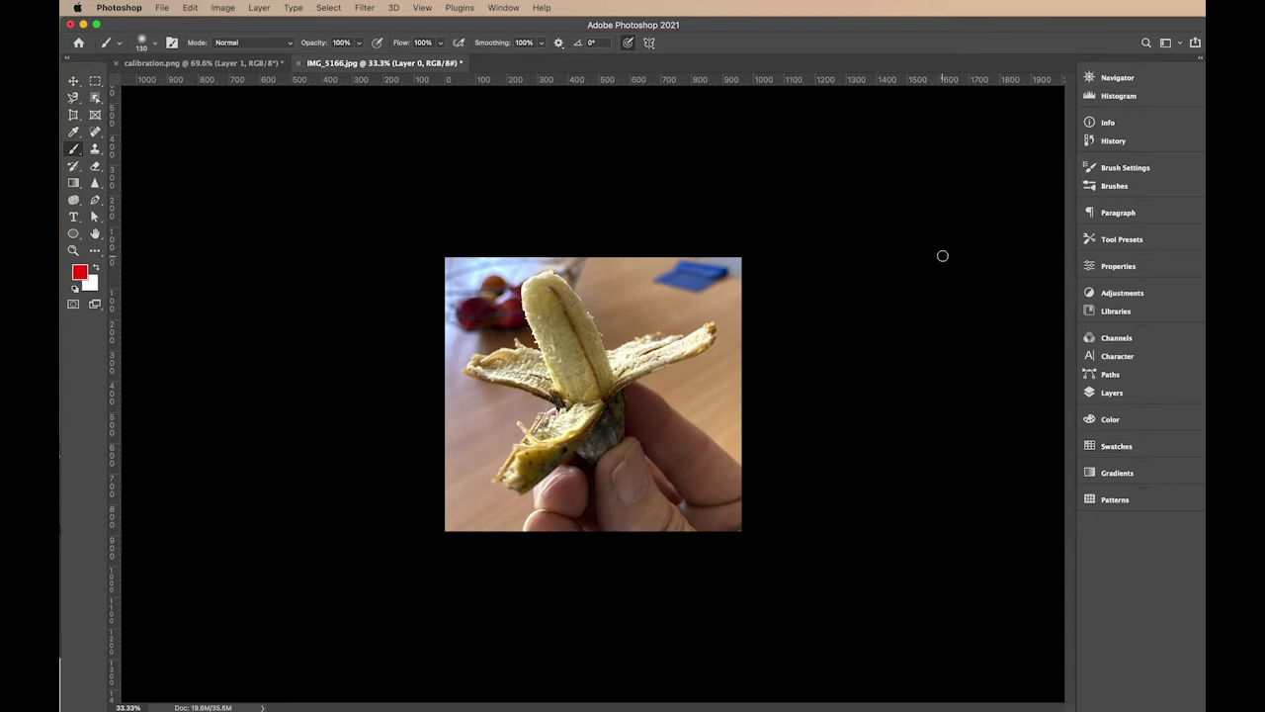
left_click(1118, 473)
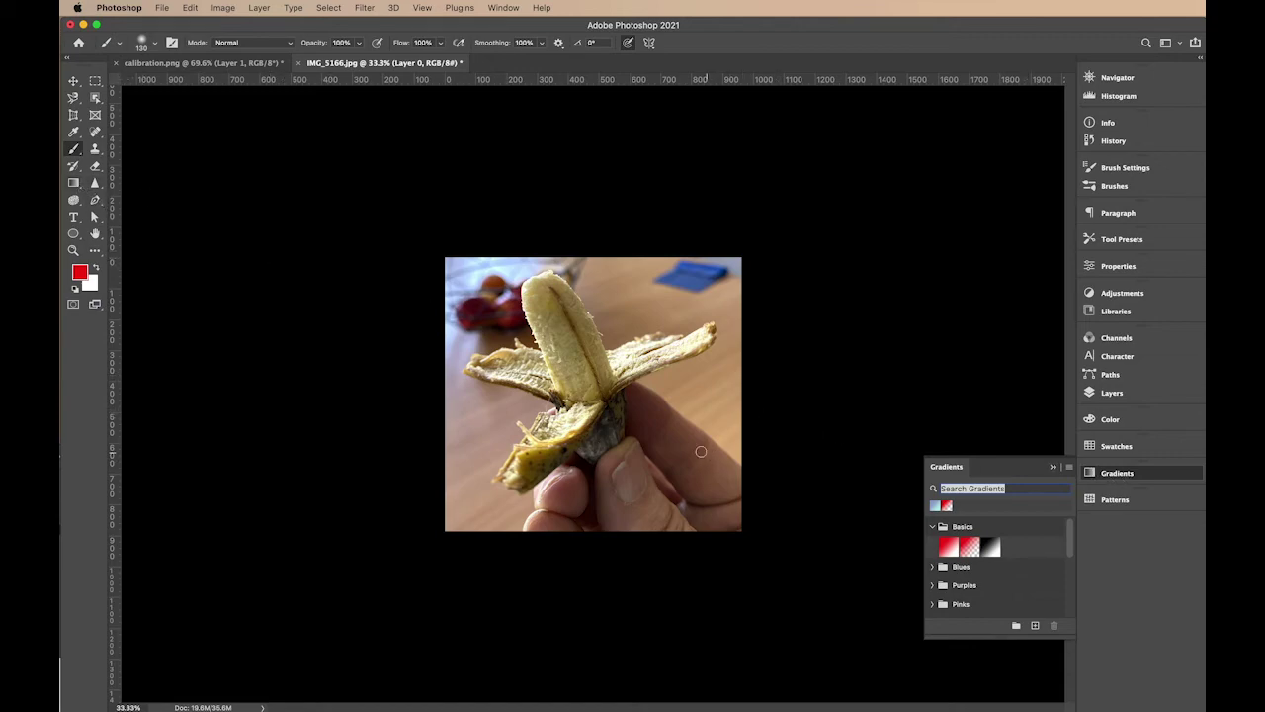
left_click(1106, 476)
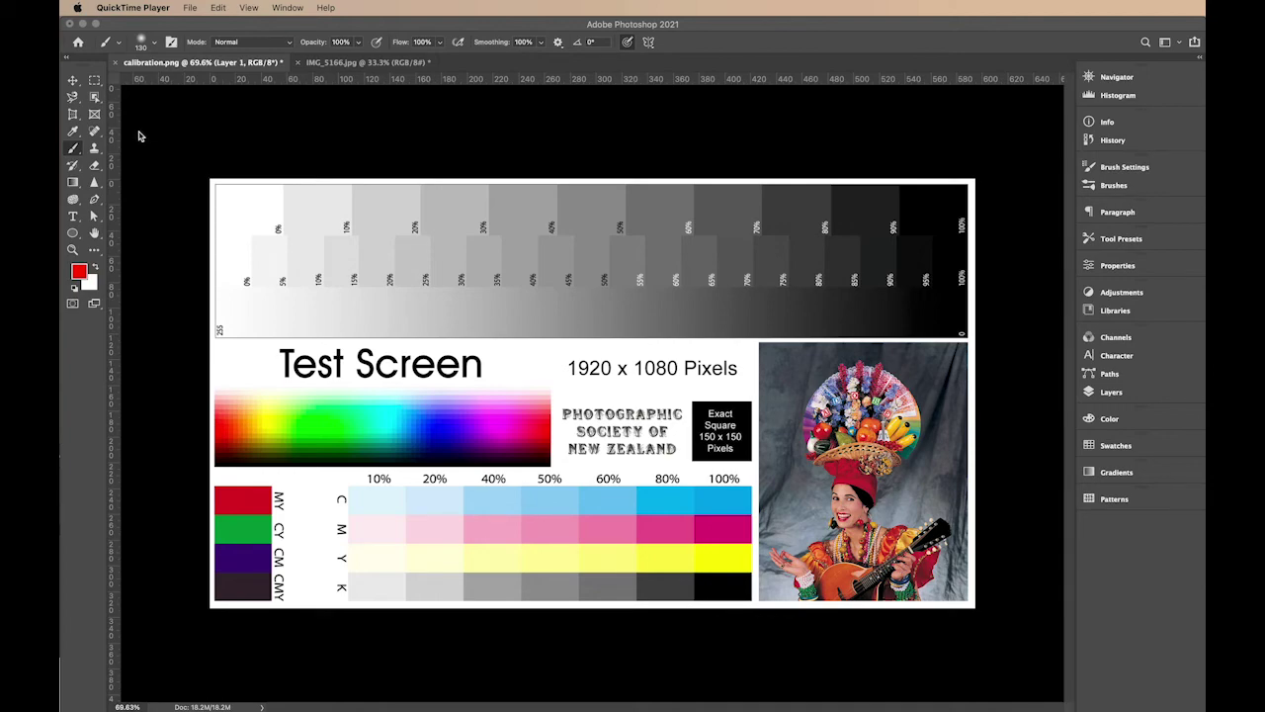
- Select the photo of the woman with the guitar in calibration.png with a rectangular marquee and copy it
left_click(95, 82)
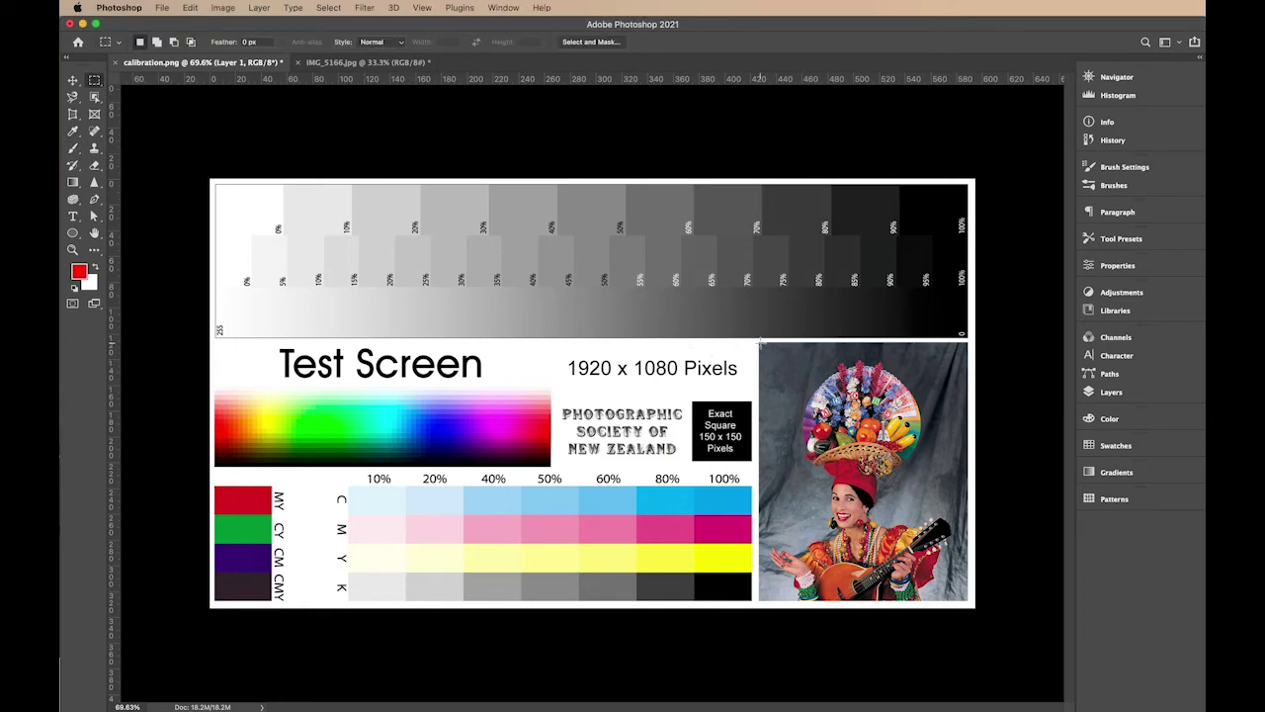
left_click_drag(760, 343, 967, 597)
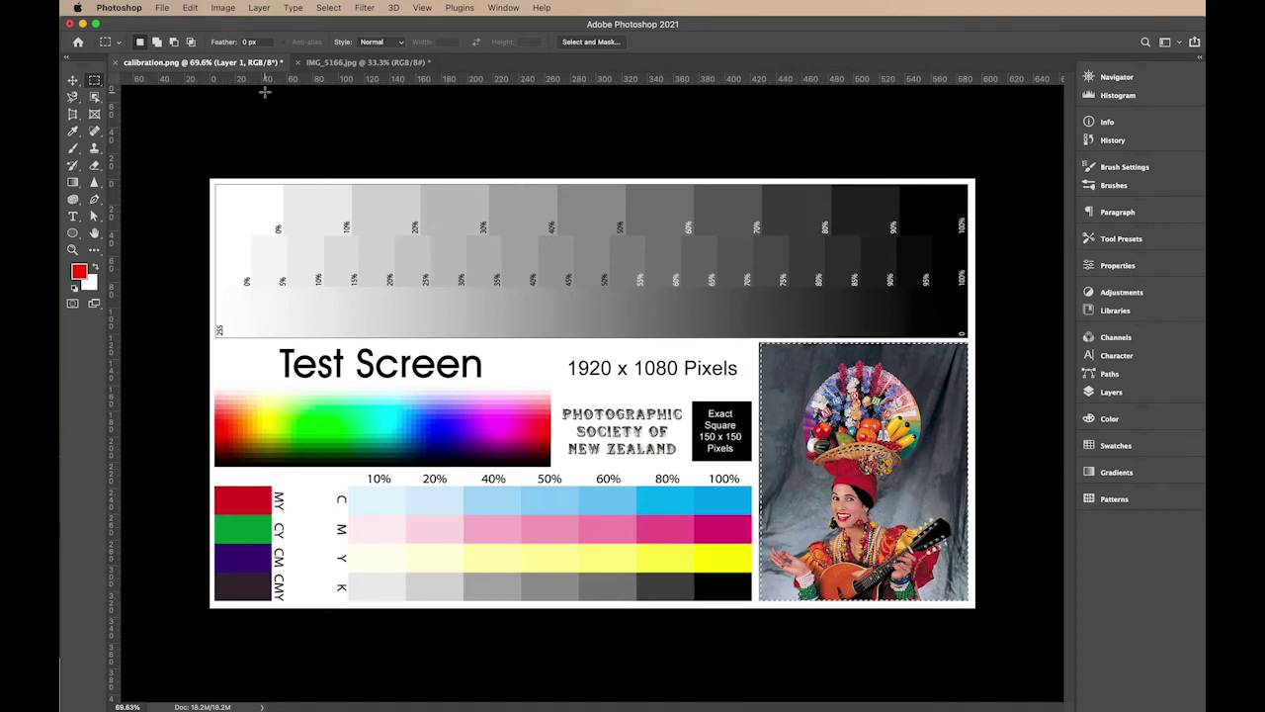
left_click(191, 9)
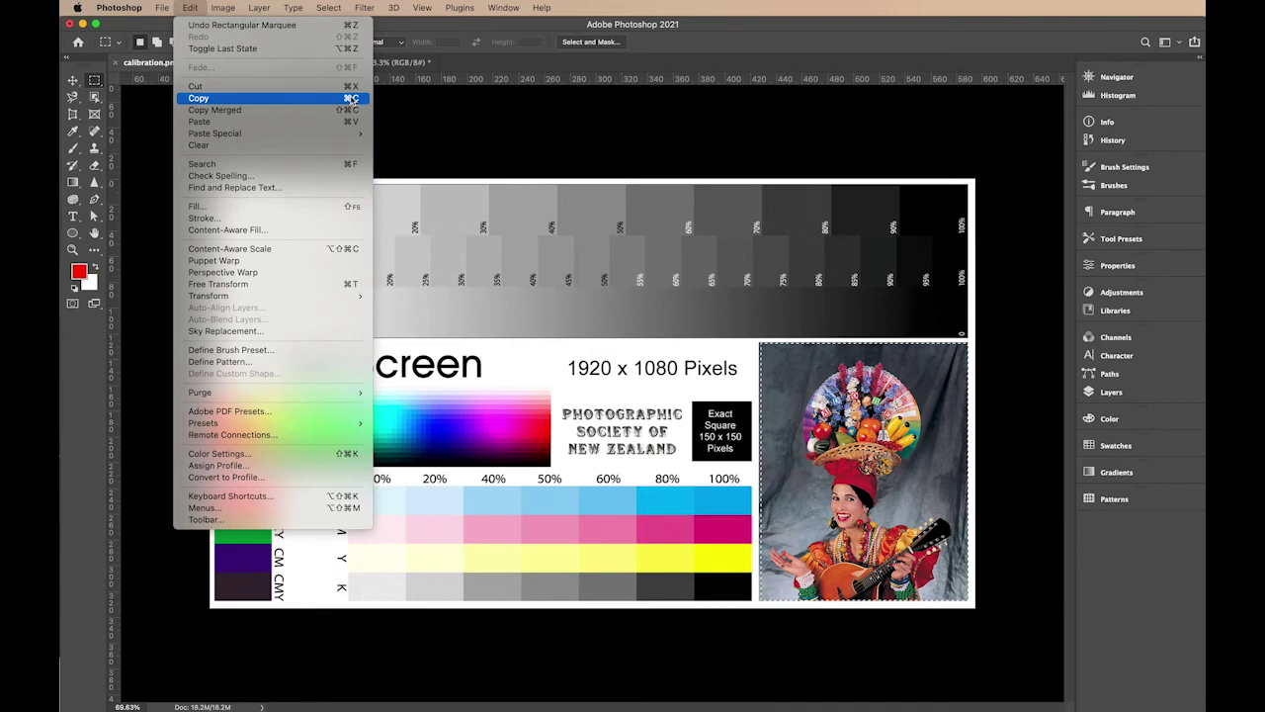
left_click(263, 101)
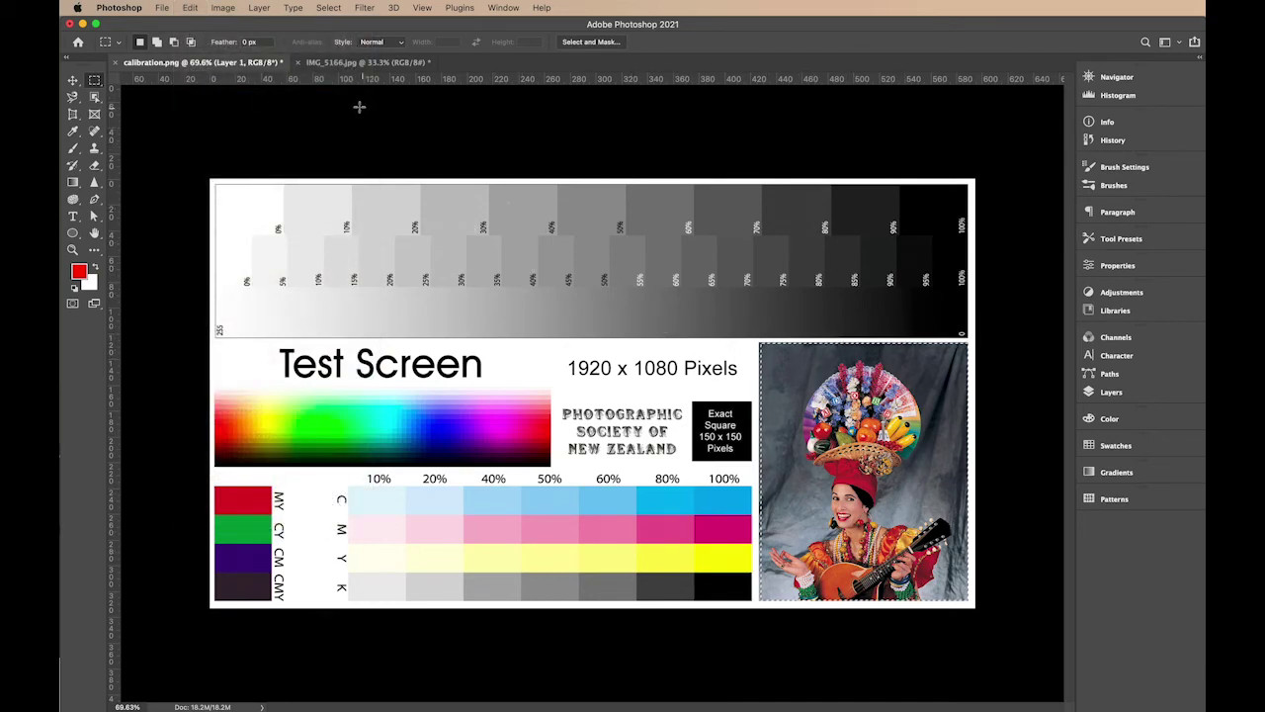
- Paste the copied photo into IMG_5166.jpg over the banana image
left_click(348, 63)
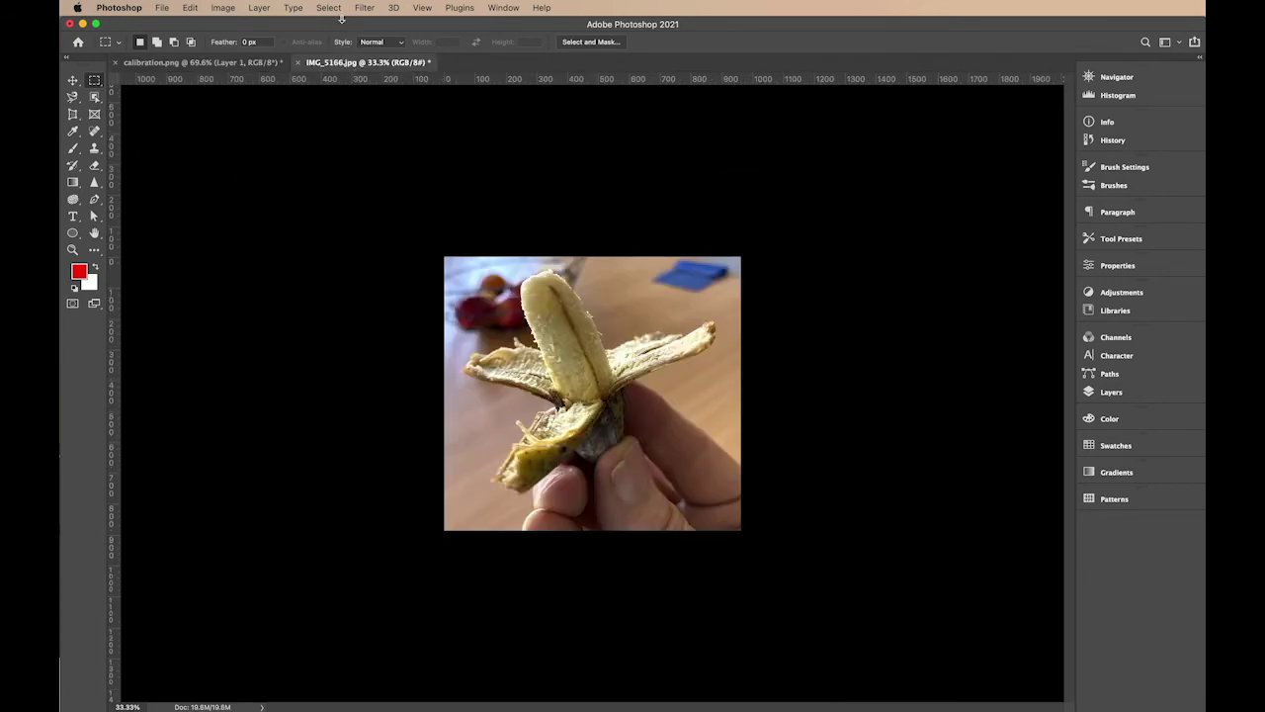
left_click(189, 8)
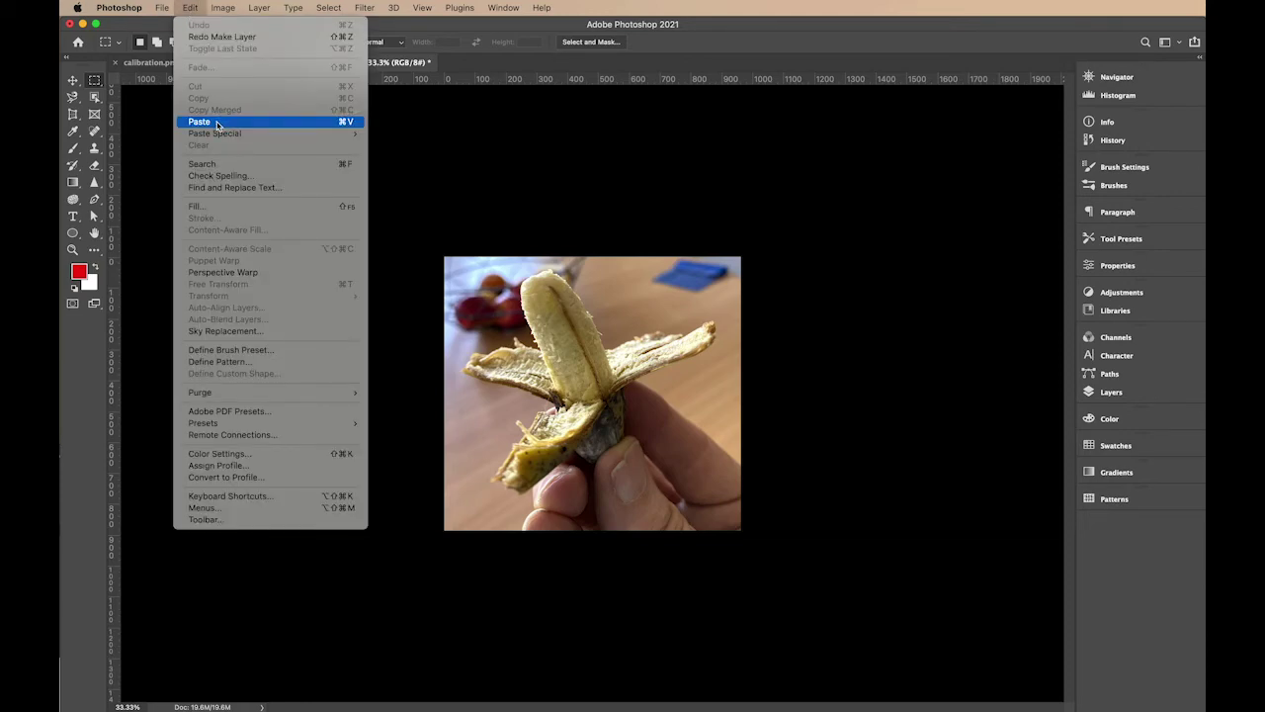
left_click(346, 123)
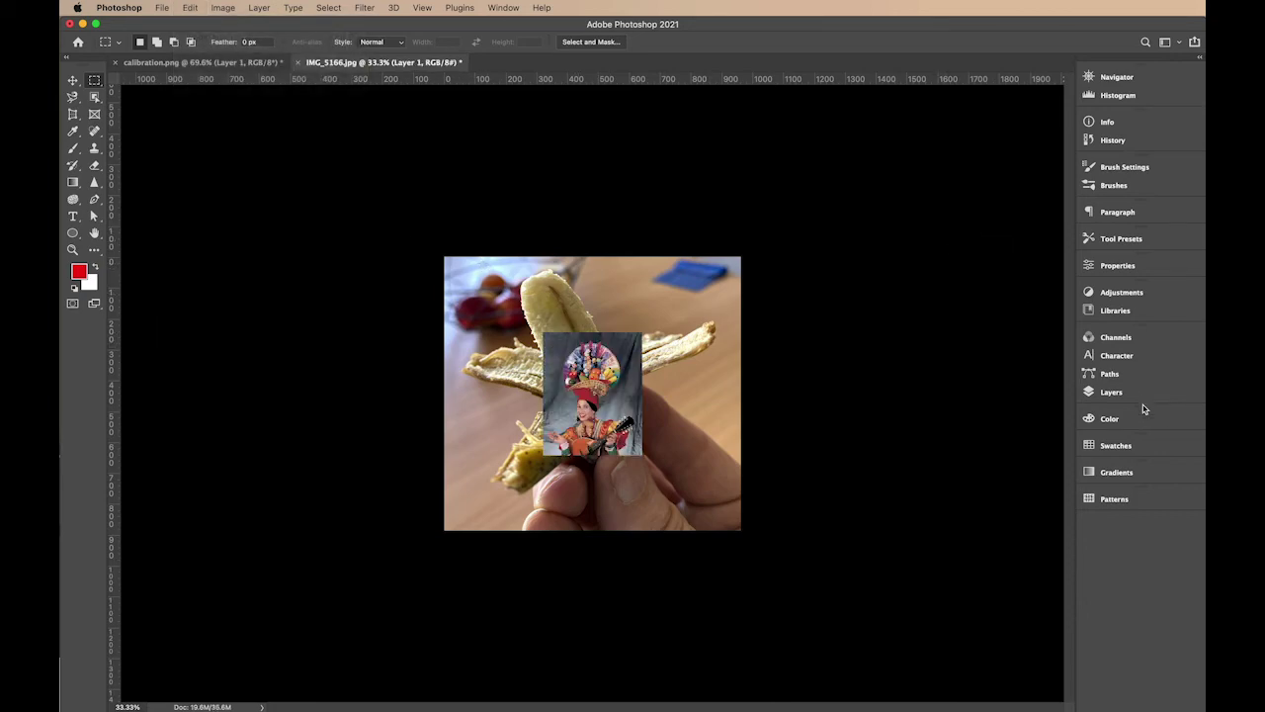
- Show the layer list and hide and show Layer 1 and the Background in turn to examine their contents
left_click(1112, 393)
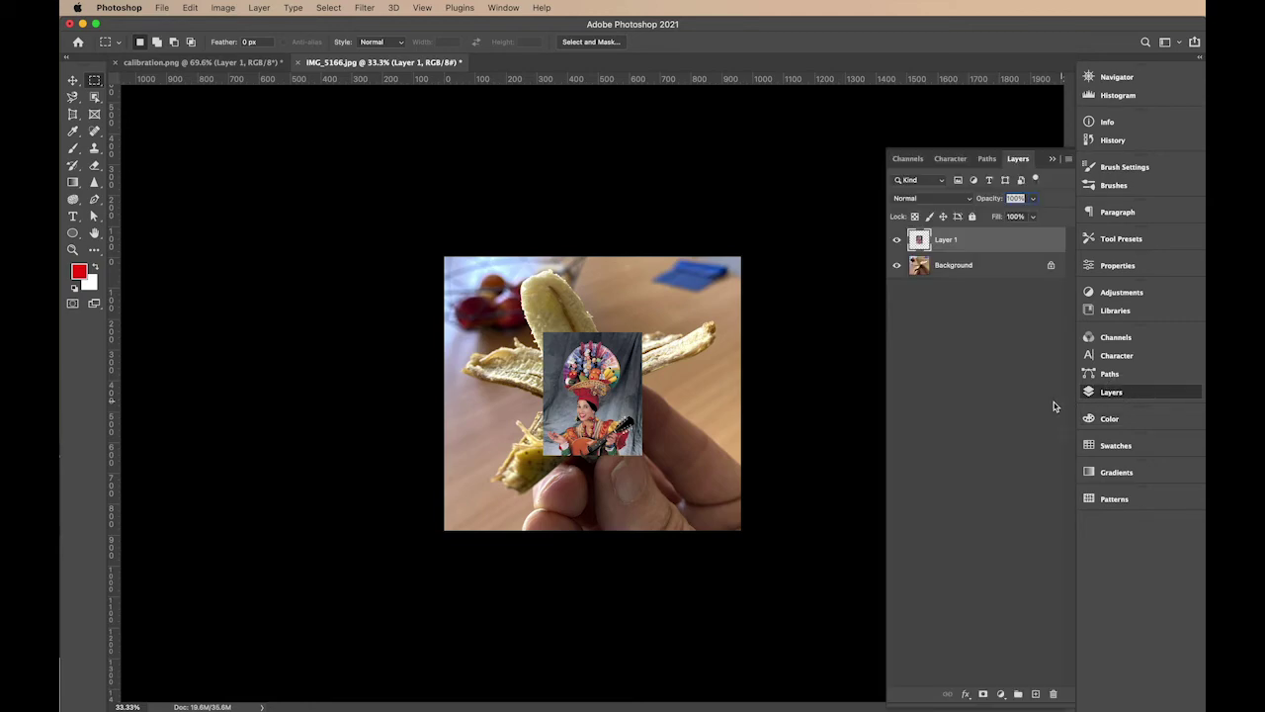
left_click(897, 240)
left_click(896, 240)
left_click(897, 265)
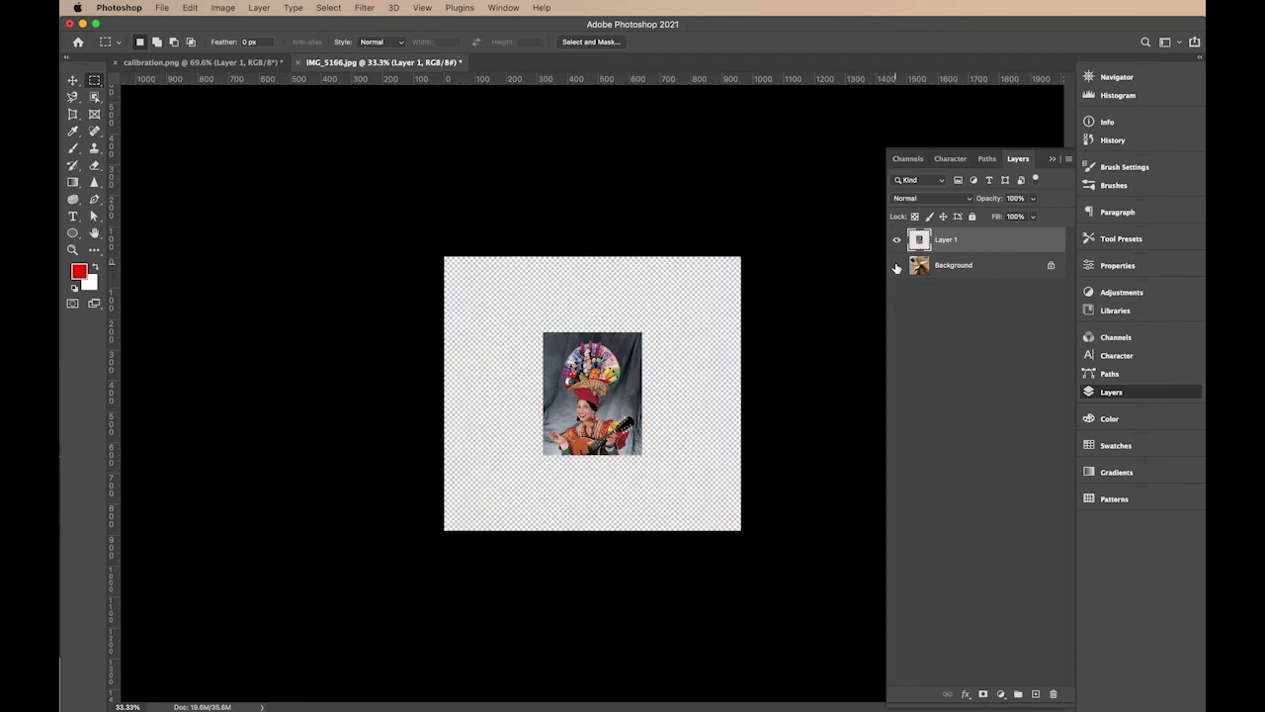
left_click(897, 265)
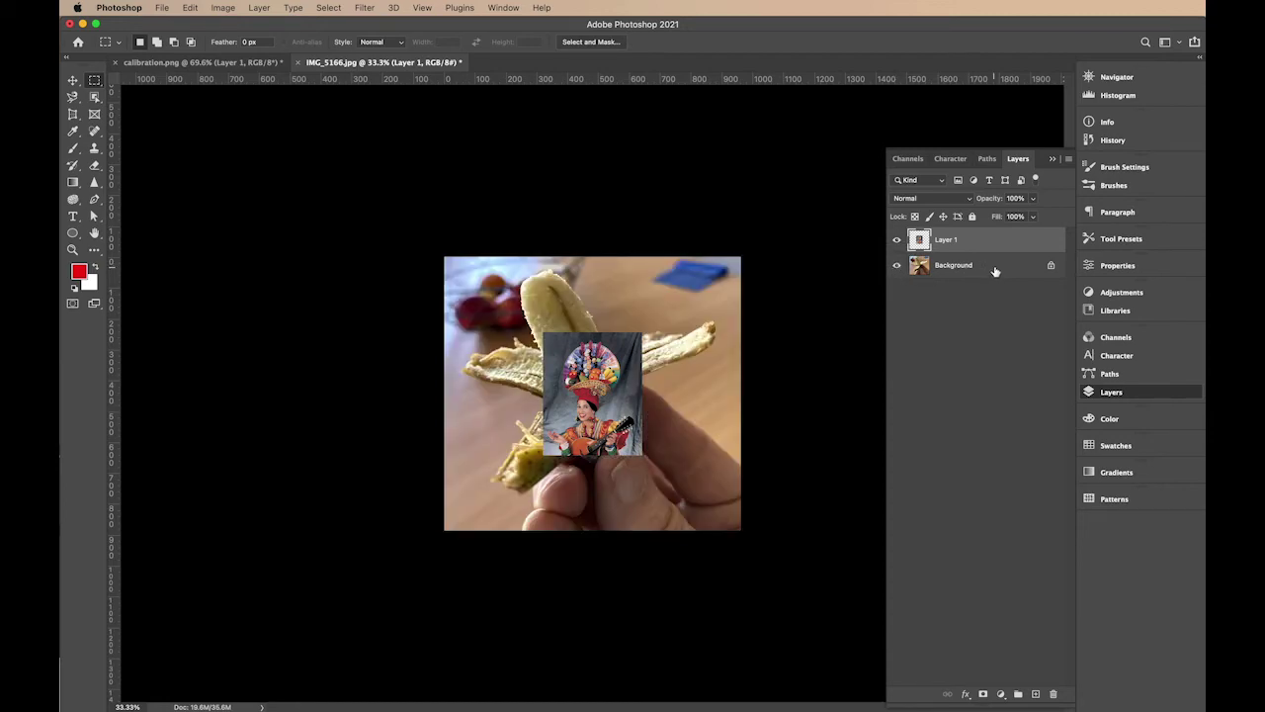
- Unlock the Background layer of the banana photo and make Layer 1 the active layer
mouse_move(963, 241)
left_mouse_down()
mouse_move(960, 283)
mouse_move(955, 241)
left_mouse_up()
left_click(1051, 265)
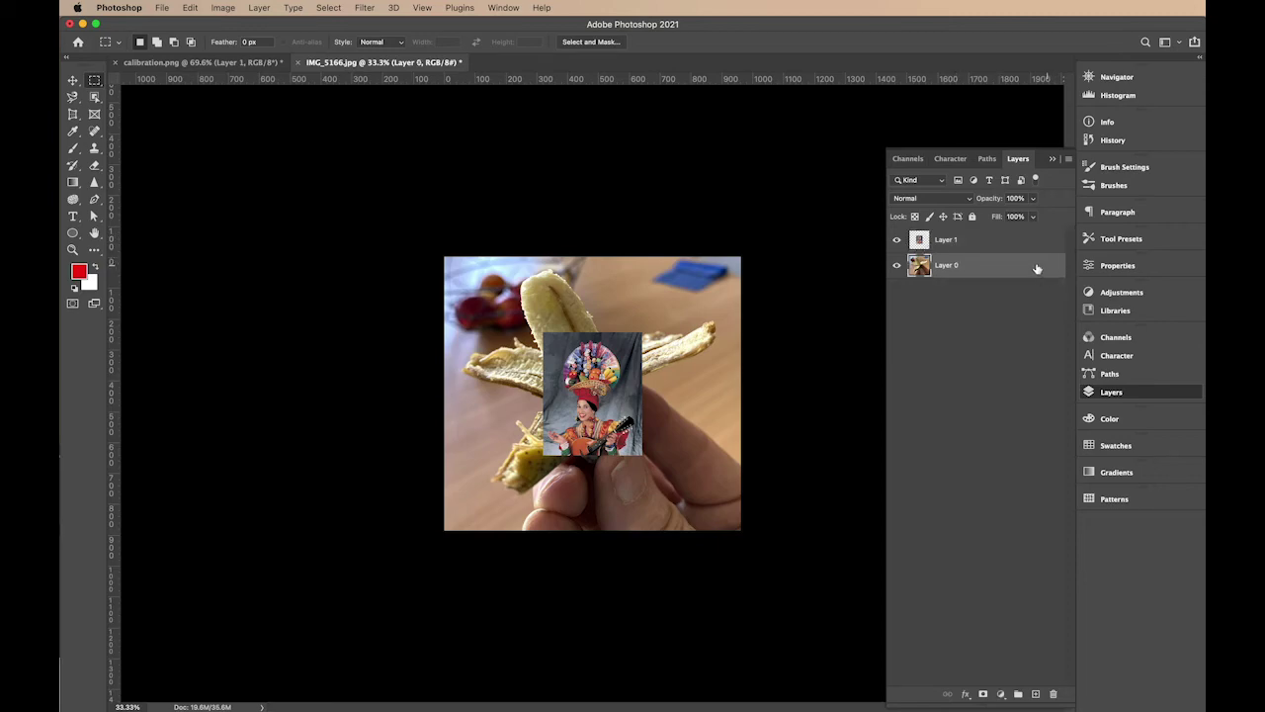
left_click_drag(972, 241, 946, 239)
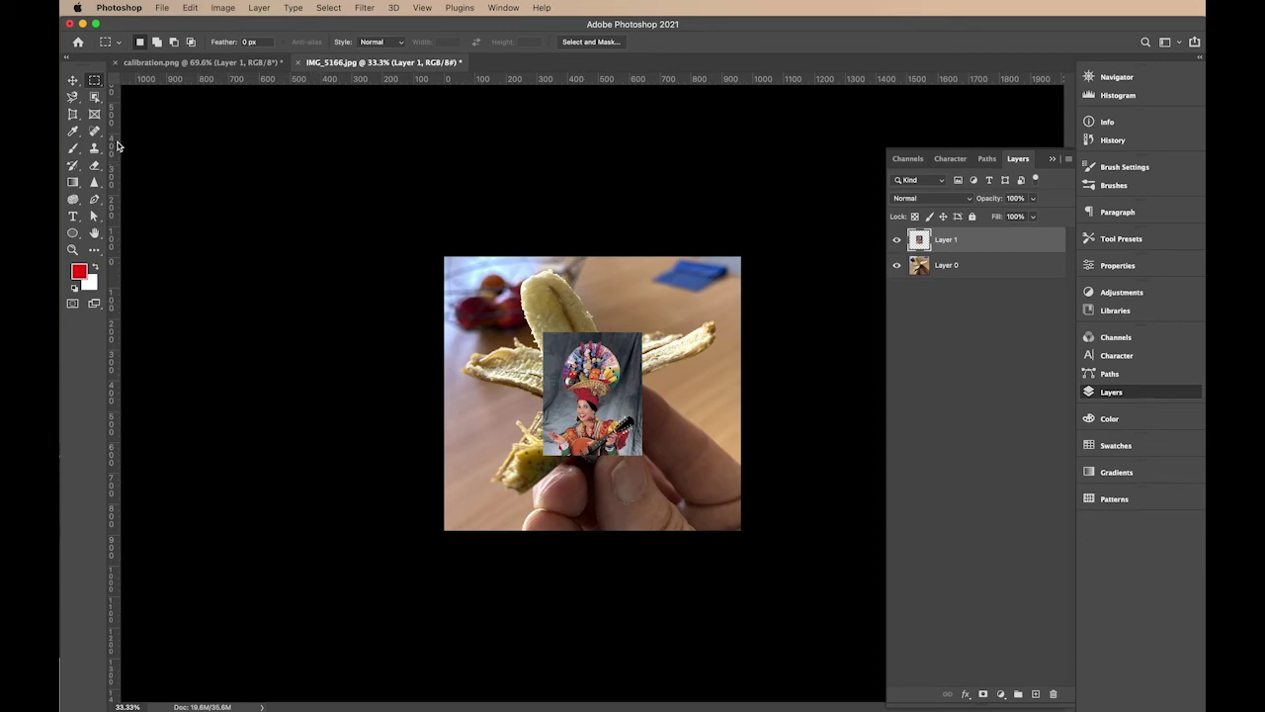
- Set the Magic Wand to tolerance 50 with Contiguous off, try a selection on the pasted photo, and deselect it
left_click(94, 97)
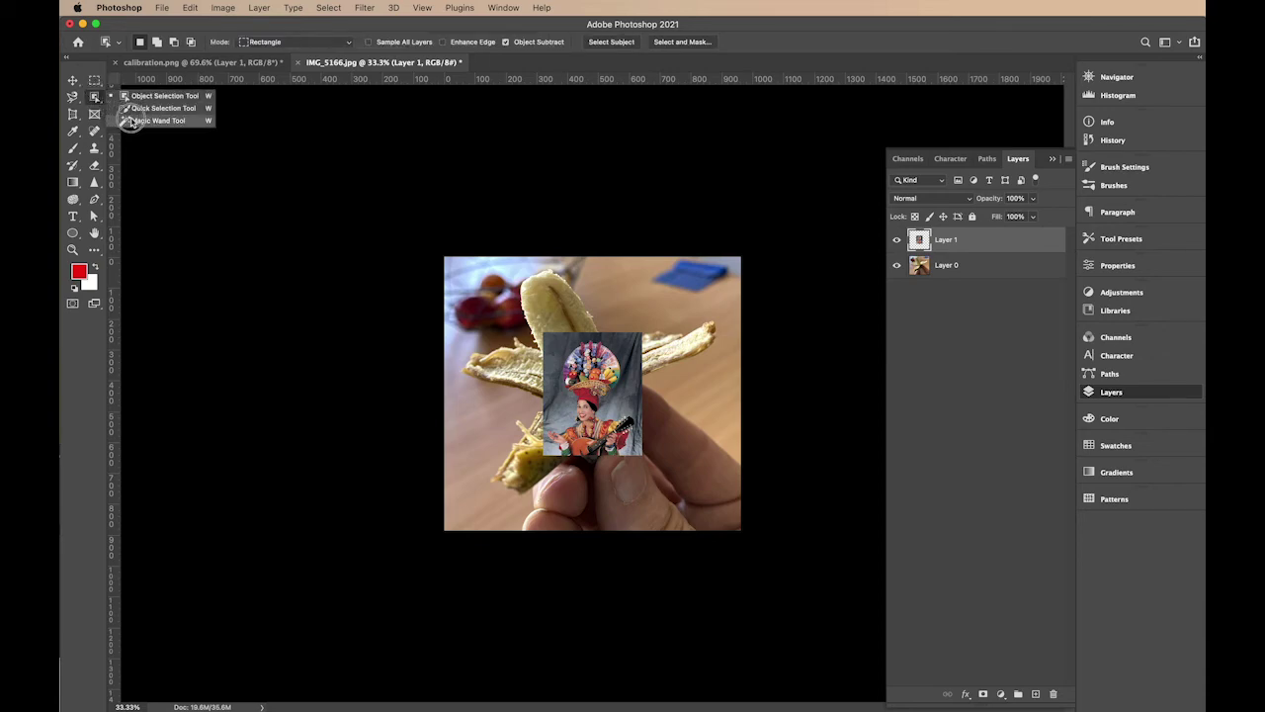
left_click(148, 121)
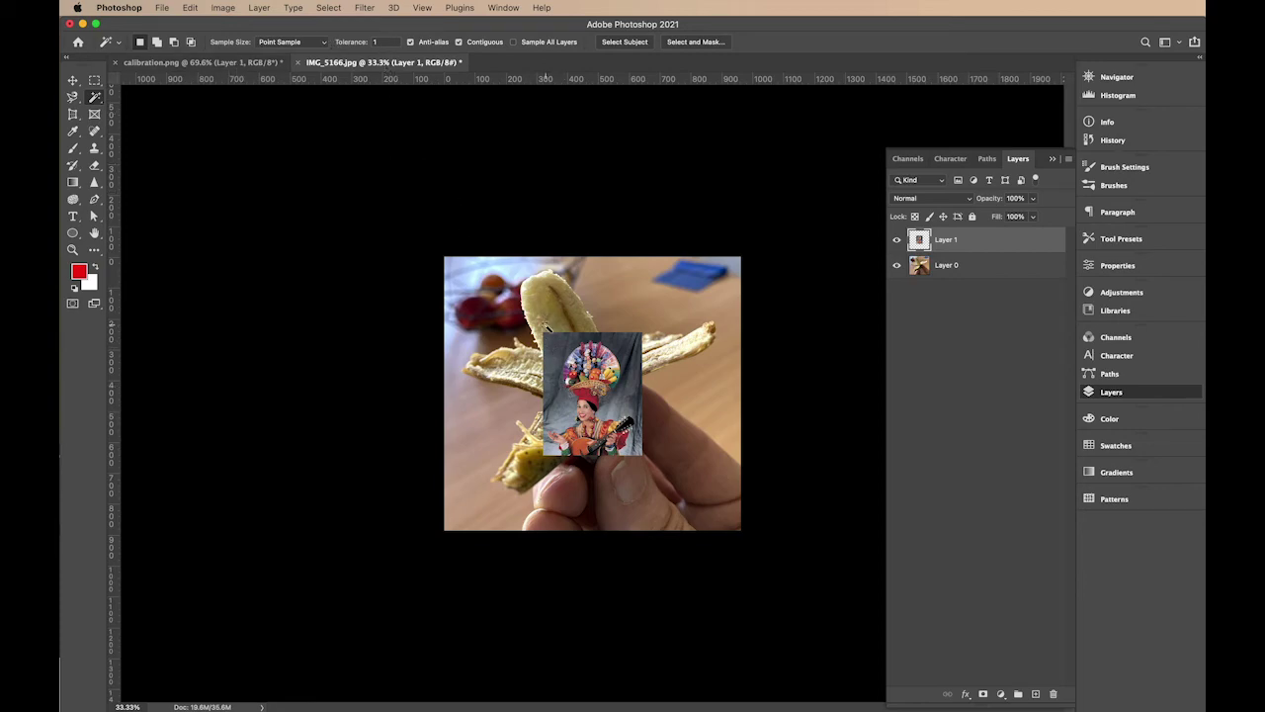
left_click(371, 42)
type("50")
key("Return")
left_click(459, 42)
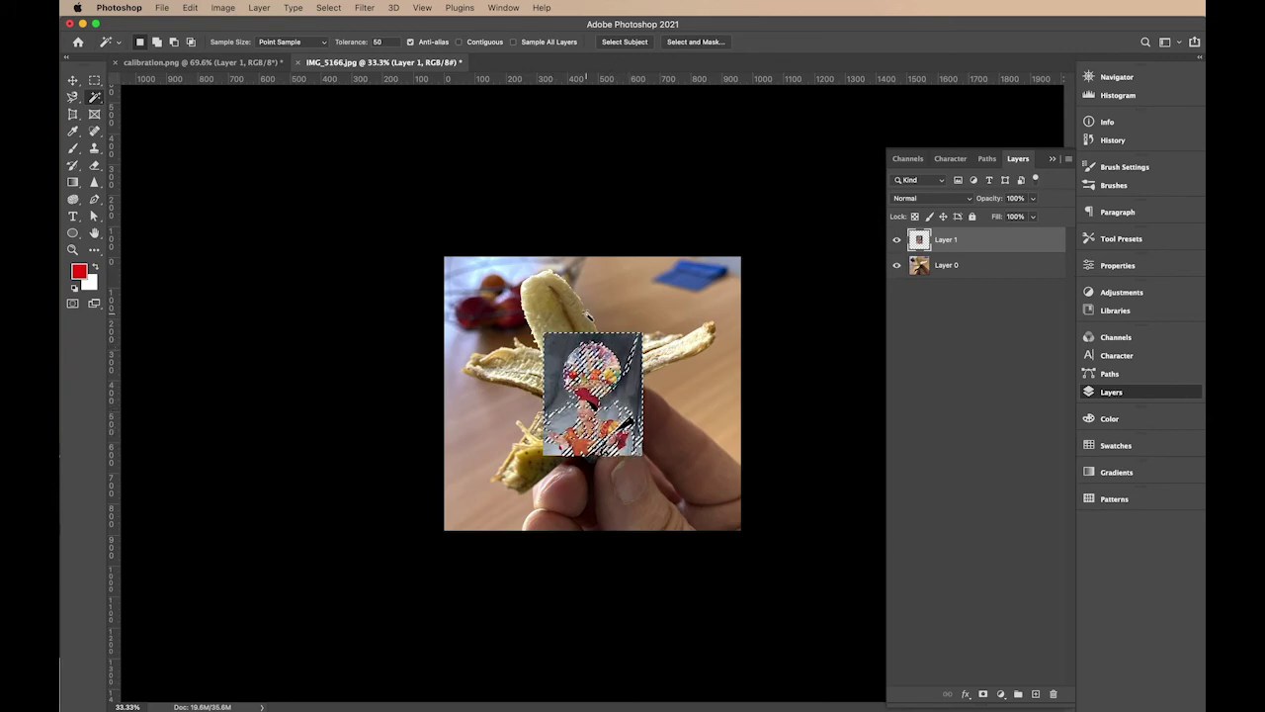
key("super+d")
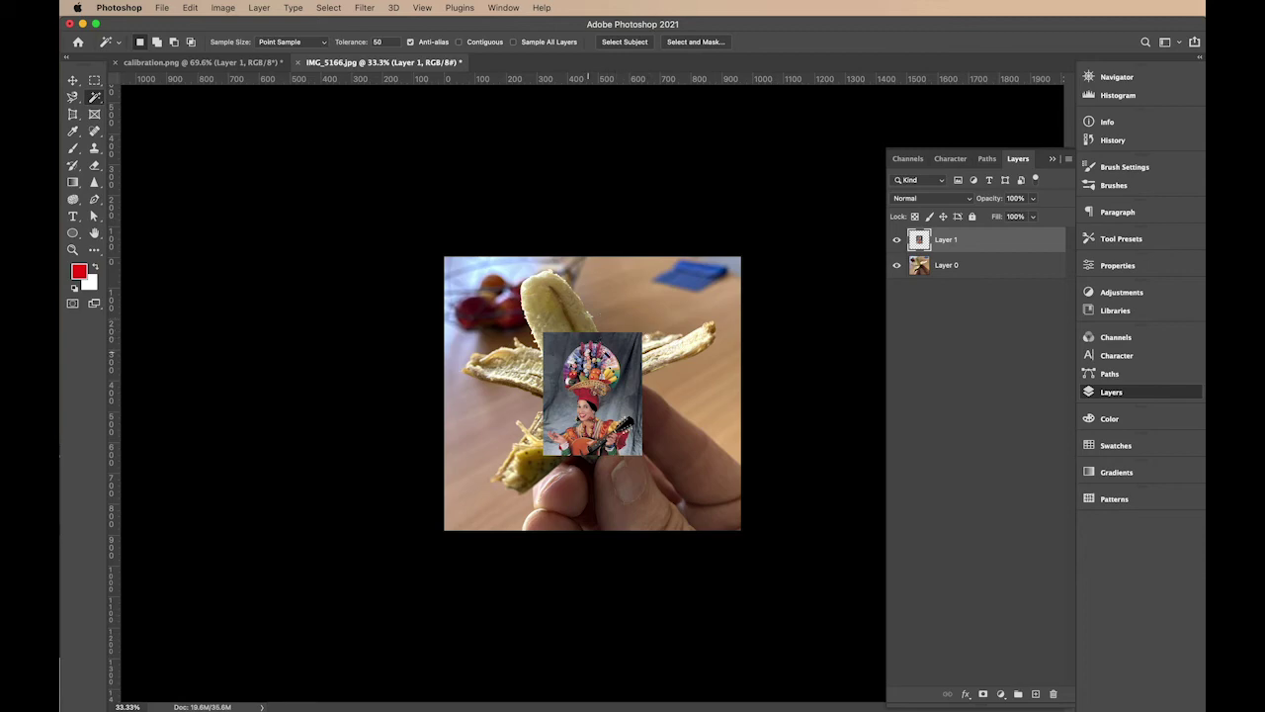
- Try pulling the crop frame's upper-right corner inward on the banana photo, restore it to full size, and leave the Crop tool
left_click(73, 114)
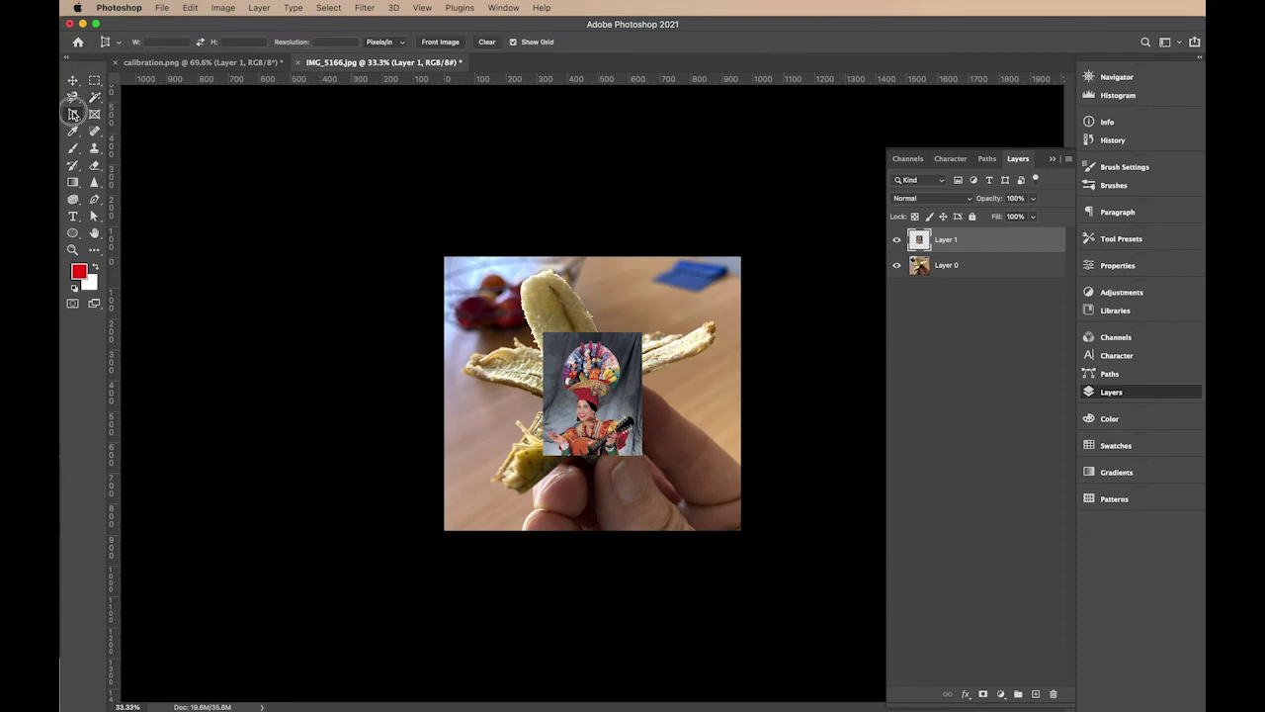
left_click(73, 115)
left_click(124, 115)
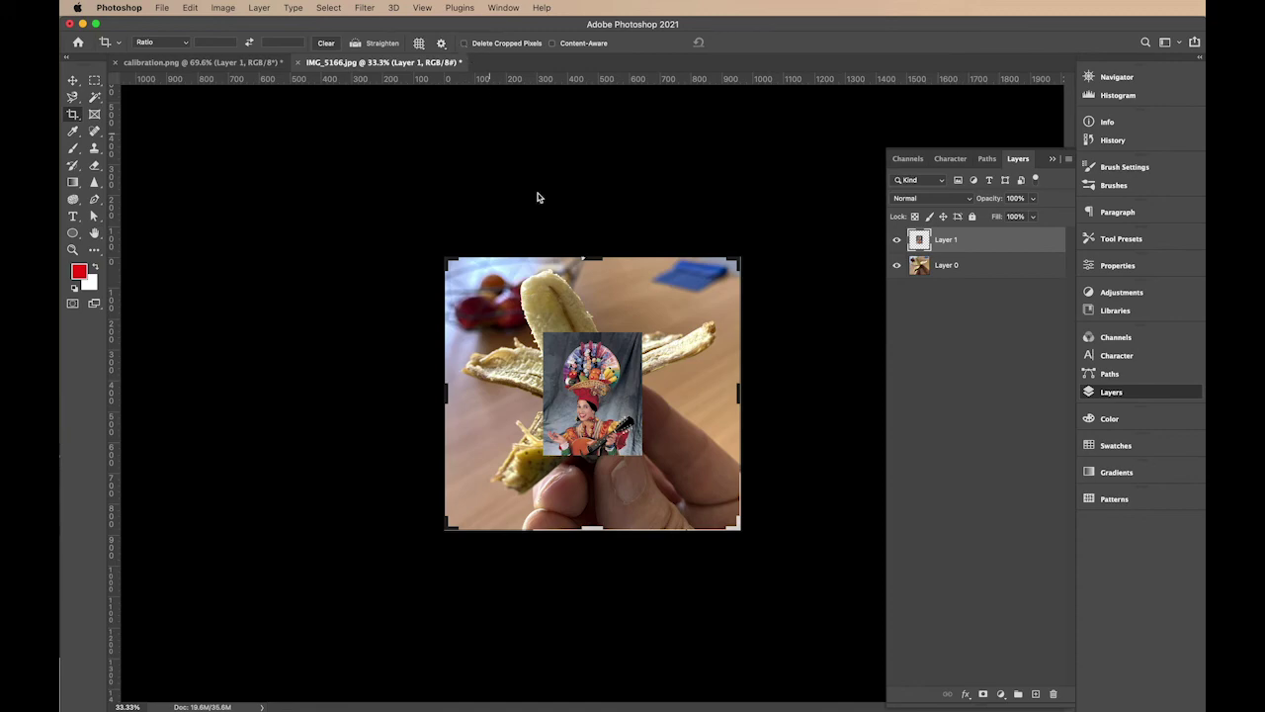
left_click(464, 43)
left_click_drag(737, 259, 701, 280)
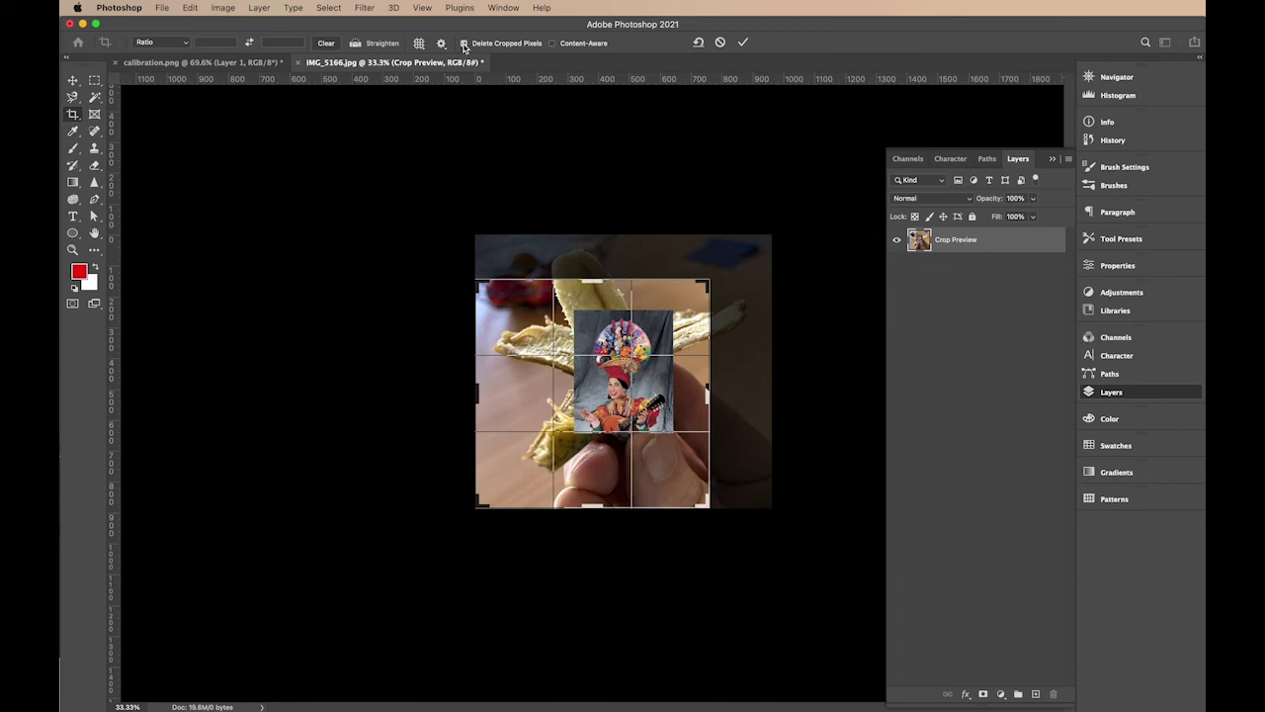
left_click_drag(708, 280, 742, 260)
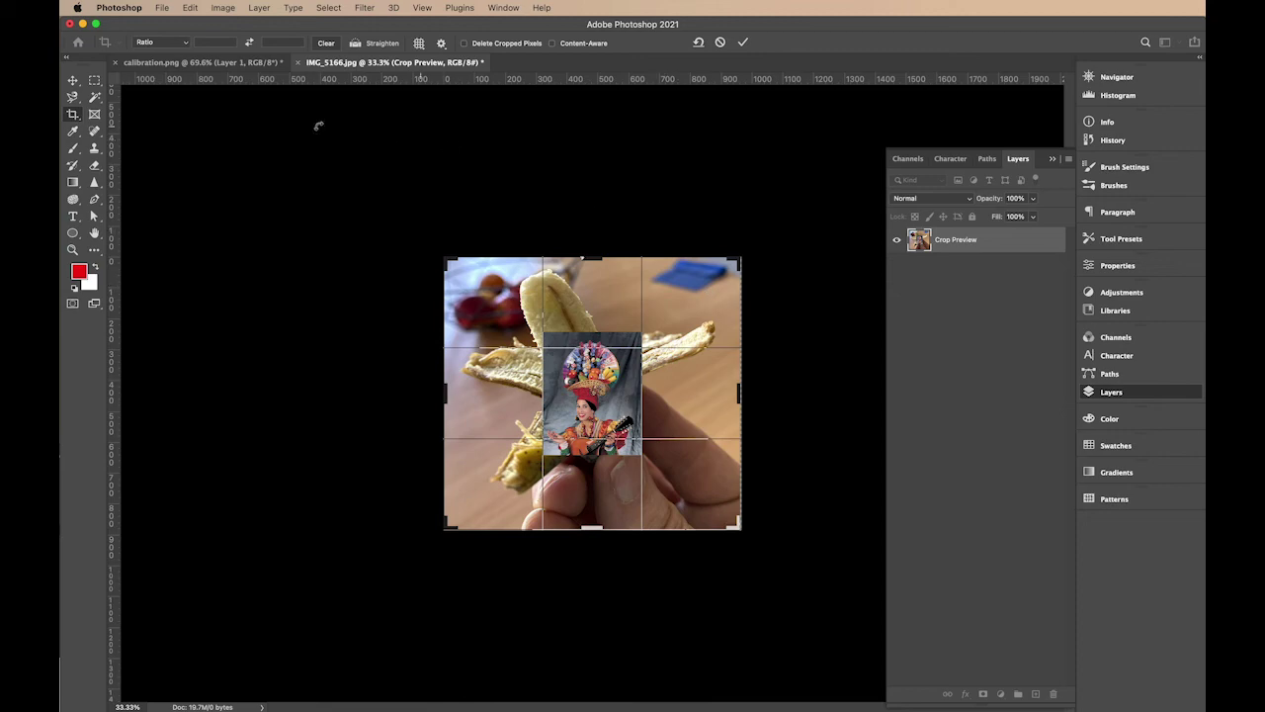
left_click(74, 83)
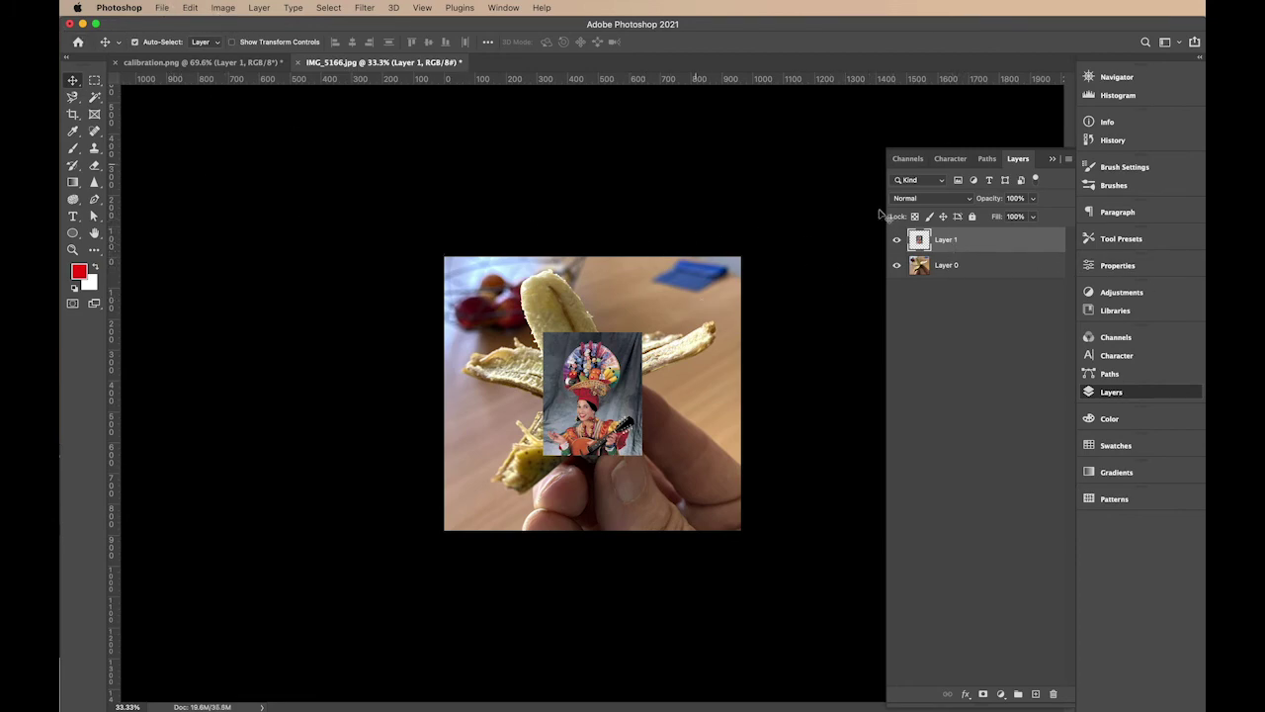
- Review the Save As file formats and options for the layered image, keeping the Photoshop format, and close without saving
left_click(162, 8)
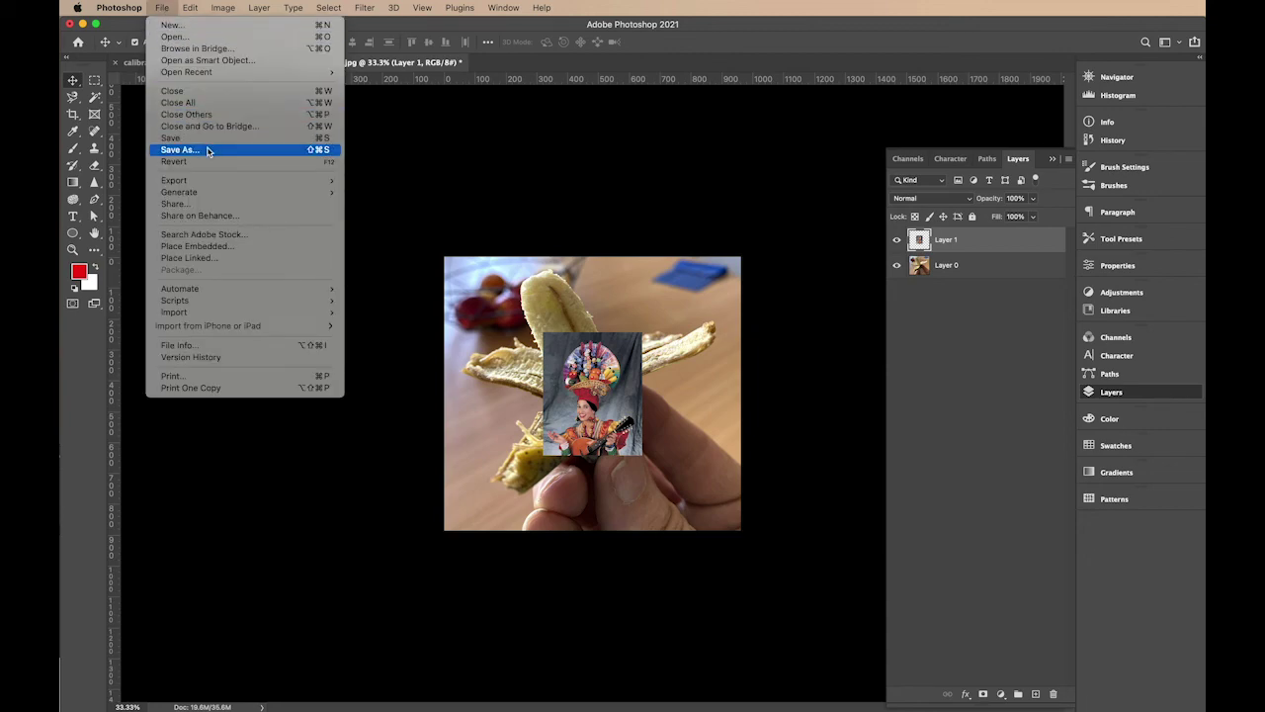
left_click(486, 187)
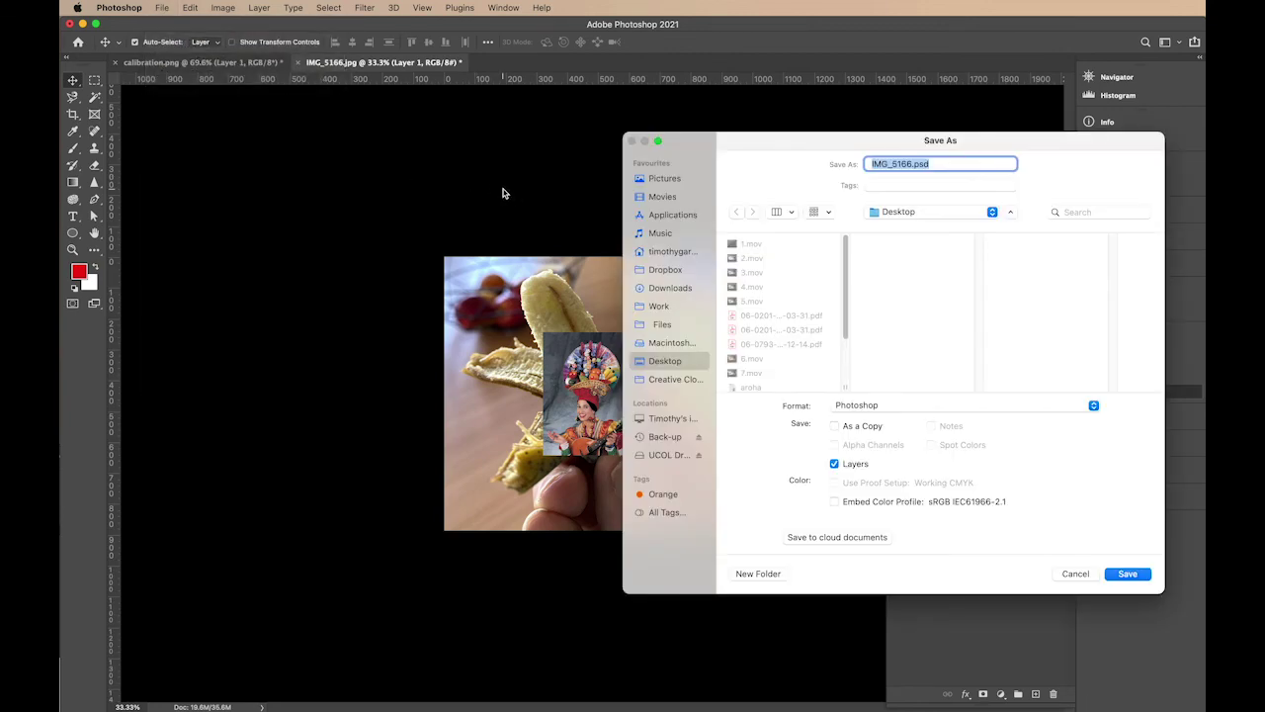
left_click_drag(734, 142, 588, 128)
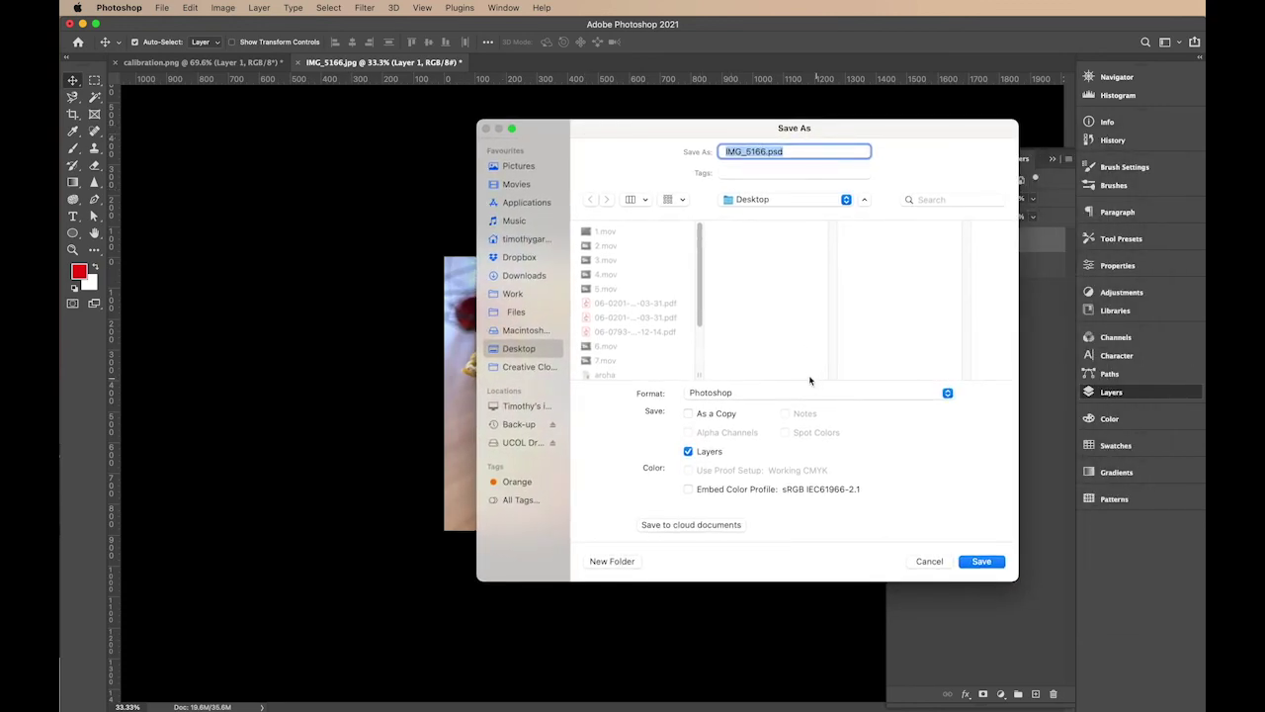
left_click(722, 395)
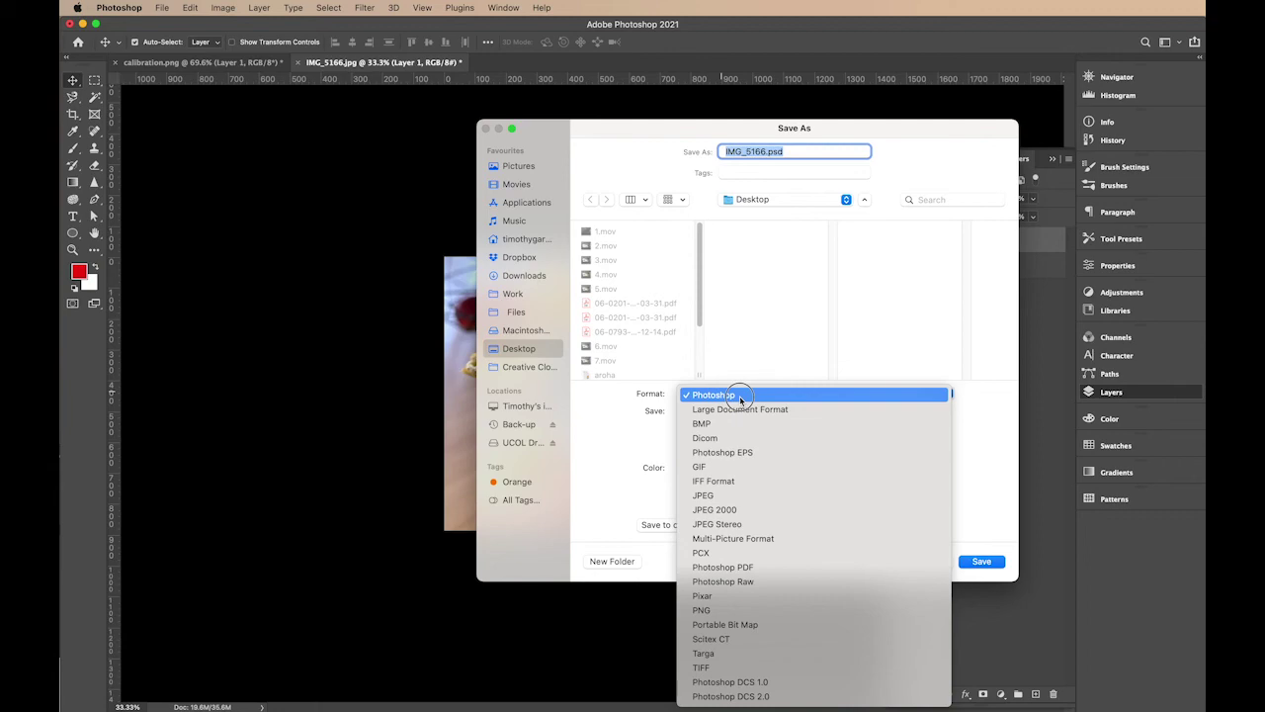
left_click(759, 395)
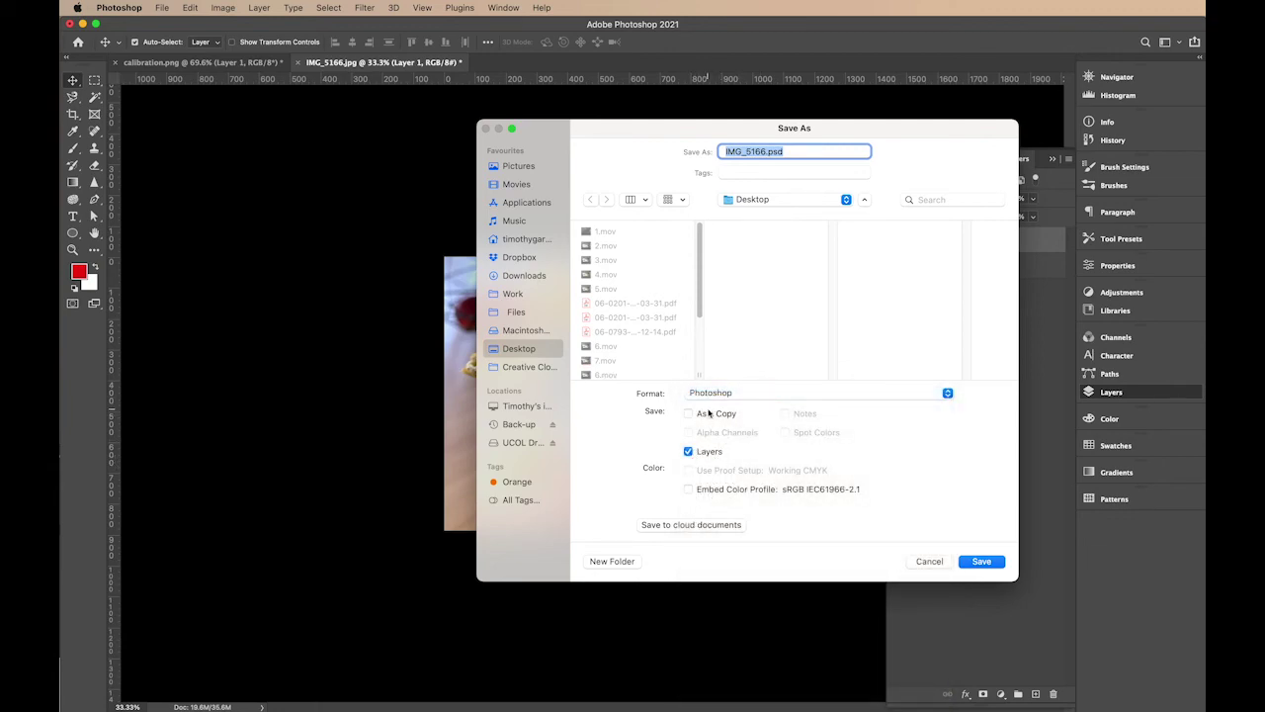
left_click(930, 562)
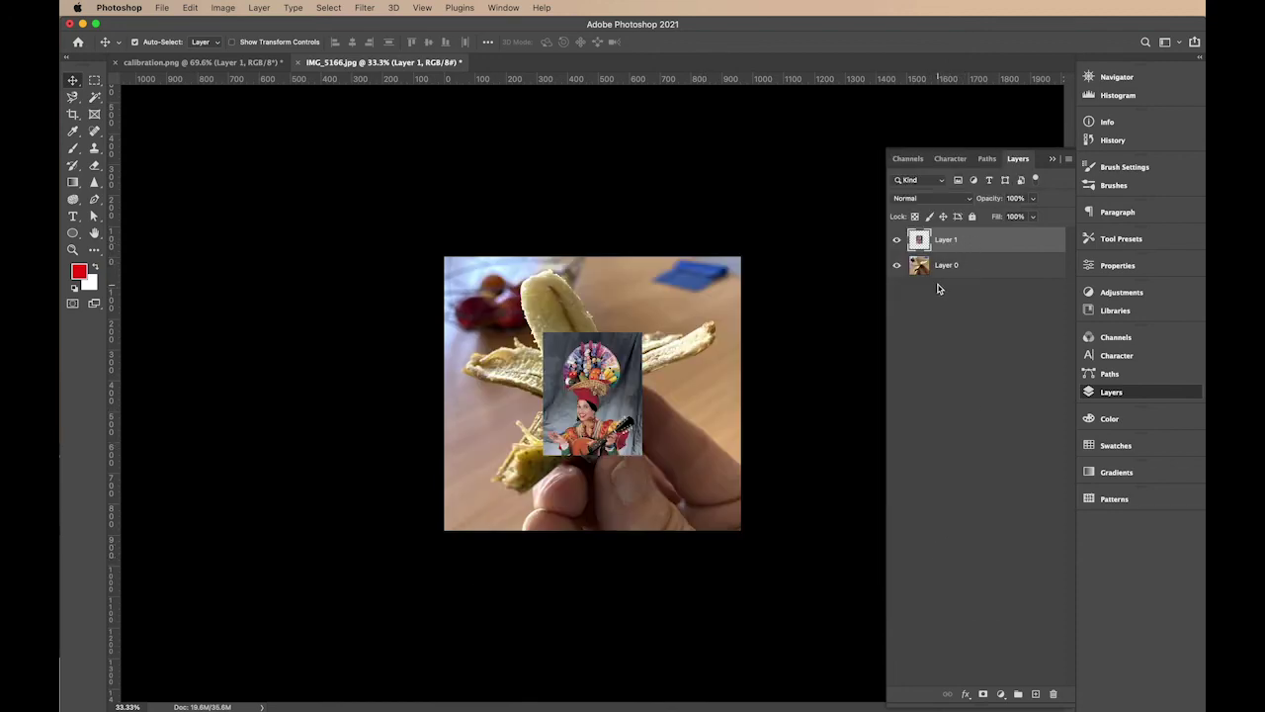
- Examine the layer commands for merging down, merging visible layers and flattening the image
left_click(1070, 162)
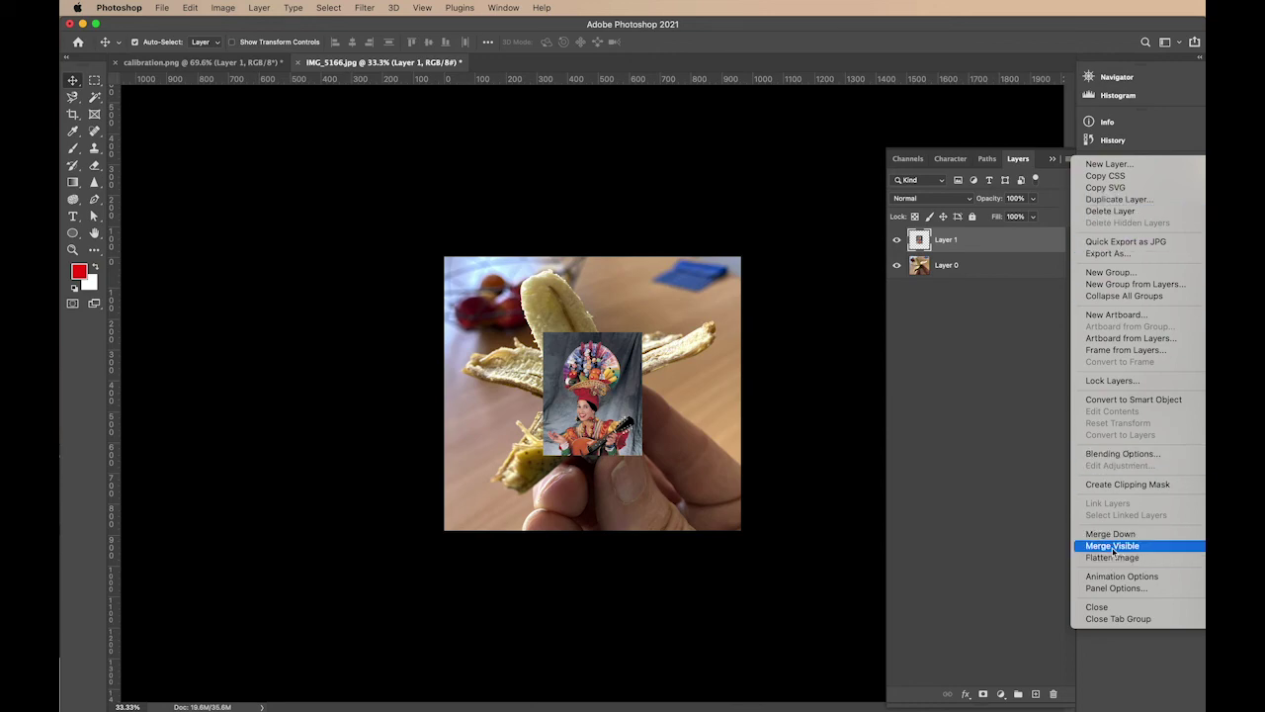
left_click(984, 339)
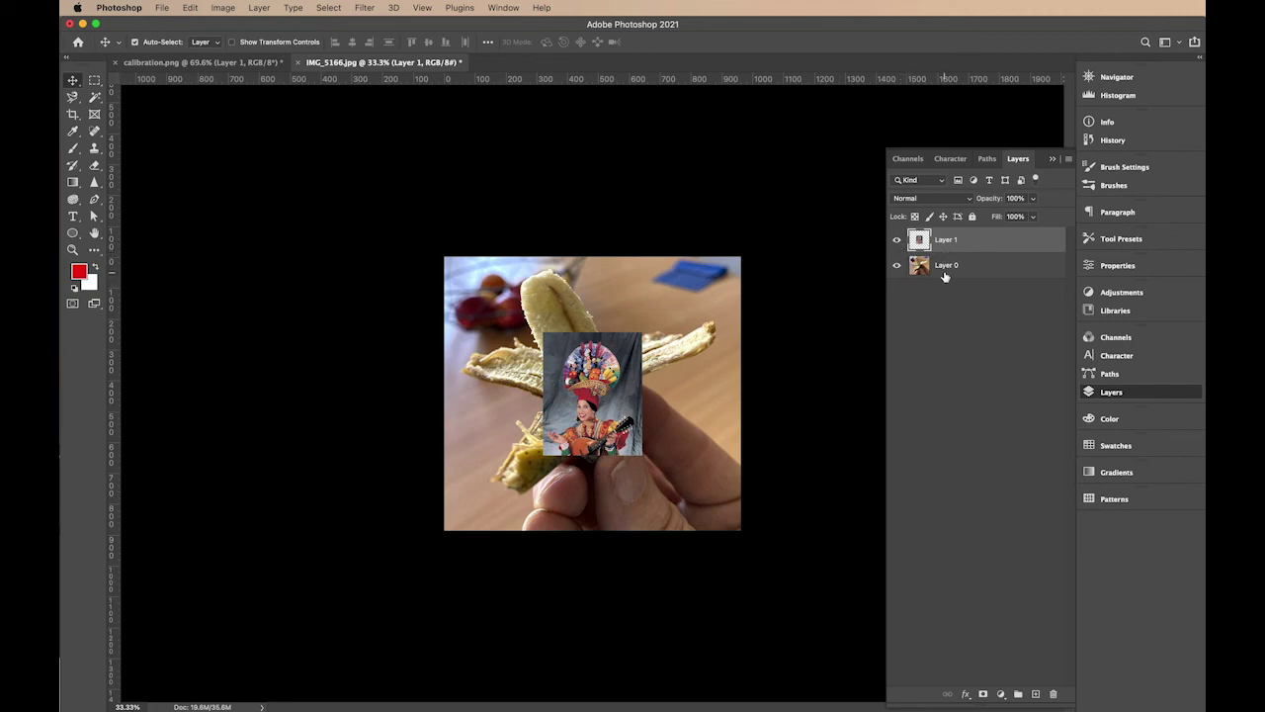
left_click(1069, 159)
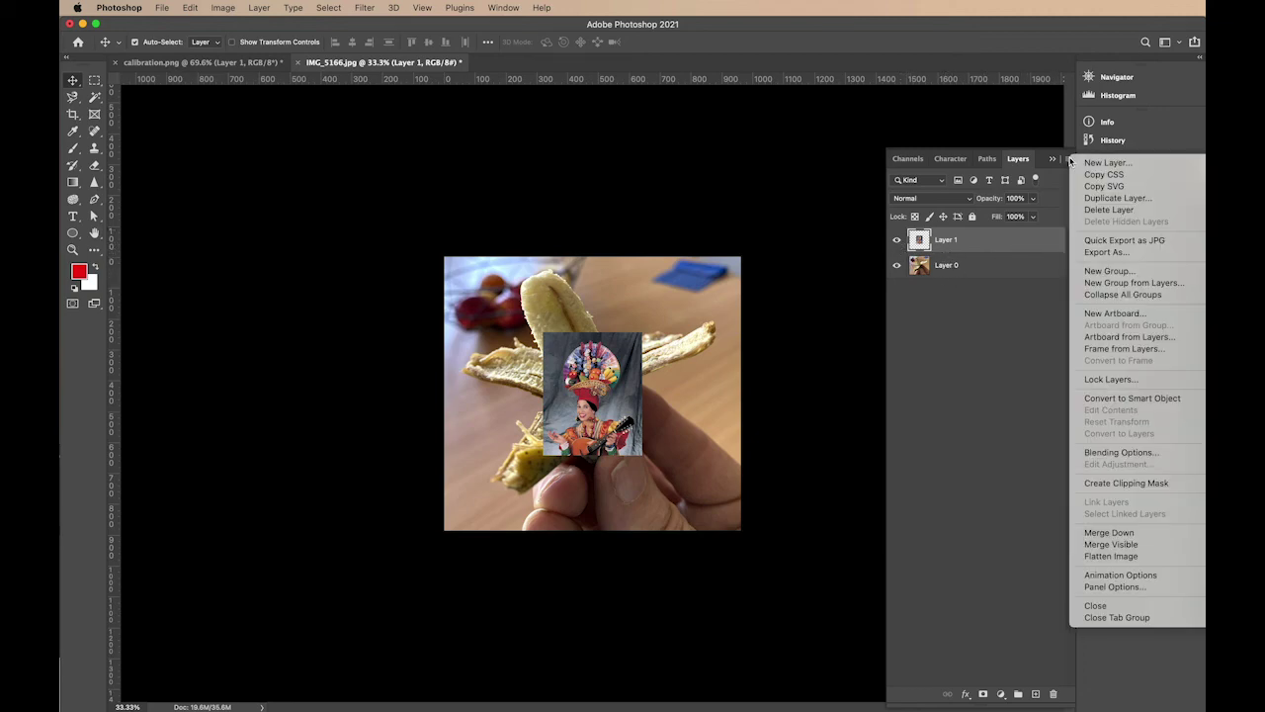
left_click(1122, 557)
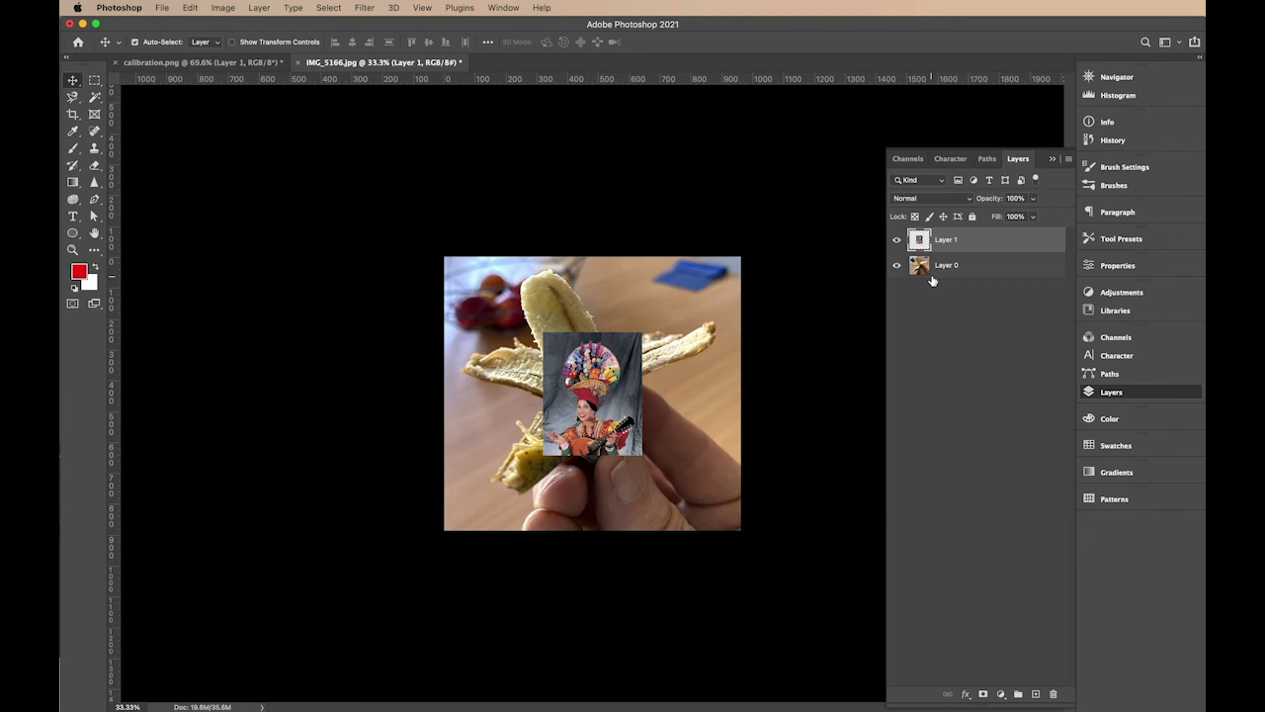
- Examine the Image Size settings for dimensions, resolution and resampling, leaving them without applying changes
left_click(220, 8)
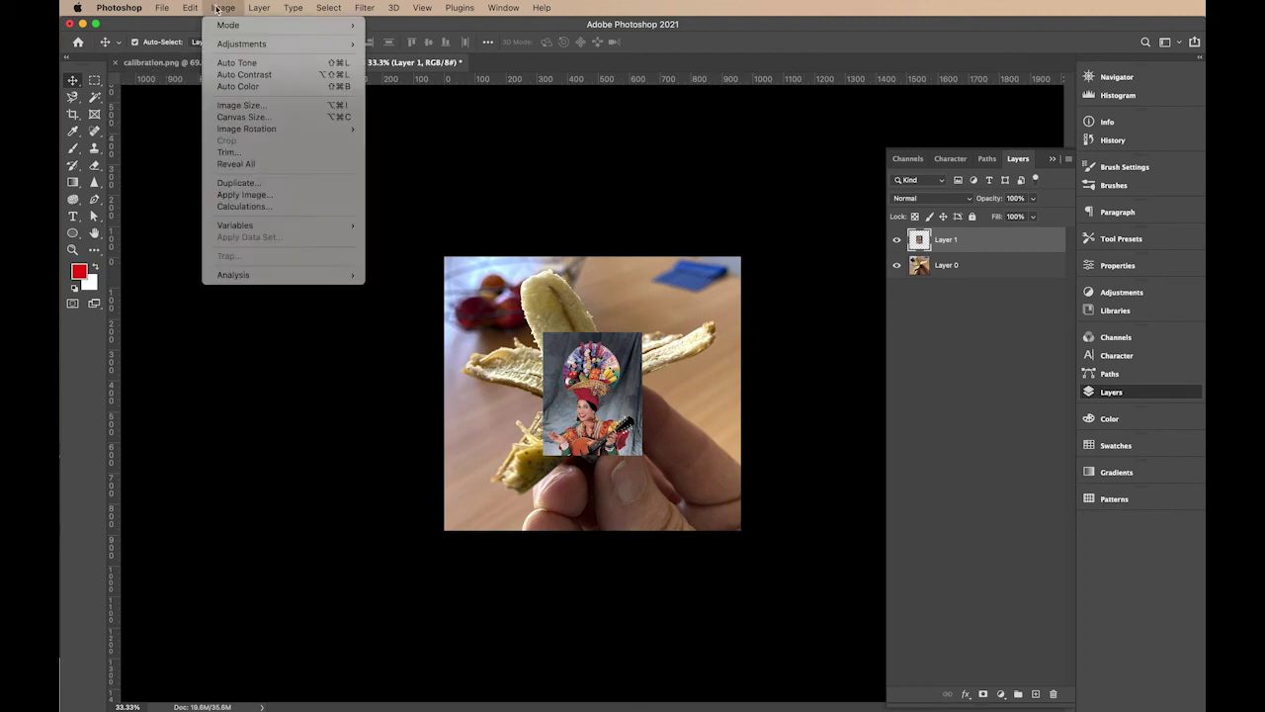
left_click(244, 105)
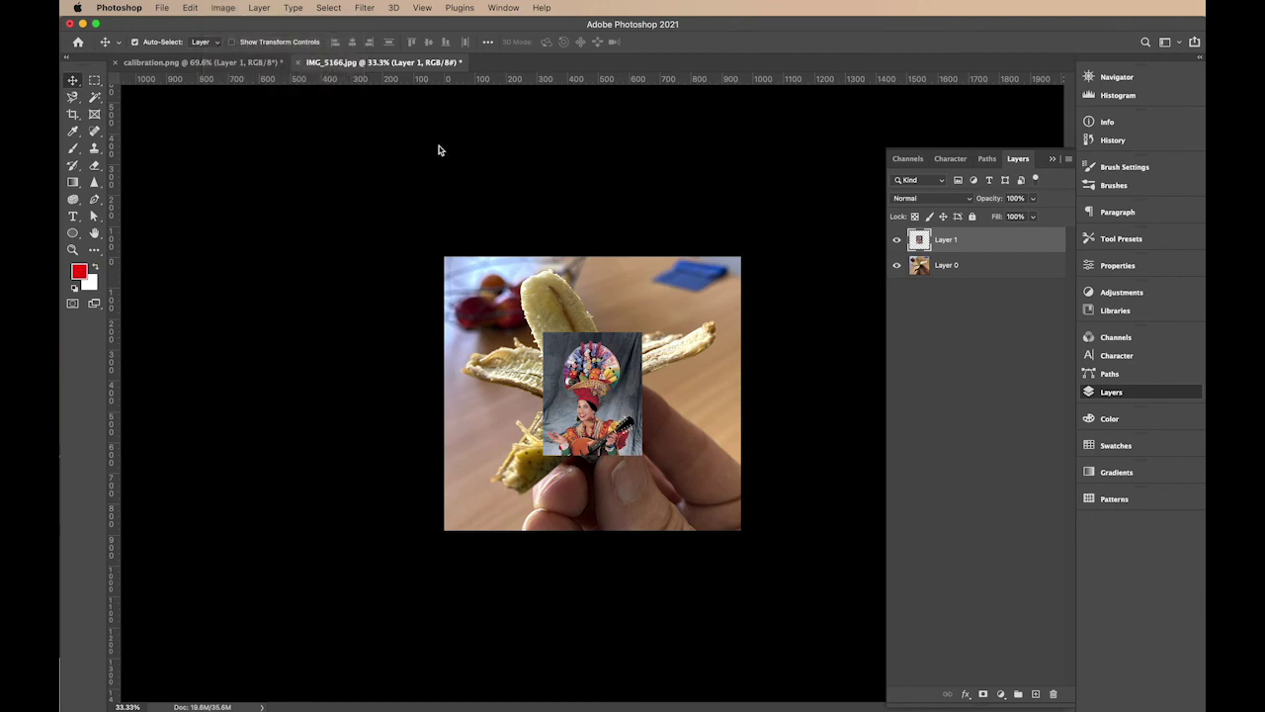
left_click_drag(711, 431, 372, 103)
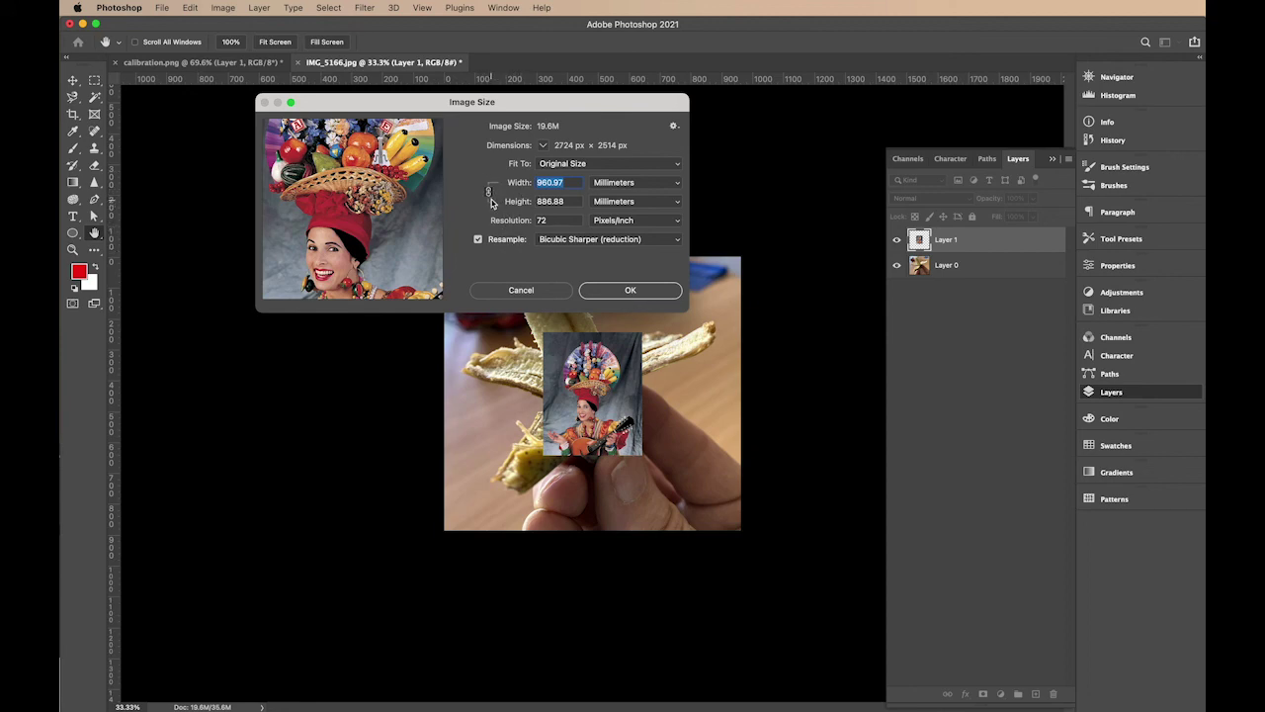
left_click(521, 289)
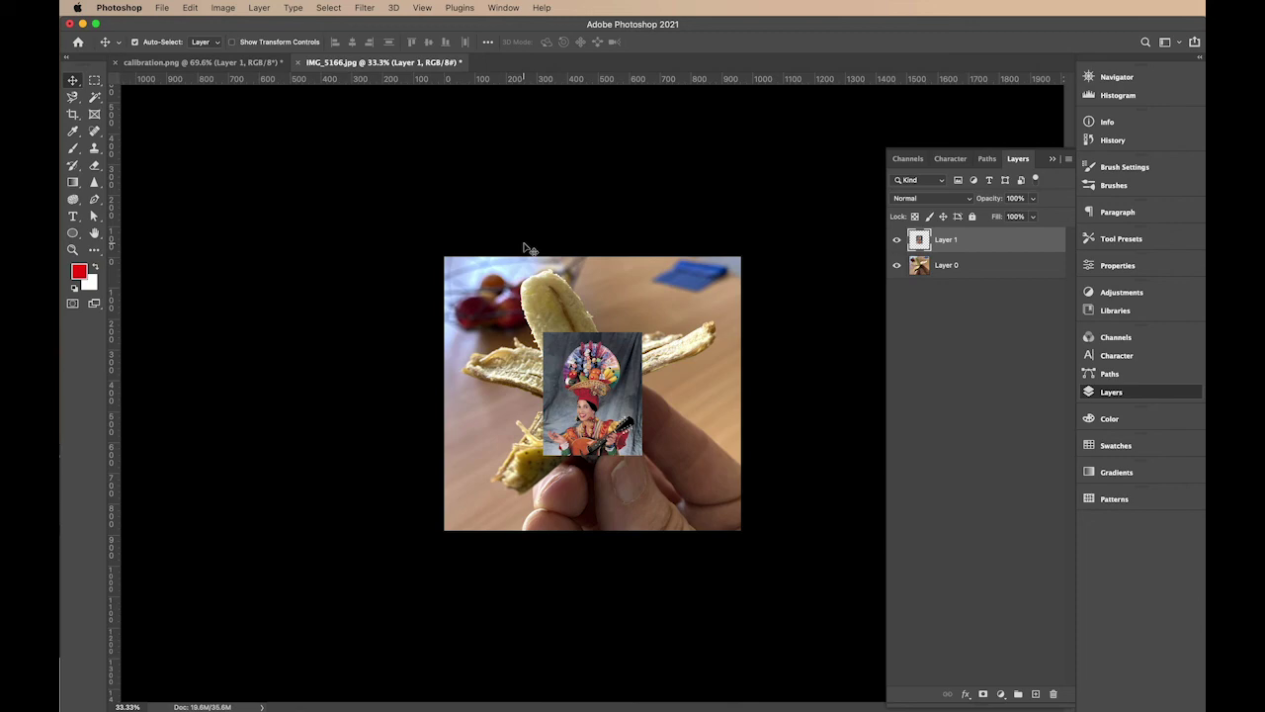
- Hide and reshow the layer list, and switch to the Rectangular Marquee tool
key("F7")
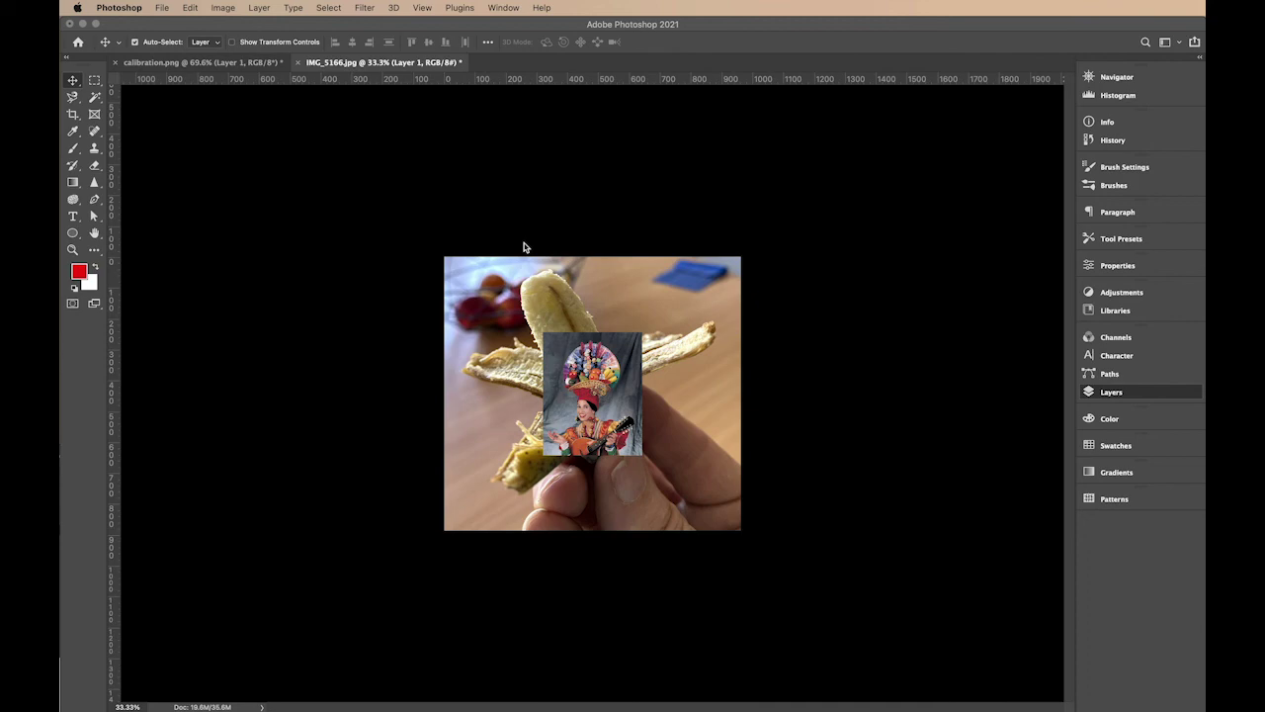
key("F7")
key("m")
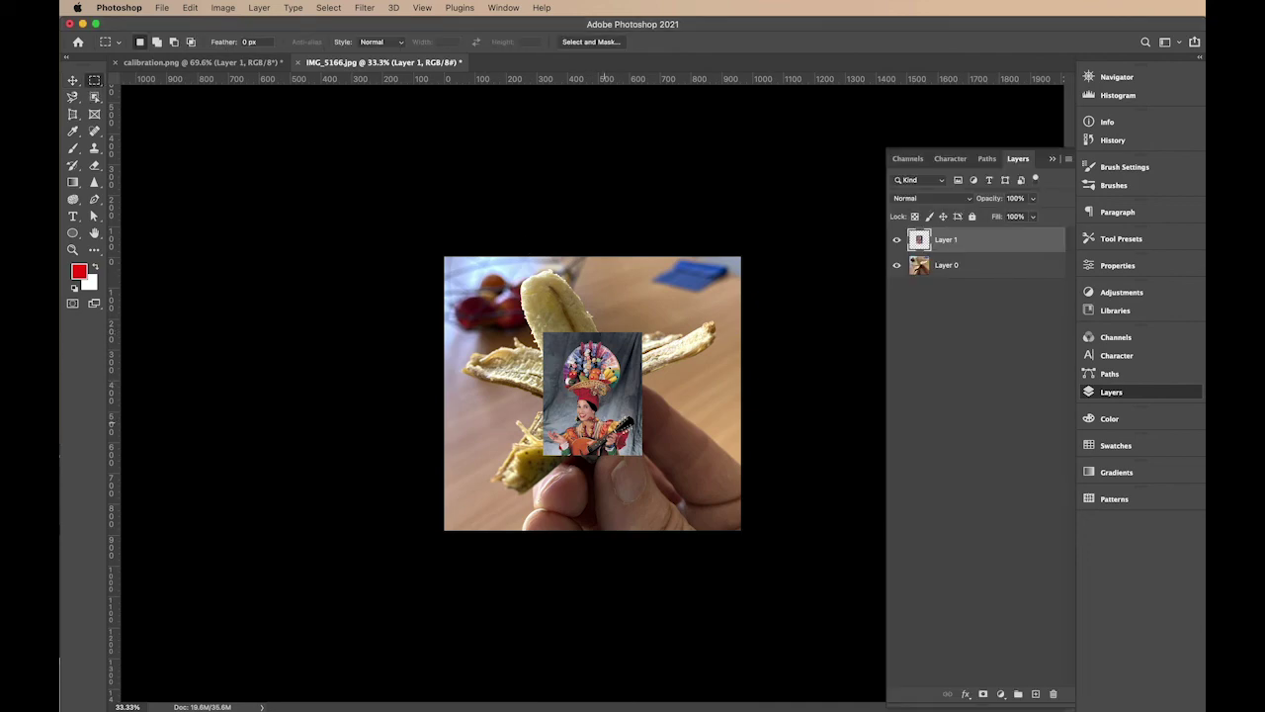